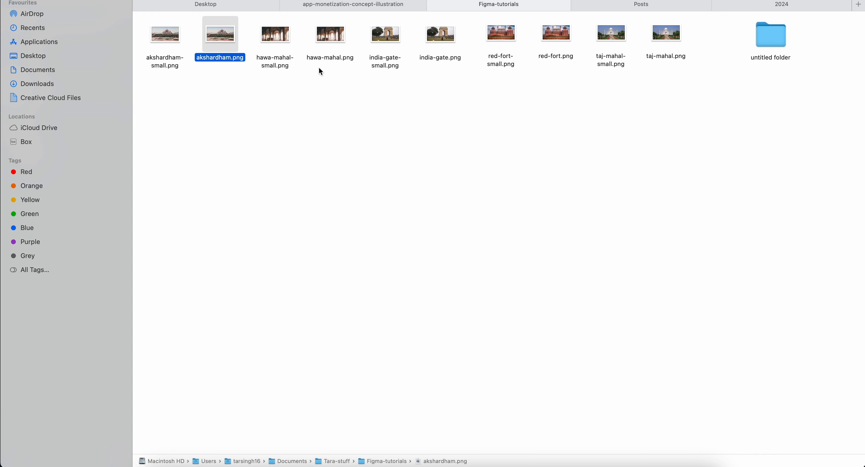
Import akshardham.png, hawa-mahal.png, india-gate.png, red-fort.png and taj-mahal.png together onto the component page canvas in Figma.
{"action": "left_click", "coordinate": [328, 35], "text": "super"}
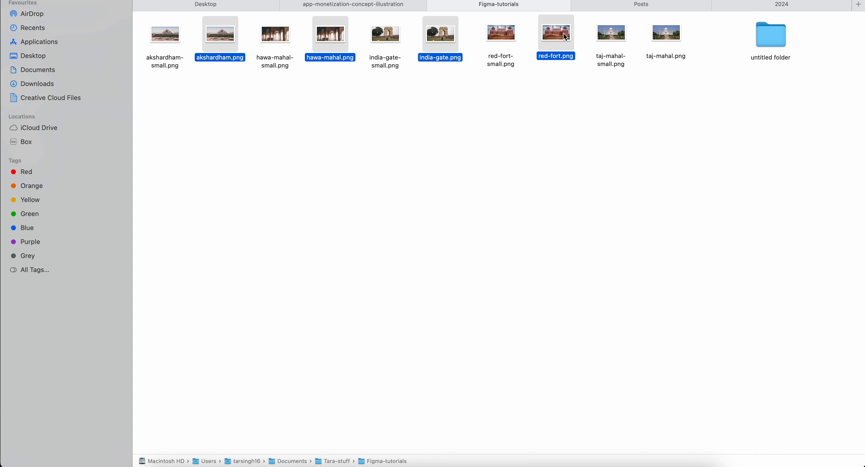
{"action": "left_click", "coordinate": [666, 35], "text": "super"}
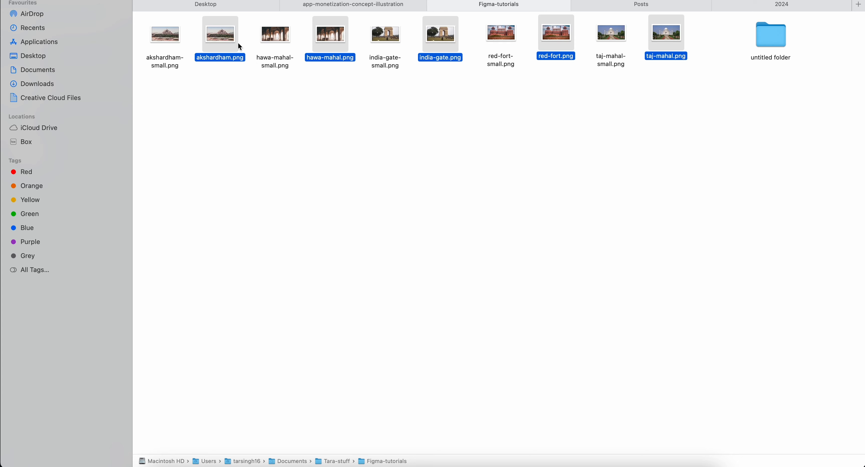
{"action": "left_click_drag", "start_coordinate": [239, 47], "coordinate": [289, 141]}
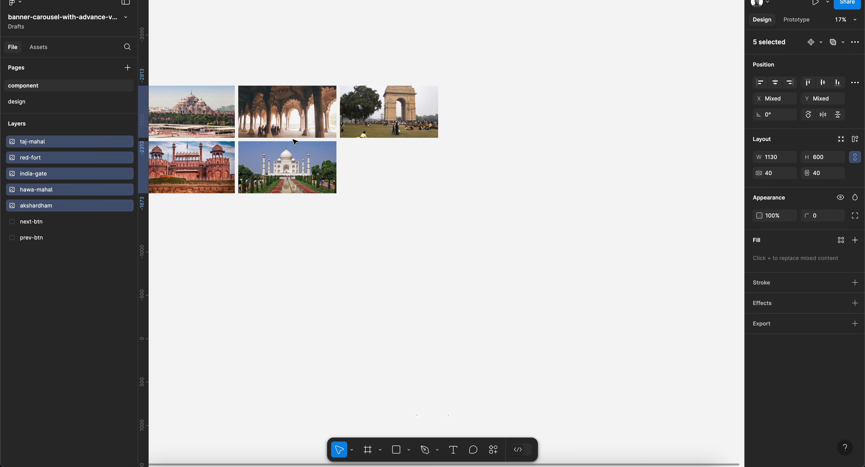
{"action": "scroll", "coordinate": [297, 139], "scroll_direction": "left", "scroll_amount": 3}
{"action": "key", "text": "Escape"}
{"action": "scroll", "coordinate": [293, 176], "scroll_direction": "right", "scroll_amount": 1}
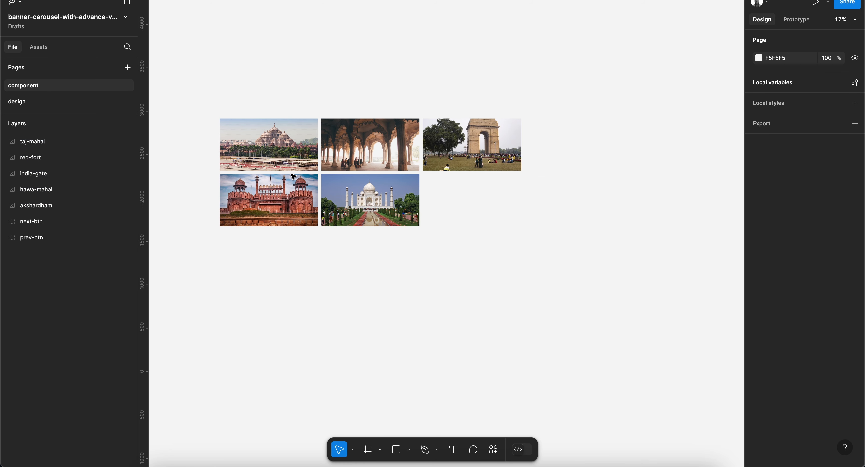
Move the Red Fort and Taj Mahal images up beside India Gate so all five large images form one row.
{"action": "left_click_drag", "start_coordinate": [267, 202], "coordinate": [573, 149]}
{"action": "scroll", "coordinate": [452, 215], "scroll_direction": "right", "scroll_amount": 3}
{"action": "scroll", "coordinate": [452, 214], "scroll_direction": "up", "scroll_amount": 1}
{"action": "left_click_drag", "start_coordinate": [331, 220], "coordinate": [641, 167]}
{"action": "left_click", "coordinate": [494, 87]}
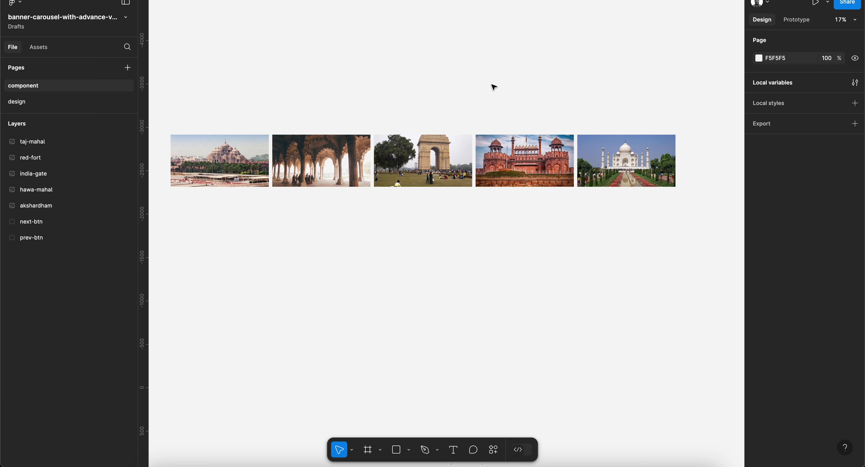
Rename the akshardham image layer to 1 and the hawa-mahal image layer to 2.
{"action": "left_click", "coordinate": [32, 208]}
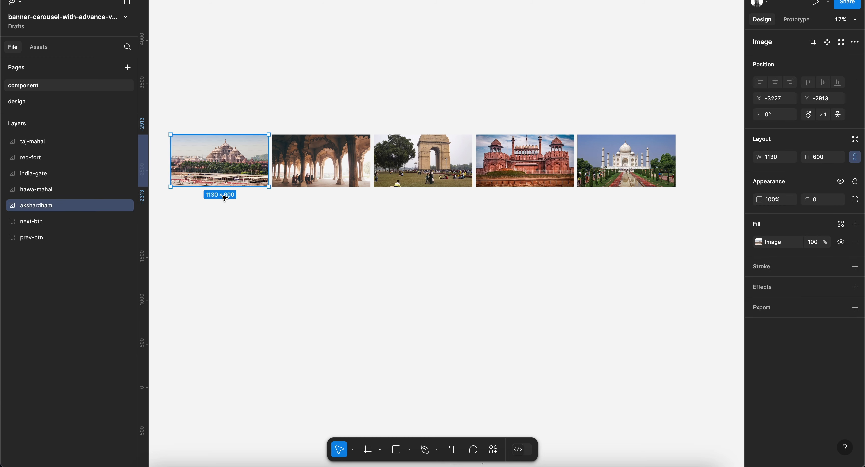
{"action": "double_click", "coordinate": [29, 206]}
{"action": "type", "text": "1"}
{"action": "key", "text": "Return"}
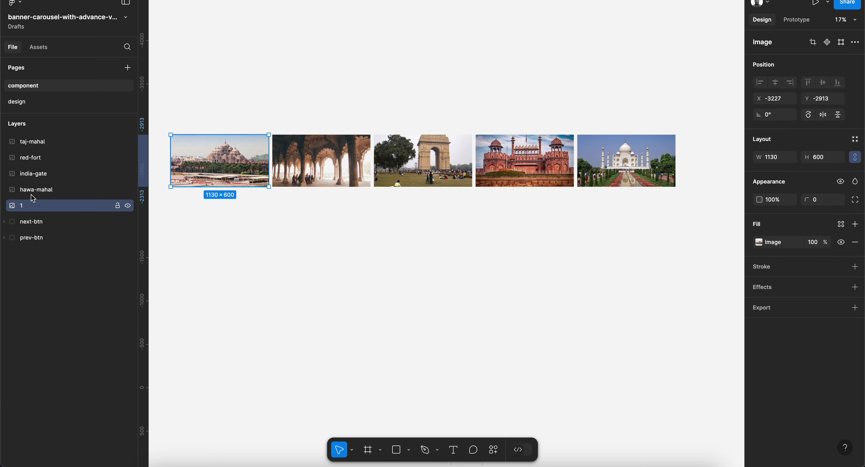
{"action": "double_click", "coordinate": [46, 192]}
{"action": "type", "text": "2"}
{"action": "key", "text": "Return"}
Rename the india-gate, red-fort and taj-mahal image layers to 3, 4 and 5 respectively.
{"action": "double_click", "coordinate": [47, 178]}
{"action": "type", "text": "3"}
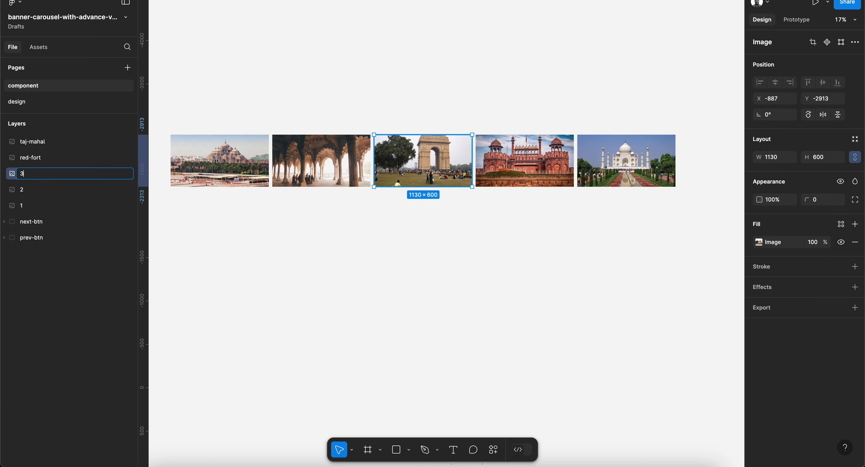
{"action": "key", "text": "Return"}
{"action": "left_click", "coordinate": [39, 162]}
{"action": "double_click", "coordinate": [39, 163]}
{"action": "type", "text": "4"}
{"action": "key", "text": "Return"}
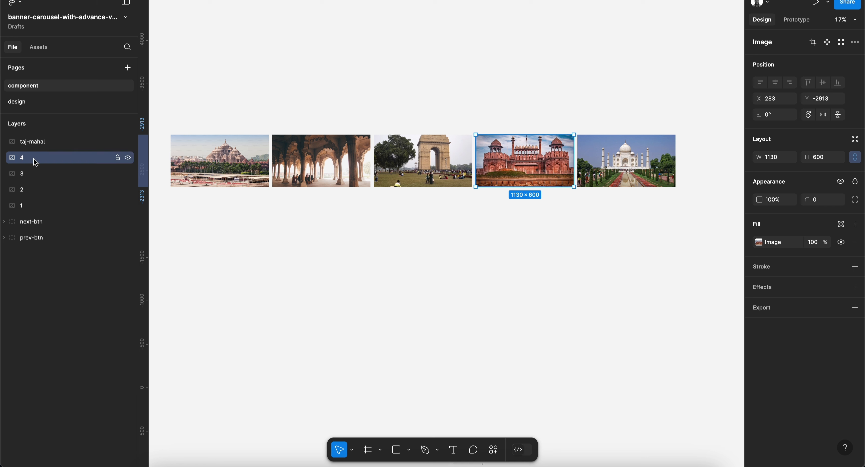
{"action": "double_click", "coordinate": [28, 147]}
{"action": "type", "text": "5"}
{"action": "key", "text": "Return"}
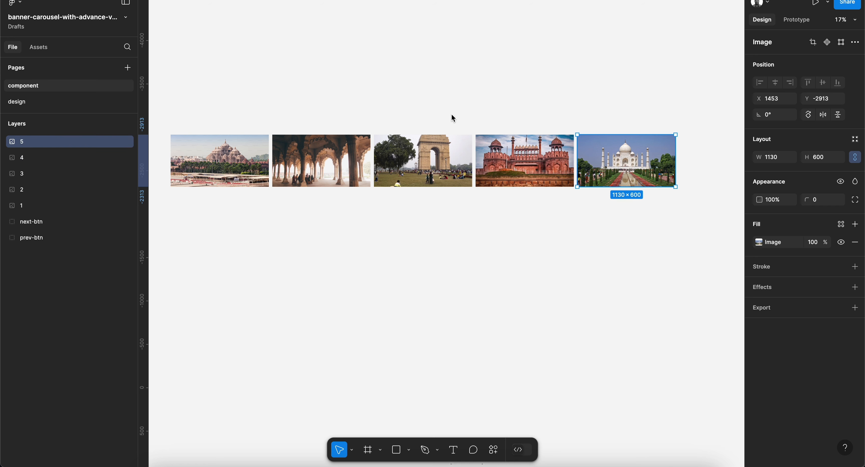
Import the five "-small" PNG files of the same monuments from Finder onto the Figma canvas below the large images.
{"action": "key", "text": "super+Tab"}
{"action": "left_click", "coordinate": [166, 37]}
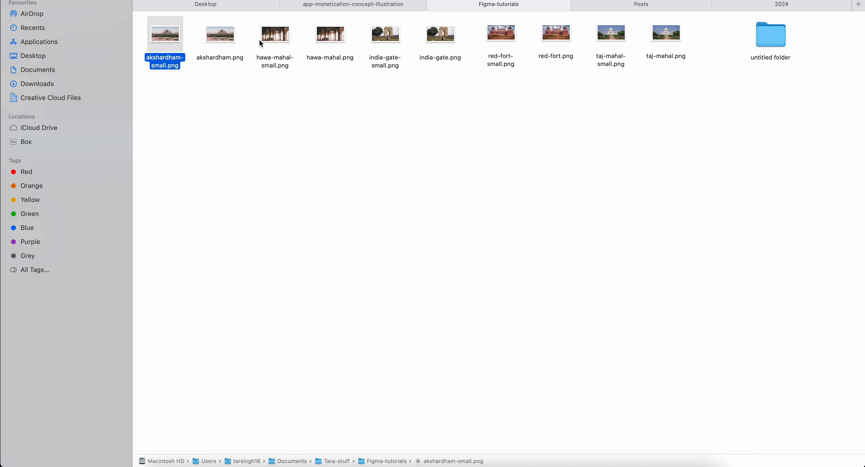
{"action": "left_click", "coordinate": [273, 37], "text": "super"}
{"action": "left_click", "coordinate": [385, 34], "text": "super"}
{"action": "left_click", "coordinate": [502, 34], "text": "super"}
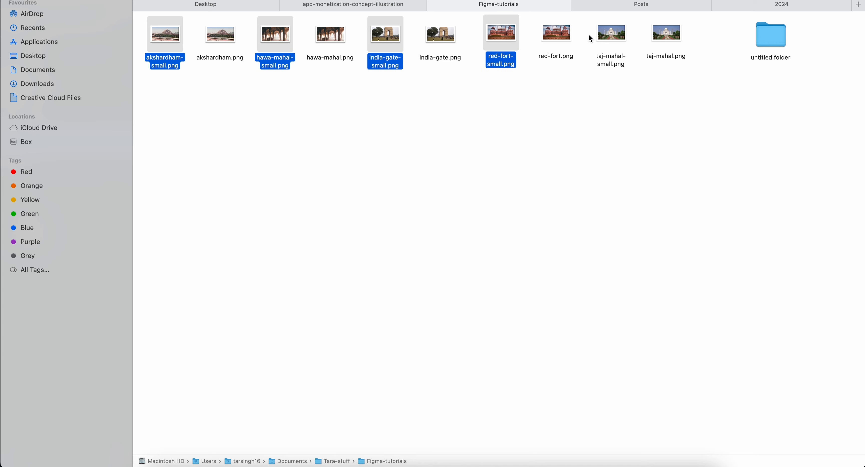
{"action": "left_click", "coordinate": [611, 41], "text": "super"}
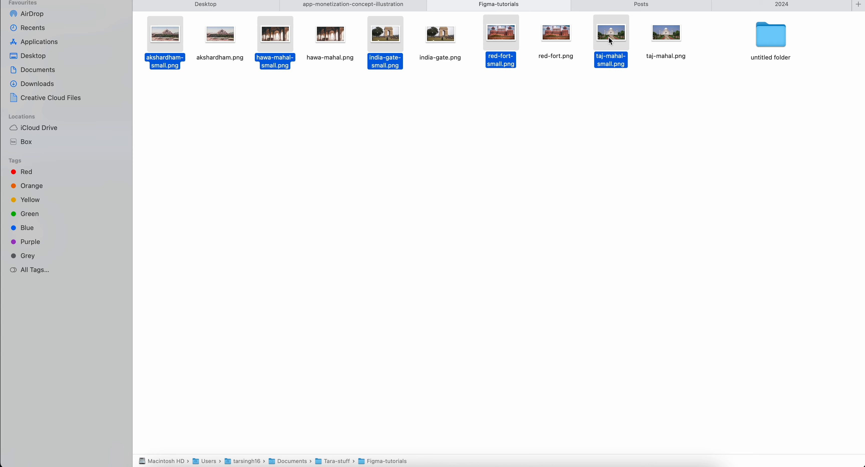
{"action": "key", "text": "super+Tab"}
{"action": "left_click_drag", "start_coordinate": [164, 40], "coordinate": [311, 213]}
Complete the small-image row with the small Taj Mahal, and move the row further down, left-aligned with the large images.
{"action": "left_click", "coordinate": [280, 277]}
{"action": "left_click_drag", "start_coordinate": [235, 233], "coordinate": [352, 212]}
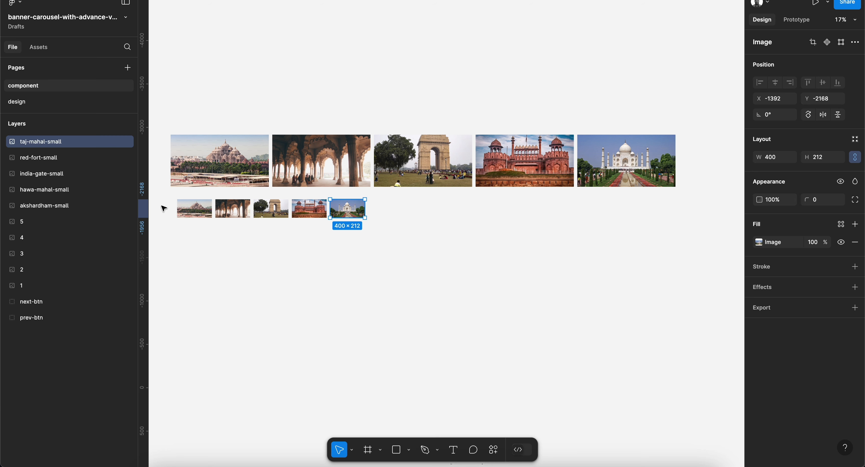
{"action": "left_click_drag", "start_coordinate": [162, 209], "coordinate": [376, 241]}
{"action": "left_click_drag", "start_coordinate": [308, 210], "coordinate": [301, 275]}
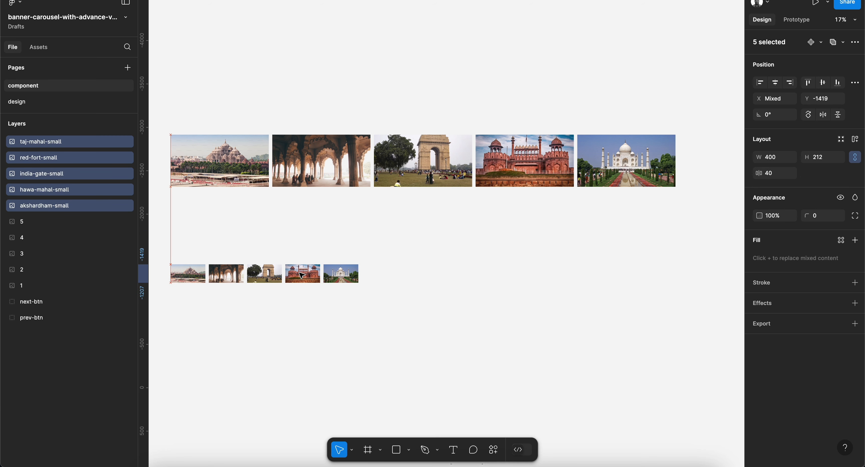
{"action": "left_click", "coordinate": [376, 230]}
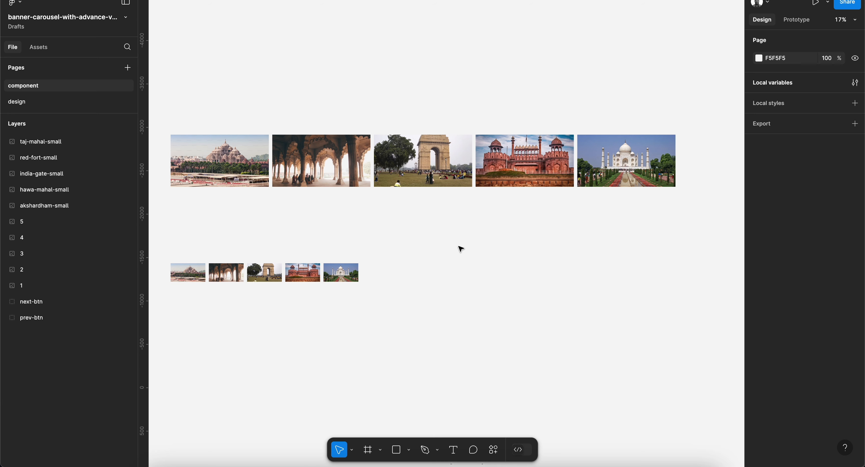
Wrap the large Akshardham image, layer 1, in its own frame using Frame selection.
{"action": "scroll", "coordinate": [419, 250], "scroll_direction": "up", "scroll_amount": 5}
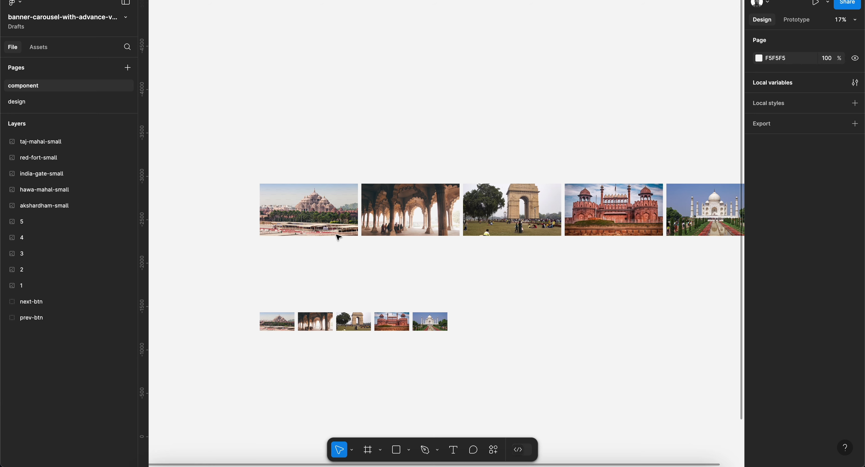
{"action": "scroll", "coordinate": [337, 235], "scroll_direction": "left", "scroll_amount": 2}
{"action": "left_click", "coordinate": [321, 228]}
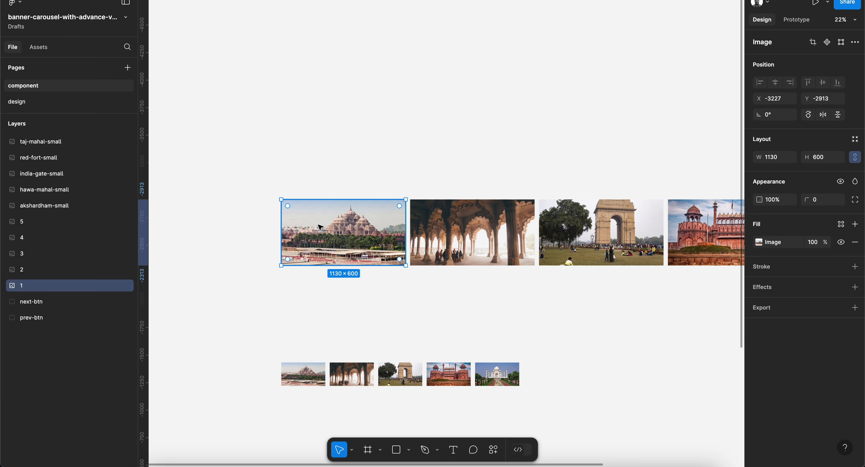
{"action": "right_click", "coordinate": [318, 221]}
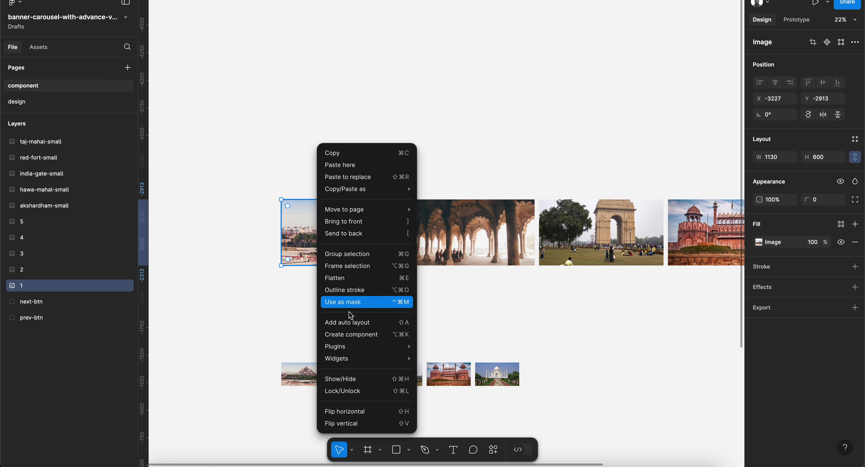
{"action": "left_click", "coordinate": [345, 266]}
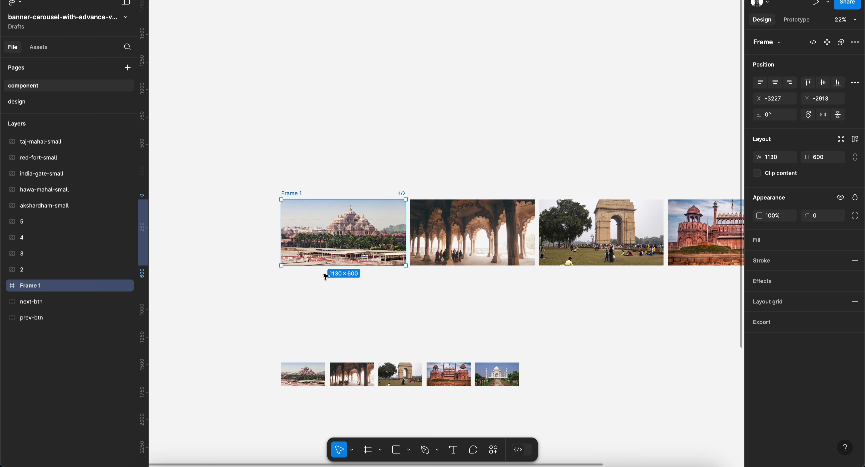
{"action": "left_click", "coordinate": [321, 304]}
Cut the next-btn and prev-btn groups from the canvas area below the images.
{"action": "scroll", "coordinate": [323, 305], "scroll_direction": "down", "scroll_amount": 10}
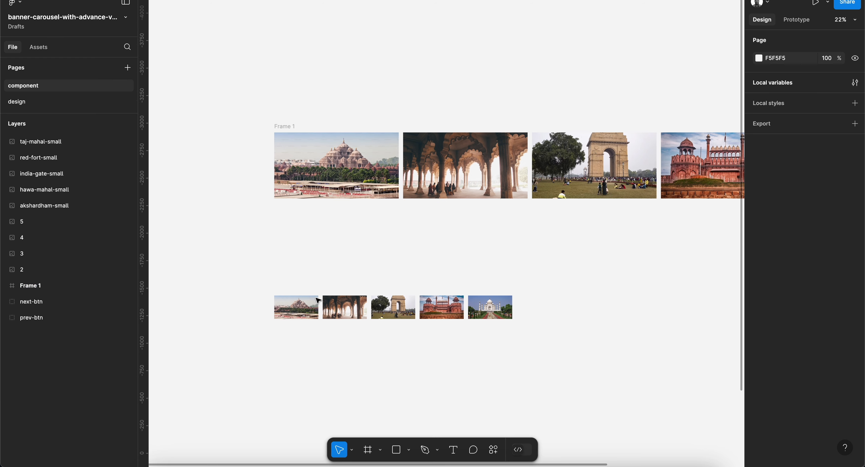
{"action": "scroll", "coordinate": [317, 299], "scroll_direction": "down", "scroll_amount": 10}
{"action": "left_click", "coordinate": [67, 302]}
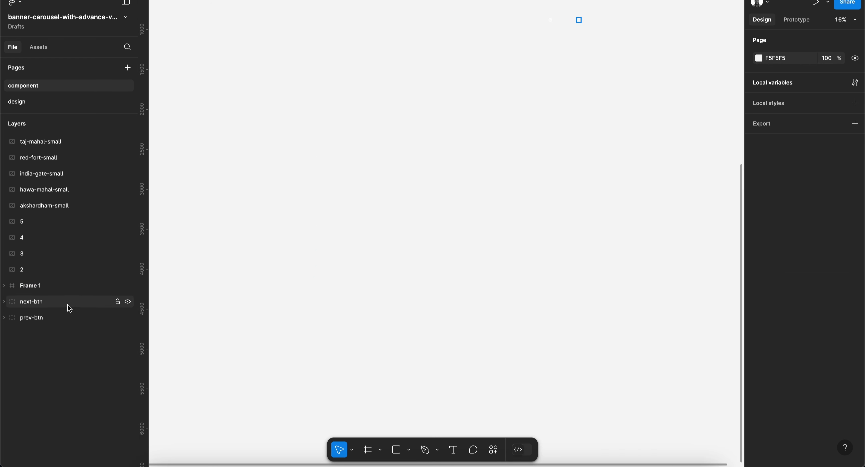
{"action": "scroll", "coordinate": [373, 254], "scroll_direction": "up", "scroll_amount": 5}
{"action": "scroll", "coordinate": [384, 255], "scroll_direction": "down", "scroll_amount": 3}
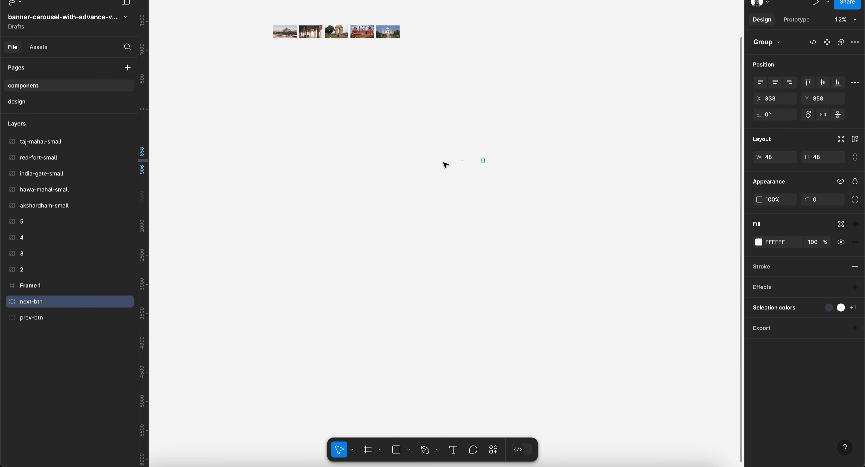
{"action": "left_click_drag", "start_coordinate": [444, 165], "coordinate": [541, 186]}
{"action": "scroll", "coordinate": [542, 186], "scroll_direction": "up", "scroll_amount": 5}
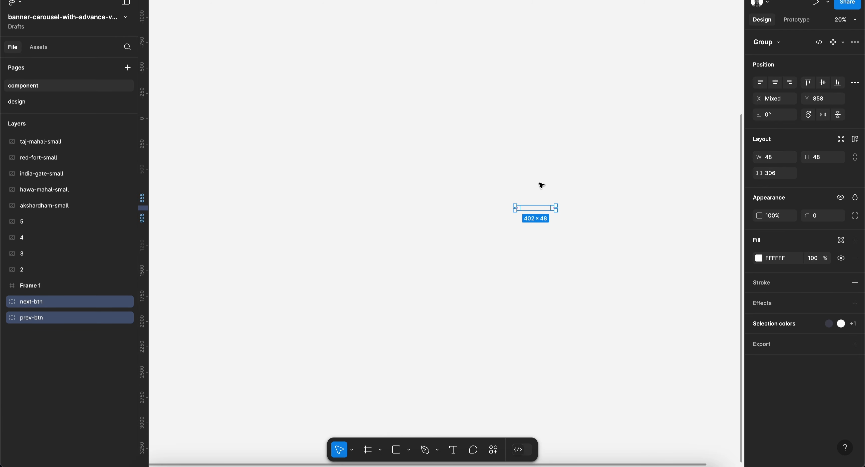
{"action": "left_click", "coordinate": [554, 222]}
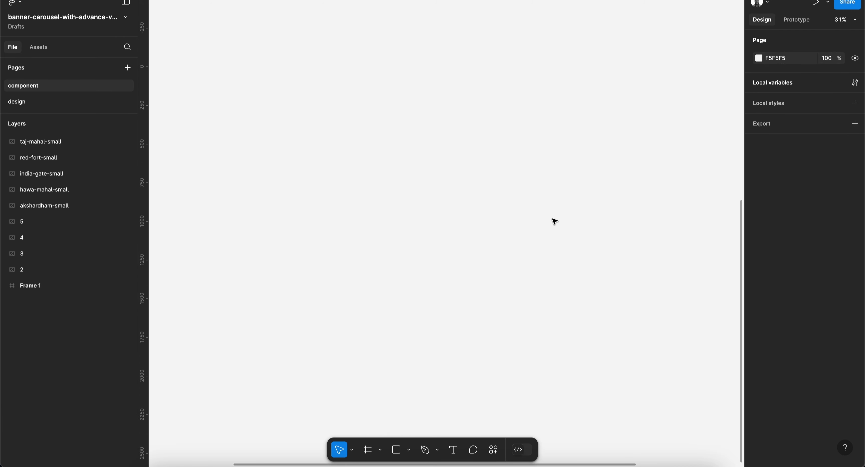
{"action": "scroll", "coordinate": [554, 222], "scroll_direction": "down", "scroll_amount": 2}
{"action": "scroll", "coordinate": [555, 222], "scroll_direction": "up", "scroll_amount": 15}
{"action": "scroll", "coordinate": [473, 174], "scroll_direction": "up", "scroll_amount": 3}
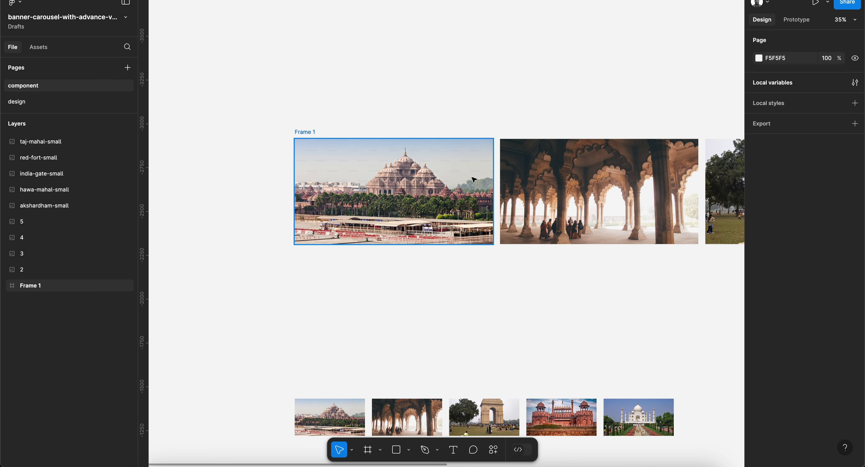
Paste the next-btn and prev-btn groups into Frame 1 around the large Akshardham image.
{"action": "left_click", "coordinate": [304, 131]}
{"action": "scroll", "coordinate": [333, 161], "scroll_direction": "up", "scroll_amount": 4}
{"action": "scroll", "coordinate": [331, 158], "scroll_direction": "down", "scroll_amount": 2}
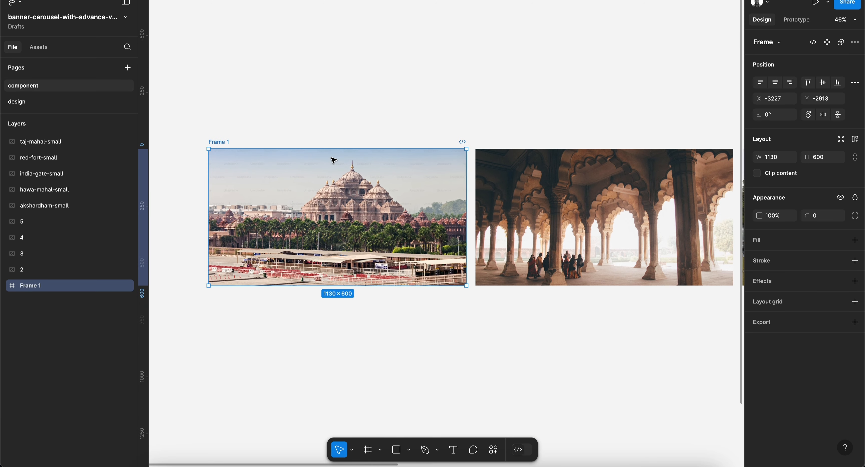
{"action": "key", "text": "super+v"}
Place next-btn at the frame's right edge and prev-btn at its left edge, each inset 20 px.
{"action": "left_click", "coordinate": [55, 302]}
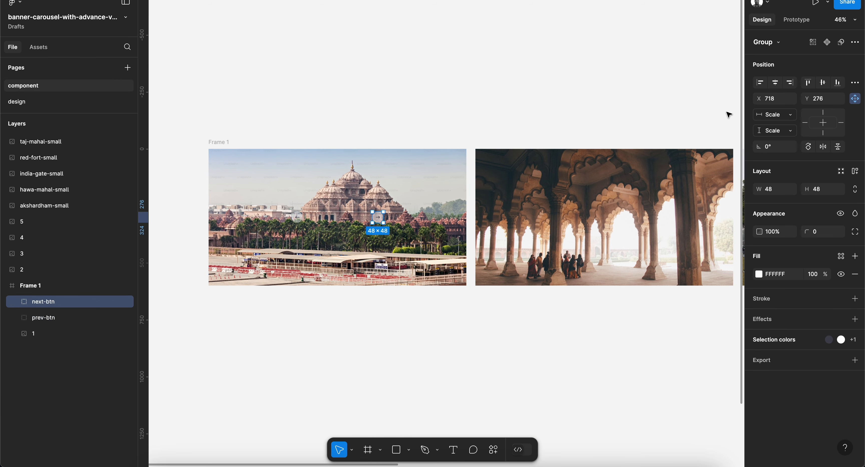
{"action": "left_click", "coordinate": [790, 82]}
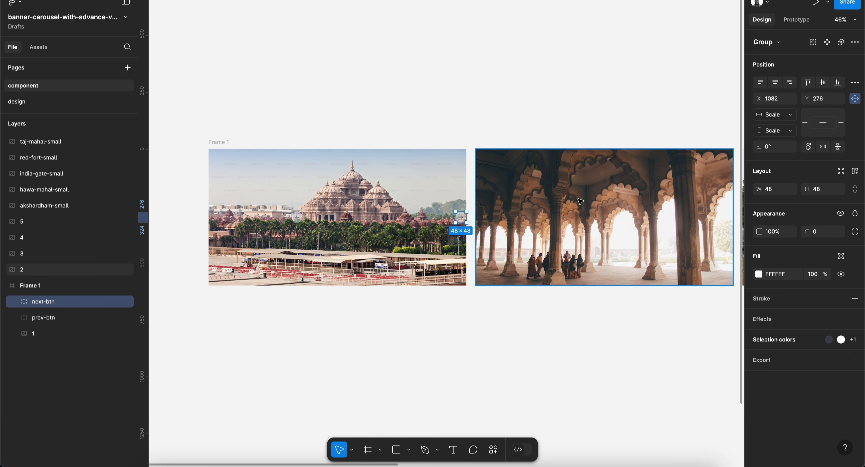
{"action": "left_click", "coordinate": [55, 318]}
{"action": "left_click", "coordinate": [759, 83]}
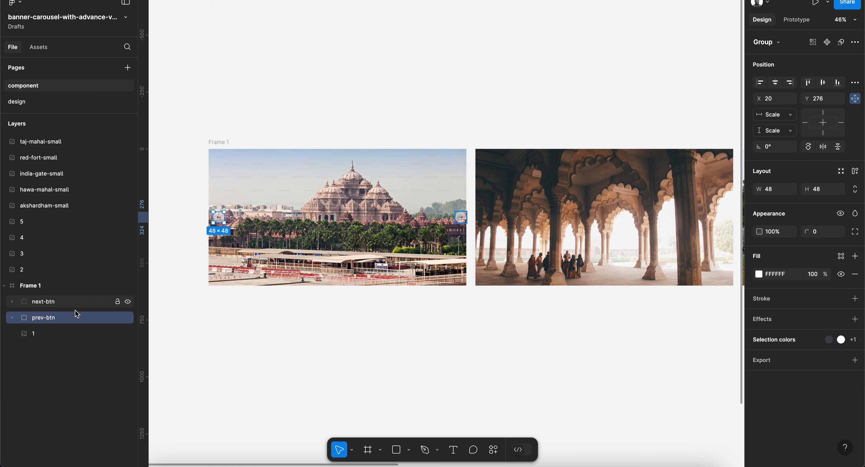
{"action": "left_click", "coordinate": [72, 303]}
{"action": "key", "text": "shift+Left"}
{"action": "key", "text": "shift+Left"}
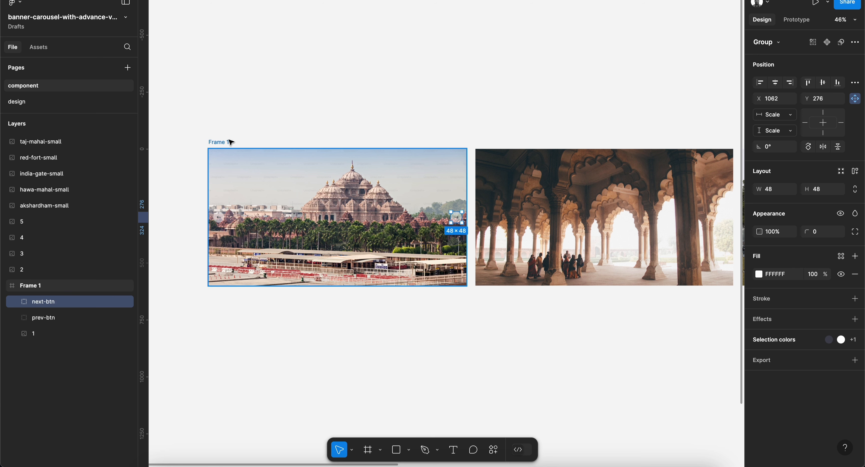
Rename Frame 1 to 1 and collapse its layer contents.
{"action": "double_click", "coordinate": [217, 144]}
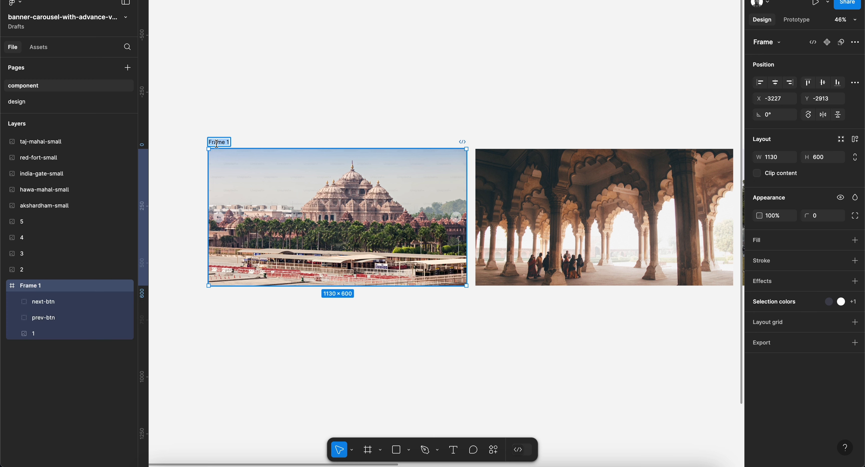
{"action": "type", "text": "1"}
{"action": "key", "text": "Return"}
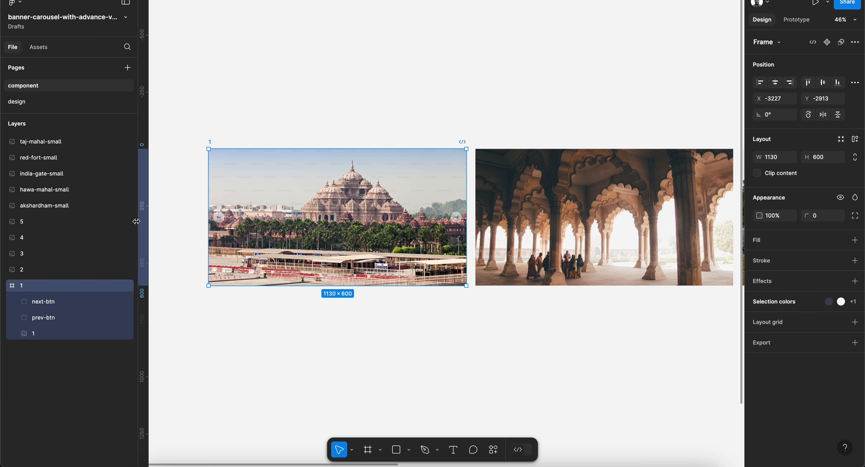
{"action": "left_click", "coordinate": [7, 286]}
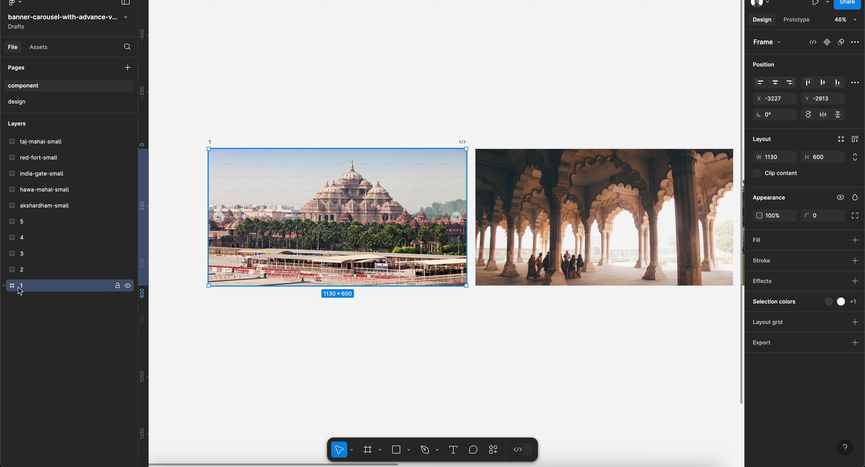
Copy the next-btn and prev-btn groups together from frame 1.
{"action": "left_click", "coordinate": [4, 286]}
{"action": "left_click", "coordinate": [43, 302]}
{"action": "left_click", "coordinate": [43, 318], "text": "shift"}
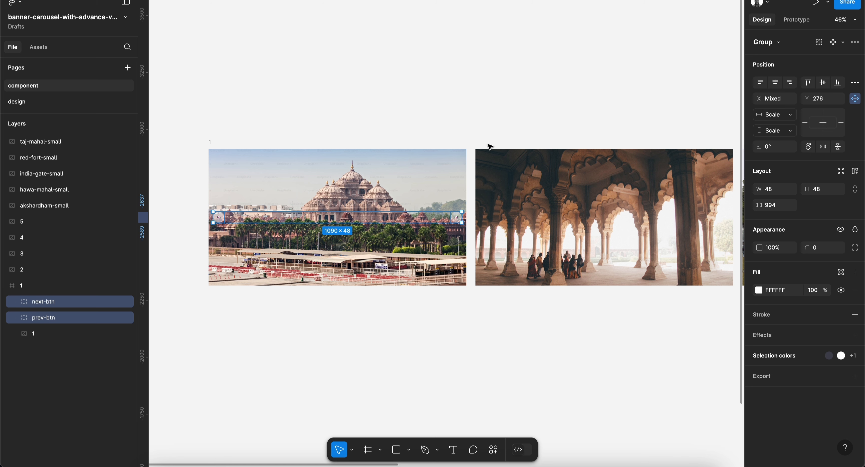
Wrap the large arched-hall image 2 in a frame named 2 and paste the next-btn and prev-btn groups into it.
{"action": "scroll", "coordinate": [490, 147], "scroll_direction": "right", "scroll_amount": 3}
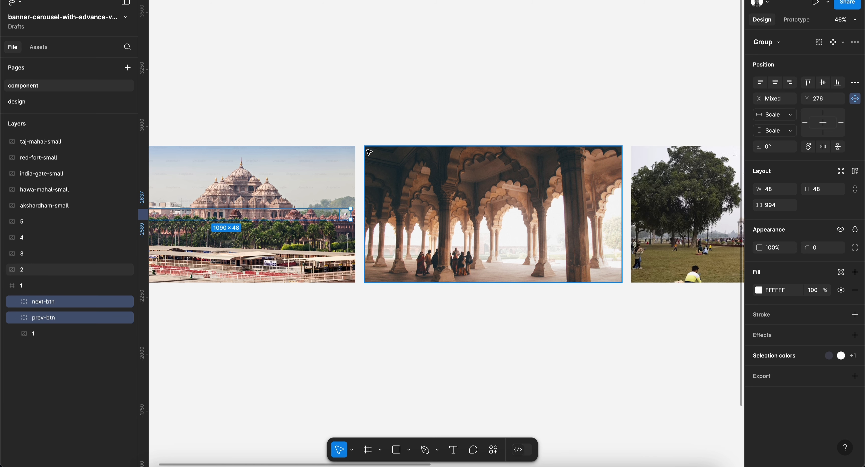
{"action": "left_click", "coordinate": [393, 158]}
{"action": "right_click", "coordinate": [407, 168]}
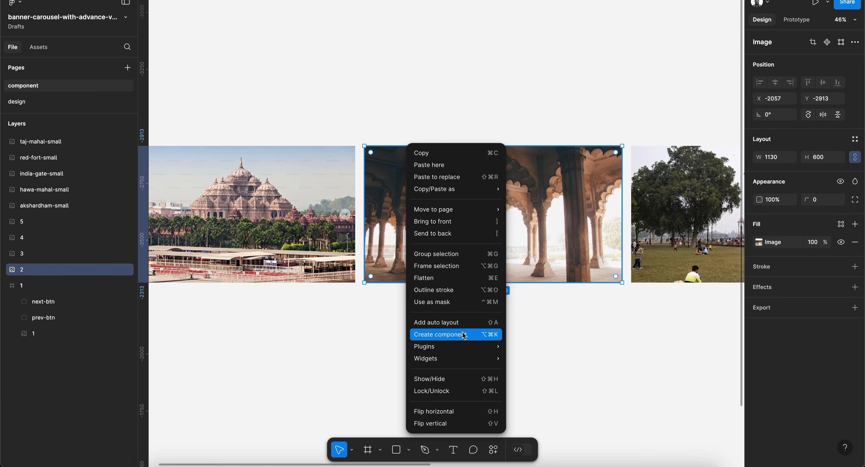
{"action": "left_click", "coordinate": [455, 266]}
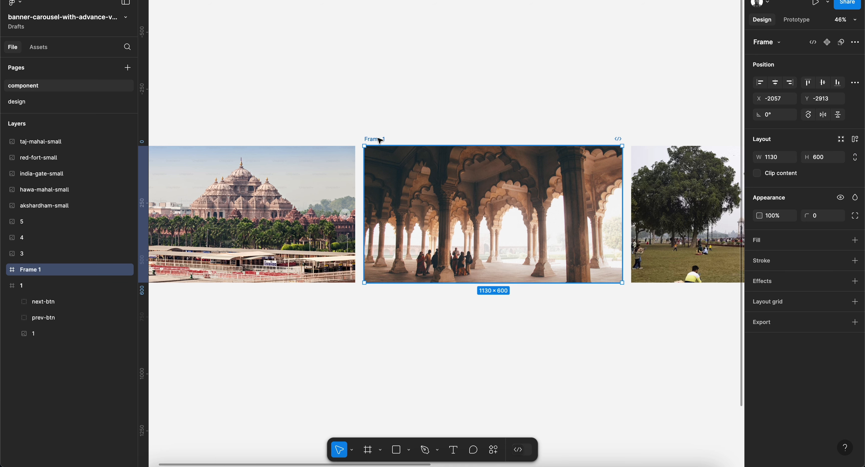
{"action": "type", "text": "2"}
{"action": "key", "text": "Return"}
{"action": "key", "text": "ctrl+v"}
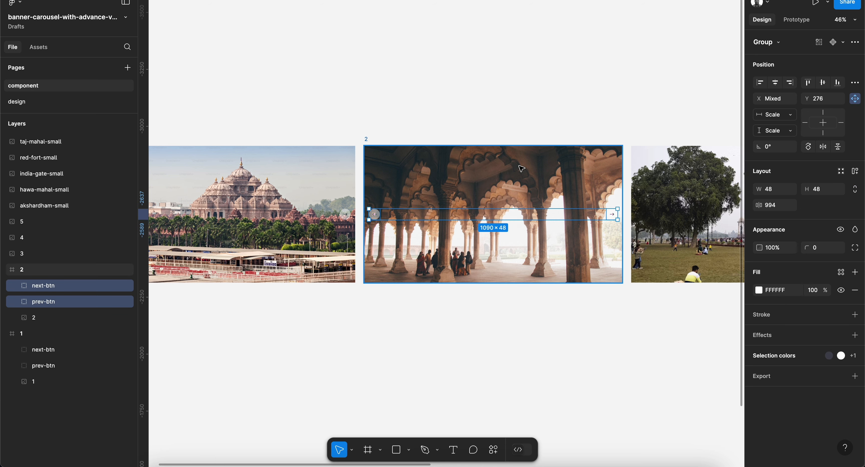
Wrap the large India Gate image in a frame named 3 and paste the next-btn and prev-btn groups into it.
{"action": "scroll", "coordinate": [467, 289], "scroll_direction": "right", "scroll_amount": 10}
{"action": "left_click", "coordinate": [452, 289]}
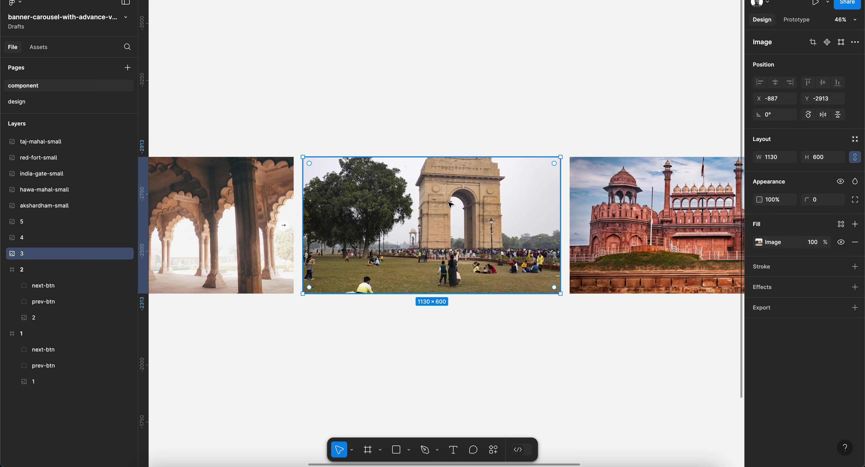
{"action": "right_click", "coordinate": [451, 293]}
{"action": "left_click", "coordinate": [483, 266]}
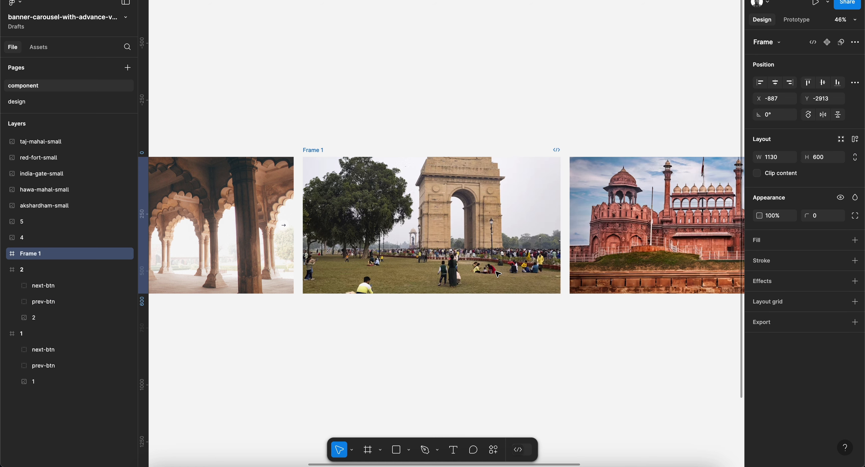
{"action": "double_click", "coordinate": [308, 149]}
{"action": "type", "text": "3"}
{"action": "key", "text": "Return"}
{"action": "key", "text": "ctrl+v"}
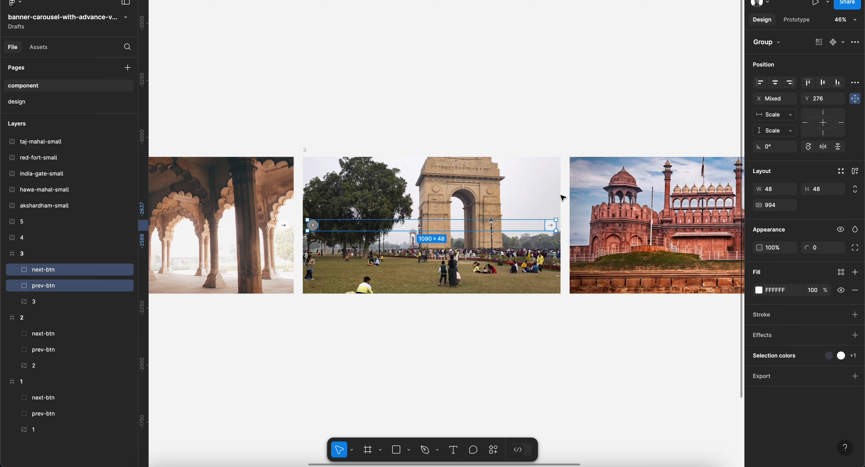
Wrap the large Red Fort image in a frame named 4 and paste the next-btn and prev-btn groups into it.
{"action": "scroll", "coordinate": [564, 198], "scroll_direction": "right", "scroll_amount": 5}
{"action": "scroll", "coordinate": [563, 198], "scroll_direction": "right", "scroll_amount": 3}
{"action": "left_click", "coordinate": [534, 189]}
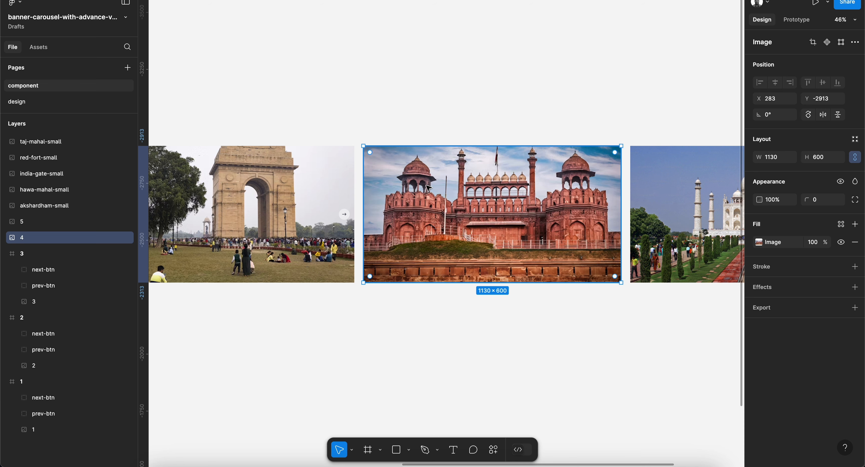
{"action": "right_click", "coordinate": [428, 183]}
{"action": "left_click", "coordinate": [467, 267]}
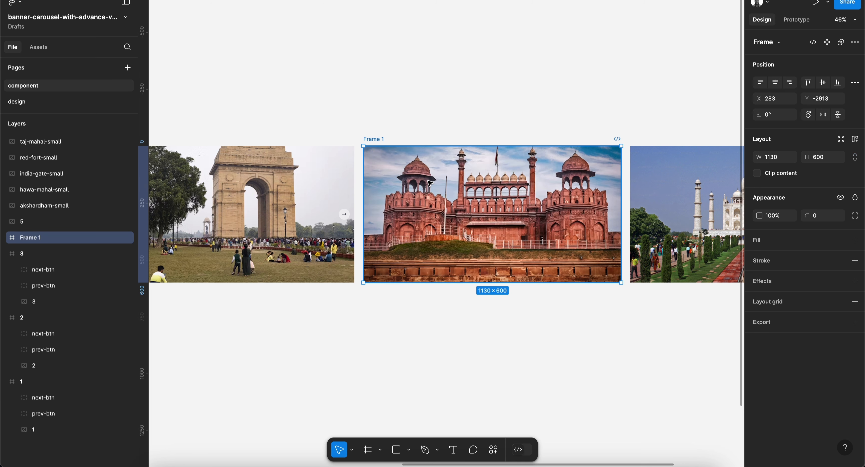
{"action": "double_click", "coordinate": [373, 140]}
{"action": "type", "text": "4"}
{"action": "key", "text": "Return"}
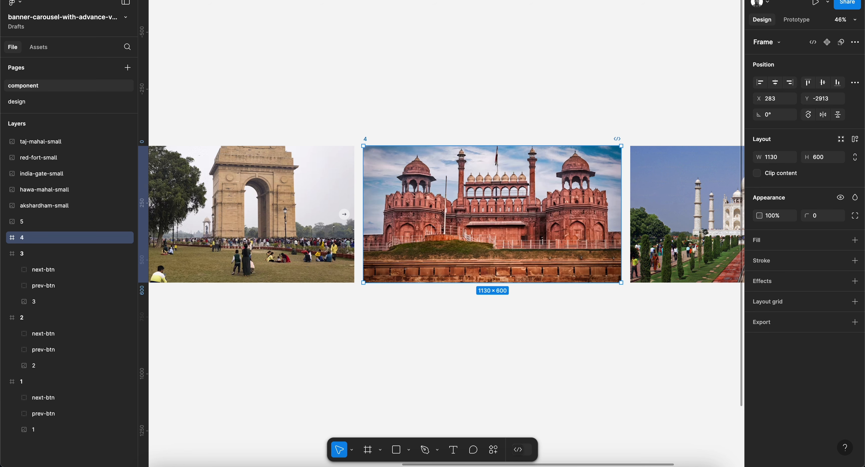
{"action": "key", "text": "ctrl+v"}
Wrap the large Taj Mahal image in a frame named 5 and paste the next-btn and prev-btn groups into it.
{"action": "scroll", "coordinate": [528, 219], "scroll_direction": "right", "scroll_amount": 5}
{"action": "left_click", "coordinate": [485, 181]}
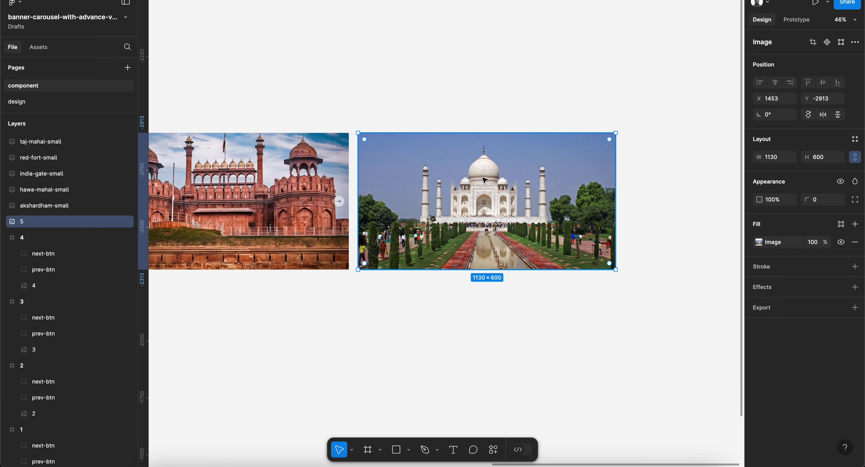
{"action": "right_click", "coordinate": [485, 181]}
{"action": "left_click", "coordinate": [526, 267]}
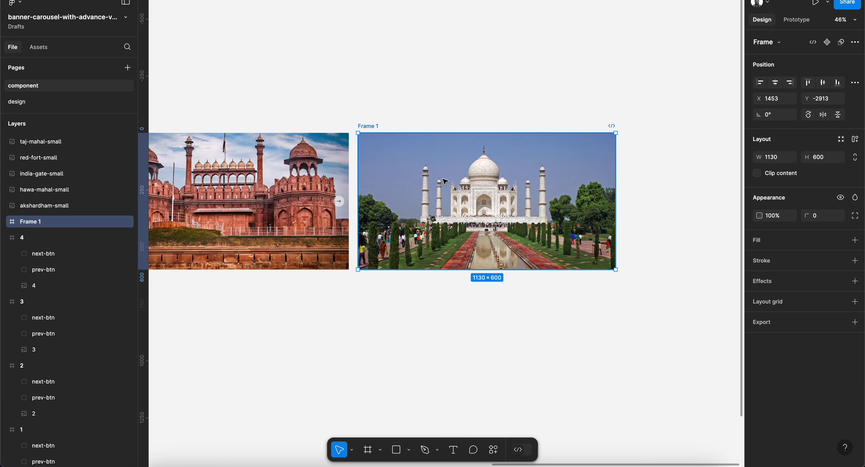
{"action": "double_click", "coordinate": [368, 125]}
{"action": "type", "text": "5"}
{"action": "key", "text": "Return"}
{"action": "key", "text": "ctrl+v"}
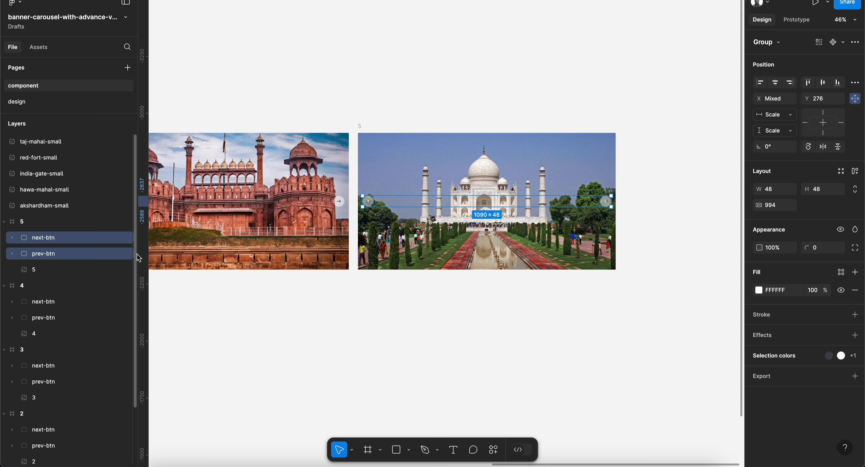
Hide the next-btn and prev-btn groups in frames 5 and 4, collapsing each frame's layer contents.
{"action": "left_click", "coordinate": [128, 238]}
{"action": "left_click", "coordinate": [4, 222]}
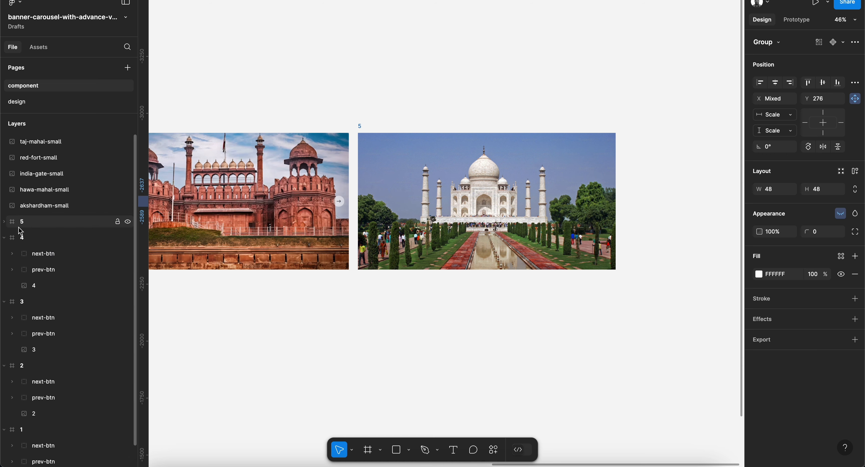
{"action": "scroll", "coordinate": [21, 231], "scroll_direction": "down", "scroll_amount": 1}
{"action": "left_click", "coordinate": [128, 236]}
{"action": "left_click", "coordinate": [127, 252]}
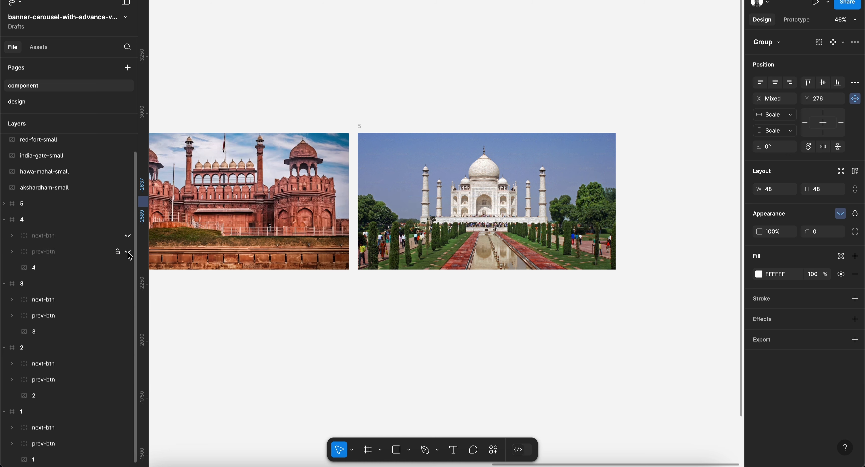
{"action": "left_click", "coordinate": [4, 220]}
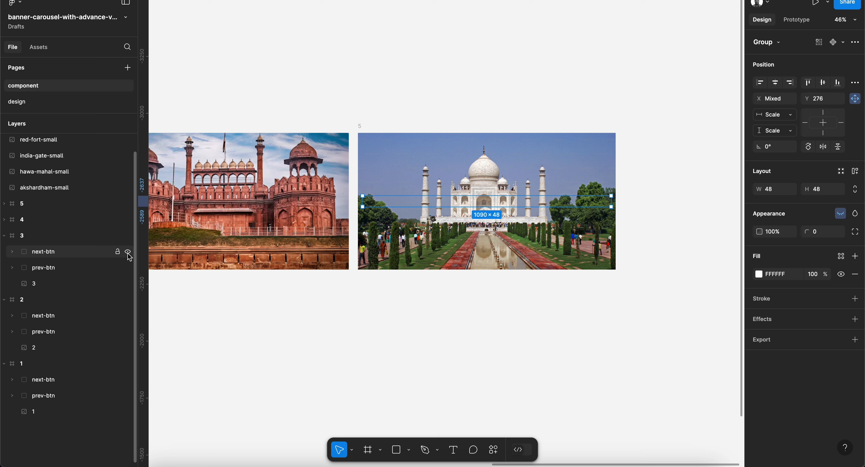
Hide the next-btn and prev-btn groups in frames 3, 2 and 1, collapsing each frame's layer contents.
{"action": "left_click", "coordinate": [128, 252]}
{"action": "left_click", "coordinate": [128, 268]}
{"action": "left_click", "coordinate": [4, 236]}
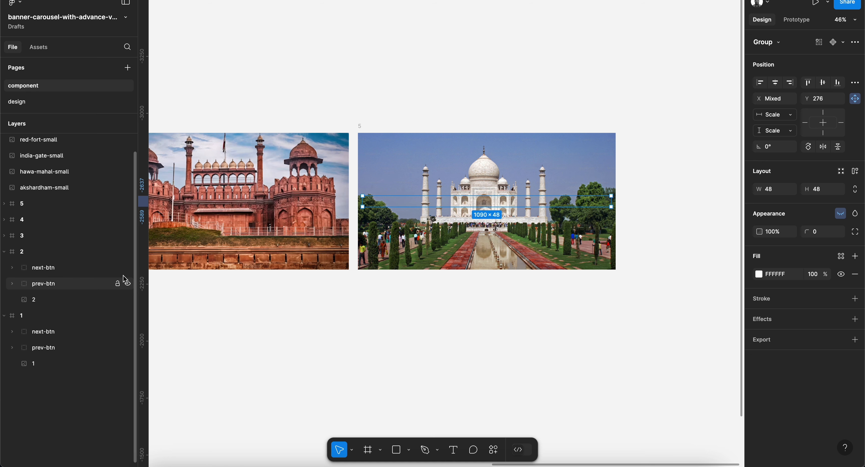
{"action": "left_click", "coordinate": [127, 268]}
{"action": "left_click", "coordinate": [127, 284]}
{"action": "left_click", "coordinate": [4, 251]}
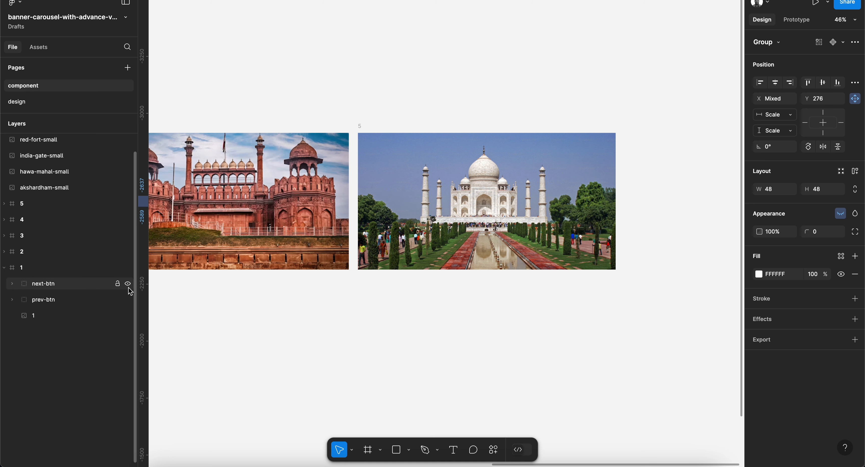
{"action": "left_click", "coordinate": [127, 283]}
{"action": "left_click", "coordinate": [128, 300]}
{"action": "left_click", "coordinate": [4, 268]}
Wrap the akshardham-small thumbnail below the large images in its own frame.
{"action": "scroll", "coordinate": [359, 292], "scroll_direction": "left", "scroll_amount": 3}
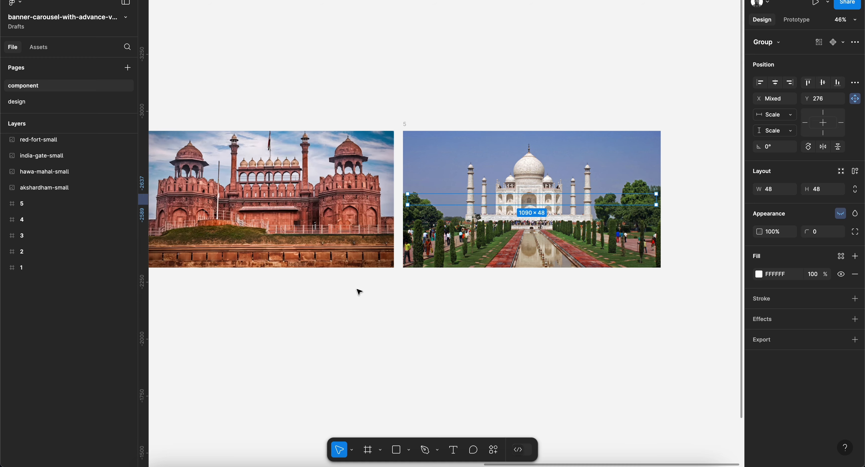
{"action": "scroll", "coordinate": [359, 292], "scroll_direction": "down", "scroll_amount": 5}
{"action": "scroll", "coordinate": [359, 293], "scroll_direction": "left", "scroll_amount": 5}
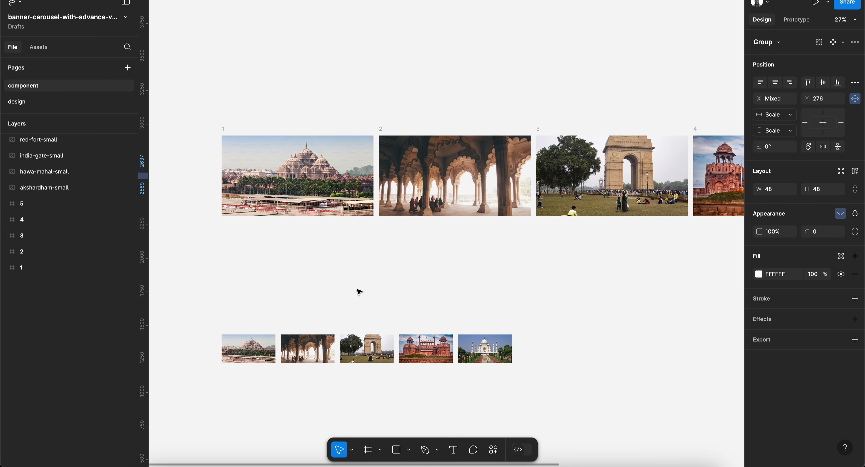
{"action": "scroll", "coordinate": [359, 293], "scroll_direction": "down", "scroll_amount": 2}
{"action": "scroll", "coordinate": [359, 293], "scroll_direction": "left", "scroll_amount": 1}
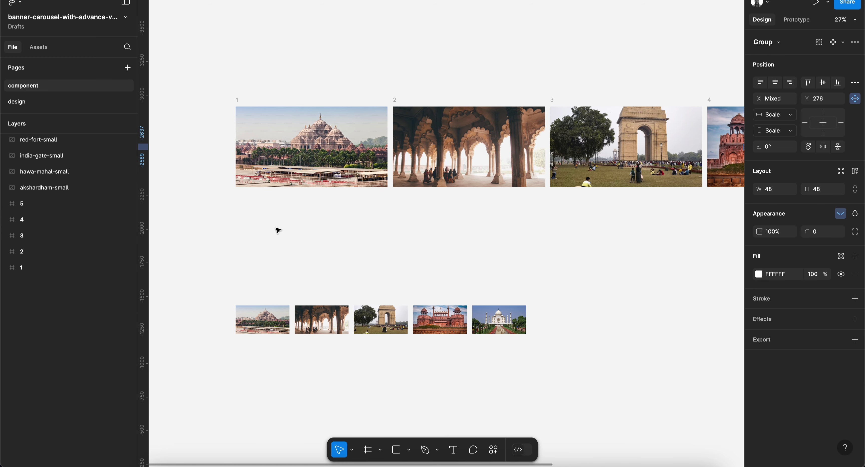
{"action": "scroll", "coordinate": [285, 219], "scroll_direction": "down", "scroll_amount": 3}
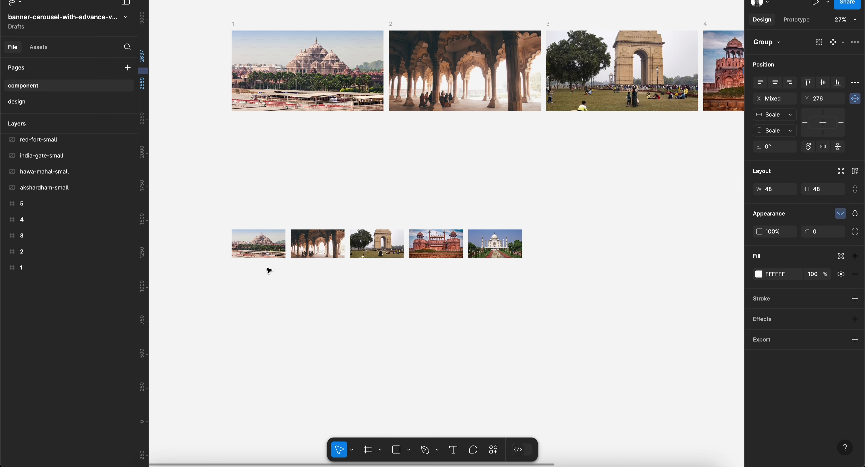
{"action": "scroll", "coordinate": [268, 269], "scroll_direction": "up", "scroll_amount": 5}
{"action": "left_click", "coordinate": [258, 245]}
{"action": "scroll", "coordinate": [271, 248], "scroll_direction": "up", "scroll_amount": 3}
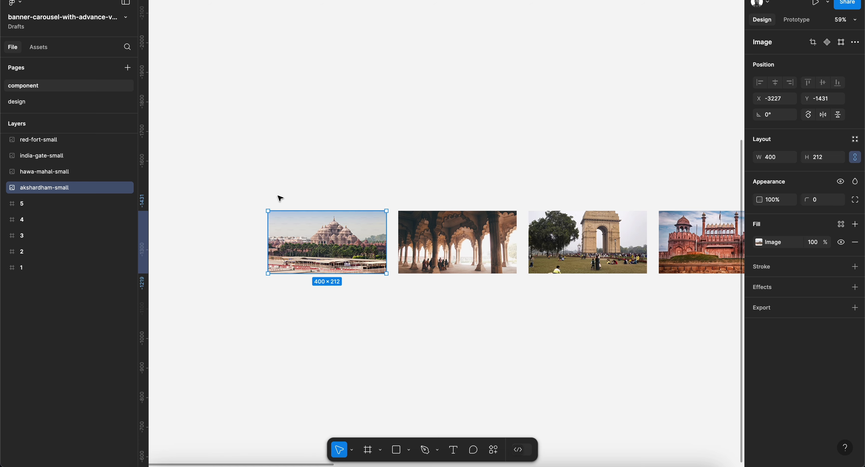
{"action": "right_click", "coordinate": [308, 232]}
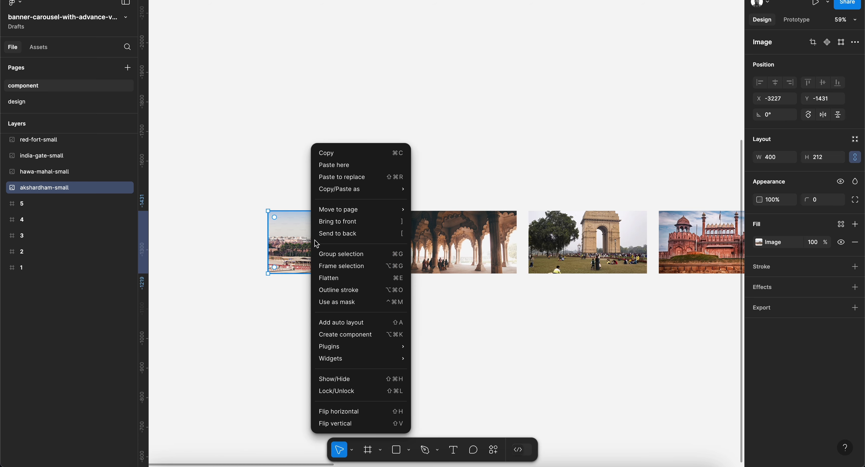
{"action": "left_click", "coordinate": [341, 262]}
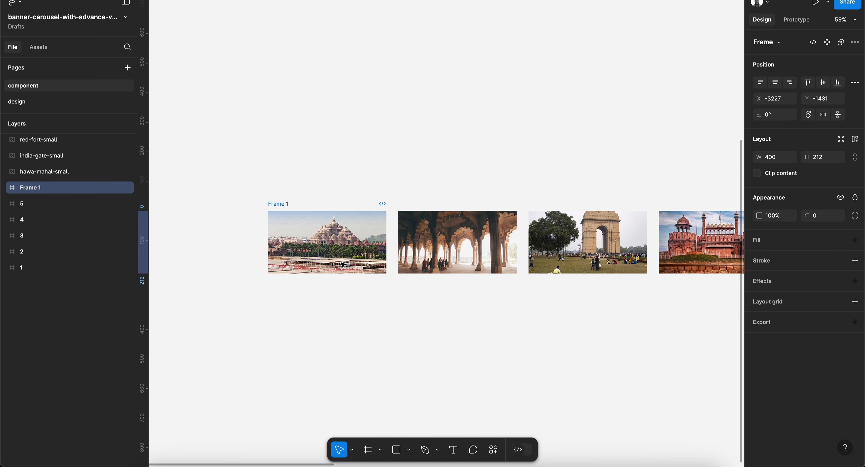
Rename the Akshardham thumbnail's frame to 1 and expand its layer contents.
{"action": "double_click", "coordinate": [279, 204]}
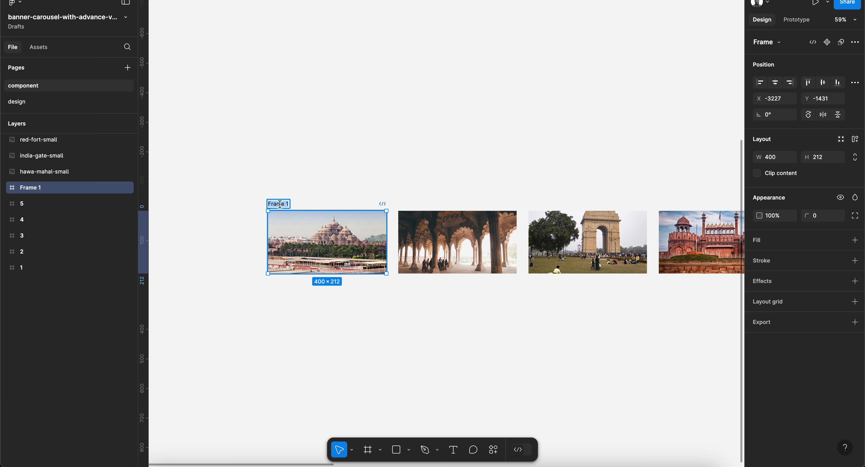
{"action": "left_click", "coordinate": [327, 155]}
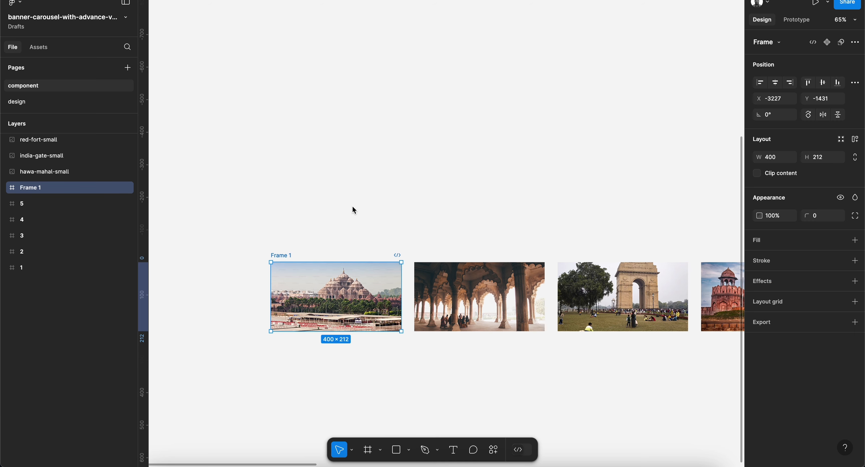
{"action": "double_click", "coordinate": [282, 256]}
{"action": "type", "text": "1"}
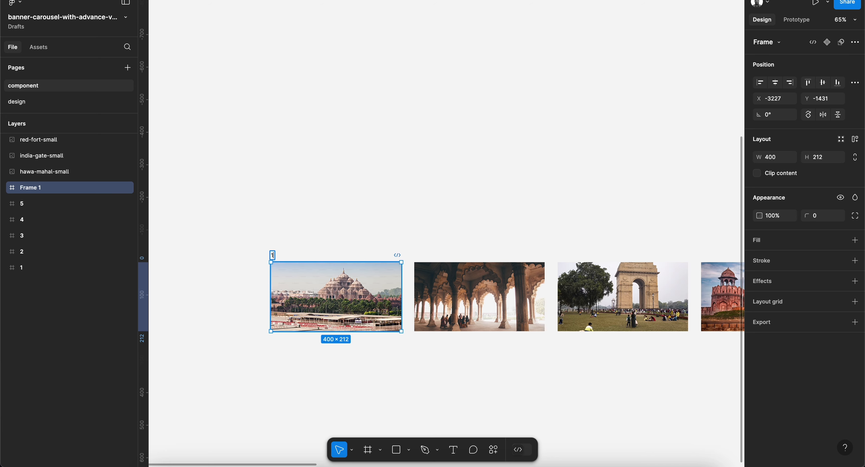
{"action": "key", "text": "Return"}
{"action": "scroll", "coordinate": [338, 242], "scroll_direction": "up", "scroll_amount": 3}
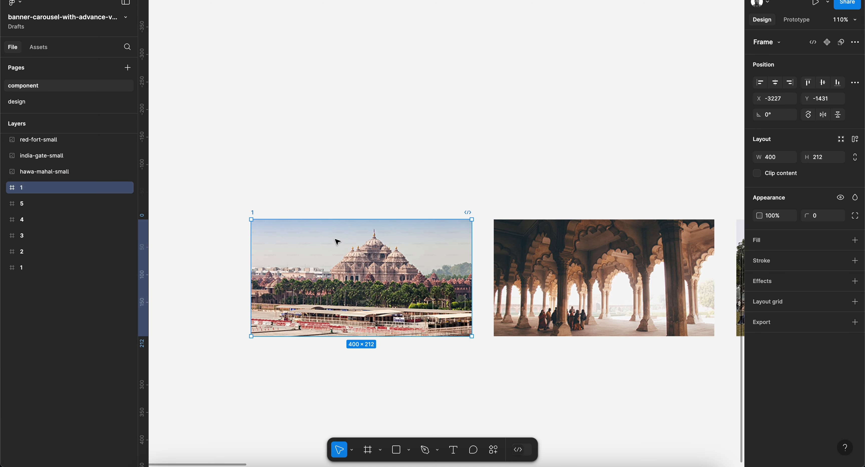
{"action": "left_click", "coordinate": [4, 187]}
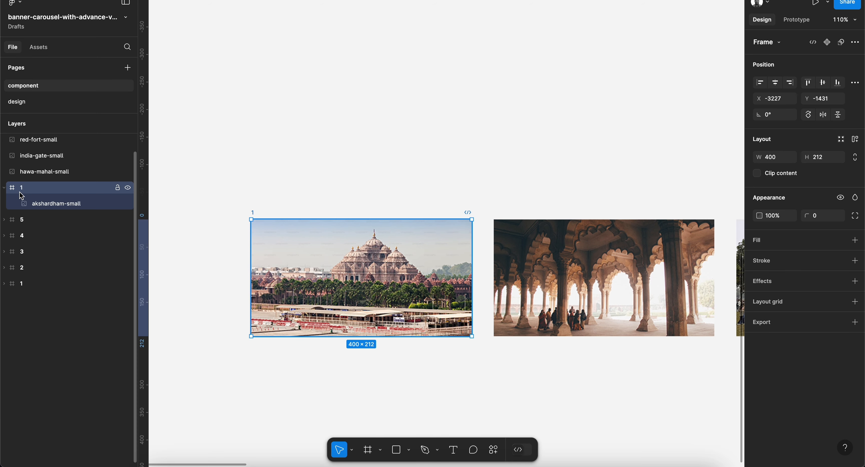
{"action": "key", "text": "f"}
{"action": "left_click", "coordinate": [250, 220]}
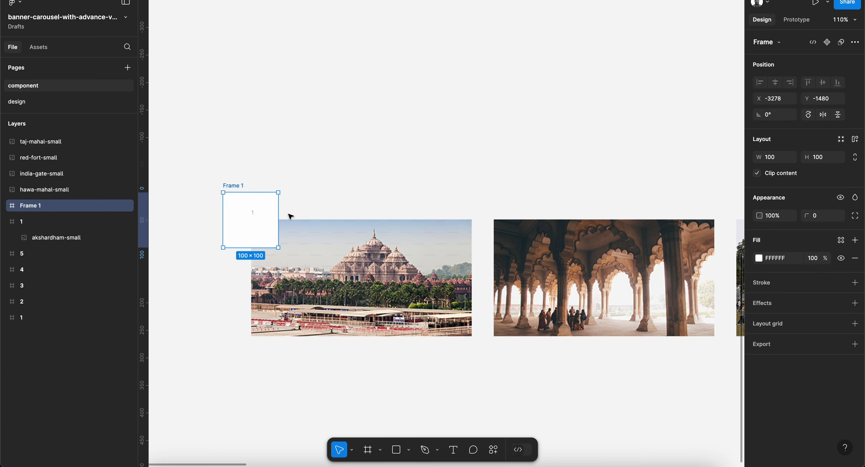
{"action": "key", "text": "Delete"}
Add a nested 400 × 212 frame around akshardham-small inside the thumbnail's frame 1 and give it a black inside stroke of 1.
{"action": "left_click", "coordinate": [255, 221]}
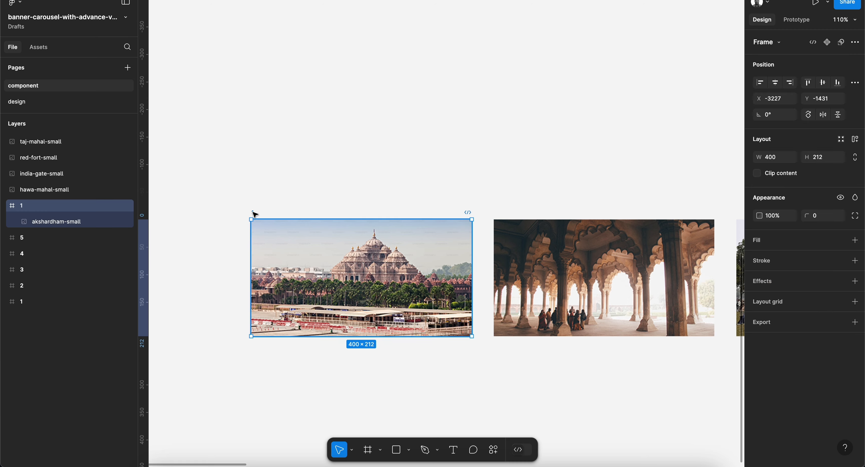
{"action": "key", "text": "f"}
{"action": "left_click_drag", "start_coordinate": [251, 220], "coordinate": [471, 336]}
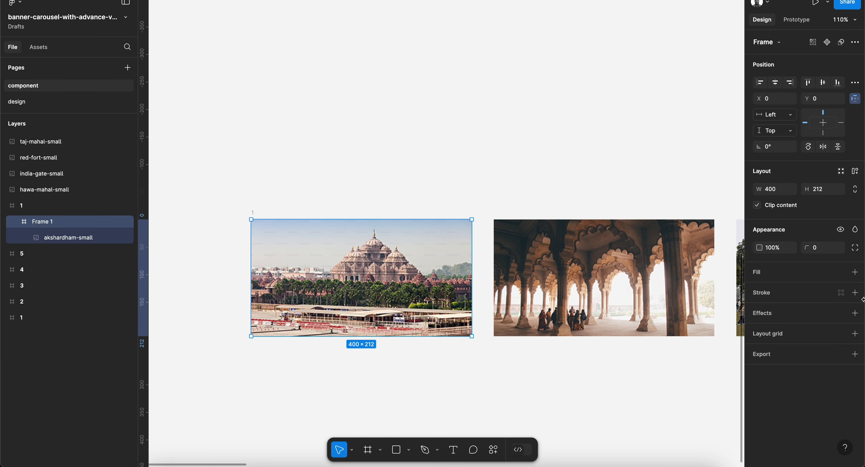
{"action": "left_click", "coordinate": [854, 293]}
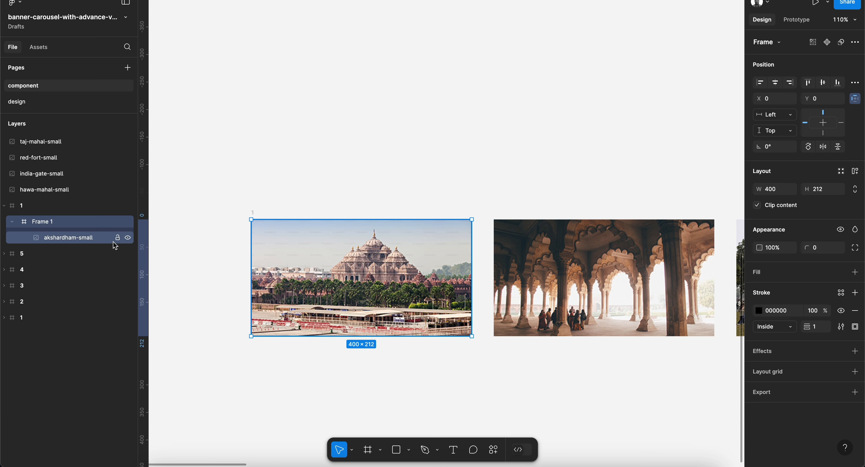
Move akshardham-small out of the nested Frame 1 so both sit inside thumbnail frame 1, with Frame 1 above the image.
{"action": "left_click", "coordinate": [72, 241]}
{"action": "left_click_drag", "start_coordinate": [72, 241], "coordinate": [54, 217]}
{"action": "left_click", "coordinate": [46, 239]}
{"action": "key", "text": "super+bracketright"}
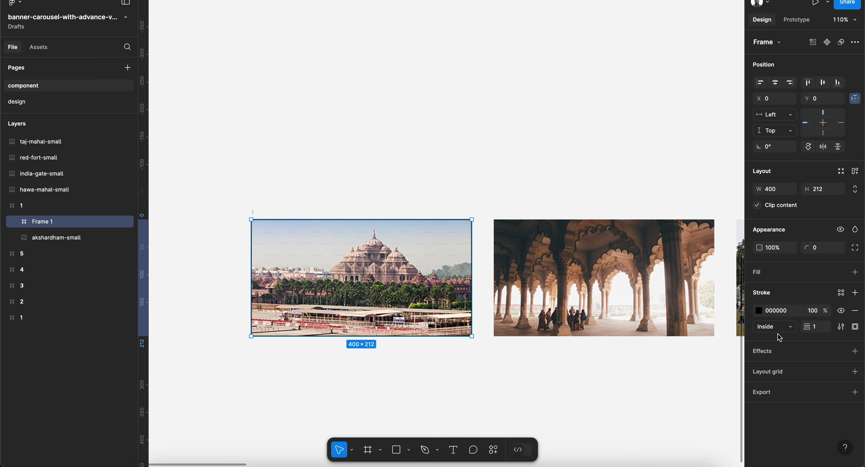
Set the nested Frame 1's stroke weight to 2 and collapse the Akshardham thumbnail frame's layer contents.
{"action": "left_click", "coordinate": [815, 330]}
{"action": "type", "text": "2"}
{"action": "key", "text": "Return"}
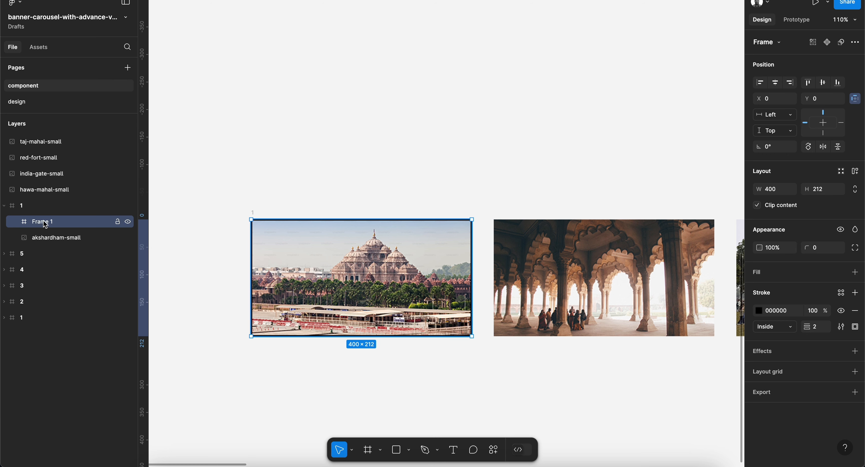
{"action": "left_click", "coordinate": [4, 205]}
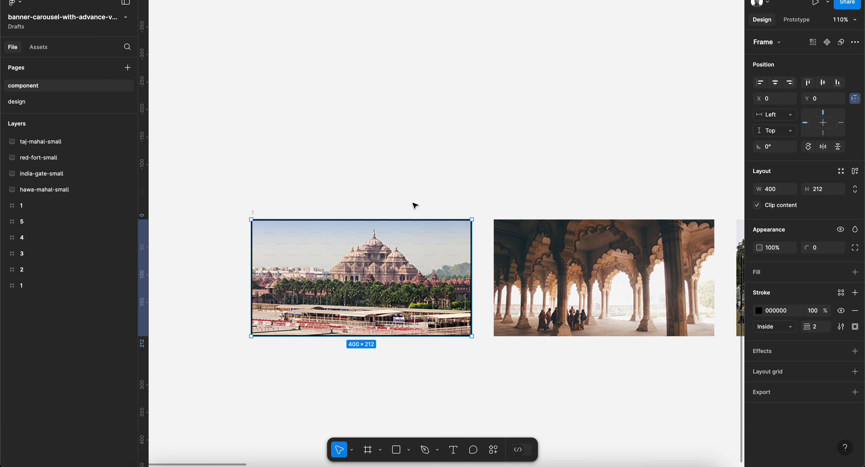
Wrap the hawa-mahal-small thumbnail in its own frame and rename that frame 2.
{"action": "scroll", "coordinate": [412, 204], "scroll_direction": "right", "scroll_amount": 5}
{"action": "scroll", "coordinate": [412, 205], "scroll_direction": "down", "scroll_amount": 2}
{"action": "left_click", "coordinate": [541, 194]}
{"action": "scroll", "coordinate": [493, 212], "scroll_direction": "right", "scroll_amount": 3}
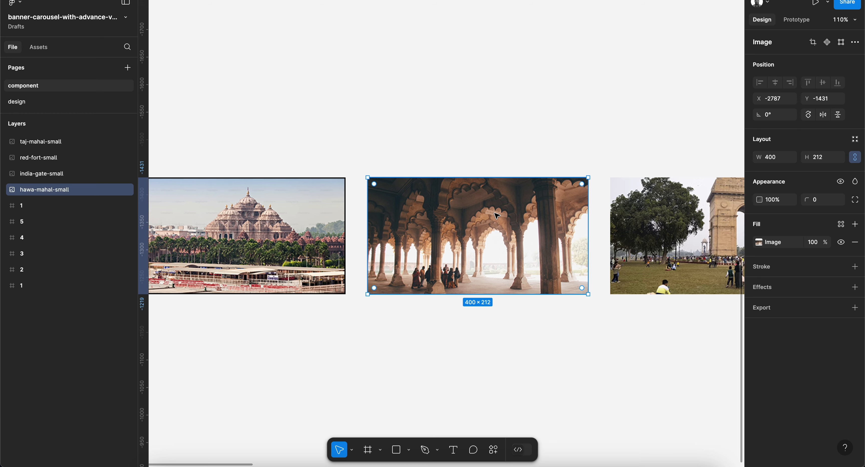
{"action": "right_click", "coordinate": [464, 191]}
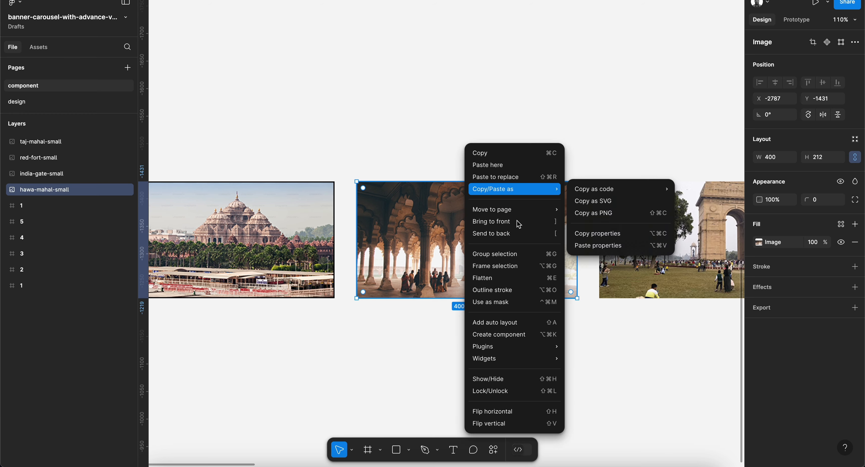
{"action": "left_click", "coordinate": [512, 265]}
{"action": "double_click", "coordinate": [372, 175]}
{"action": "type", "text": "2"}
{"action": "key", "text": "Return"}
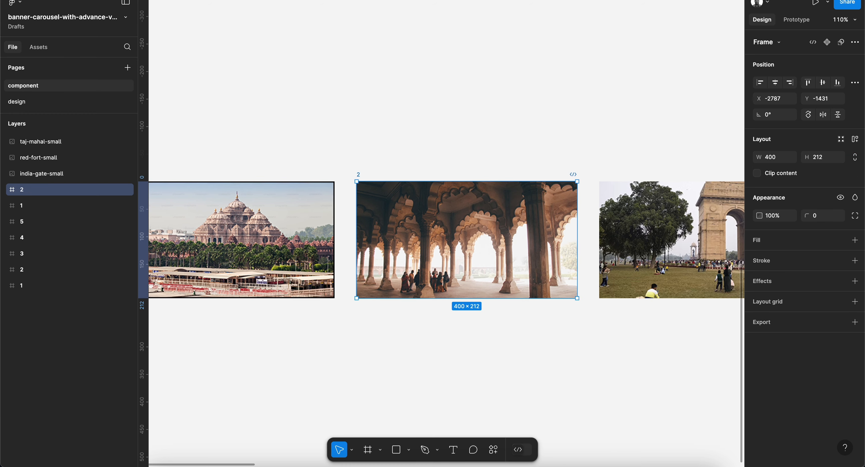
Paste the stroked Frame 1 into the Hawa Mahal thumbnail's frame 2, hide it and collapse frame 2's layer contents.
{"action": "key", "text": "super+v"}
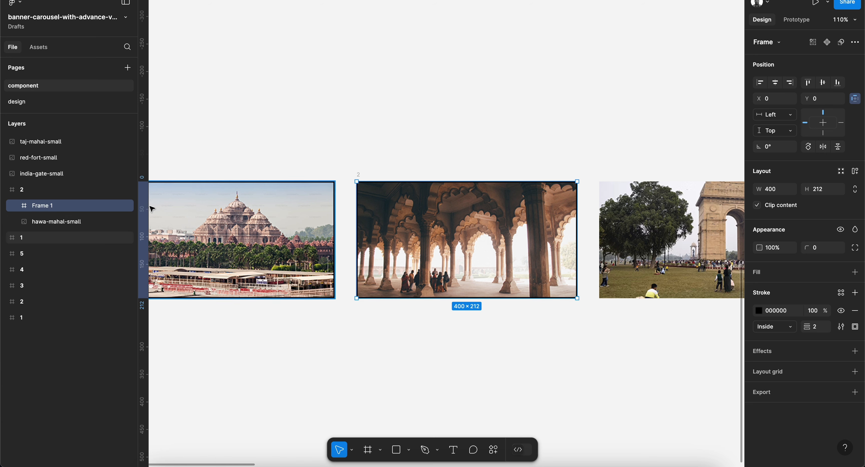
{"action": "left_click", "coordinate": [128, 206]}
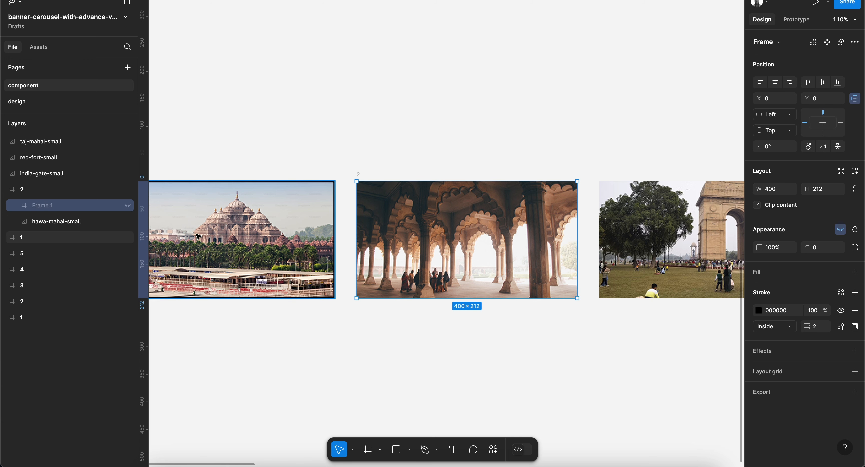
{"action": "left_click", "coordinate": [4, 190]}
Wrap the india-gate-small thumbnail in its own frame and paste the stroked Frame 1 inside it.
{"action": "left_click", "coordinate": [41, 174]}
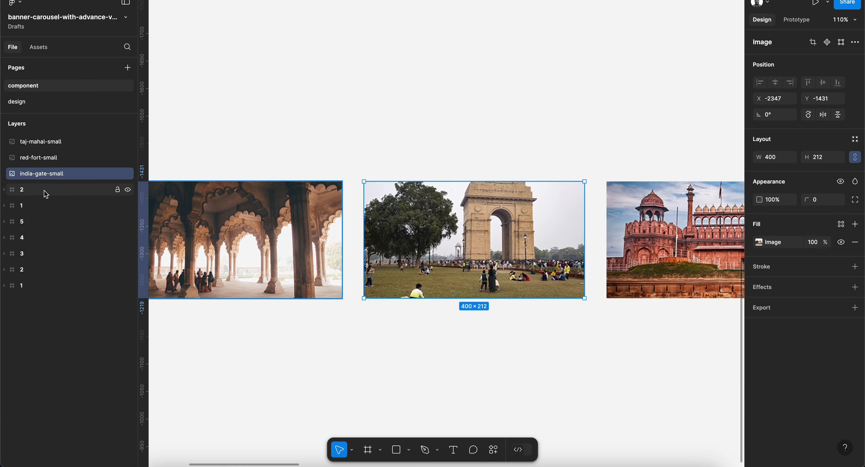
{"action": "right_click", "coordinate": [461, 256]}
{"action": "left_click", "coordinate": [512, 266]}
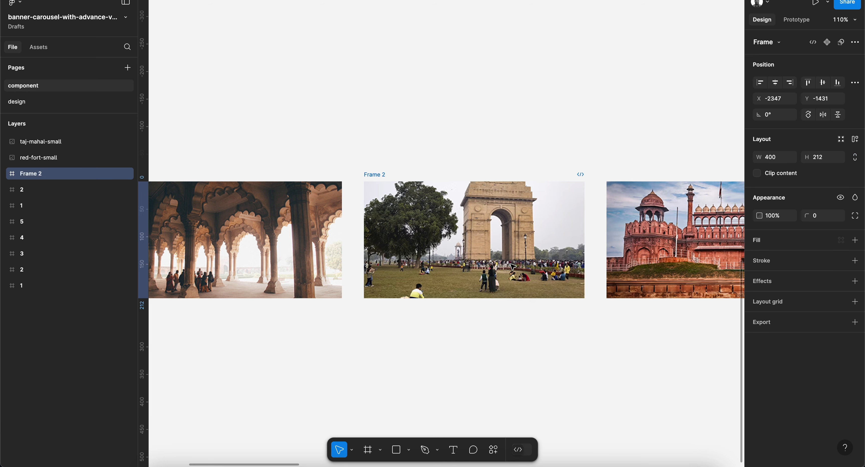
{"action": "key", "text": "super+v"}
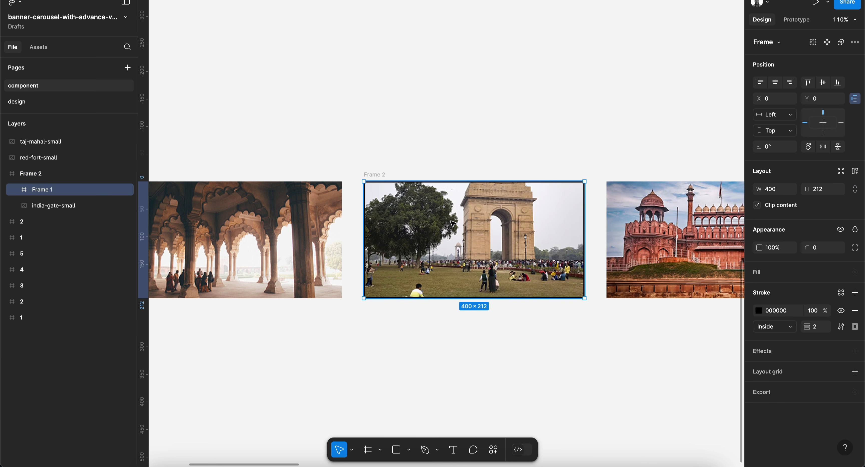
Rename the India Gate thumbnail's frame to 3 and hide the stroked Frame 1 inside it.
{"action": "double_click", "coordinate": [375, 177]}
{"action": "type", "text": "3"}
{"action": "key", "text": "Return"}
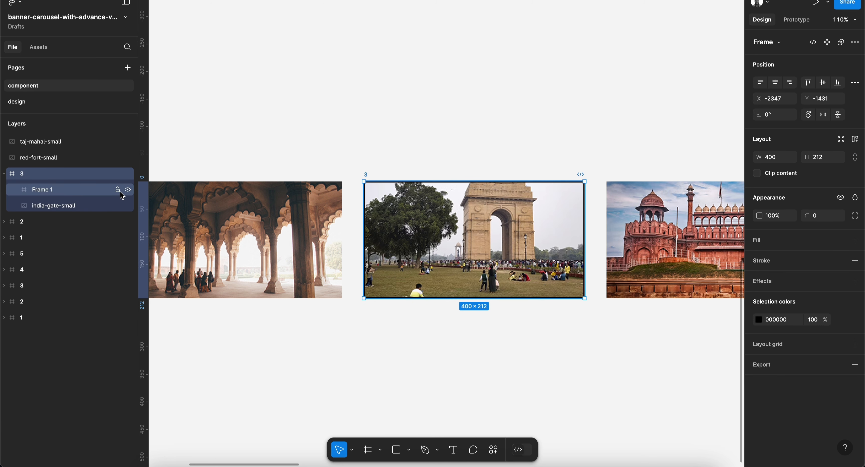
{"action": "left_click", "coordinate": [127, 190]}
Wrap the red-fort-small thumbnail in a frame named 4 and paste the stroked Frame 1 inside it.
{"action": "scroll", "coordinate": [423, 209], "scroll_direction": "right", "scroll_amount": 5}
{"action": "left_click", "coordinate": [426, 215]}
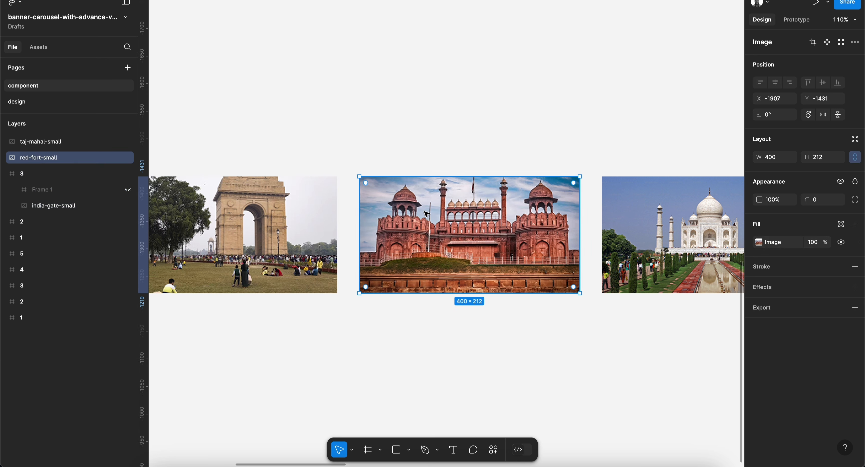
{"action": "right_click", "coordinate": [409, 209]}
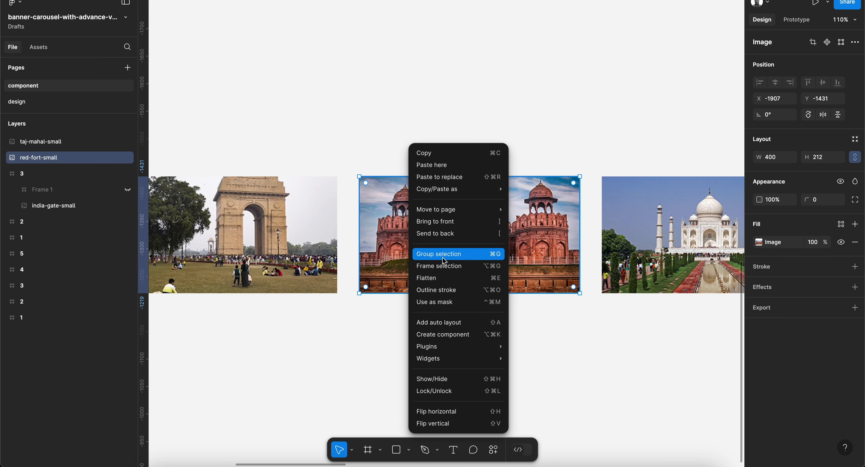
{"action": "left_click", "coordinate": [443, 266]}
{"action": "key", "text": "super+v"}
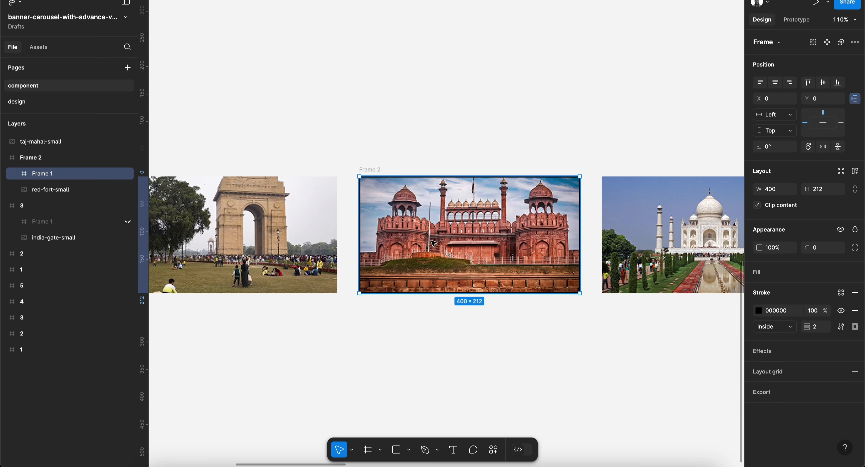
{"action": "left_click", "coordinate": [370, 170]}
{"action": "type", "text": "4"}
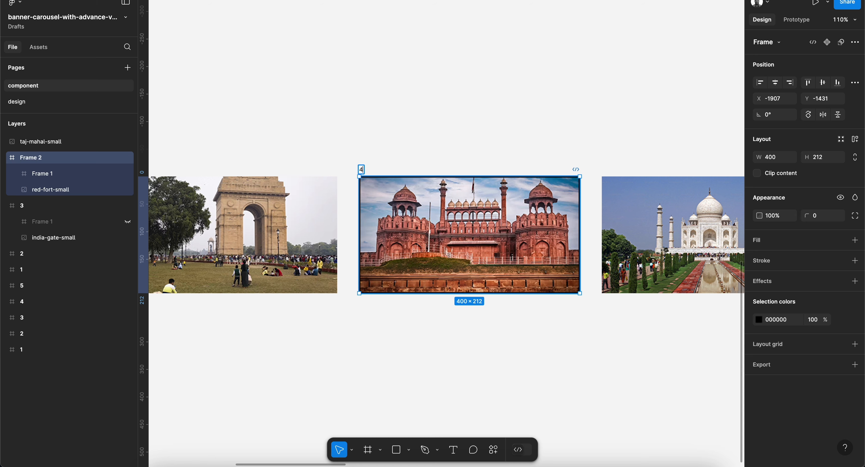
{"action": "key", "text": "Return"}
Wrap the taj-mahal-small thumbnail in a frame named 5 and paste the stroked Frame 1 inside it.
{"action": "scroll", "coordinate": [539, 181], "scroll_direction": "right", "scroll_amount": 7}
{"action": "left_click", "coordinate": [519, 180]}
{"action": "right_click", "coordinate": [520, 181]}
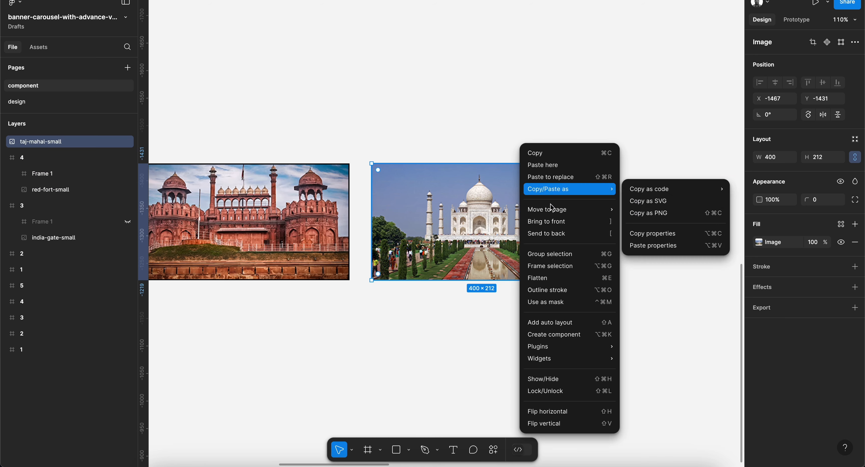
{"action": "left_click", "coordinate": [564, 265]}
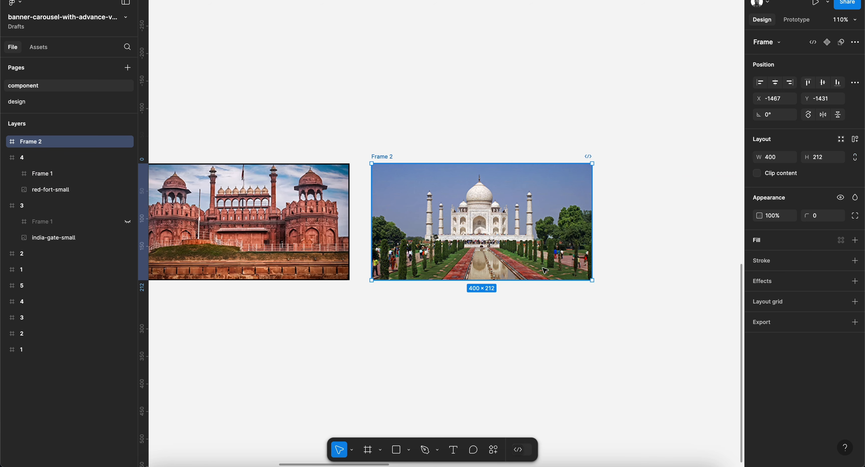
{"action": "left_click", "coordinate": [453, 178]}
{"action": "double_click", "coordinate": [385, 157]}
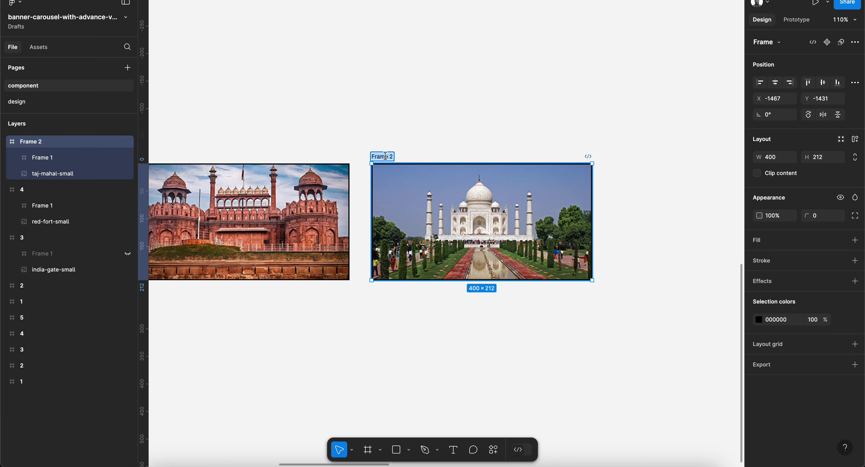
{"action": "type", "text": "5"}
{"action": "key", "text": "Return"}
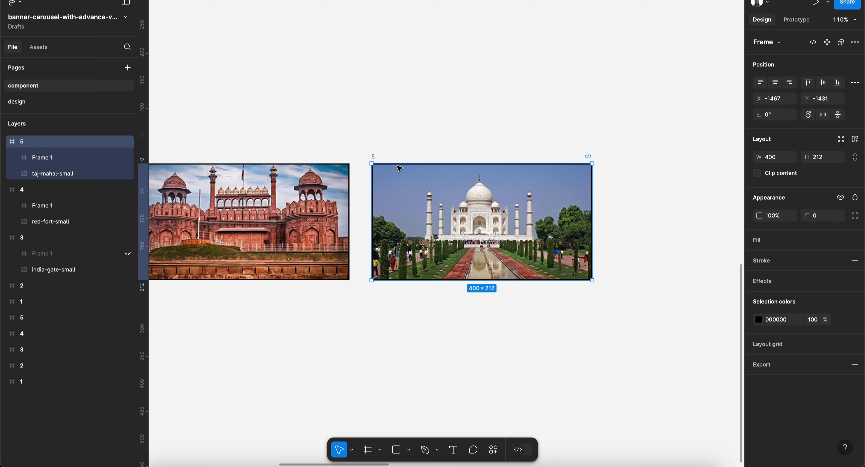
Hide the stroked Frame 1 inside thumbnail frames 5 and 4.
{"action": "left_click", "coordinate": [128, 158]}
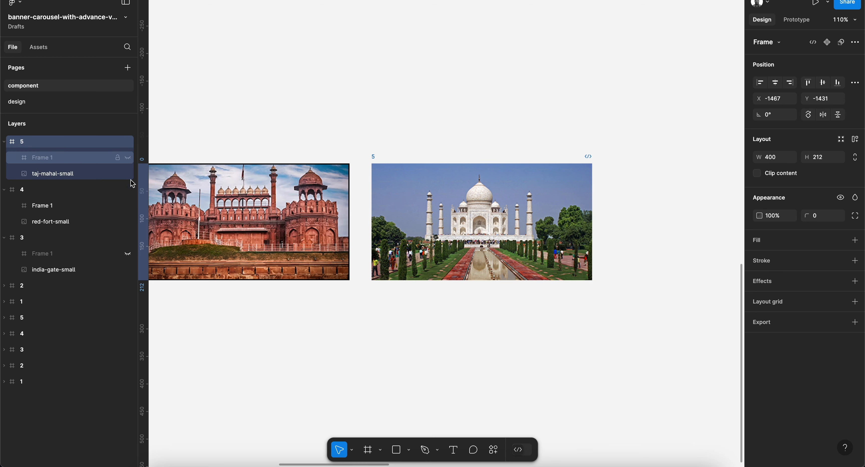
{"action": "left_click", "coordinate": [128, 205]}
{"action": "scroll", "coordinate": [417, 153], "scroll_direction": "left", "scroll_amount": 10}
{"action": "scroll", "coordinate": [416, 151], "scroll_direction": "left", "scroll_amount": 12}
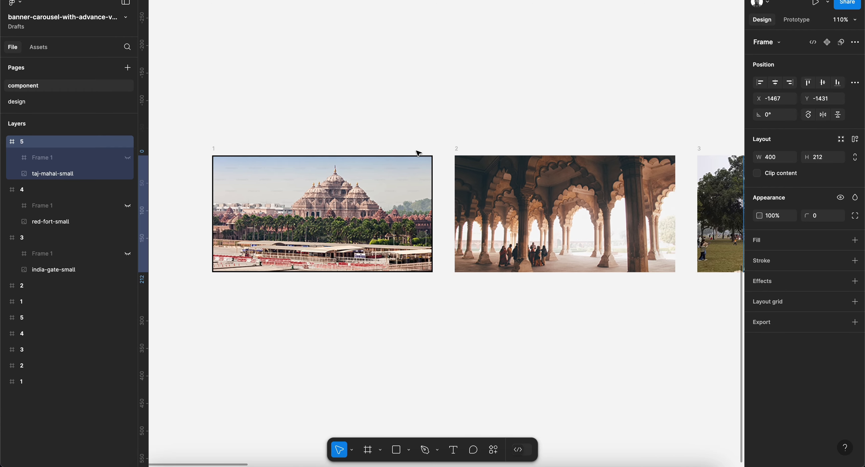
{"action": "scroll", "coordinate": [417, 151], "scroll_direction": "down", "scroll_amount": 2}
{"action": "scroll", "coordinate": [417, 151], "scroll_direction": "right", "scroll_amount": 5}
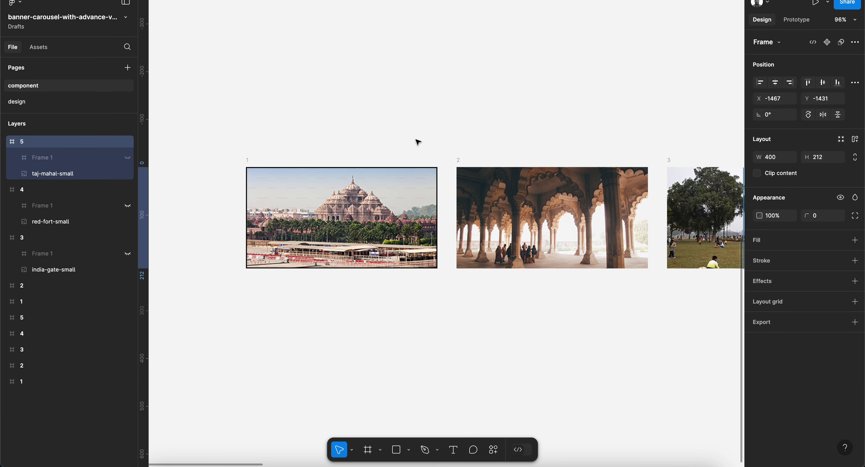
{"action": "scroll", "coordinate": [418, 142], "scroll_direction": "down", "scroll_amount": 3}
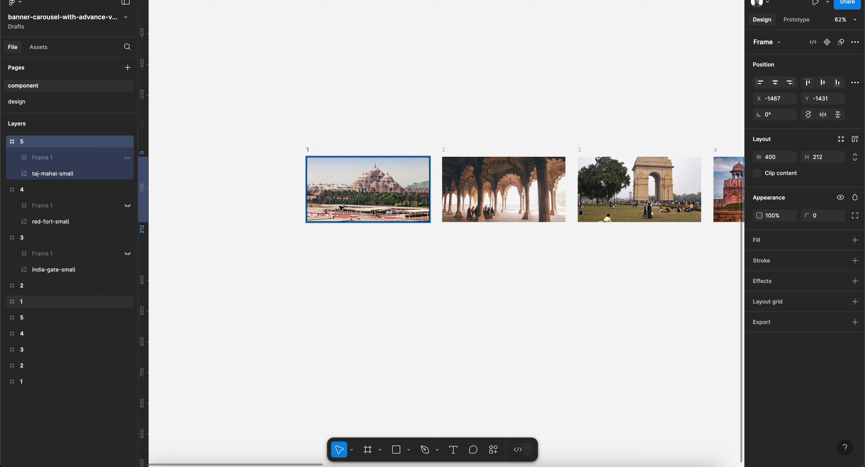
Collapse the layer contents of the thumbnail frames, briefly expanding frames 1 and 2 to check their nested stroke frames.
{"action": "left_click", "coordinate": [4, 237]}
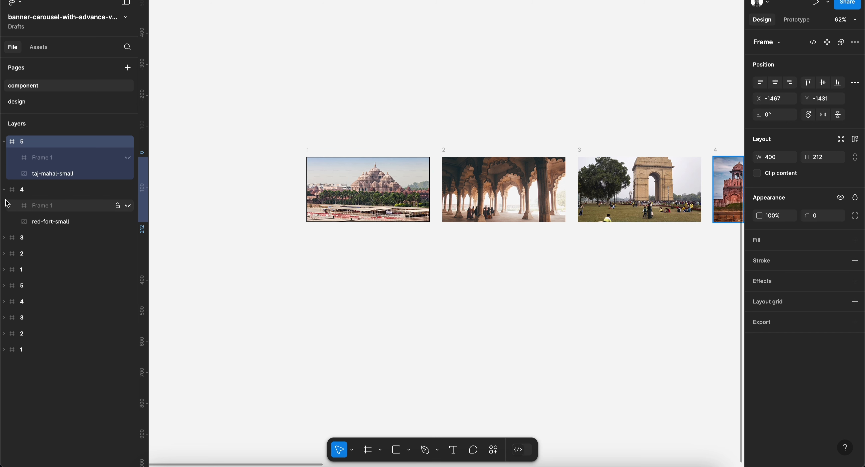
{"action": "left_click", "coordinate": [4, 190]}
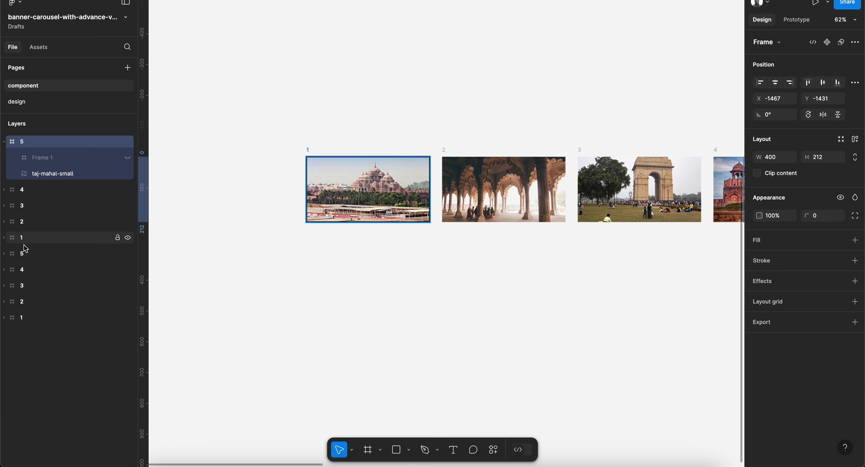
{"action": "left_click", "coordinate": [4, 238]}
{"action": "left_click", "coordinate": [4, 237]}
{"action": "left_click", "coordinate": [4, 222]}
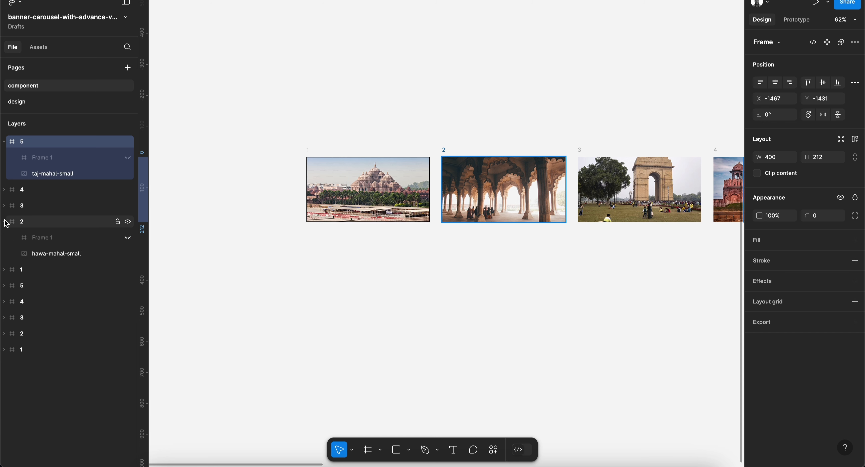
{"action": "left_click", "coordinate": [4, 221]}
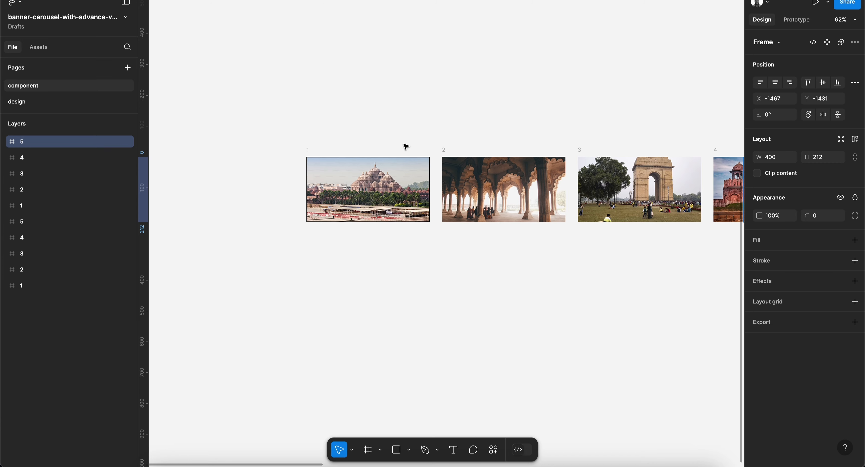
Convert the five large image frames into multiple separate components.
{"action": "scroll", "coordinate": [406, 146], "scroll_direction": "down", "scroll_amount": 2}
{"action": "scroll", "coordinate": [406, 146], "scroll_direction": "down", "scroll_amount": 2}
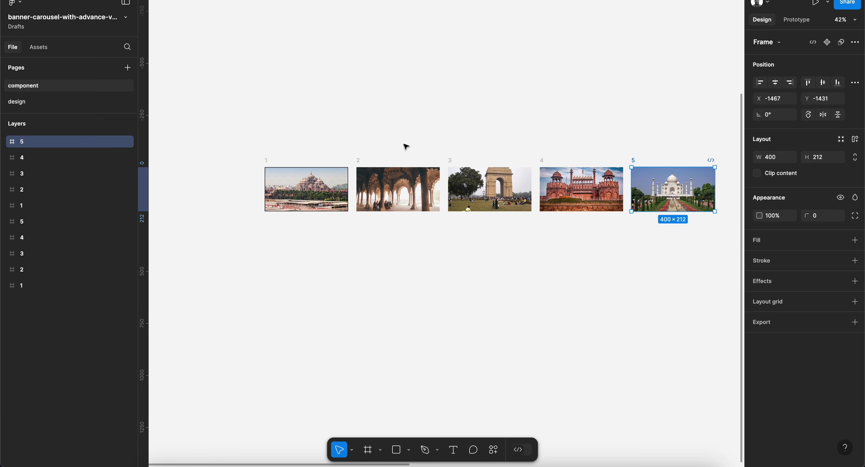
{"action": "scroll", "coordinate": [406, 146], "scroll_direction": "down", "scroll_amount": 4}
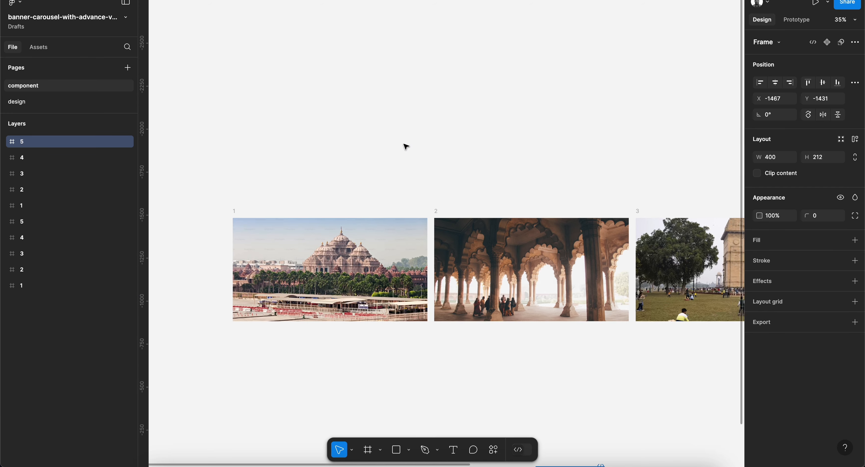
{"action": "scroll", "coordinate": [406, 146], "scroll_direction": "down", "scroll_amount": 2}
{"action": "left_click_drag", "start_coordinate": [184, 145], "coordinate": [660, 240]}
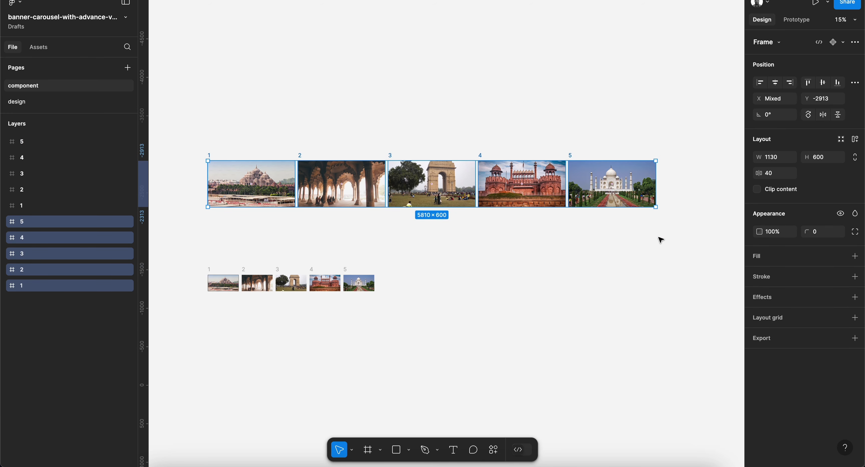
{"action": "left_click", "coordinate": [855, 42]}
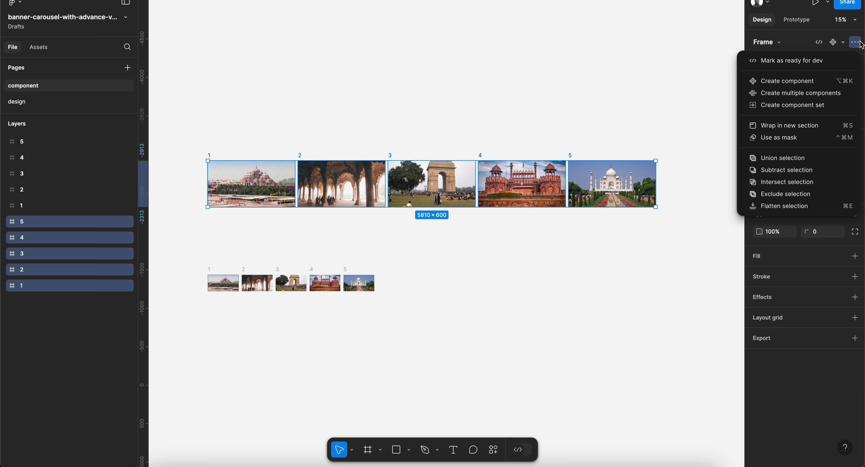
{"action": "left_click", "coordinate": [809, 100]}
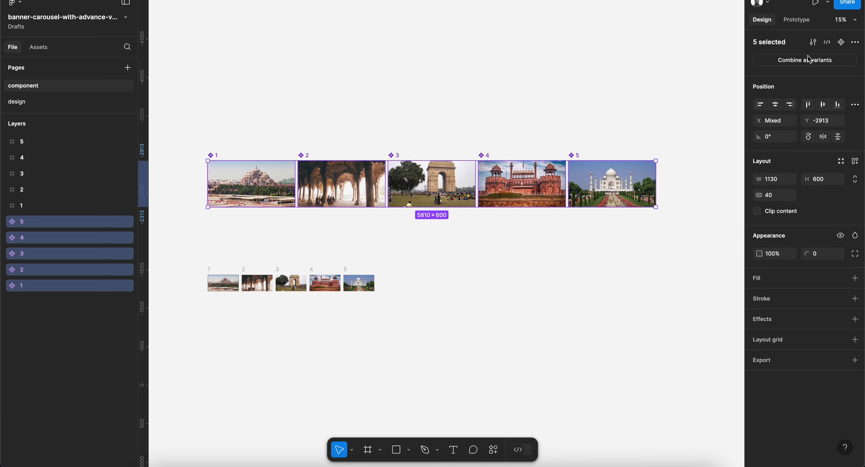
Combine the five large image components as variants and rename the component set big-images.
{"action": "left_click", "coordinate": [809, 60]}
{"action": "double_click", "coordinate": [232, 154]}
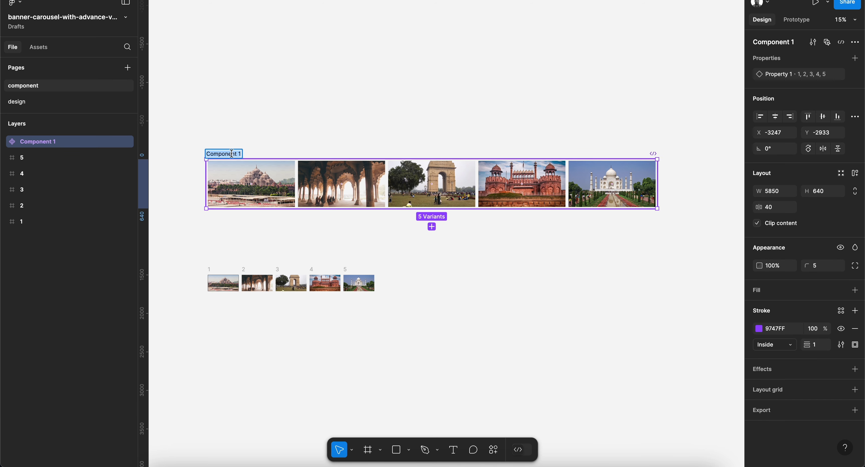
{"action": "type", "text": "big-images"}
{"action": "key", "text": "Return"}
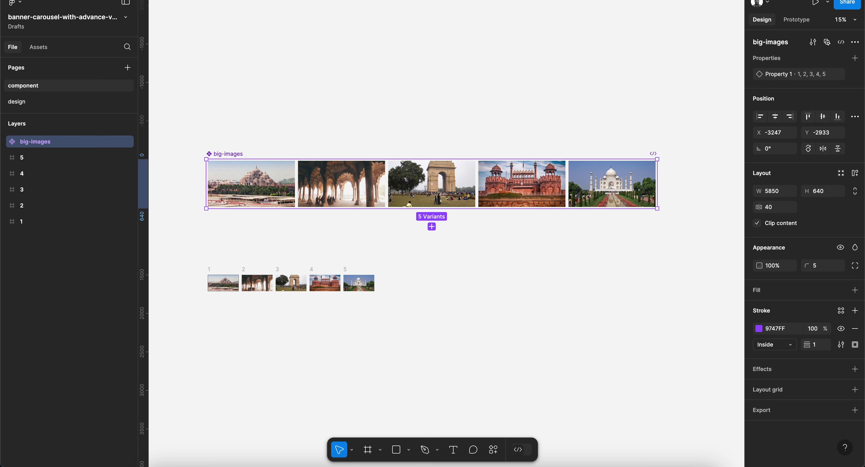
Rename the variant property of the big-images component set to images.
{"action": "left_click", "coordinate": [262, 183]}
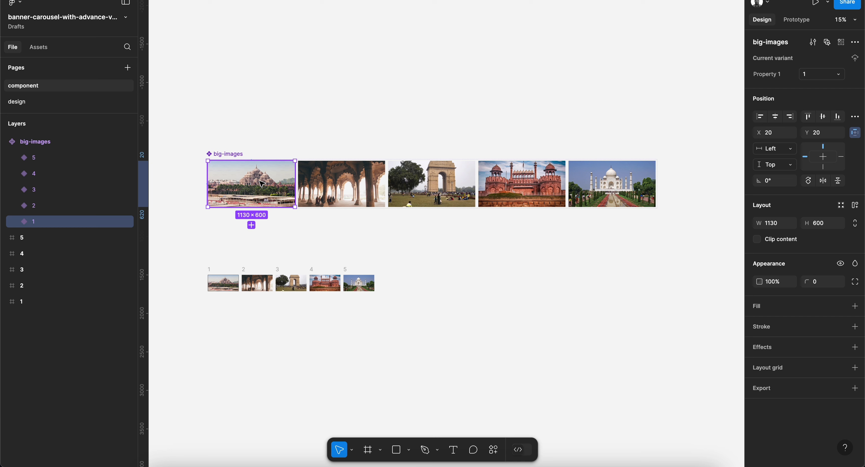
{"action": "left_click", "coordinate": [212, 152]}
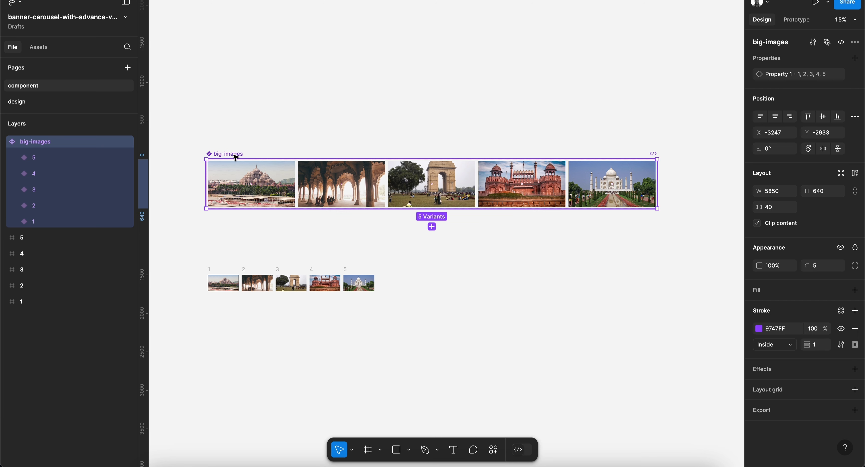
{"action": "double_click", "coordinate": [777, 78]}
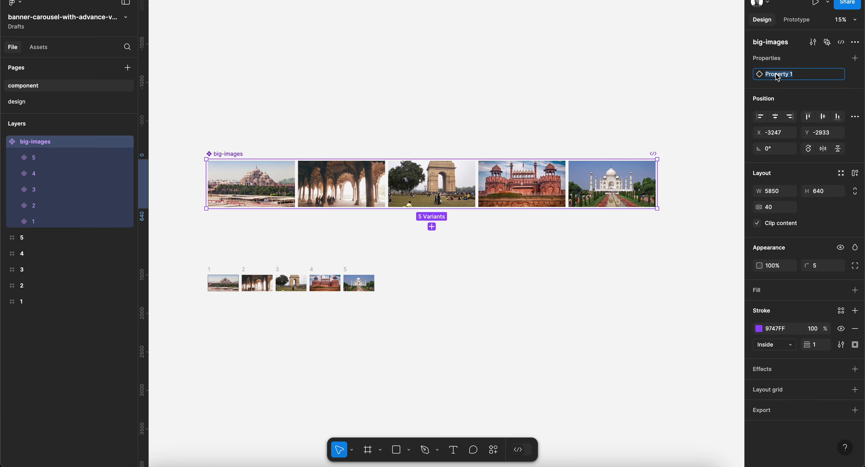
{"action": "type", "text": "images"}
{"action": "key", "text": "Return"}
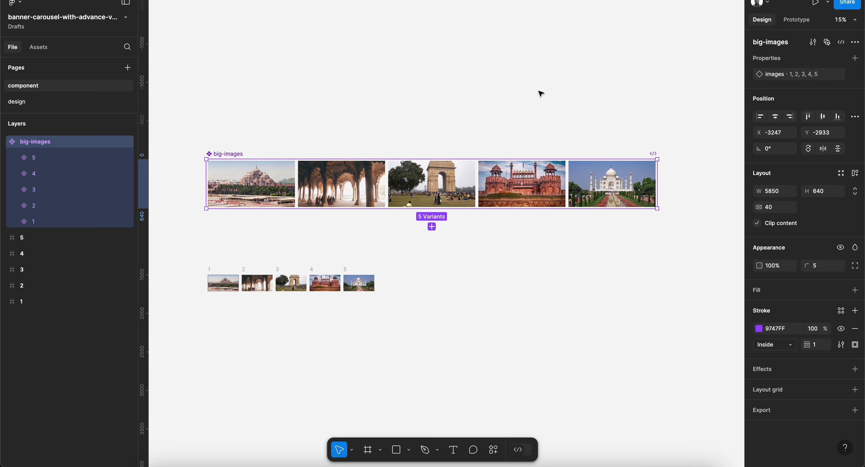
Create a component set from the five thumbnail frames and rename it small-thumb.
{"action": "left_click_drag", "start_coordinate": [184, 255], "coordinate": [516, 333]}
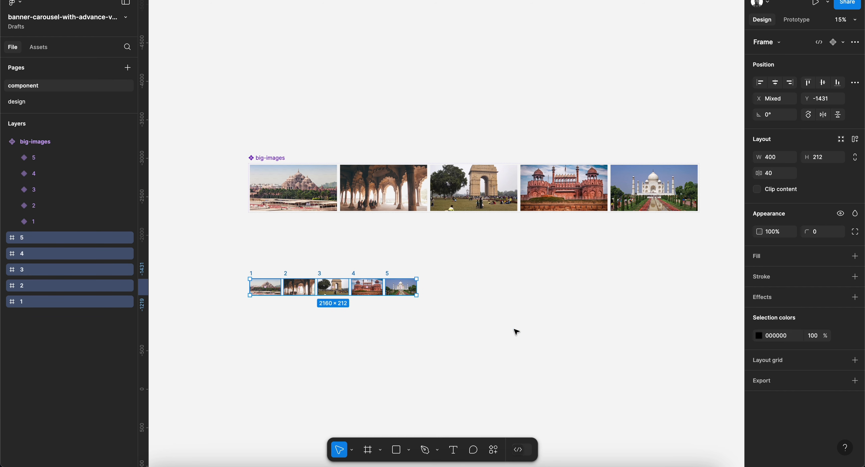
{"action": "left_click", "coordinate": [855, 42]}
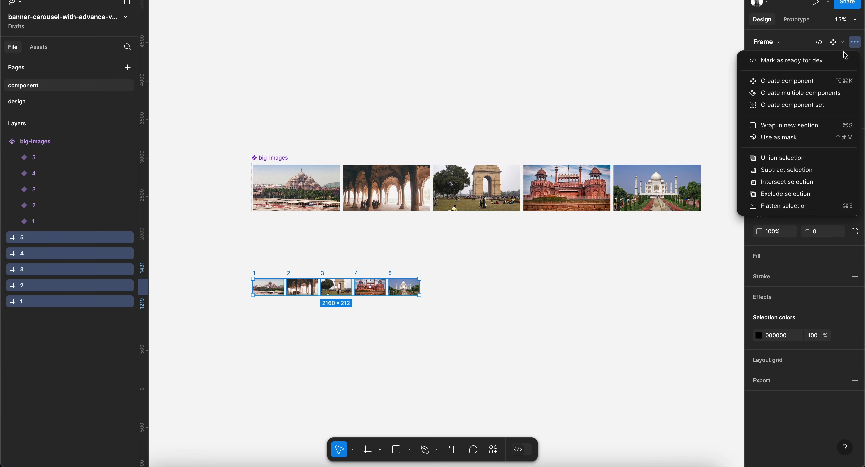
{"action": "left_click", "coordinate": [793, 105]}
{"action": "scroll", "coordinate": [264, 298], "scroll_direction": "up", "scroll_amount": 3}
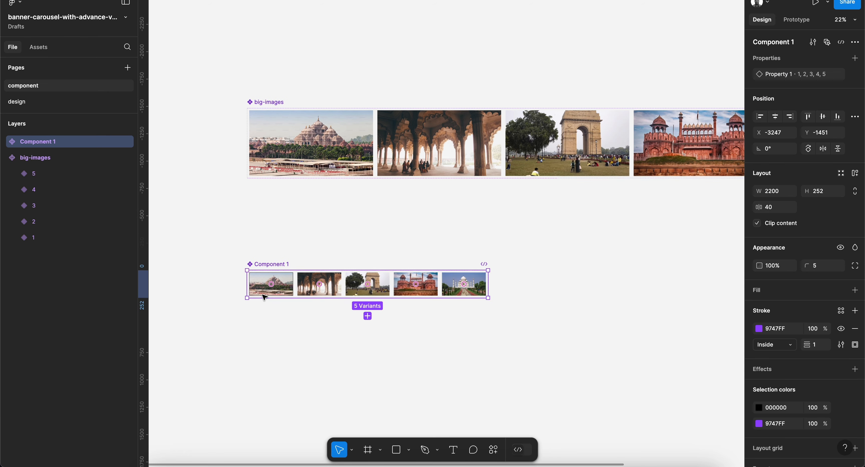
{"action": "double_click", "coordinate": [268, 263]}
{"action": "type", "text": "sma"}
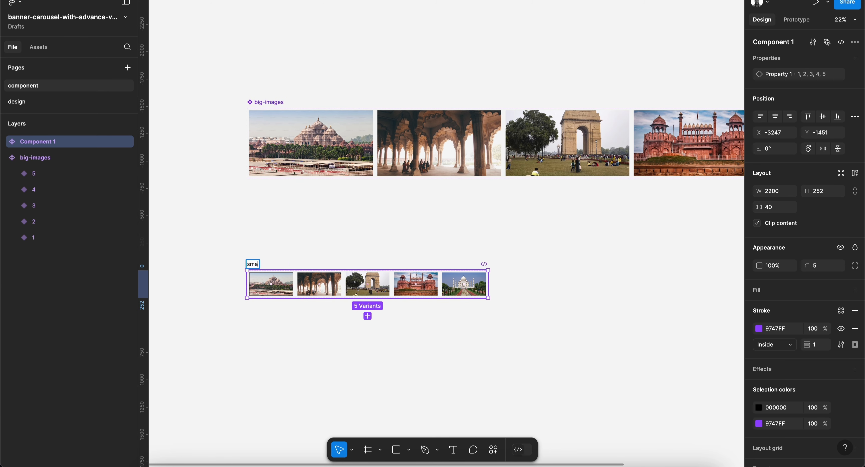
{"action": "type", "text": "ll-thumb"}
{"action": "key", "text": "Return"}
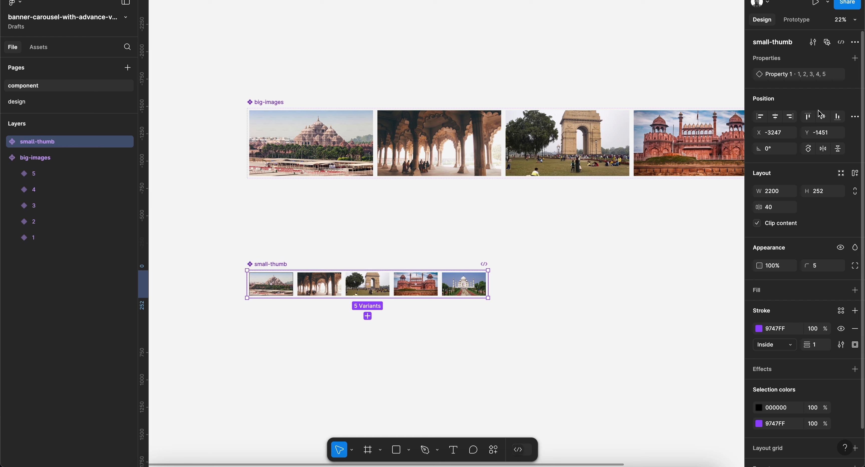
Rename the small-thumb set's variant property to images and compare its properties with those of the big-images set.
{"action": "double_click", "coordinate": [778, 75]}
{"action": "type", "text": "images"}
{"action": "key", "text": "Return"}
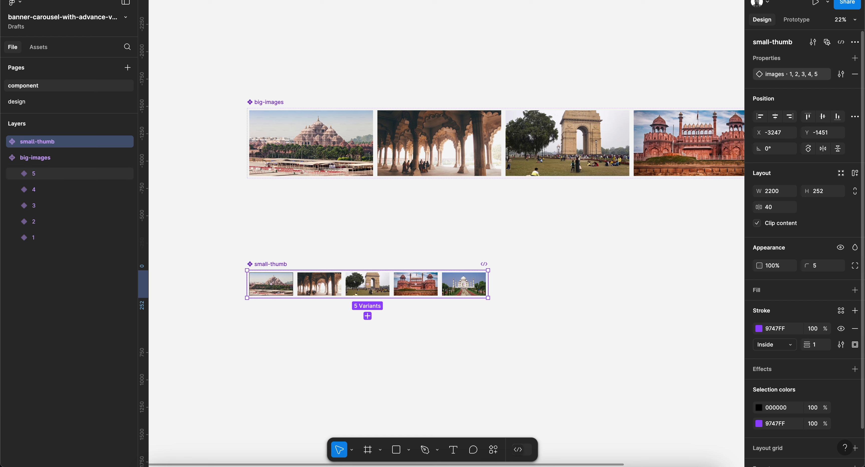
{"action": "left_click", "coordinate": [272, 103]}
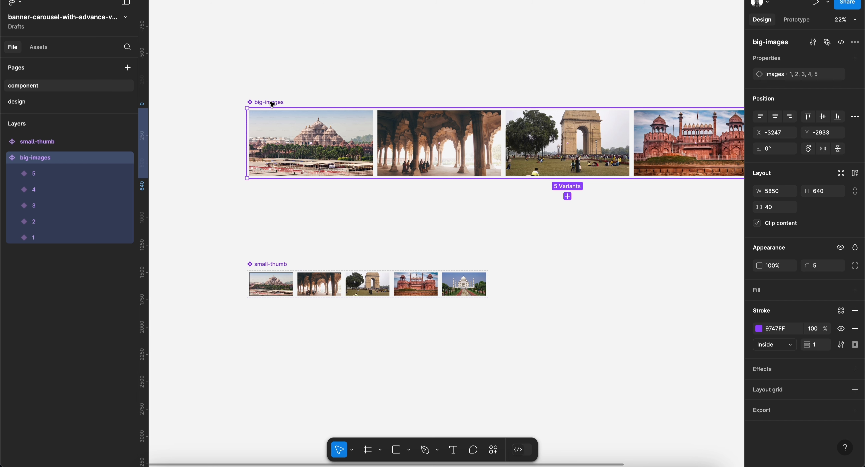
{"action": "left_click", "coordinate": [285, 264]}
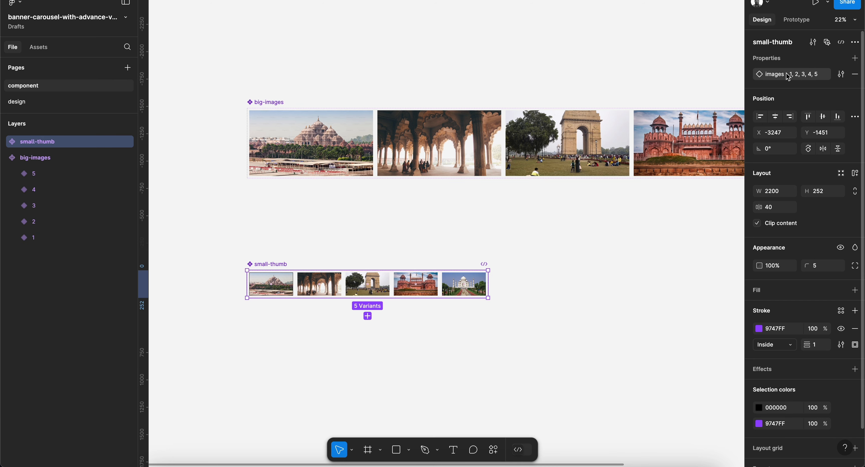
{"action": "left_click", "coordinate": [270, 103]}
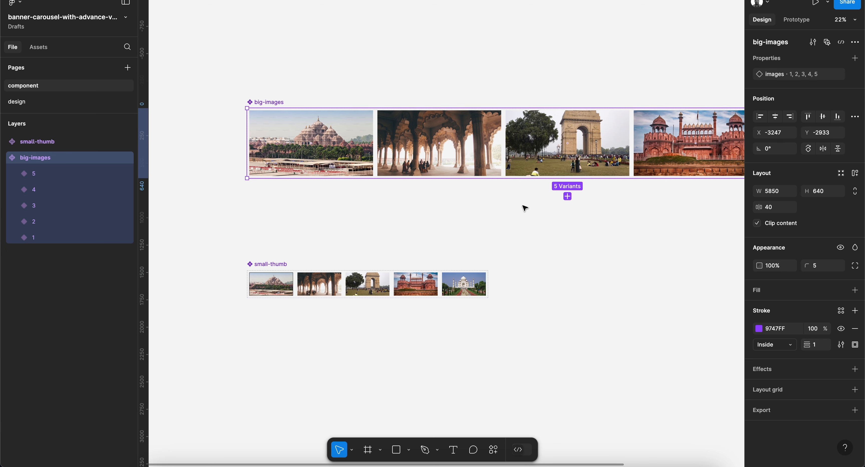
Place an instance of big-images variant 1 beyond the far end of its component set, at X 3603 and Y -2933.
{"action": "left_click", "coordinate": [380, 237]}
{"action": "scroll", "coordinate": [379, 236], "scroll_direction": "down", "scroll_amount": 3}
{"action": "scroll", "coordinate": [380, 236], "scroll_direction": "right", "scroll_amount": 4}
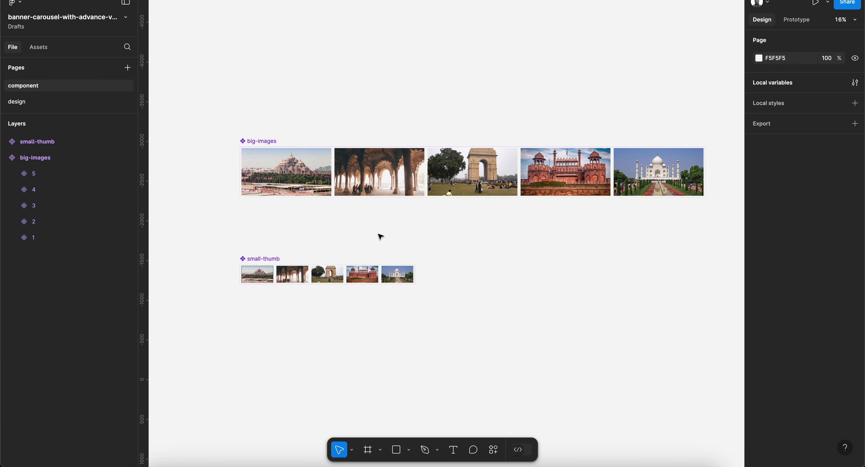
{"action": "scroll", "coordinate": [380, 237], "scroll_direction": "down", "scroll_amount": 3}
{"action": "left_click_drag", "start_coordinate": [234, 194], "coordinate": [623, 195]}
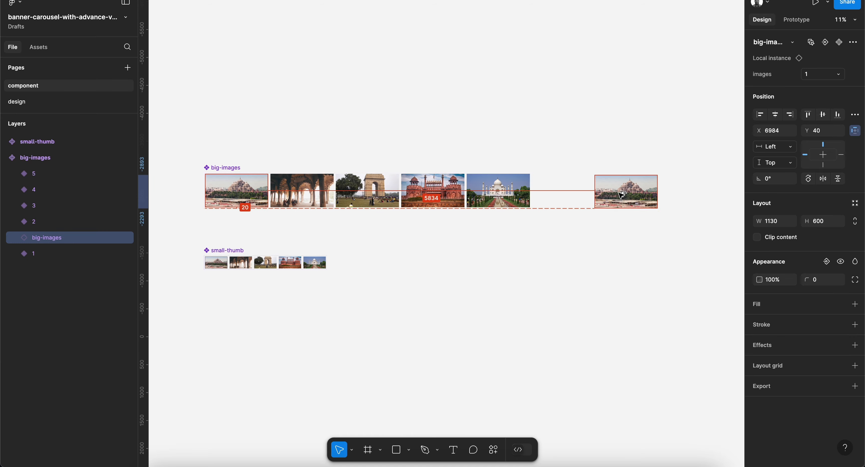
{"action": "scroll", "coordinate": [620, 193], "scroll_direction": "up", "scroll_amount": 2}
{"action": "scroll", "coordinate": [620, 193], "scroll_direction": "right", "scroll_amount": 3}
{"action": "scroll", "coordinate": [485, 219], "scroll_direction": "up", "scroll_amount": 2}
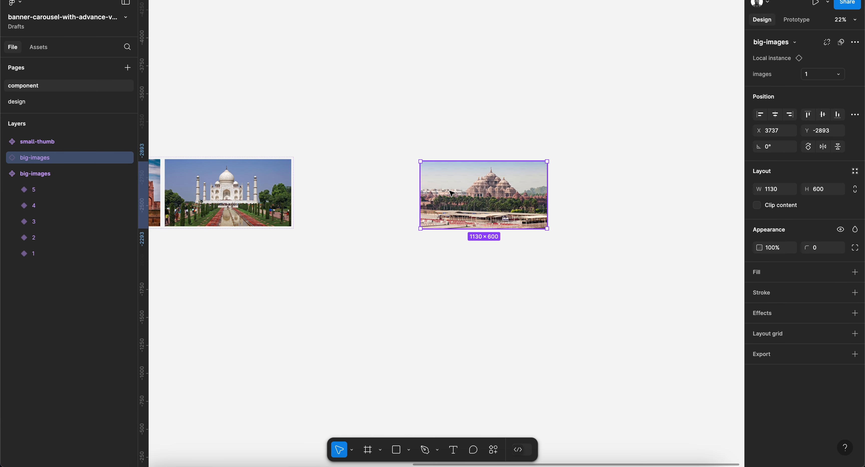
{"action": "left_click_drag", "start_coordinate": [484, 220], "coordinate": [438, 190]}
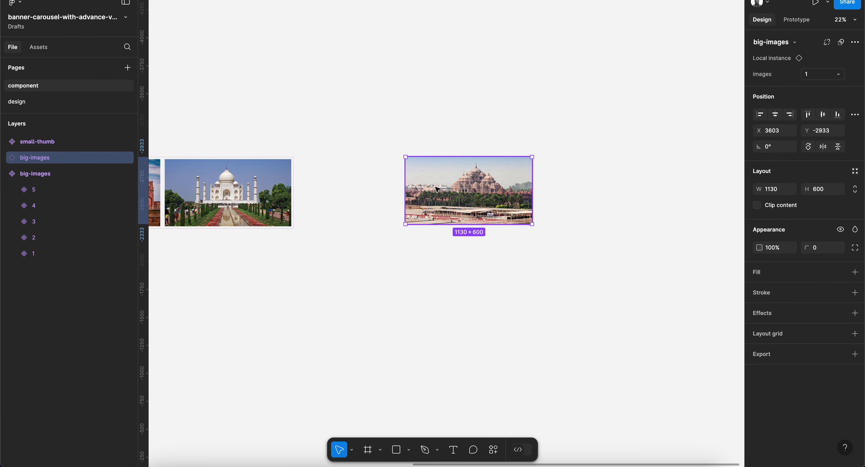
Duplicate the separate big-images instance directly below the original, at Y -2263.
{"action": "scroll", "coordinate": [438, 190], "scroll_direction": "down", "scroll_amount": 2}
{"action": "scroll", "coordinate": [431, 193], "scroll_direction": "left", "scroll_amount": 8}
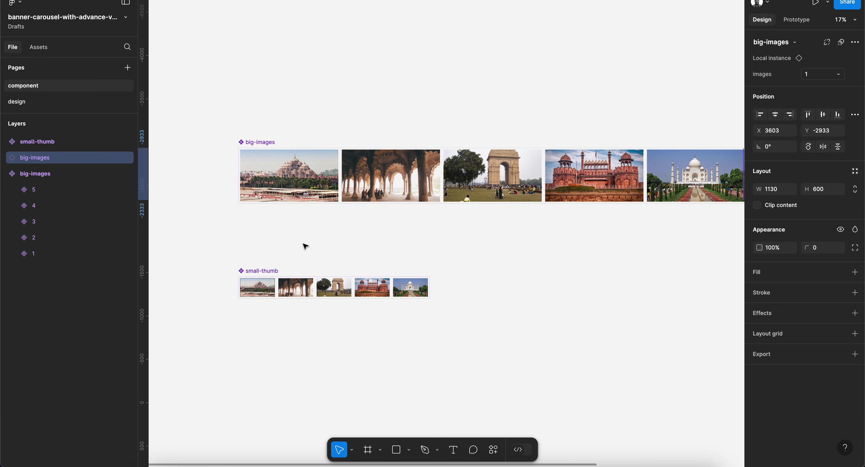
{"action": "scroll", "coordinate": [306, 247], "scroll_direction": "right", "scroll_amount": 10}
{"action": "scroll", "coordinate": [294, 222], "scroll_direction": "up", "scroll_amount": 3}
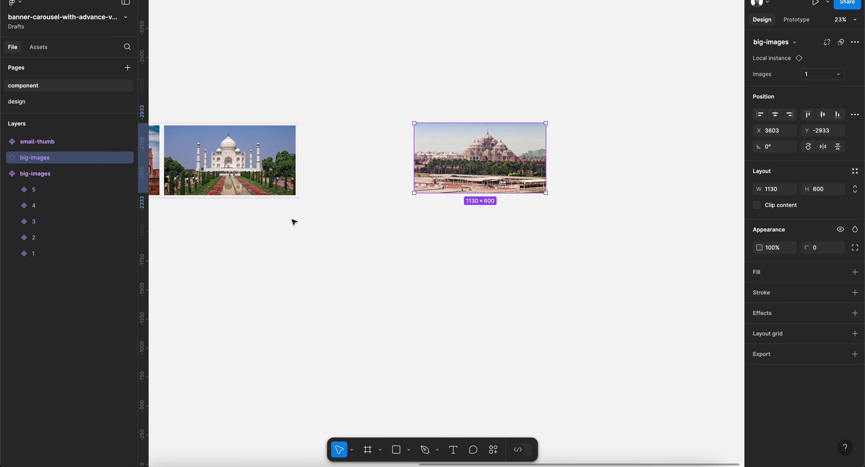
{"action": "left_click_drag", "start_coordinate": [456, 148], "coordinate": [456, 226]}
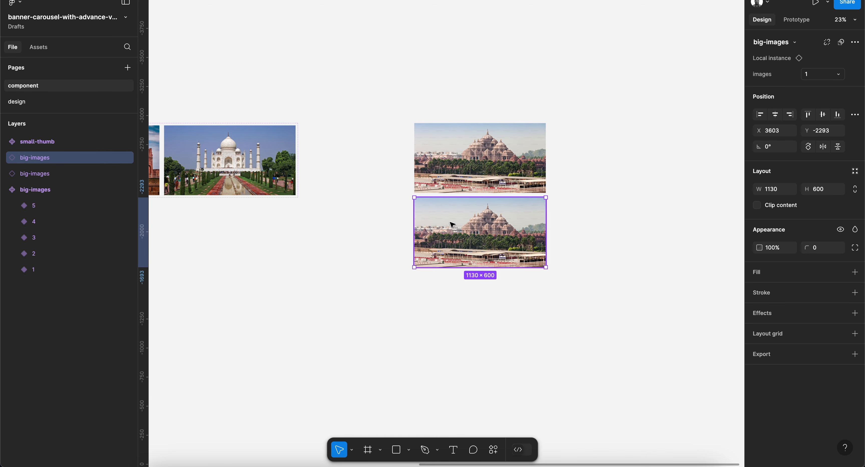
{"action": "key", "text": "shift+Down"}
{"action": "key", "text": "shift+Down"}
{"action": "key", "text": "shift+Down"}
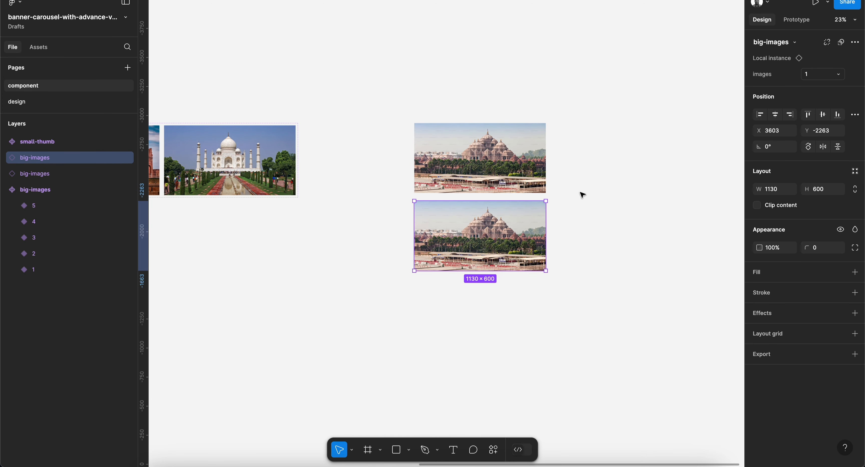
Create a component set from the two stacked big-images instances and rename it big-images-boolean.
{"action": "left_click_drag", "start_coordinate": [387, 99], "coordinate": [583, 290]}
{"action": "left_click", "coordinate": [592, 198]}
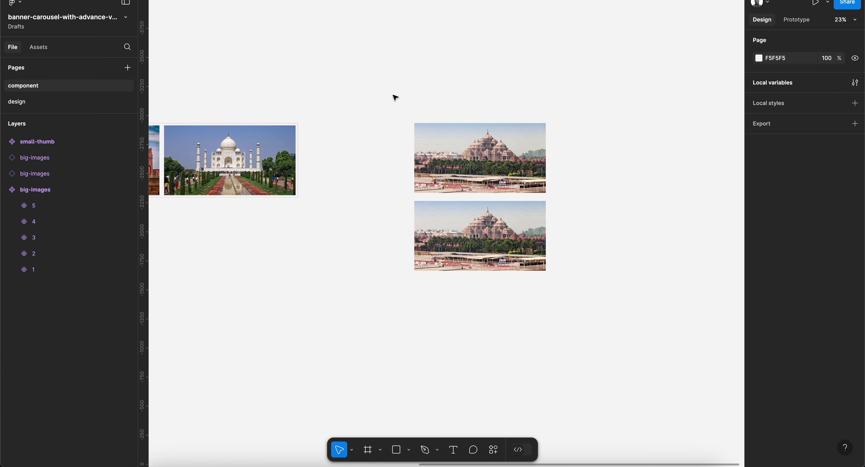
{"action": "left_click_drag", "start_coordinate": [393, 95], "coordinate": [593, 301]}
{"action": "left_click", "coordinate": [855, 42]}
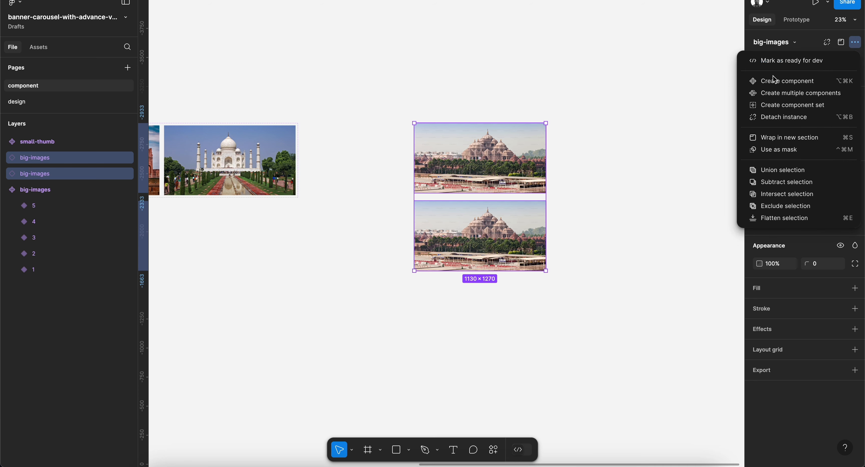
{"action": "left_click", "coordinate": [772, 107]}
{"action": "left_click", "coordinate": [437, 113]}
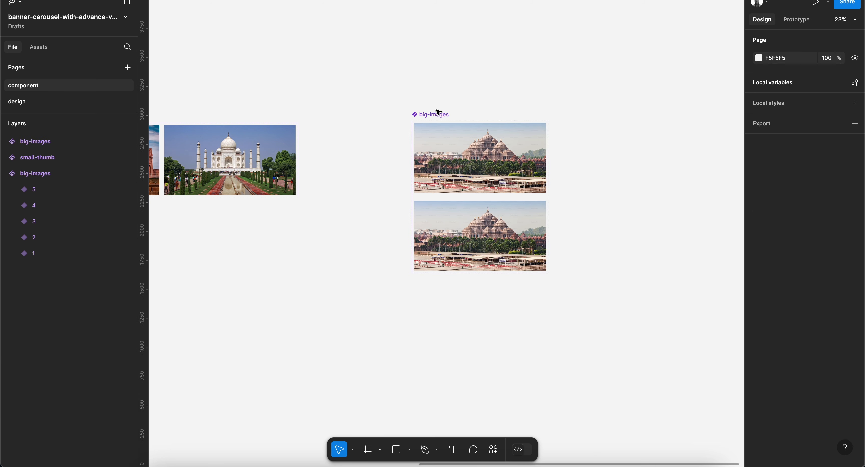
{"action": "double_click", "coordinate": [434, 115]}
{"action": "key", "text": "Right"}
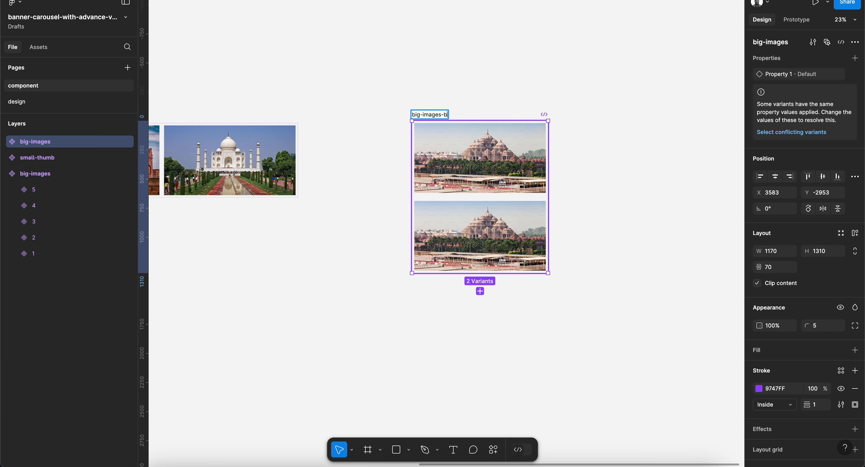
{"action": "type", "text": "-boolean"}
{"action": "key", "text": "Return"}
Set the property value of the upper big-images-boolean variant to false and of the lower variant to true.
{"action": "left_click", "coordinate": [489, 189]}
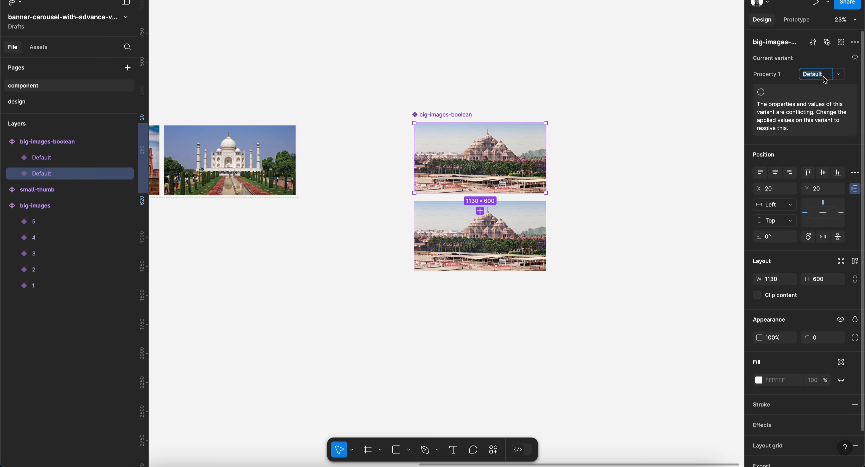
{"action": "type", "text": "false"}
{"action": "key", "text": "Return"}
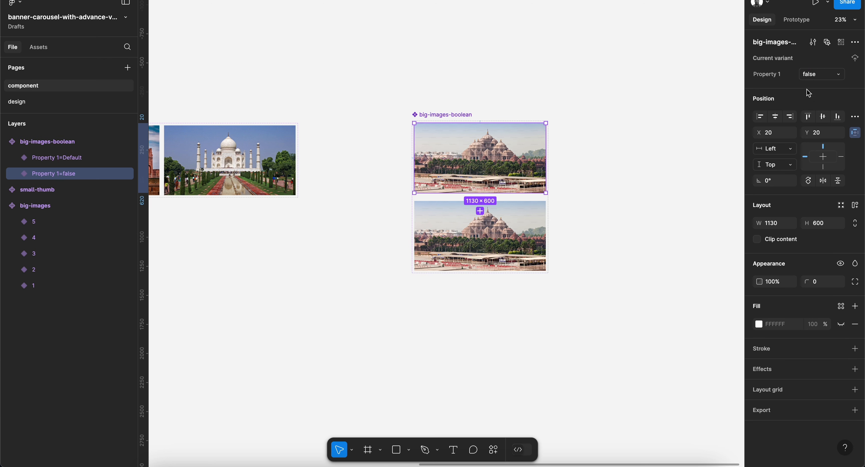
{"action": "key", "text": "Tab"}
{"action": "left_click", "coordinate": [816, 74]}
{"action": "type", "text": "t"}
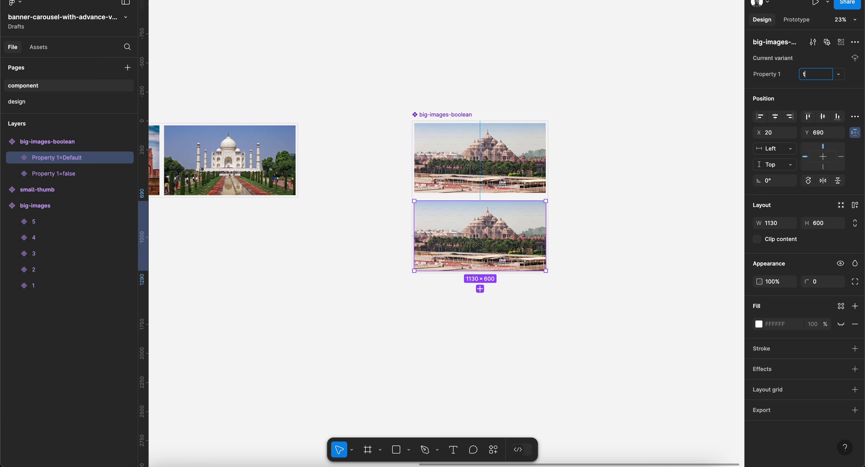
{"action": "type", "text": "rue"}
{"action": "key", "text": "Return"}
Rename the variant property of big-images-boolean to active.
{"action": "double_click", "coordinate": [767, 75]}
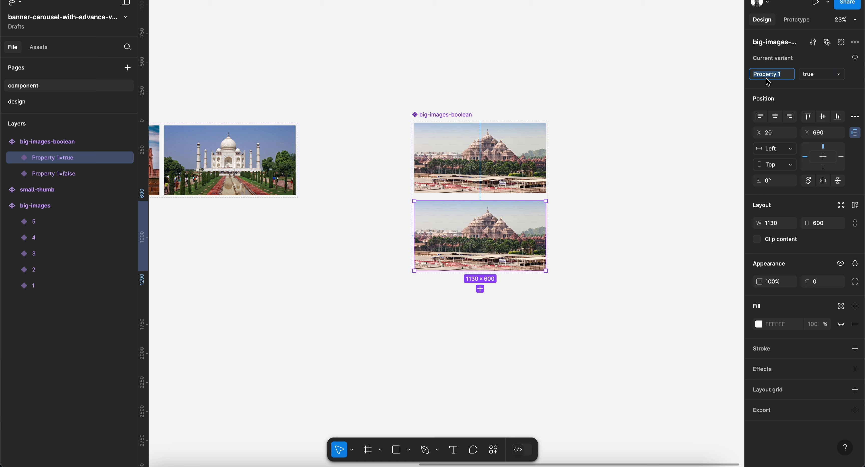
{"action": "type", "text": "active"}
{"action": "key", "text": "Return"}
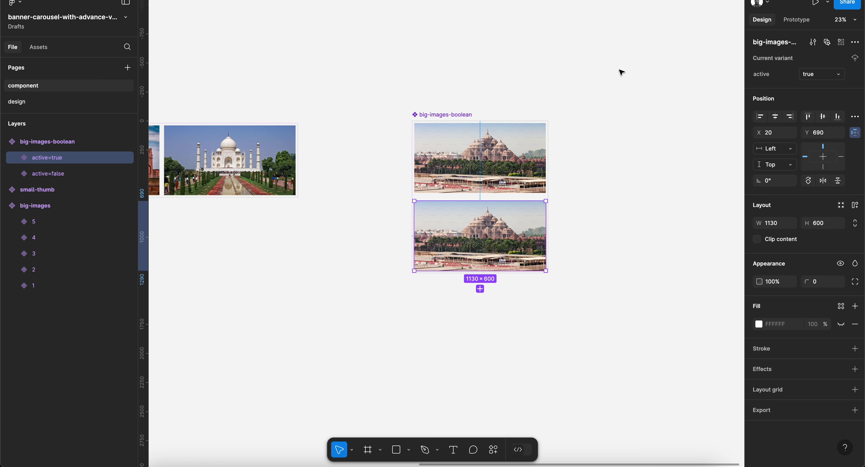
{"action": "left_click", "coordinate": [488, 90]}
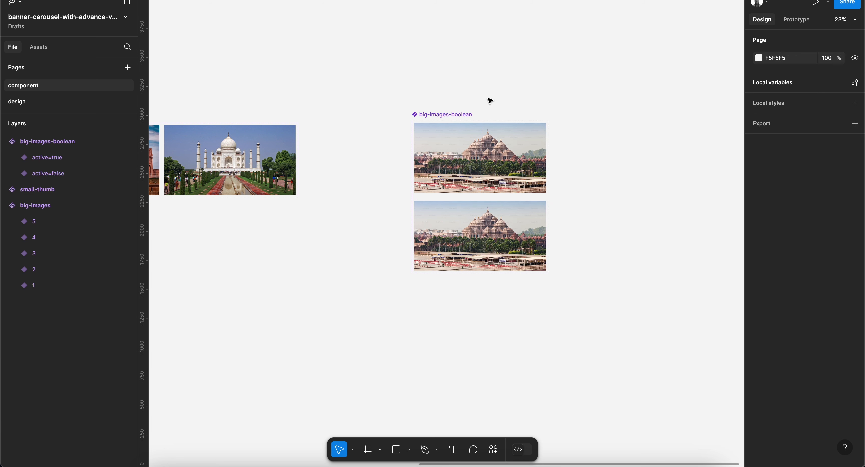
Make the hidden next-btn and prev-btn layers visible in the nested big-images instance of the active=true variant.
{"action": "left_click", "coordinate": [470, 218]}
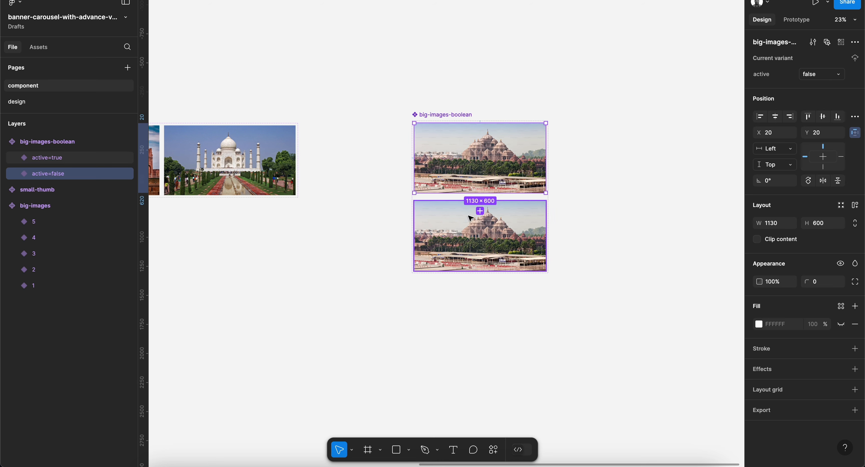
{"action": "left_click", "coordinate": [12, 158]}
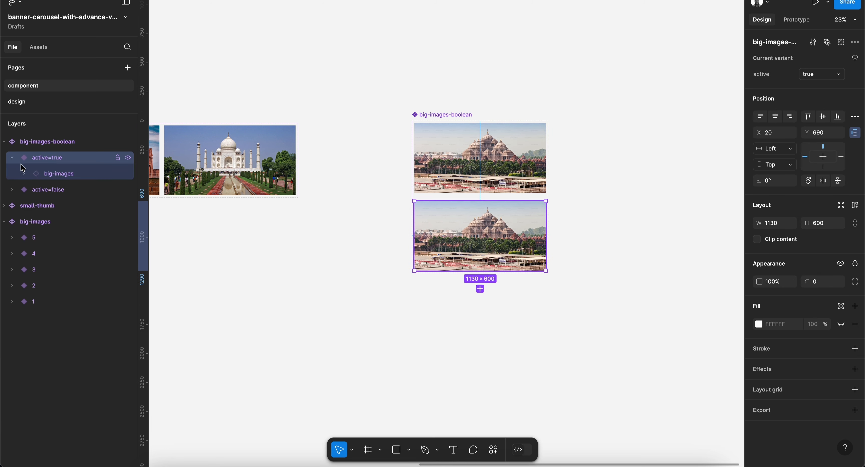
{"action": "left_click", "coordinate": [25, 174]}
{"action": "left_click", "coordinate": [127, 190]}
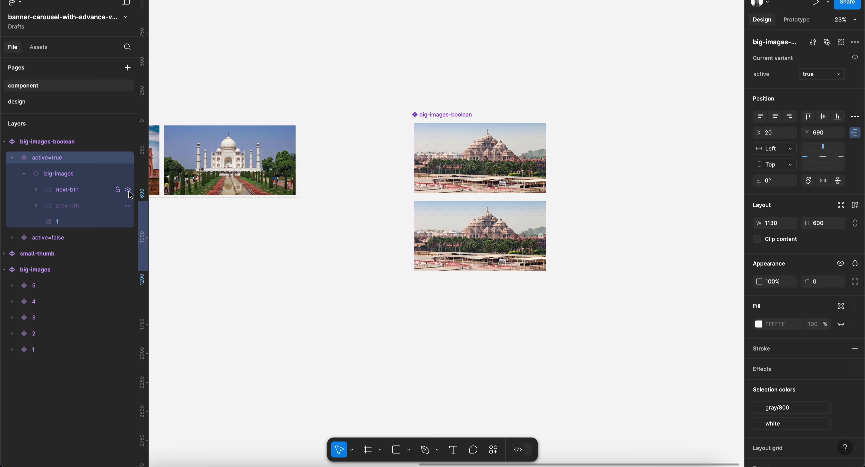
{"action": "left_click", "coordinate": [128, 206]}
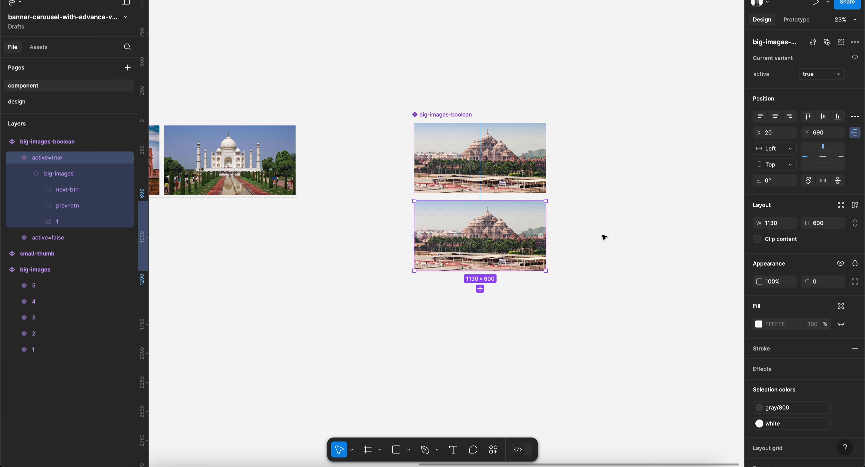
Examine the two big-images-boolean variants alongside the original big-images and small-thumb component sets.
{"action": "left_click", "coordinate": [594, 234]}
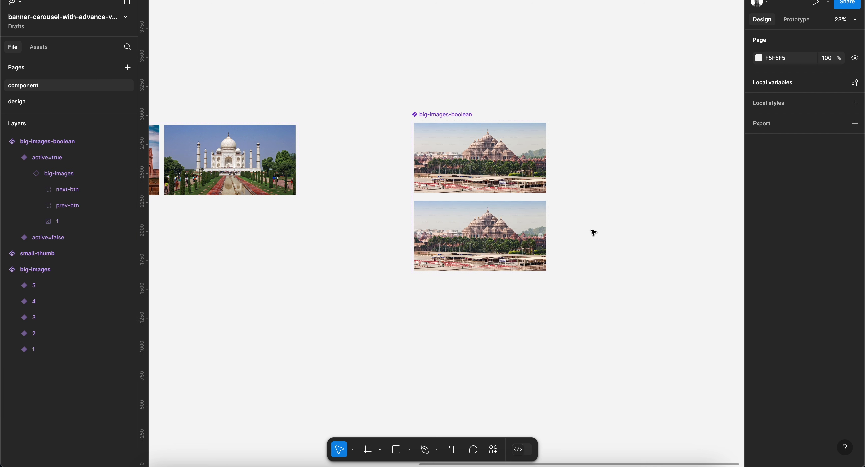
{"action": "scroll", "coordinate": [440, 250], "scroll_direction": "left", "scroll_amount": 10}
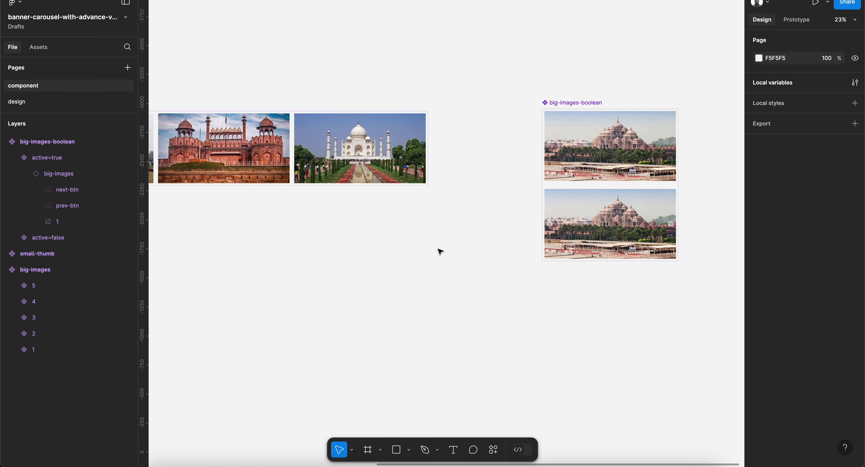
{"action": "scroll", "coordinate": [440, 251], "scroll_direction": "right", "scroll_amount": 10}
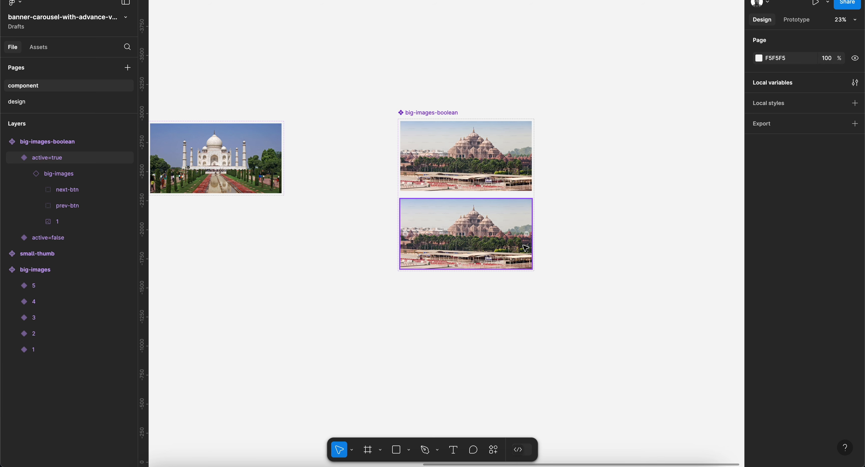
{"action": "scroll", "coordinate": [526, 249], "scroll_direction": "left", "scroll_amount": 5}
{"action": "scroll", "coordinate": [526, 249], "scroll_direction": "down", "scroll_amount": 3}
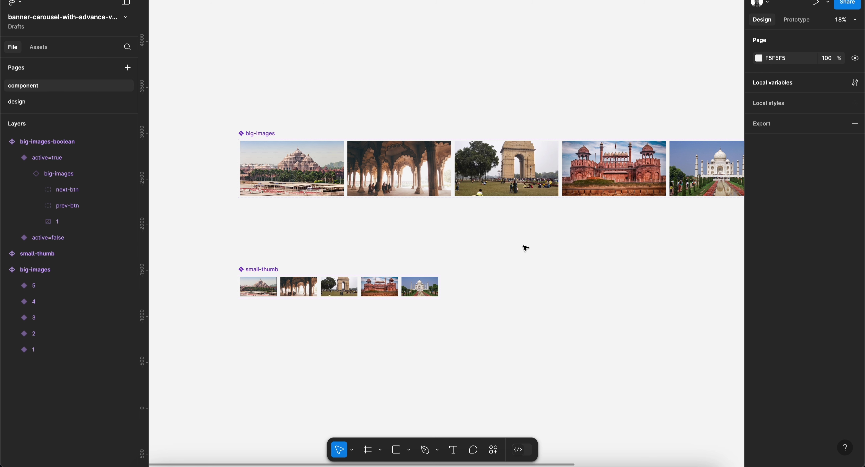
{"action": "scroll", "coordinate": [525, 248], "scroll_direction": "down", "scroll_amount": 2}
{"action": "scroll", "coordinate": [525, 249], "scroll_direction": "right", "scroll_amount": 5}
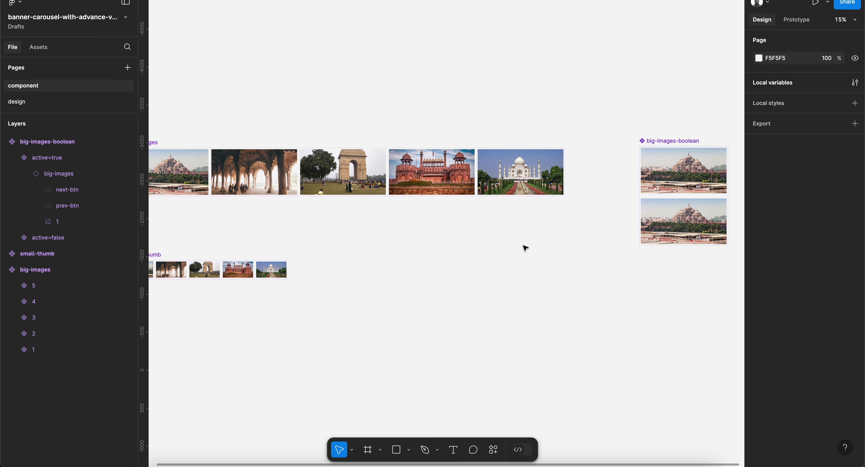
{"action": "scroll", "coordinate": [526, 249], "scroll_direction": "right", "scroll_amount": 2}
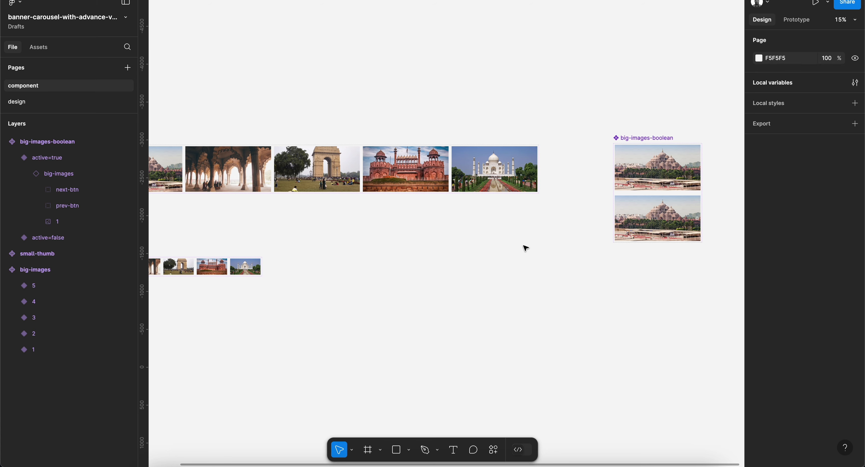
{"action": "scroll", "coordinate": [526, 249], "scroll_direction": "right", "scroll_amount": 6}
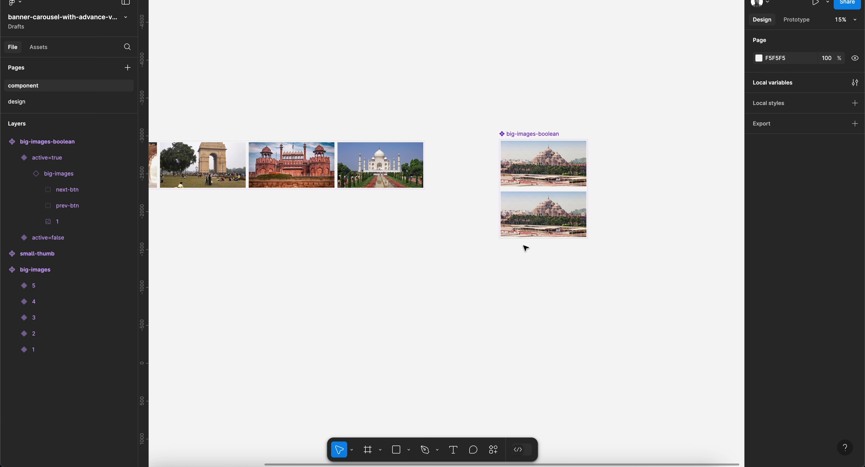
{"action": "scroll", "coordinate": [525, 248], "scroll_direction": "up", "scroll_amount": 3}
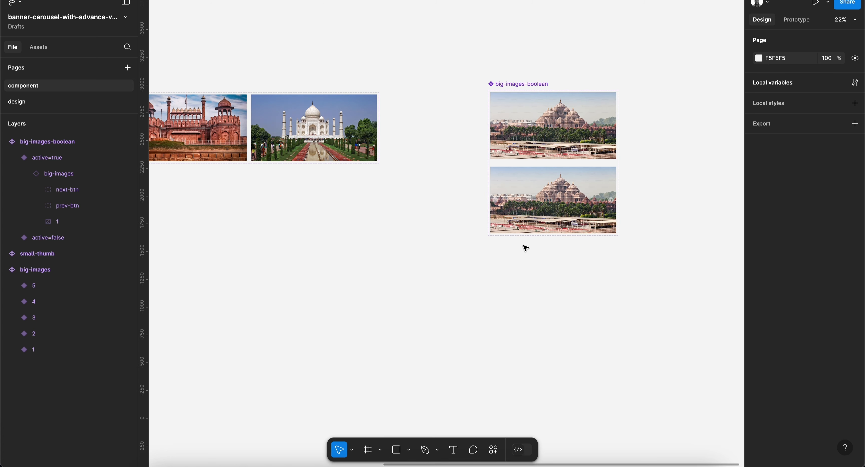
{"action": "scroll", "coordinate": [525, 248], "scroll_direction": "up", "scroll_amount": 3}
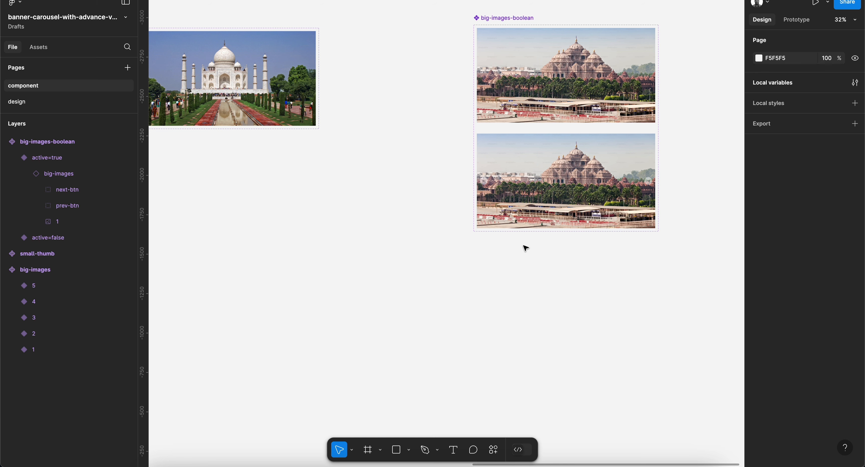
{"action": "scroll", "coordinate": [526, 248], "scroll_direction": "down", "scroll_amount": 3}
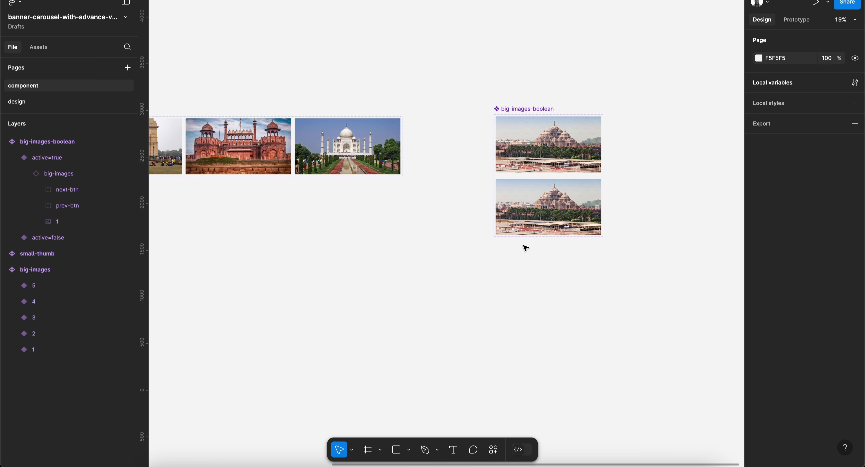
Place an instance of small-thumb variant 1 in the empty space beyond variant 5, at about X -91, Y -1451.
{"action": "scroll", "coordinate": [525, 249], "scroll_direction": "left", "scroll_amount": 10}
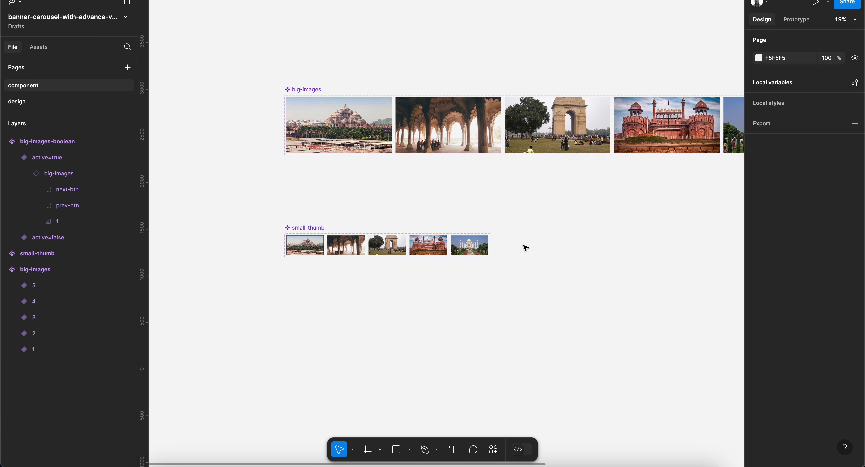
{"action": "left_click_drag", "start_coordinate": [273, 233], "coordinate": [563, 234]}
{"action": "scroll", "coordinate": [562, 235], "scroll_direction": "up", "scroll_amount": 3}
{"action": "scroll", "coordinate": [560, 234], "scroll_direction": "right", "scroll_amount": 5}
{"action": "scroll", "coordinate": [560, 234], "scroll_direction": "up", "scroll_amount": 3}
{"action": "scroll", "coordinate": [560, 234], "scroll_direction": "left", "scroll_amount": 2}
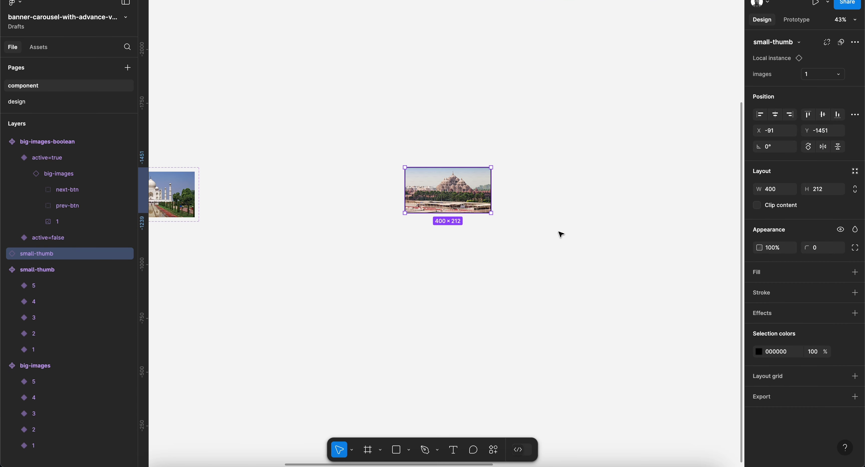
Hide the black border layer Frame 1 in variant 1 of the main small-thumb component set.
{"action": "scroll", "coordinate": [560, 234], "scroll_direction": "left", "scroll_amount": 10}
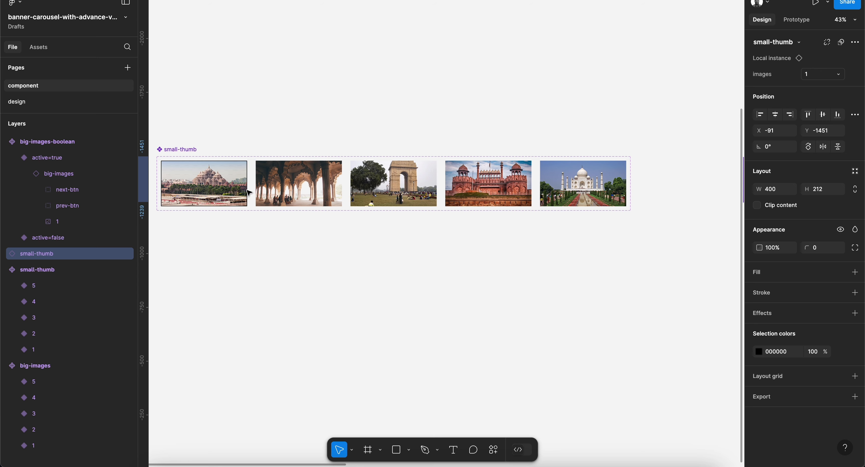
{"action": "left_click", "coordinate": [218, 189]}
{"action": "left_click", "coordinate": [12, 349]}
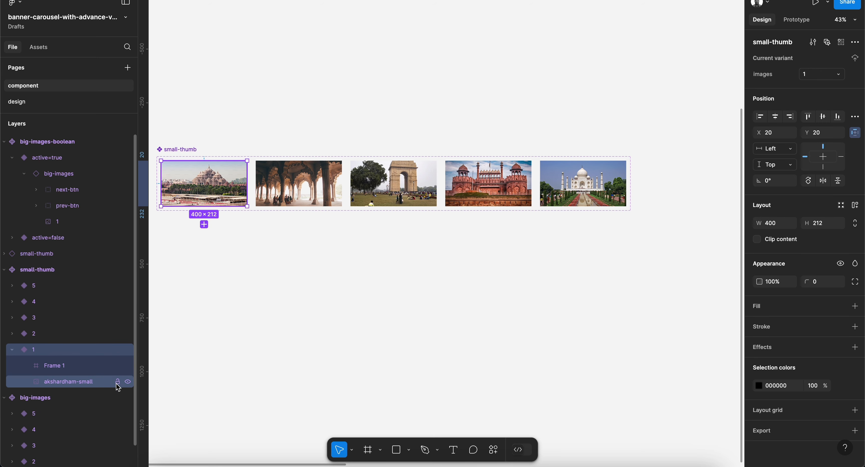
{"action": "left_click", "coordinate": [12, 350]}
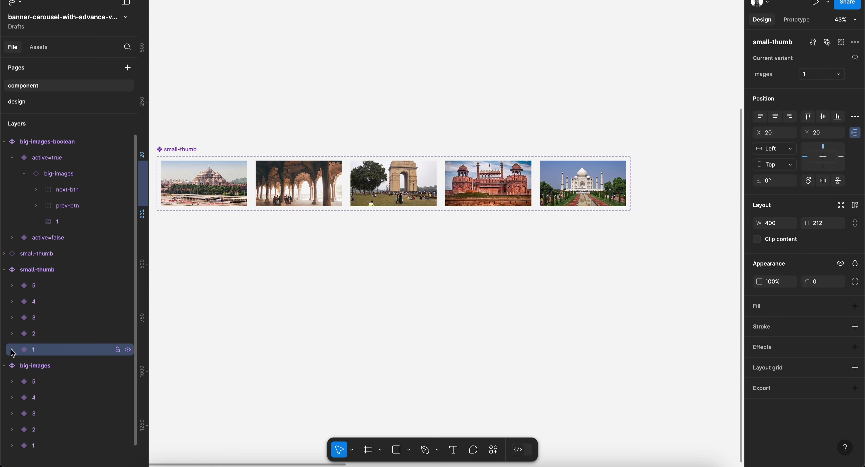
{"action": "left_click", "coordinate": [354, 248]}
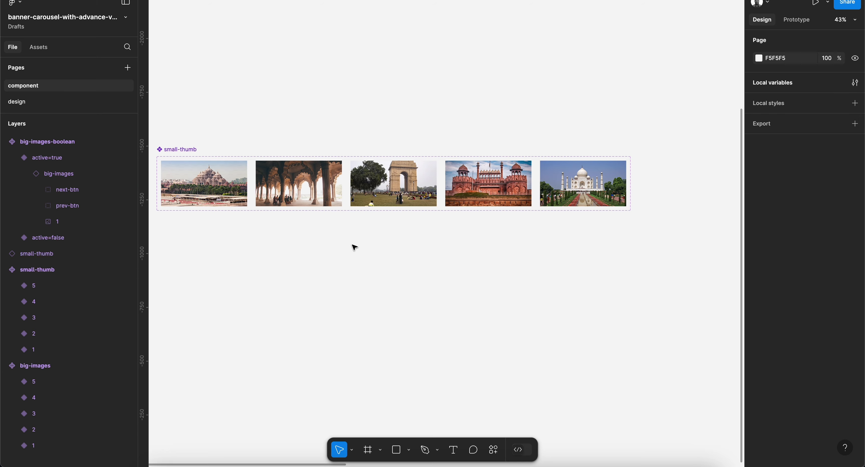
Duplicate the standalone small-thumb instance directly below the original at about Y -1216.
{"action": "scroll", "coordinate": [354, 247], "scroll_direction": "right", "scroll_amount": 10}
{"action": "left_click_drag", "start_coordinate": [412, 168], "coordinate": [412, 219], "text": "alt"}
{"action": "scroll", "coordinate": [413, 219], "scroll_direction": "up", "scroll_amount": 5}
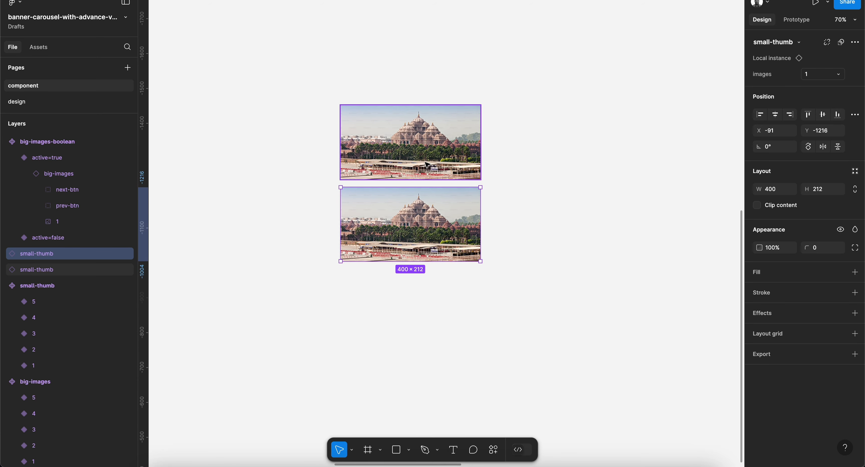
Create a component set from the two stacked small-thumb instances.
{"action": "left_click", "coordinate": [327, 118]}
{"action": "left_click_drag", "start_coordinate": [346, 107], "coordinate": [531, 300]}
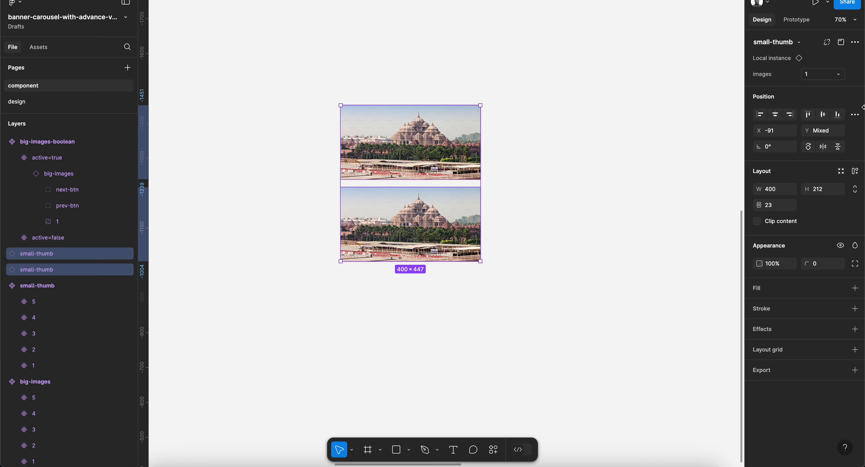
{"action": "left_click", "coordinate": [855, 43]}
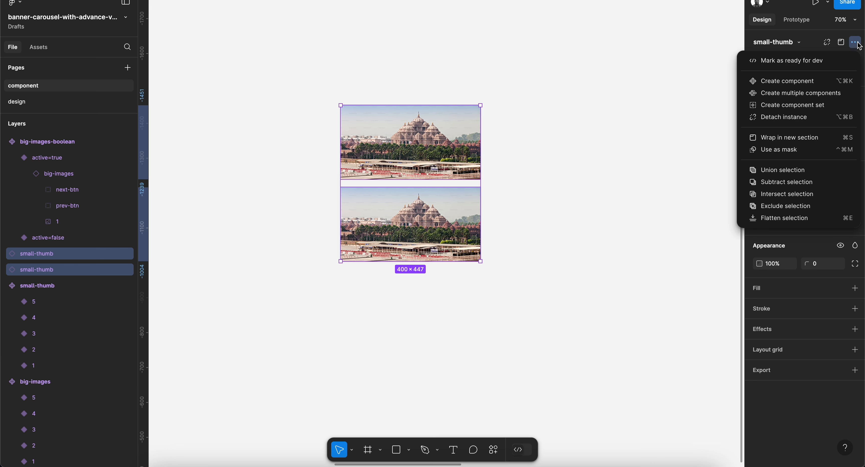
{"action": "left_click", "coordinate": [791, 93]}
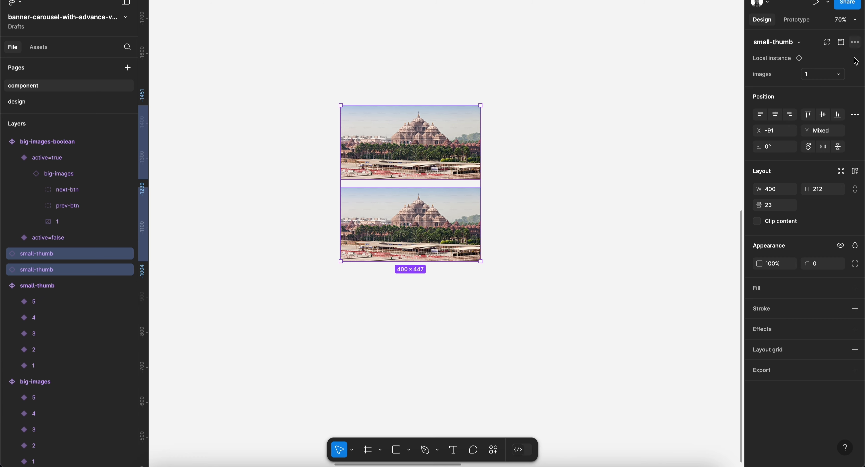
{"action": "left_click", "coordinate": [855, 42]}
{"action": "left_click", "coordinate": [781, 106]}
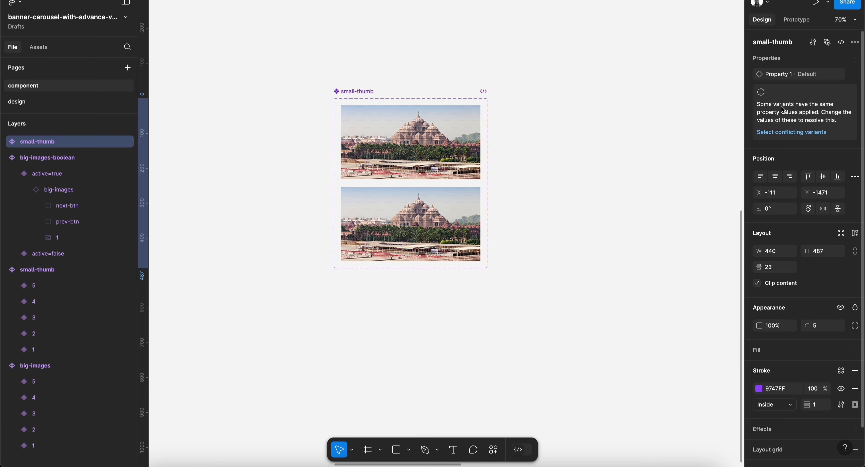
Rename the new two-variant component set as small-thumb-boolean.
{"action": "double_click", "coordinate": [355, 91]}
{"action": "type", "text": "-"}
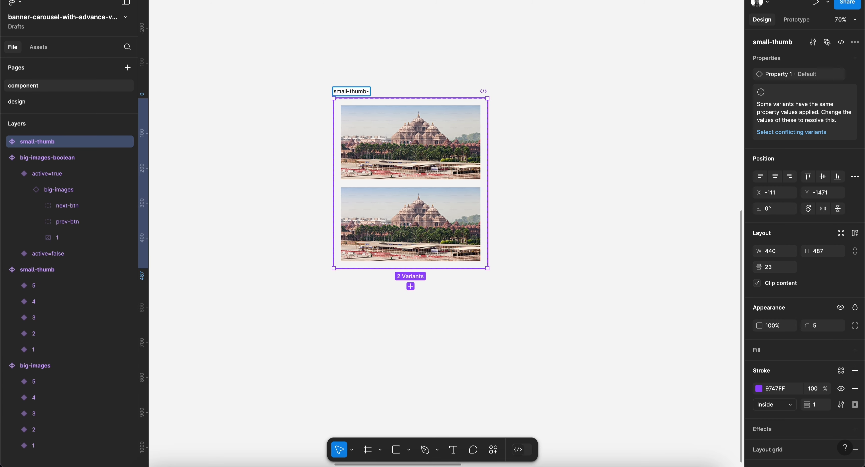
{"action": "type", "text": "boolean"}
{"action": "key", "text": "Return"}
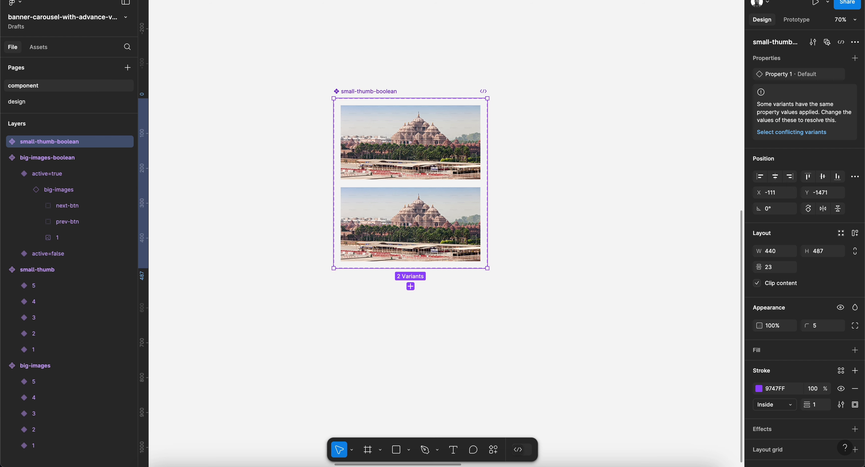
Rename the variant property of small-thumb-boolean to active.
{"action": "left_click", "coordinate": [400, 155]}
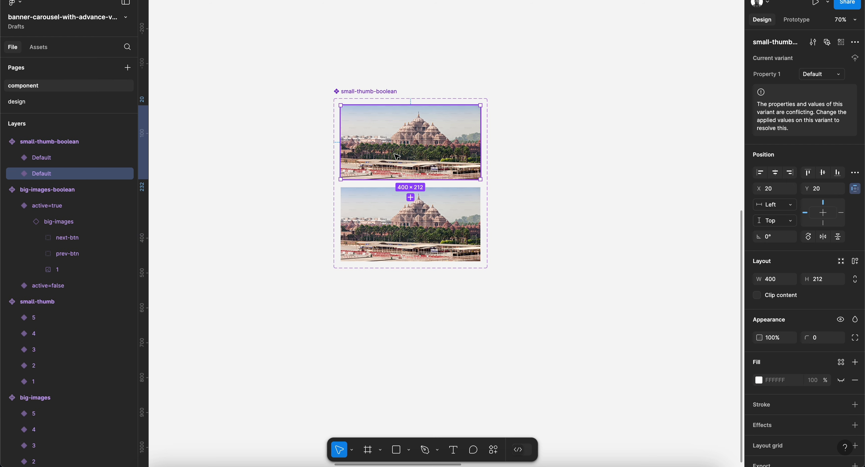
{"action": "double_click", "coordinate": [767, 75]}
{"action": "type", "text": "active"}
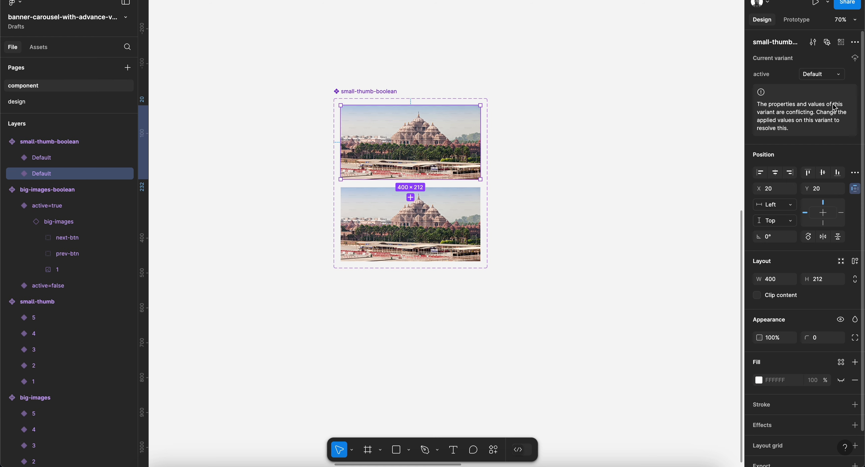
Set the active value of the upper small-thumb-boolean variant to false and of the lower variant to true.
{"action": "double_click", "coordinate": [818, 76]}
{"action": "type", "text": "false"}
{"action": "key", "text": "Return"}
{"action": "left_click", "coordinate": [468, 230]}
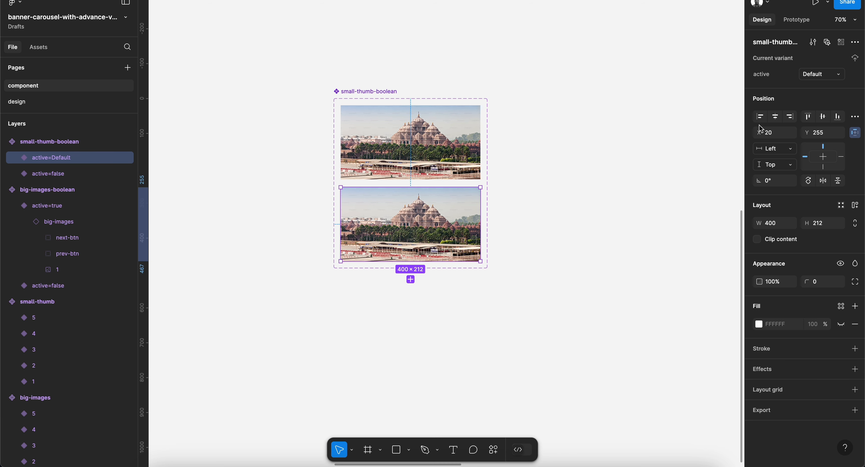
{"action": "double_click", "coordinate": [823, 77]}
{"action": "type", "text": "true"}
{"action": "key", "text": "Return"}
Make the hidden Frame 1 border visible in the nested small-thumb instance of the active=true variant.
{"action": "left_click", "coordinate": [12, 158]}
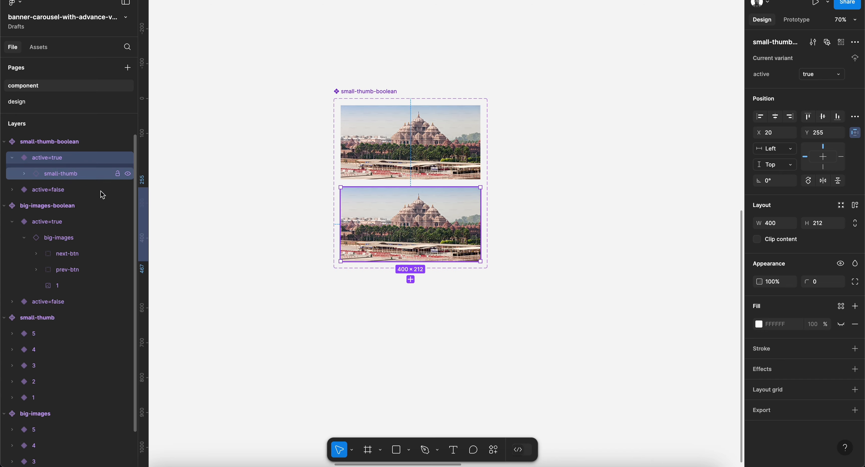
{"action": "left_click", "coordinate": [24, 174]}
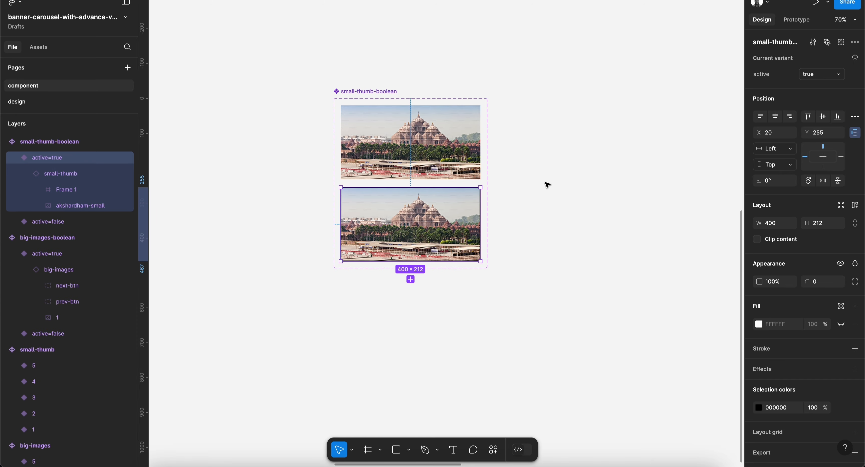
{"action": "left_click", "coordinate": [544, 165]}
Move small-thumb-boolean next to the small-thumb set at about X -826, Y -1451, and big-images-boolean closer to the big-images set.
{"action": "scroll", "coordinate": [544, 165], "scroll_direction": "down", "scroll_amount": 10}
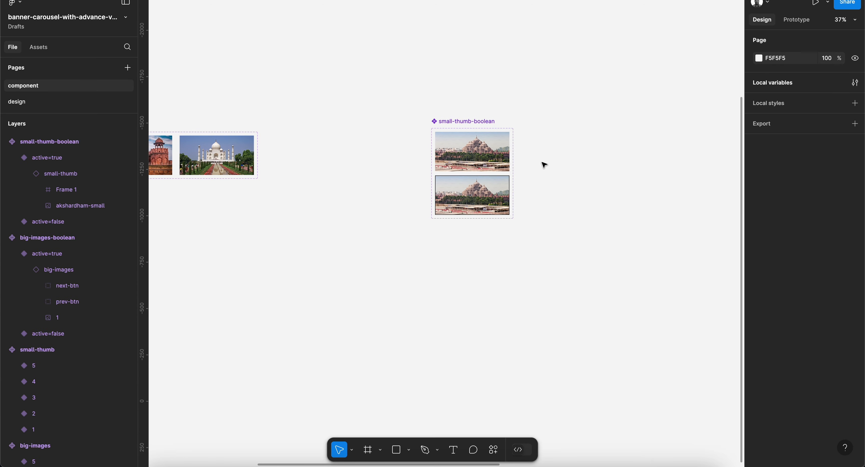
{"action": "scroll", "coordinate": [545, 165], "scroll_direction": "down", "scroll_amount": 3}
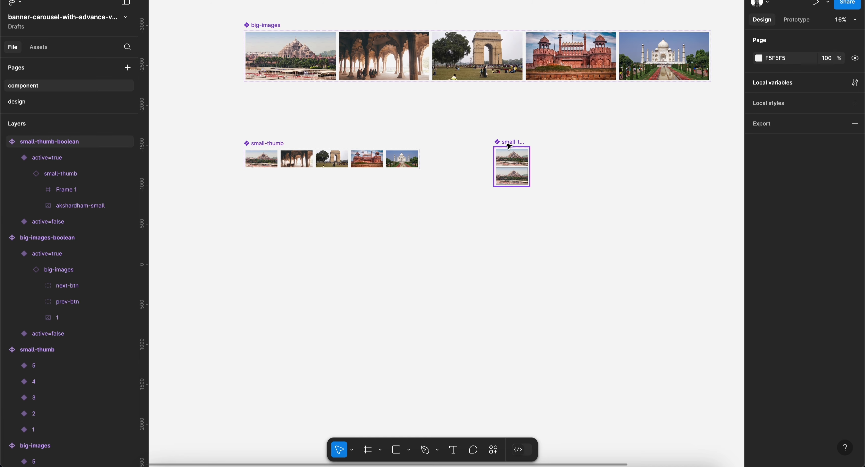
{"action": "left_click_drag", "start_coordinate": [507, 146], "coordinate": [452, 148]}
{"action": "scroll", "coordinate": [450, 146], "scroll_direction": "right", "scroll_amount": 5}
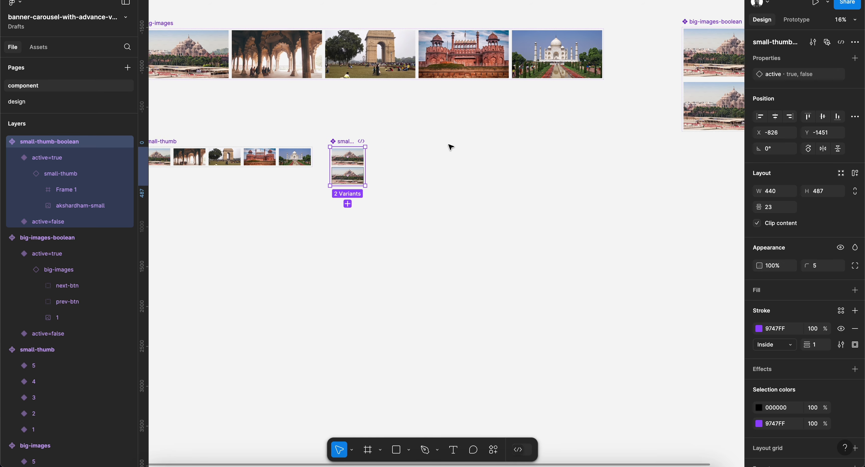
{"action": "left_click_drag", "start_coordinate": [652, 23], "coordinate": [596, 25]}
{"action": "left_click", "coordinate": [475, 217]}
{"action": "key", "text": "shift+1"}
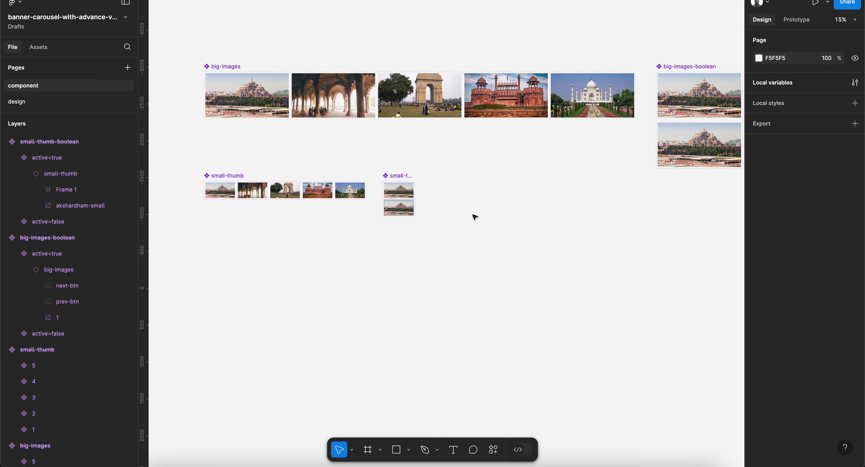
Delete the banner-number variable from Collection 1 in the local variables.
{"action": "left_click", "coordinate": [854, 82]}
{"action": "left_click_drag", "start_coordinate": [609, 28], "coordinate": [590, 30]}
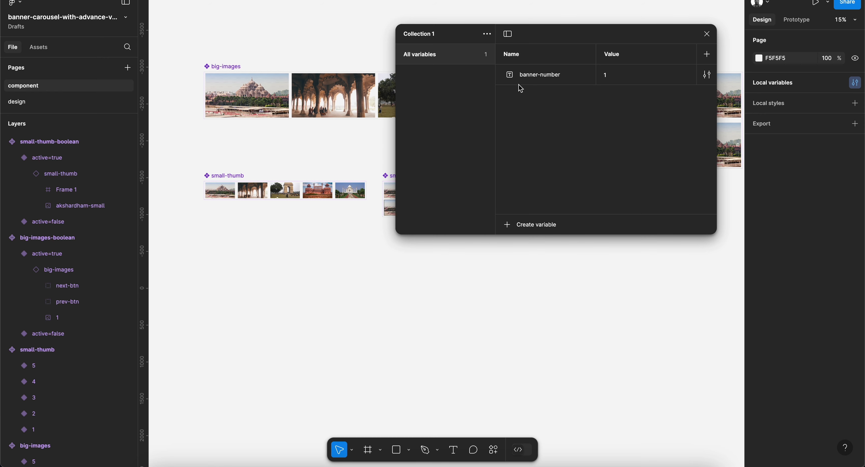
{"action": "right_click", "coordinate": [543, 76]}
{"action": "left_click", "coordinate": [575, 130]}
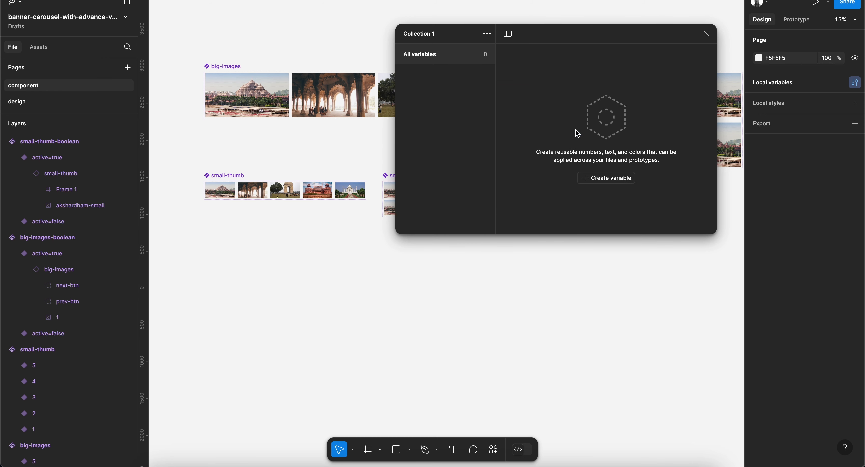
{"action": "left_click_drag", "start_coordinate": [593, 37], "coordinate": [569, 40]}
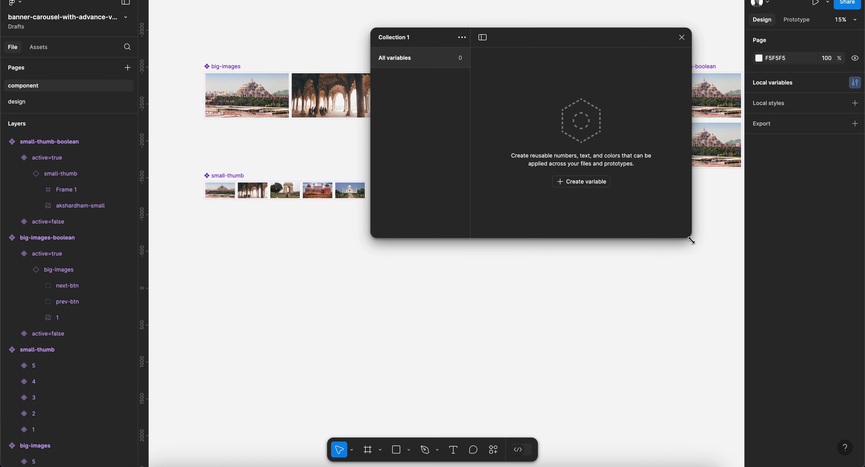
Enlarge and reposition the local variables window.
{"action": "left_click_drag", "start_coordinate": [691, 238], "coordinate": [863, 373]}
{"action": "left_click_drag", "start_coordinate": [714, 42], "coordinate": [687, 18]}
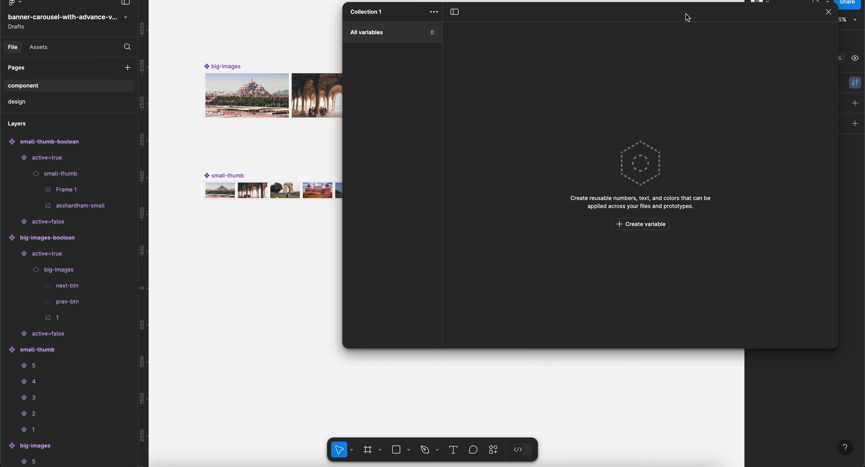
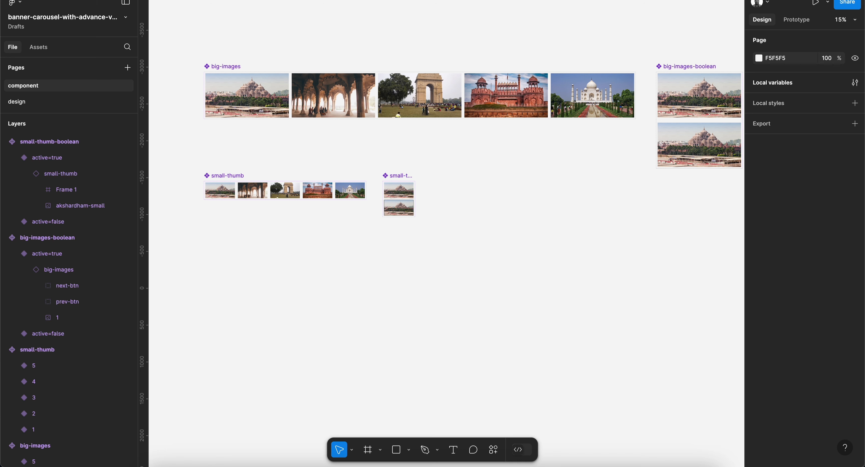
Place an instance of the big-images-boolean active=false variant on the empty canvas below the component sets.
{"action": "scroll", "coordinate": [550, 274], "scroll_direction": "down", "scroll_amount": 2}
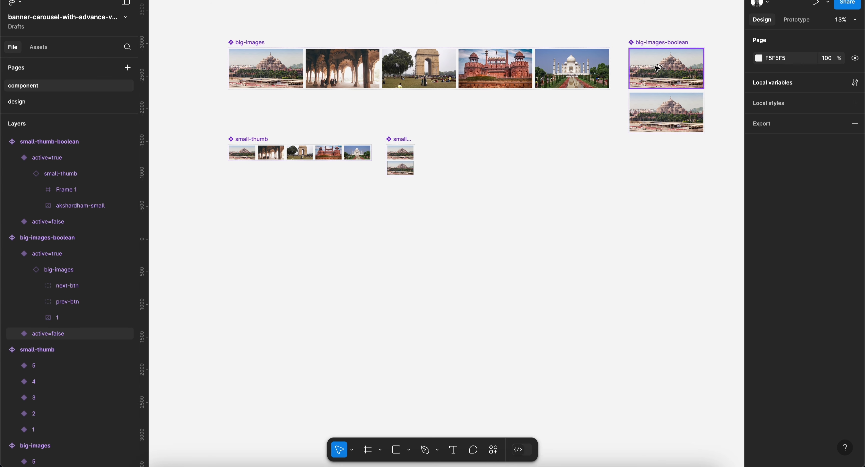
{"action": "left_click_drag", "start_coordinate": [657, 68], "coordinate": [366, 269]}
{"action": "scroll", "coordinate": [353, 271], "scroll_direction": "down", "scroll_amount": 4}
{"action": "left_click", "coordinate": [363, 278]}
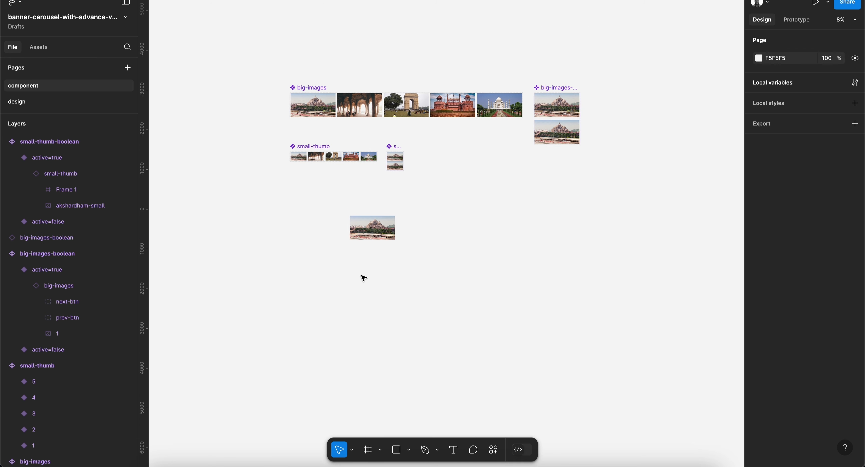
Create a new frame from the 1440 × 1024 Desktop preset.
{"action": "key", "text": "f"}
{"action": "left_click", "coordinate": [751, 59]}
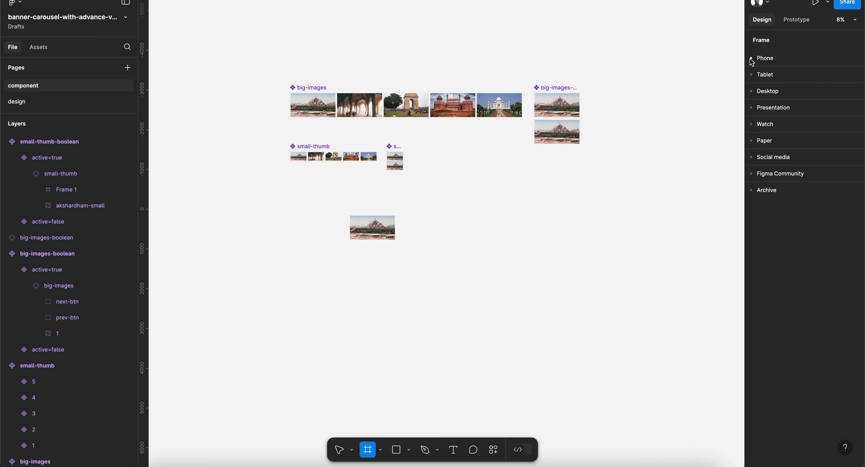
{"action": "left_click", "coordinate": [751, 59]}
{"action": "left_click", "coordinate": [751, 59]}
{"action": "left_click", "coordinate": [752, 91]}
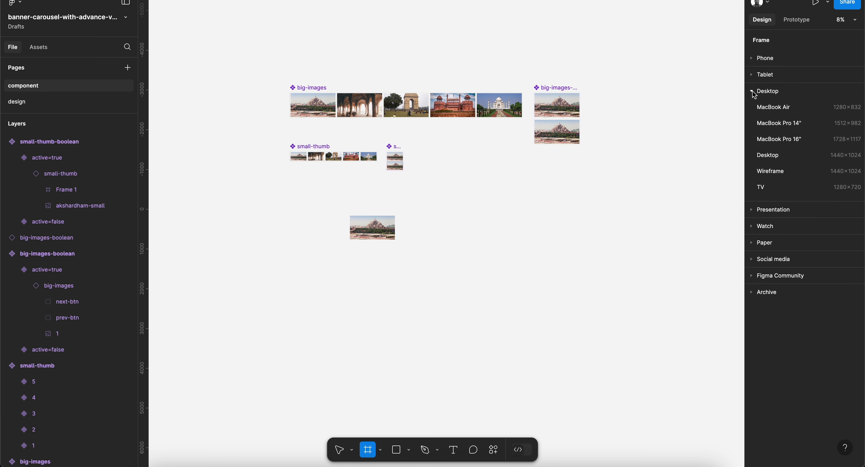
{"action": "left_click", "coordinate": [792, 155]}
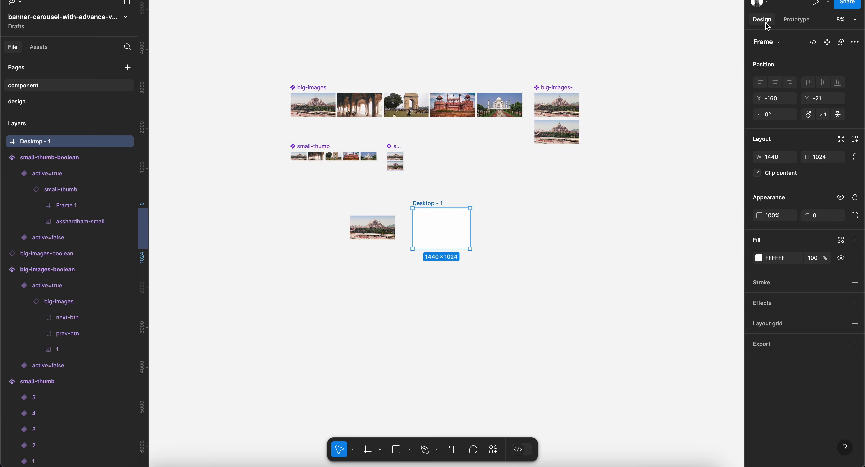
Move the big-images-boolean instance into the Desktop - 1 frame at Y 84 and centre it horizontally.
{"action": "scroll", "coordinate": [436, 286], "scroll_direction": "up", "scroll_amount": 5}
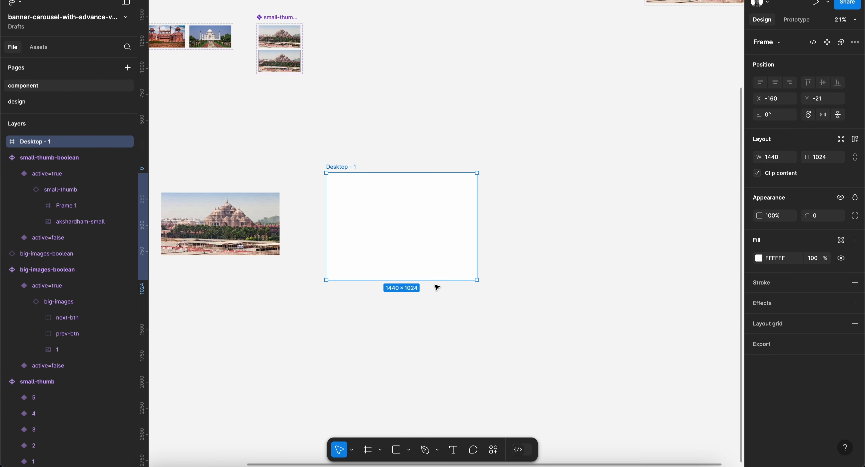
{"action": "left_click", "coordinate": [544, 207]}
{"action": "left_click_drag", "start_coordinate": [211, 226], "coordinate": [376, 193]}
{"action": "scroll", "coordinate": [397, 216], "scroll_direction": "up", "scroll_amount": 3}
{"action": "scroll", "coordinate": [376, 191], "scroll_direction": "up", "scroll_amount": 2}
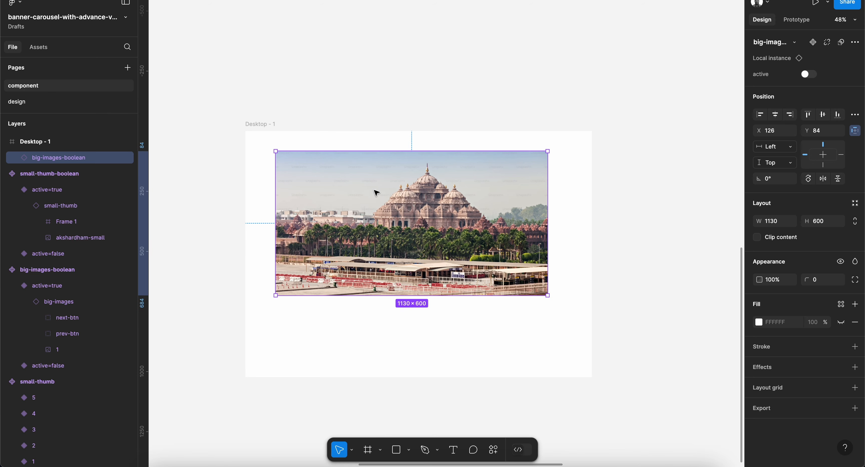
{"action": "left_click", "coordinate": [254, 118]}
{"action": "left_click", "coordinate": [332, 198]}
{"action": "left_click", "coordinate": [774, 114]}
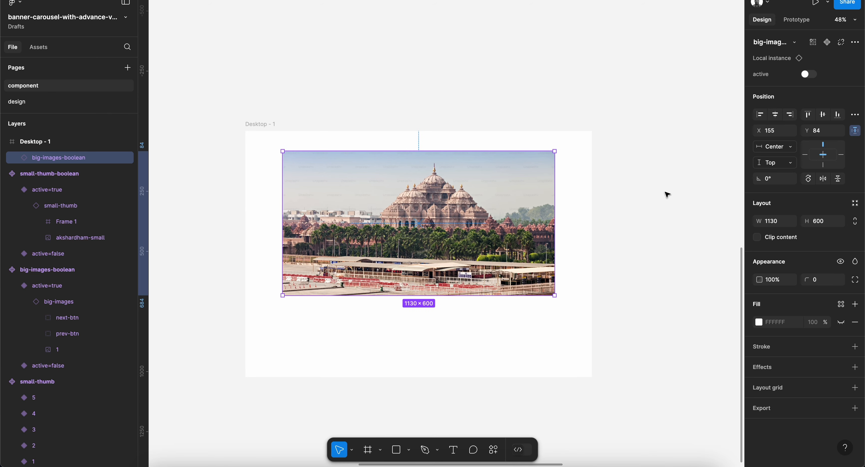
Extend the Desktop - 1 frame downward to a height of about 1800 px.
{"action": "scroll", "coordinate": [667, 194], "scroll_direction": "down", "scroll_amount": 3}
{"action": "left_click", "coordinate": [263, 72]}
{"action": "scroll", "coordinate": [491, 318], "scroll_direction": "down", "scroll_amount": 2}
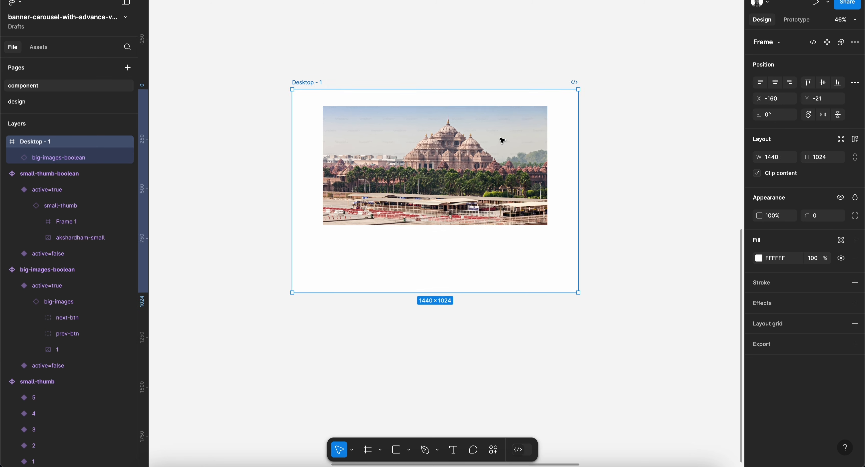
{"action": "left_click_drag", "start_coordinate": [487, 284], "coordinate": [480, 422]}
{"action": "left_click", "coordinate": [599, 229]}
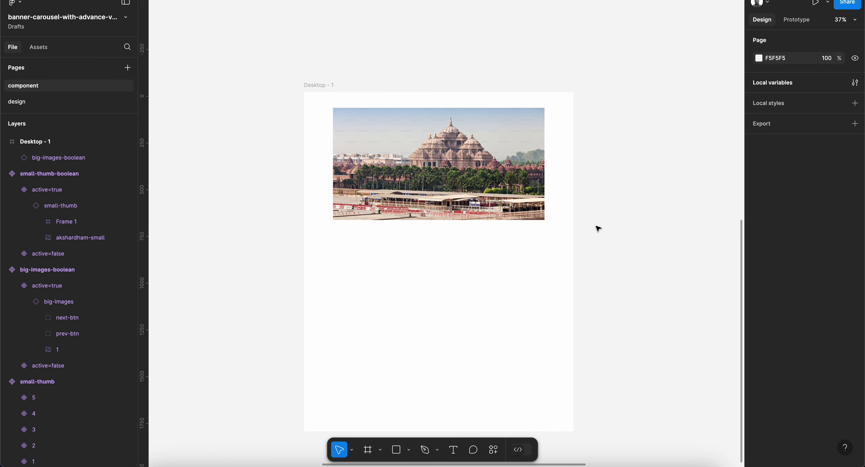
{"action": "scroll", "coordinate": [464, 233], "scroll_direction": "up", "scroll_amount": 10}
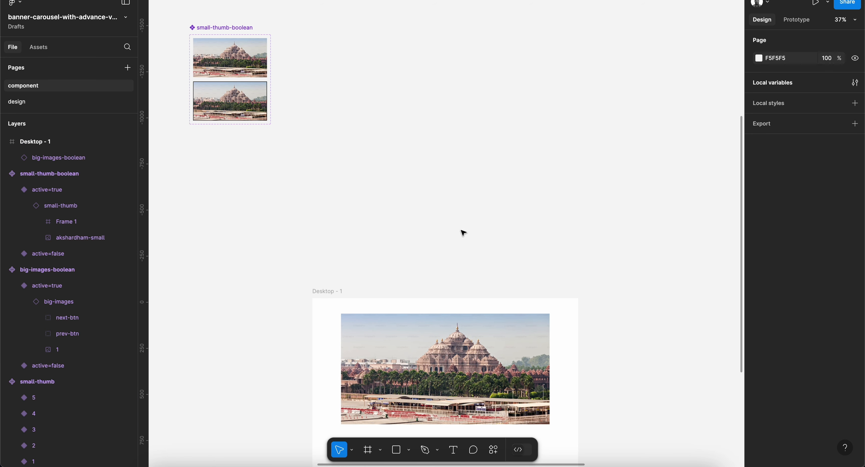
{"action": "scroll", "coordinate": [463, 233], "scroll_direction": "up", "scroll_amount": 2}
{"action": "scroll", "coordinate": [457, 231], "scroll_direction": "left", "scroll_amount": 20}
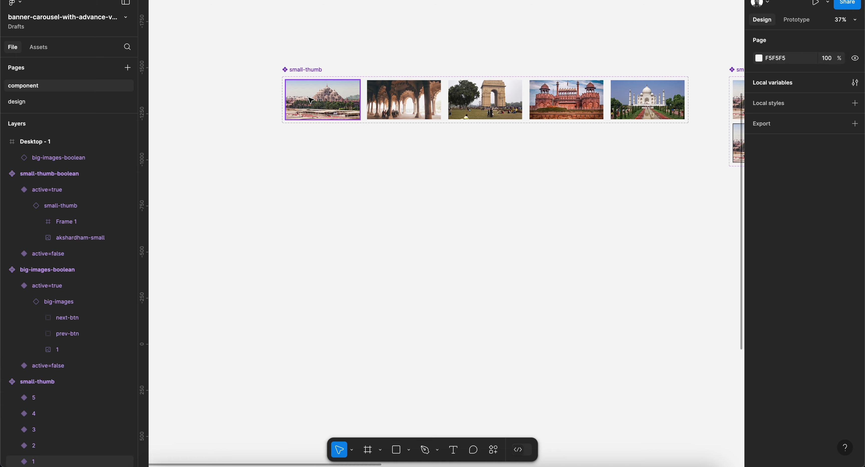
{"action": "left_click", "coordinate": [311, 100]}
{"action": "scroll", "coordinate": [448, 248], "scroll_direction": "down", "scroll_amount": 20}
{"action": "scroll", "coordinate": [447, 247], "scroll_direction": "right", "scroll_amount": 8}
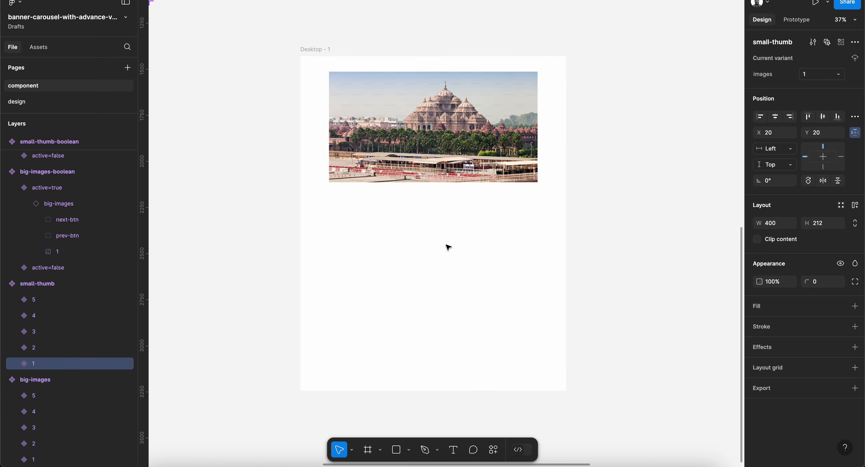
{"action": "left_click", "coordinate": [420, 161]}
{"action": "scroll", "coordinate": [388, 212], "scroll_direction": "up", "scroll_amount": 20}
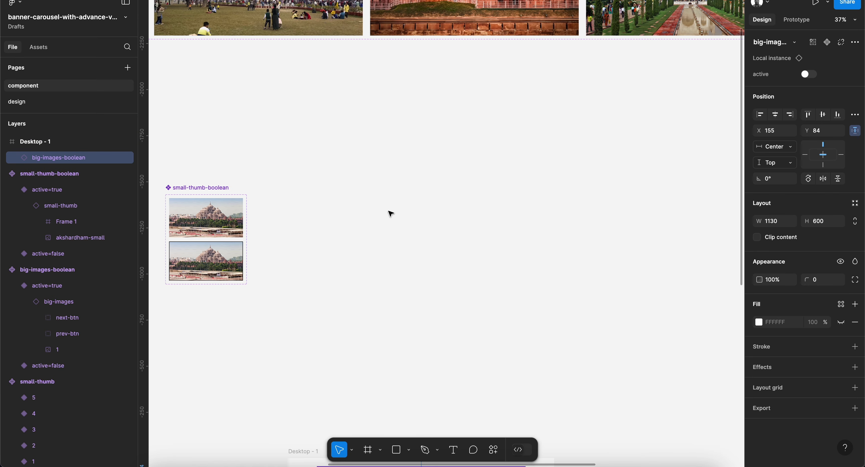
{"action": "left_click", "coordinate": [245, 213]}
{"action": "scroll", "coordinate": [487, 224], "scroll_direction": "down", "scroll_amount": 20}
{"action": "scroll", "coordinate": [487, 225], "scroll_direction": "up", "scroll_amount": 8}
{"action": "scroll", "coordinate": [486, 225], "scroll_direction": "left", "scroll_amount": 6}
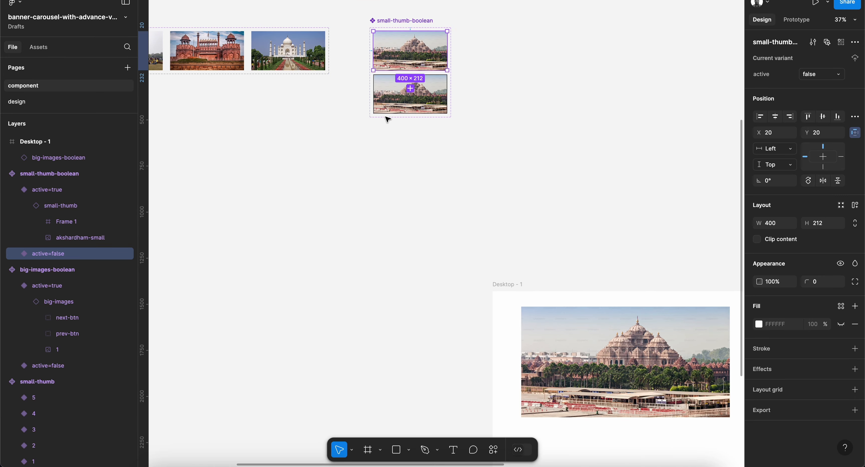
Copy the active=true variant of small-thumb-boolean into Desktop - 1 as an instance below the banner image at X 155, Y 717.
{"action": "left_click", "coordinate": [397, 93]}
{"action": "scroll", "coordinate": [455, 234], "scroll_direction": "down", "scroll_amount": 8}
{"action": "scroll", "coordinate": [456, 234], "scroll_direction": "right", "scroll_amount": 4}
{"action": "scroll", "coordinate": [456, 236], "scroll_direction": "up", "scroll_amount": 3}
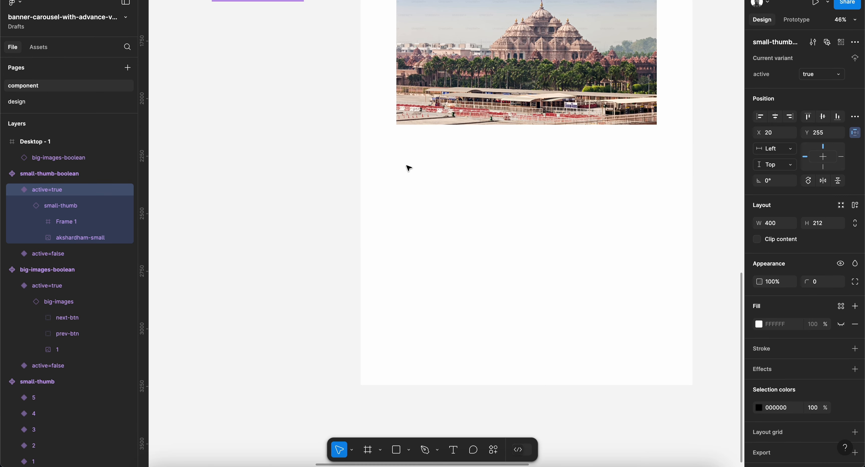
{"action": "right_click", "coordinate": [405, 166]}
{"action": "key", "text": "Escape"}
{"action": "key", "text": "ctrl+v"}
{"action": "scroll", "coordinate": [435, 151], "scroll_direction": "up", "scroll_amount": 6}
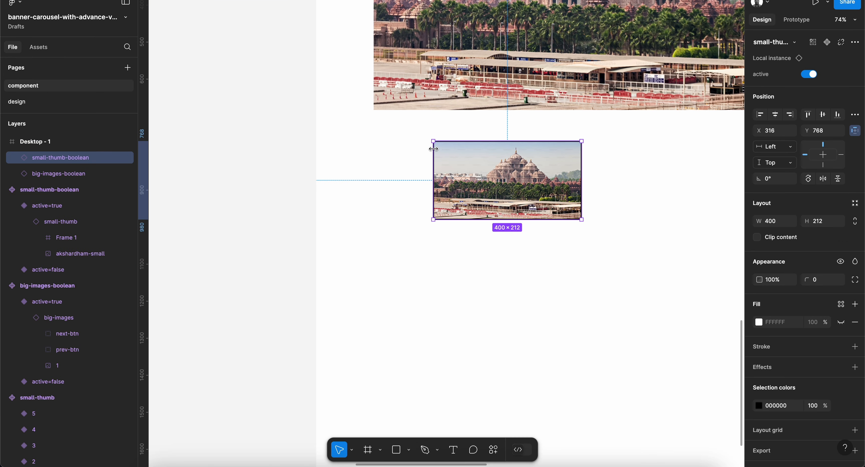
{"action": "left_click_drag", "start_coordinate": [482, 178], "coordinate": [421, 156]}
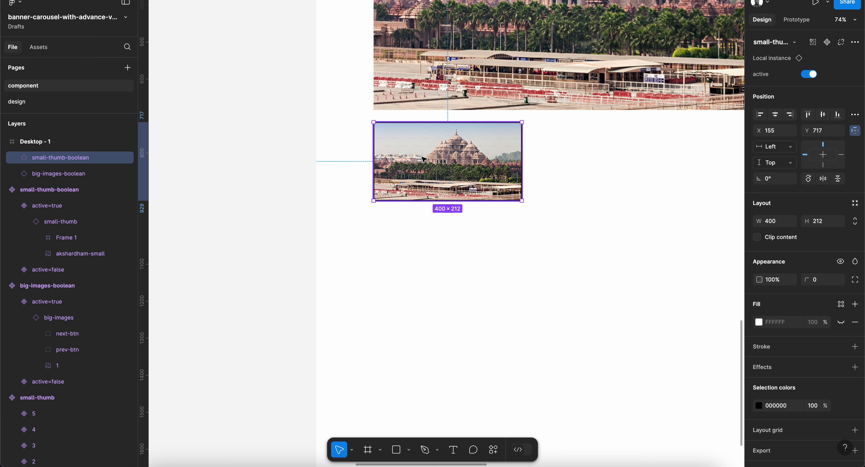
Compare the X position of the small-thumb-boolean instance with that of the big-images-boolean instance in Desktop - 1.
{"action": "scroll", "coordinate": [421, 157], "scroll_direction": "down", "scroll_amount": 5}
{"action": "scroll", "coordinate": [421, 157], "scroll_direction": "up", "scroll_amount": 3}
{"action": "scroll", "coordinate": [421, 157], "scroll_direction": "right", "scroll_amount": 3}
{"action": "scroll", "coordinate": [421, 156], "scroll_direction": "up", "scroll_amount": 4}
{"action": "scroll", "coordinate": [422, 157], "scroll_direction": "down", "scroll_amount": 2}
{"action": "scroll", "coordinate": [421, 157], "scroll_direction": "left", "scroll_amount": 2}
{"action": "scroll", "coordinate": [423, 160], "scroll_direction": "left", "scroll_amount": 2}
{"action": "scroll", "coordinate": [423, 160], "scroll_direction": "down", "scroll_amount": 1}
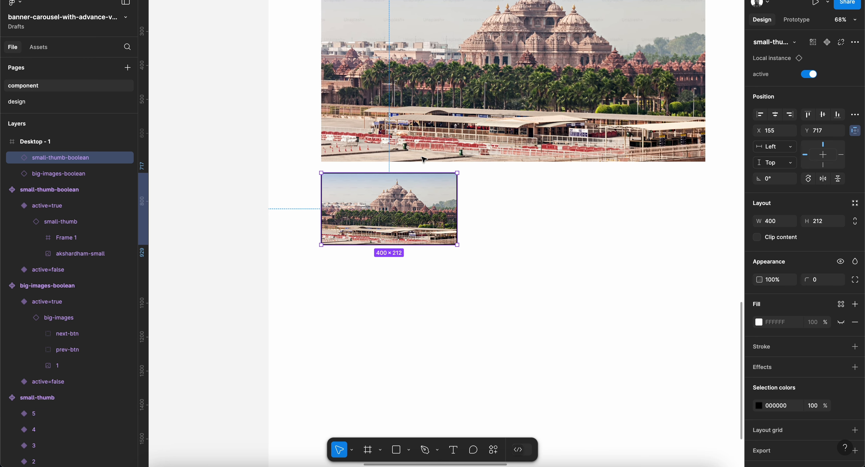
{"action": "left_click", "coordinate": [433, 148]}
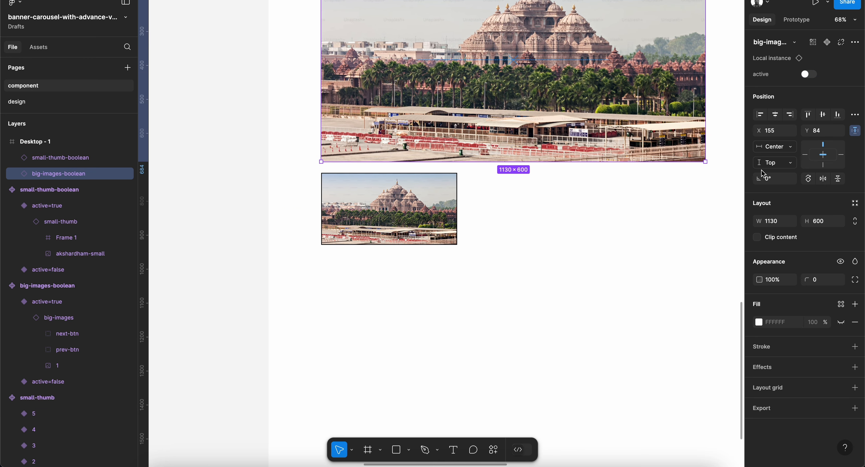
{"action": "left_click", "coordinate": [390, 220]}
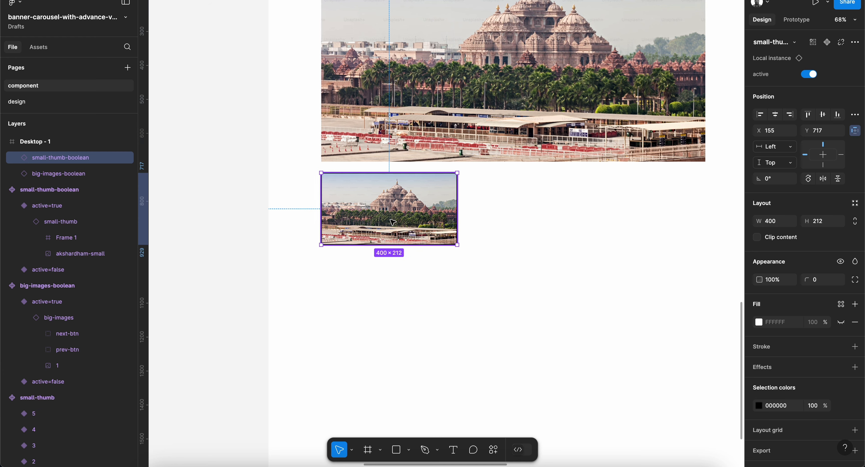
Duplicate the small-thumb-boolean instance beside the first one in Desktop - 1, at X 575, Y 717.
{"action": "scroll", "coordinate": [389, 220], "scroll_direction": "down", "scroll_amount": 3}
{"action": "left_click_drag", "start_coordinate": [387, 222], "coordinate": [460, 211]}
{"action": "key", "text": "alt"}
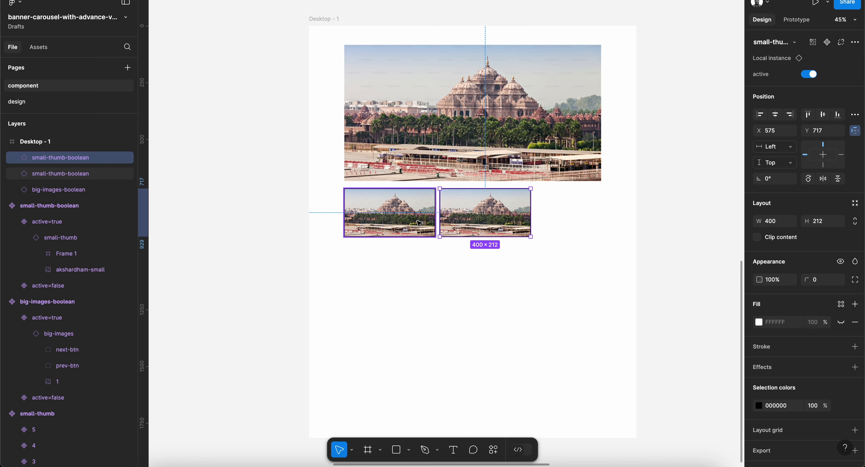
{"action": "scroll", "coordinate": [417, 221], "scroll_direction": "right", "scroll_amount": 3}
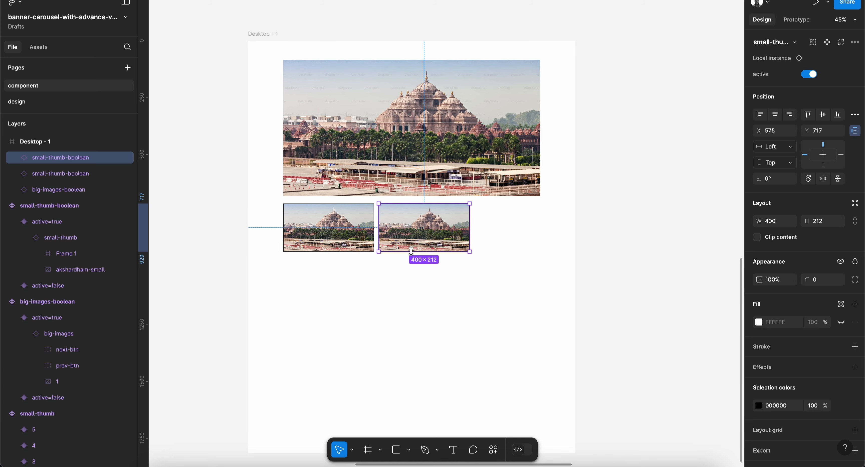
Expose the properties of the nested small-thumb instance on the small-thumb-boolean component set.
{"action": "scroll", "coordinate": [411, 253], "scroll_direction": "down", "scroll_amount": 3, "text": "ctrl"}
{"action": "scroll", "coordinate": [411, 253], "scroll_direction": "up", "scroll_amount": 10}
{"action": "scroll", "coordinate": [412, 252], "scroll_direction": "left", "scroll_amount": 10}
{"action": "scroll", "coordinate": [413, 254], "scroll_direction": "right", "scroll_amount": 10}
{"action": "scroll", "coordinate": [413, 253], "scroll_direction": "up", "scroll_amount": 5}
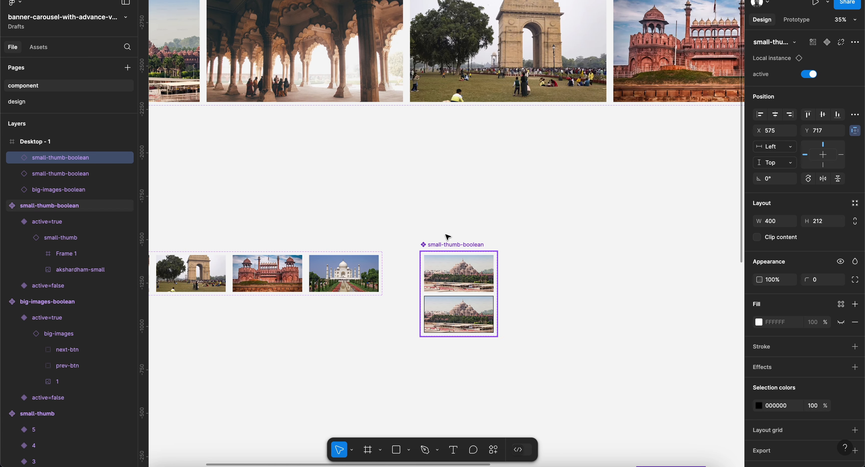
{"action": "left_click", "coordinate": [444, 245]}
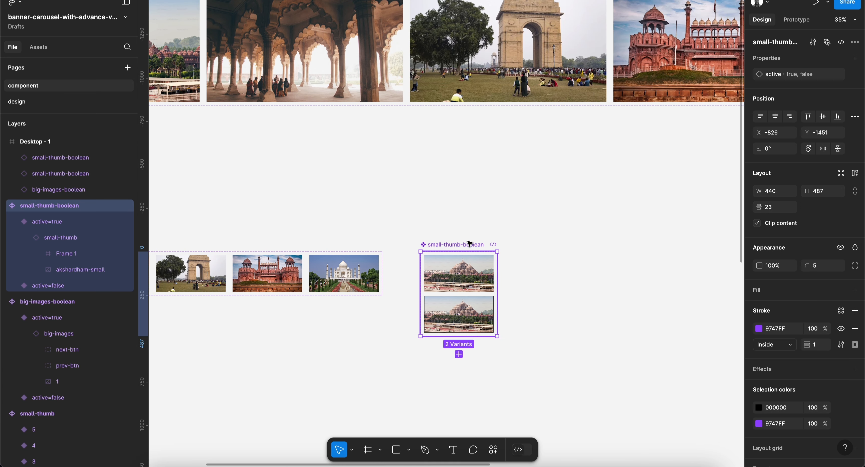
{"action": "left_click", "coordinate": [854, 59]}
{"action": "left_click", "coordinate": [798, 159]}
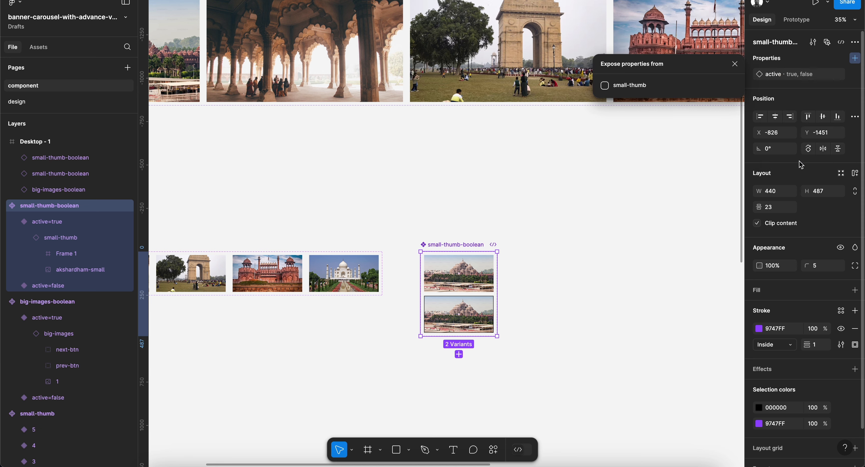
{"action": "left_click", "coordinate": [605, 85]}
Expose the properties of the nested big-images instance on the big-images-boolean component set.
{"action": "scroll", "coordinate": [604, 218], "scroll_direction": "right", "scroll_amount": 15}
{"action": "scroll", "coordinate": [605, 218], "scroll_direction": "up", "scroll_amount": 3}
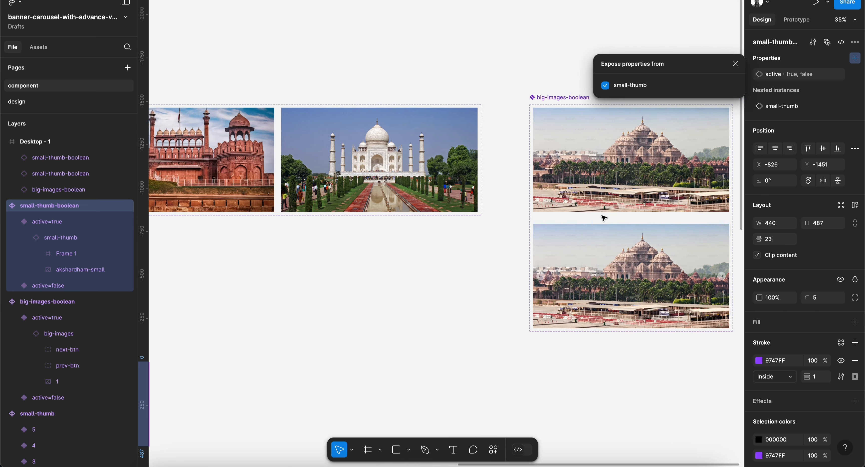
{"action": "scroll", "coordinate": [604, 219], "scroll_direction": "right", "scroll_amount": 3}
{"action": "left_click", "coordinate": [505, 97]}
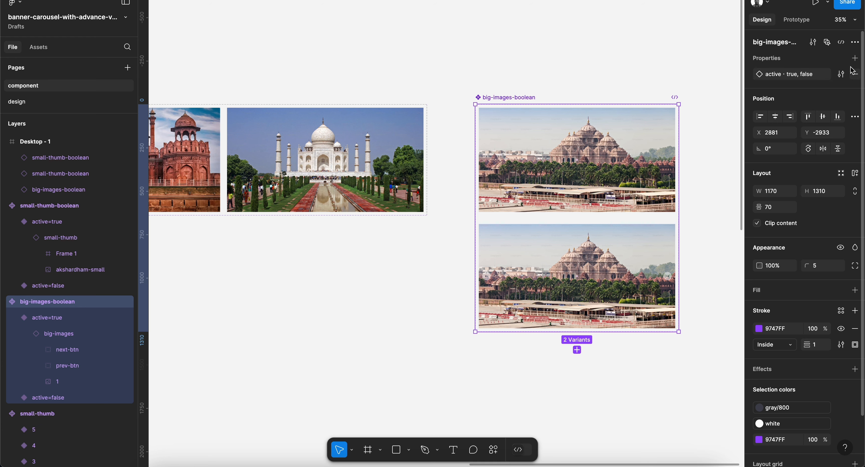
{"action": "left_click", "coordinate": [855, 58]}
{"action": "left_click", "coordinate": [798, 159]}
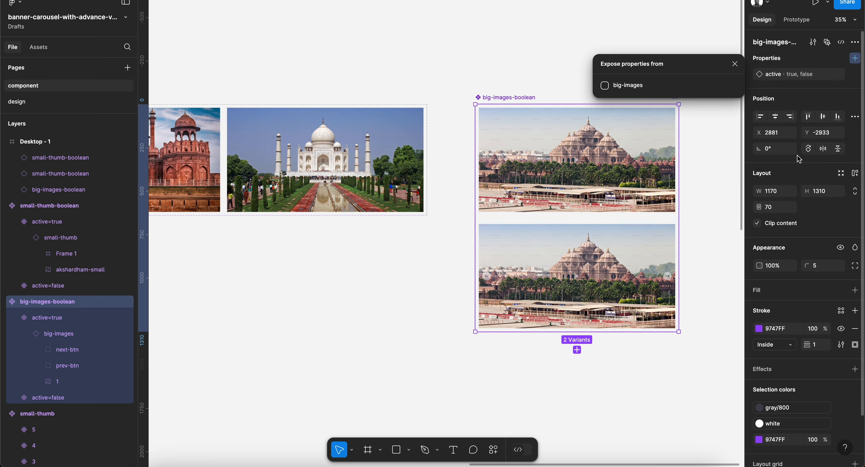
{"action": "left_click", "coordinate": [628, 86]}
{"action": "left_click", "coordinate": [396, 322]}
Set the images property of the second small-thumb-boolean instance in Desktop - 1 to 2.
{"action": "scroll", "coordinate": [396, 323], "scroll_direction": "down", "scroll_amount": 10}
{"action": "scroll", "coordinate": [396, 322], "scroll_direction": "left", "scroll_amount": 4}
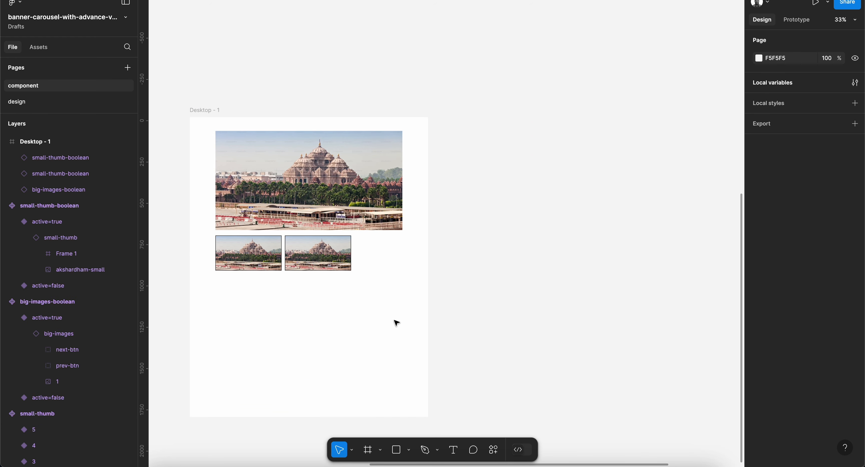
{"action": "scroll", "coordinate": [396, 323], "scroll_direction": "down", "scroll_amount": 2}
{"action": "scroll", "coordinate": [367, 254], "scroll_direction": "up", "scroll_amount": 5}
{"action": "left_click", "coordinate": [434, 248]}
{"action": "scroll", "coordinate": [434, 248], "scroll_direction": "up", "scroll_amount": 4}
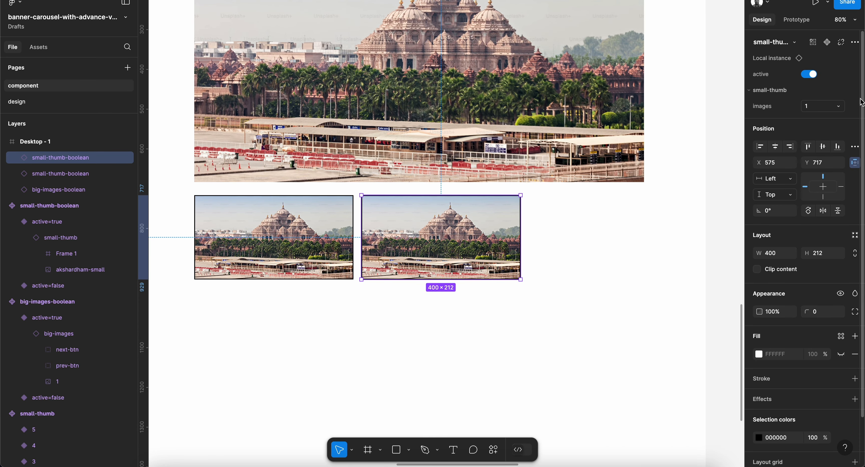
{"action": "left_click", "coordinate": [824, 106]}
{"action": "left_click", "coordinate": [767, 121]}
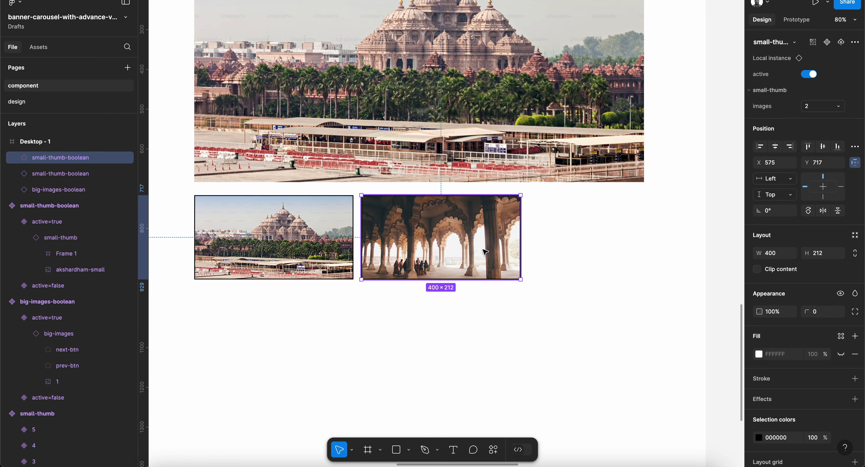
{"action": "scroll", "coordinate": [483, 249], "scroll_direction": "down", "scroll_amount": 2}
{"action": "scroll", "coordinate": [482, 250], "scroll_direction": "right", "scroll_amount": 2}
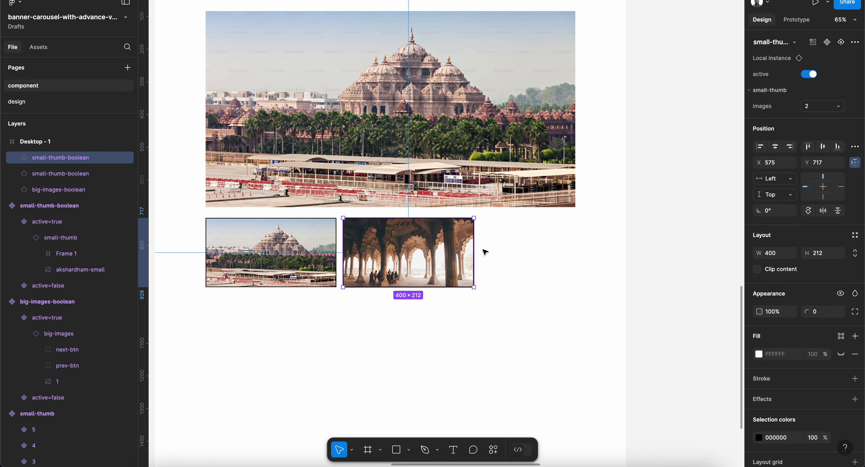
Turn off active on the second small-thumb-boolean instance and duplicate it three times along the thumbnail row.
{"action": "left_click", "coordinate": [809, 74]}
{"action": "left_click_drag", "start_coordinate": [404, 243], "coordinate": [538, 243]}
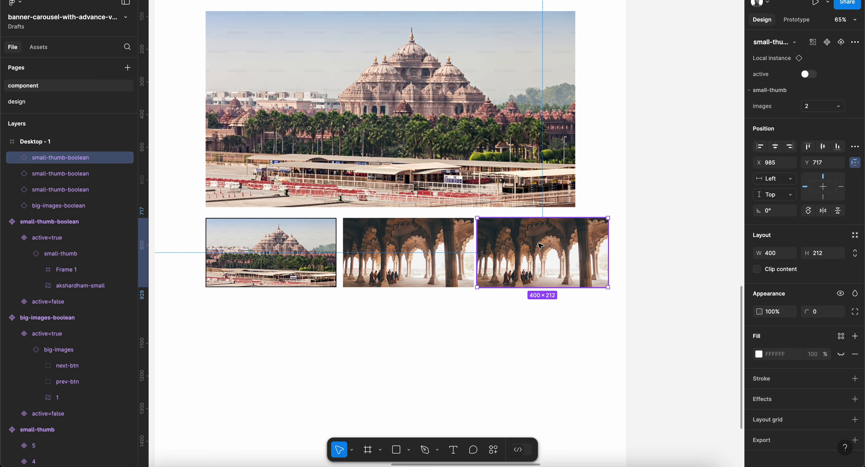
{"action": "scroll", "coordinate": [538, 243], "scroll_direction": "down", "scroll_amount": 2}
{"action": "scroll", "coordinate": [539, 244], "scroll_direction": "right", "scroll_amount": 2}
{"action": "left_click_drag", "start_coordinate": [460, 242], "coordinate": [576, 245]}
{"action": "key", "text": "ctrl+d"}
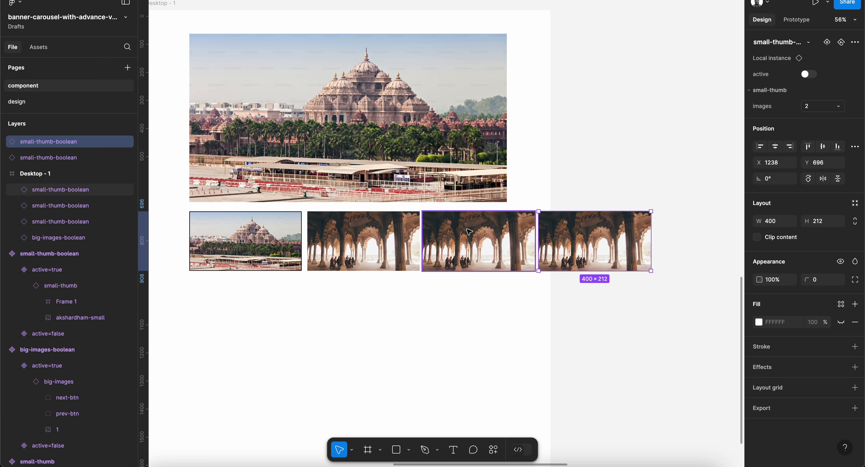
Move the last small-thumb-boolean copy 90 px to the right along the row.
{"action": "key", "text": "shift+Right"}
{"action": "key", "text": "shift+Right"}
{"action": "key", "text": "shift+Right"}
{"action": "key", "text": "shift+Right"}
{"action": "key", "text": "shift+Right"}
{"action": "key", "text": "shift+Right"}
{"action": "key", "text": "shift+Right"}
{"action": "key", "text": "shift+Right"}
{"action": "key", "text": "shift+Right"}
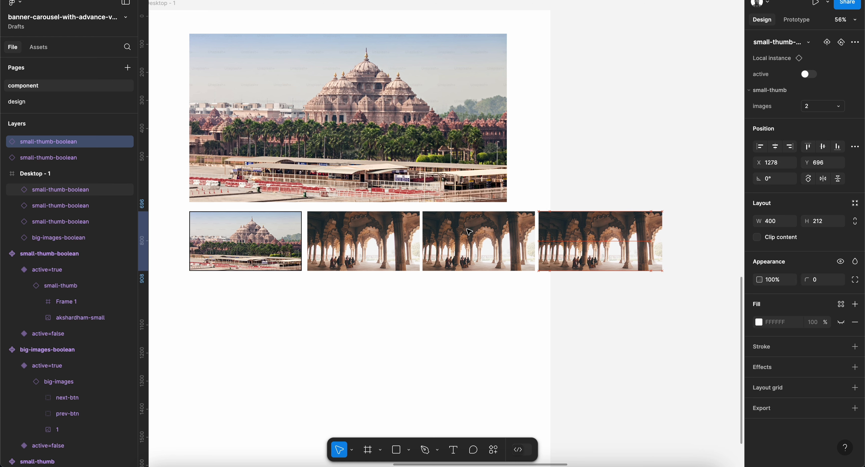
Try to wrap all five small-thumb-boolean instances, inside and outside Desktop - 1, in an auto layout.
{"action": "left_click", "coordinate": [287, 231]}
{"action": "left_click", "coordinate": [362, 236], "text": "shift"}
{"action": "left_click", "coordinate": [477, 236], "text": "shift"}
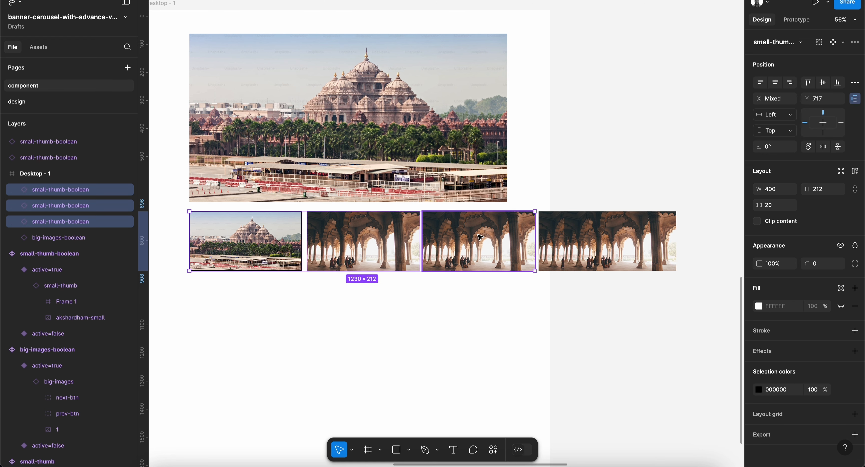
{"action": "left_click", "coordinate": [551, 226], "text": "shift"}
{"action": "left_click", "coordinate": [668, 225], "text": "shift"}
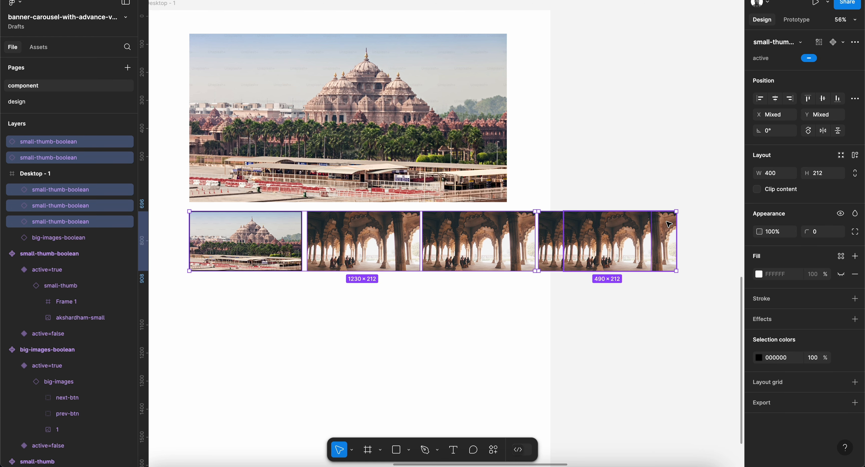
{"action": "key", "text": "shift+a"}
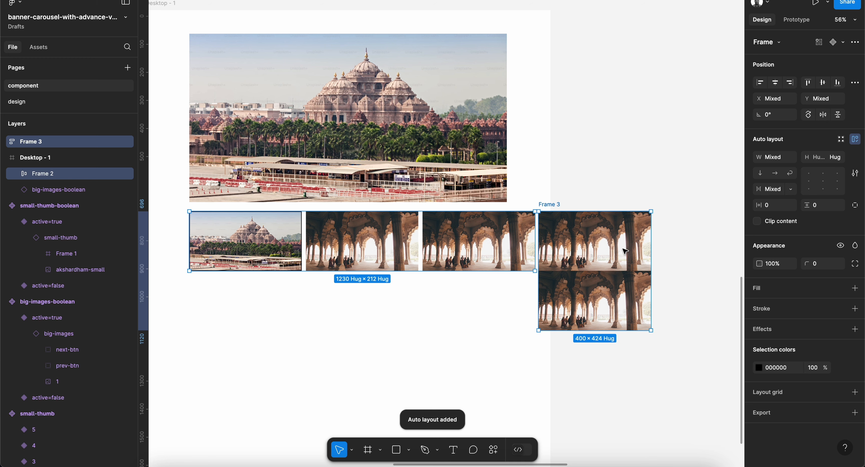
{"action": "key", "text": "ctrl+z"}
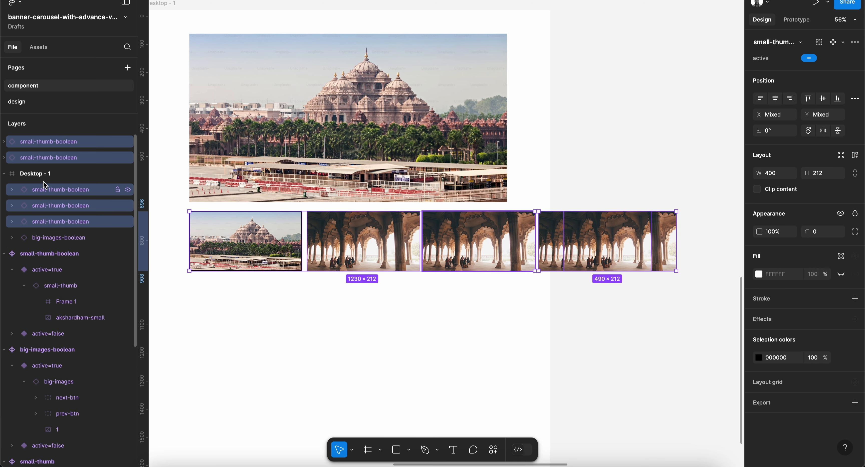
Move the two small-thumb-boolean instances that lie outside the frame into Desktop - 1.
{"action": "left_click", "coordinate": [37, 157]}
{"action": "left_click", "coordinate": [51, 141], "text": "shift"}
{"action": "left_click_drag", "start_coordinate": [48, 159], "coordinate": [48, 182]}
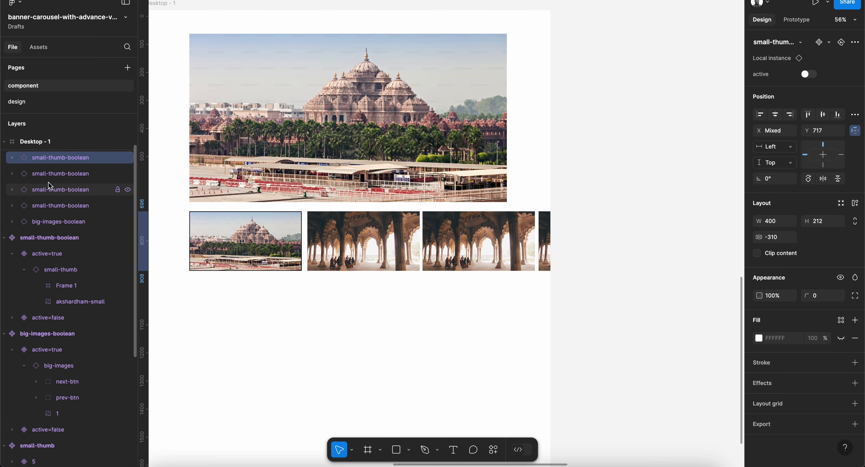
Wrap the five small-thumb-boolean instances in Desktop - 1 in a horizontal auto layout with a gap of 20.
{"action": "left_click", "coordinate": [56, 158]}
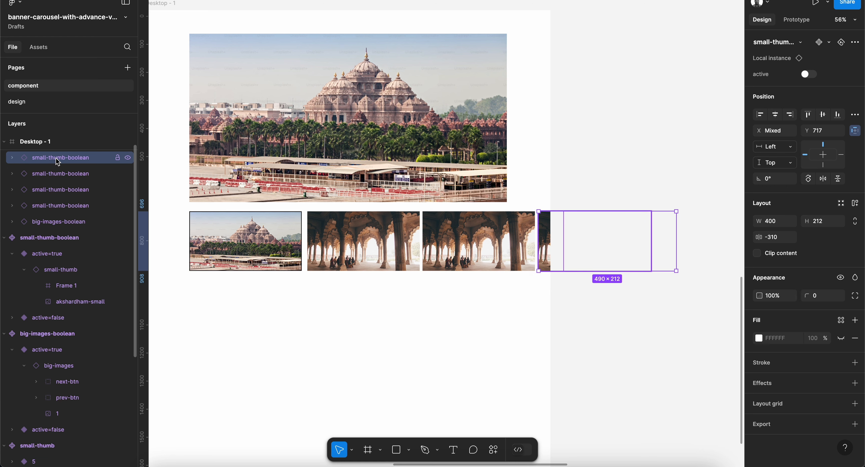
{"action": "left_click", "coordinate": [51, 225], "text": "shift"}
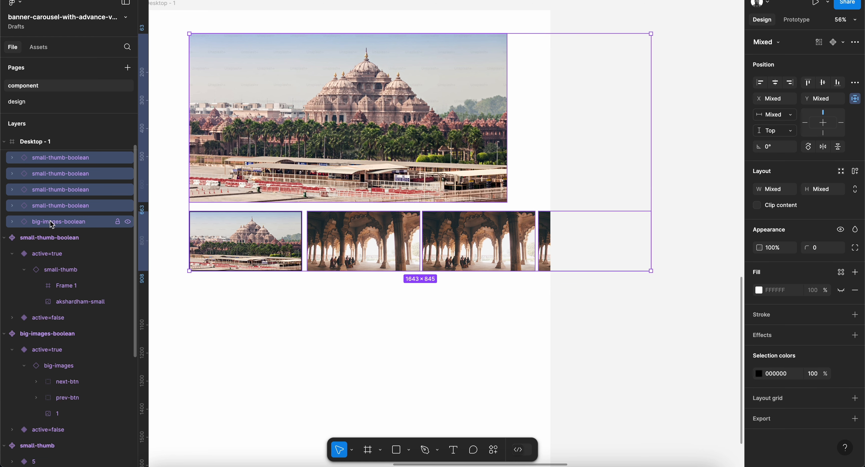
{"action": "left_click", "coordinate": [53, 205]}
{"action": "left_click", "coordinate": [61, 157], "text": "shift"}
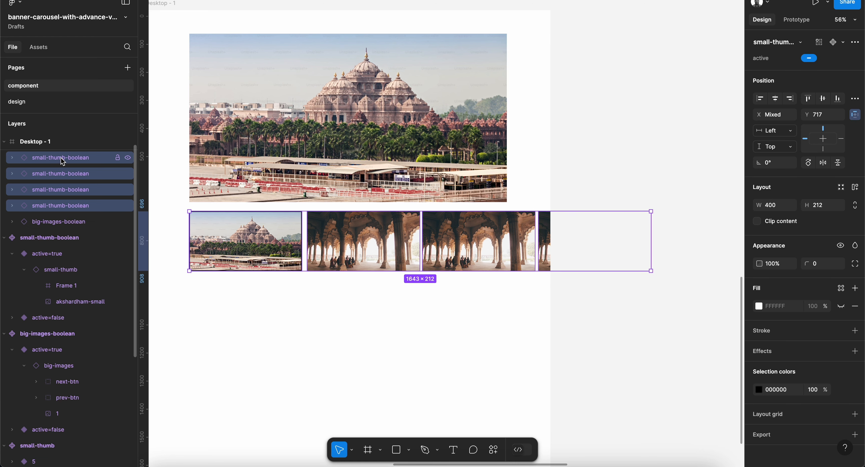
{"action": "scroll", "coordinate": [61, 157], "scroll_direction": "up", "scroll_amount": 1}
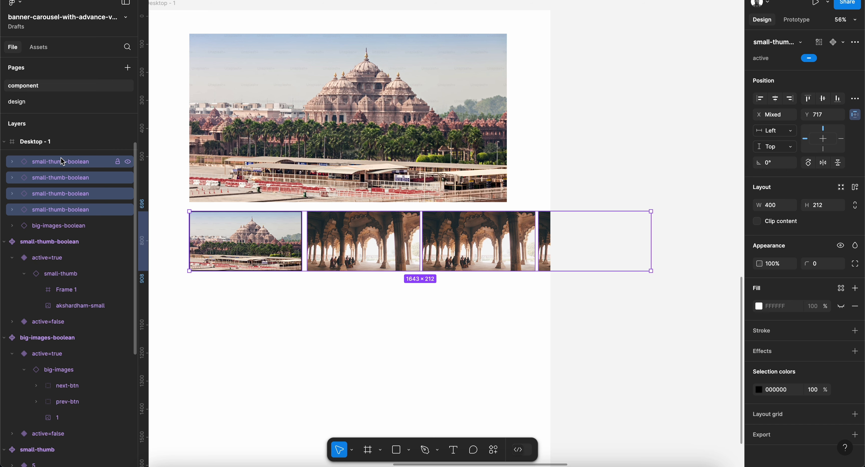
{"action": "left_click", "coordinate": [64, 159]}
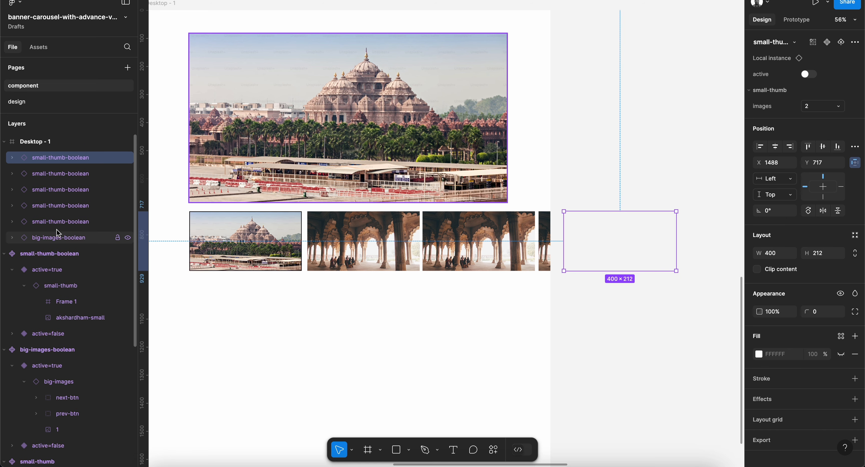
{"action": "left_click", "coordinate": [56, 222], "text": "shift"}
{"action": "key", "text": "shift+a"}
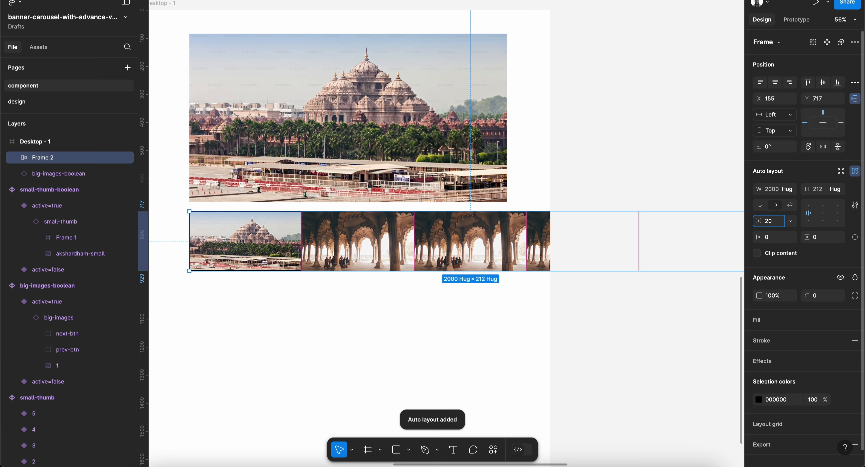
{"action": "type", "text": "20"}
{"action": "key", "text": "Return"}
{"action": "scroll", "coordinate": [455, 175], "scroll_direction": "left", "scroll_amount": 3}
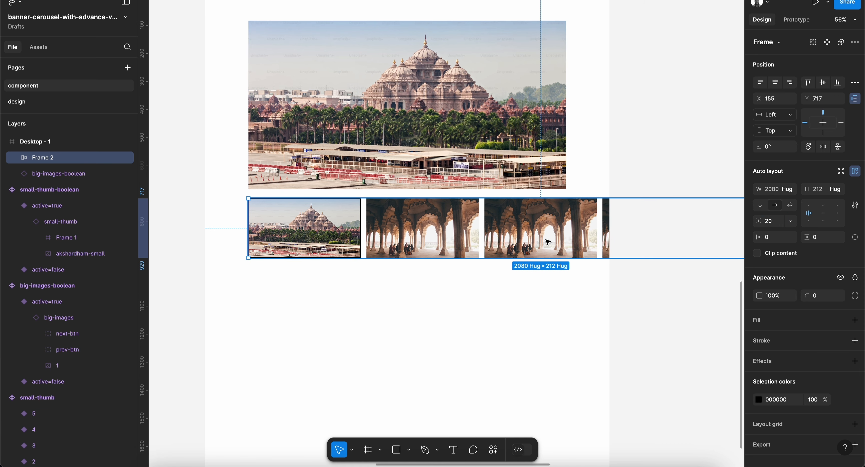
Try to scale all five thumbnails in Frame 2 together down to about 208 × 110.
{"action": "scroll", "coordinate": [545, 239], "scroll_direction": "down", "scroll_amount": 2}
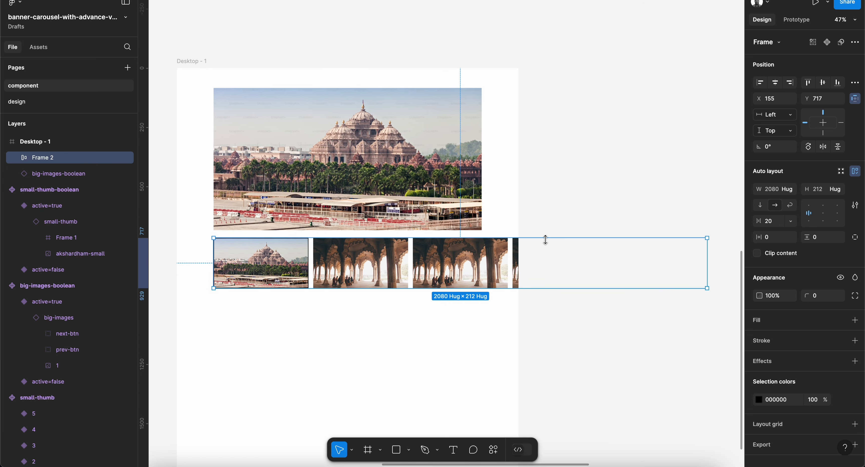
{"action": "left_click", "coordinate": [12, 158]}
{"action": "key", "text": "Return"}
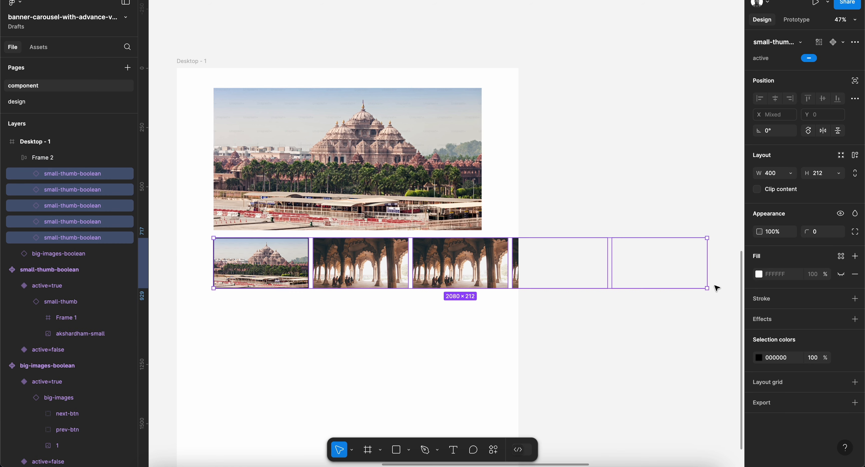
{"action": "left_click_drag", "start_coordinate": [709, 288], "coordinate": [550, 276]}
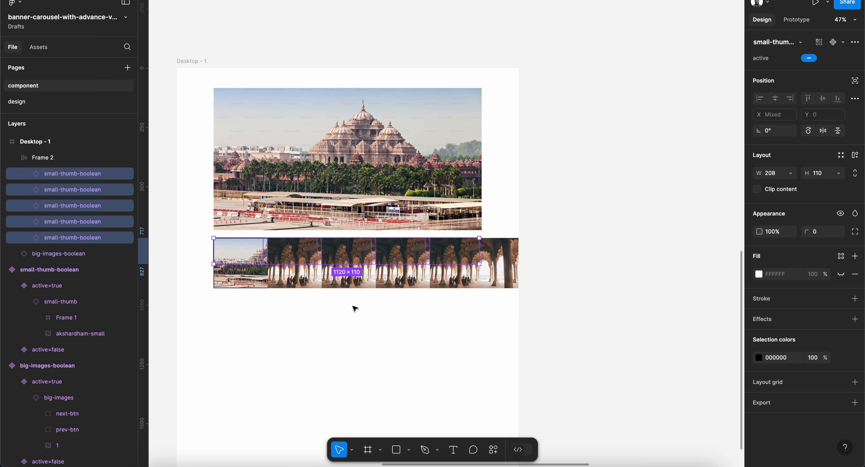
{"action": "key", "text": "ctrl+z"}
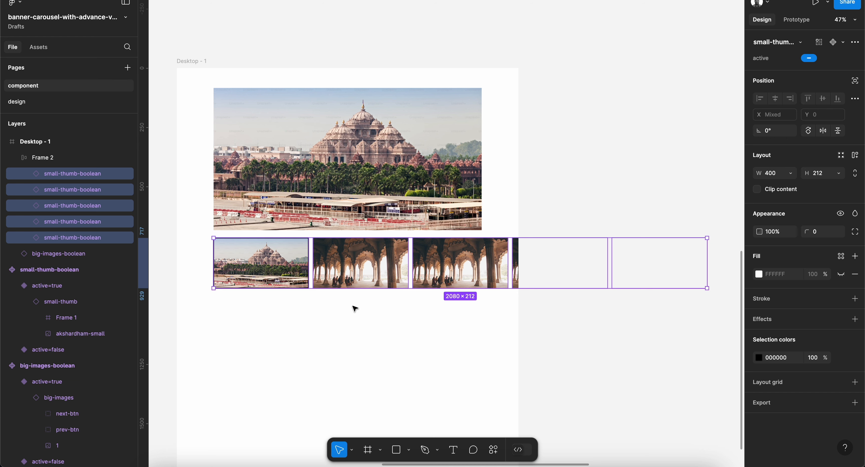
Check the big-images-boolean instance's width, then switch to Calculator and divide 1130 by 5.
{"action": "left_click", "coordinate": [396, 165]}
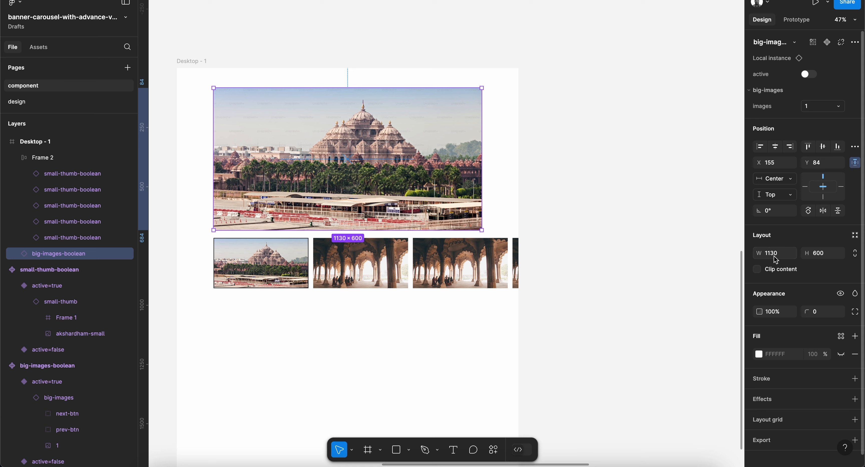
{"action": "key", "text": "super+space"}
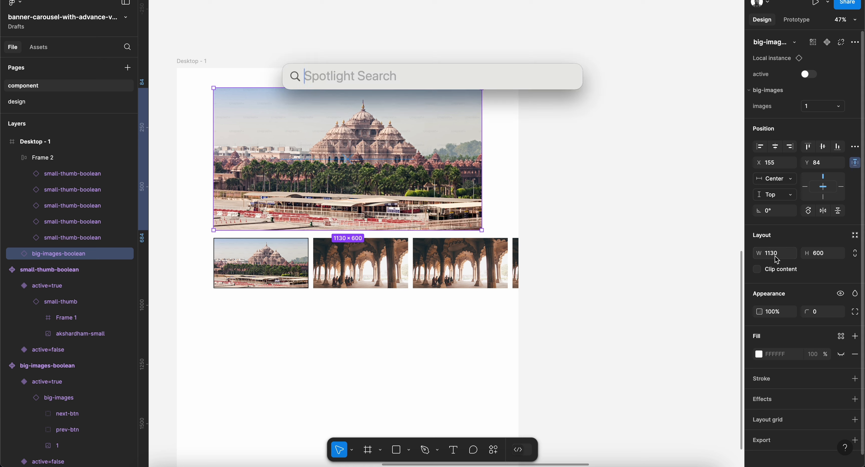
{"action": "type", "text": "calculator"}
{"action": "key", "text": "Return"}
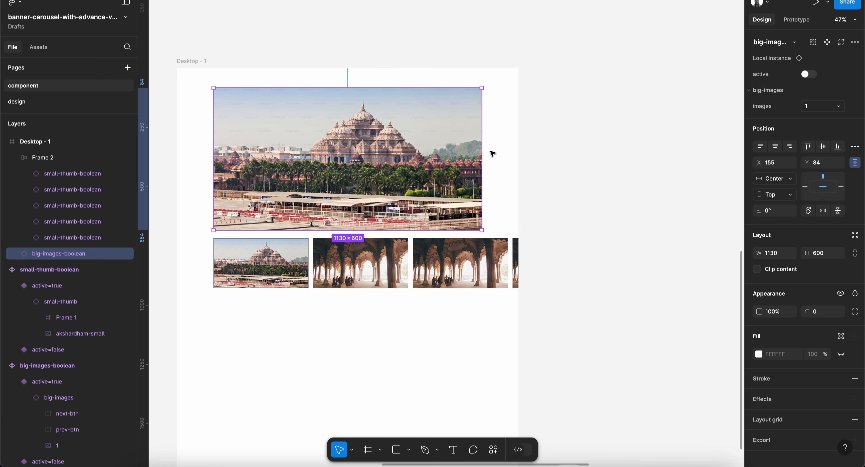
{"action": "left_click", "coordinate": [592, 296]}
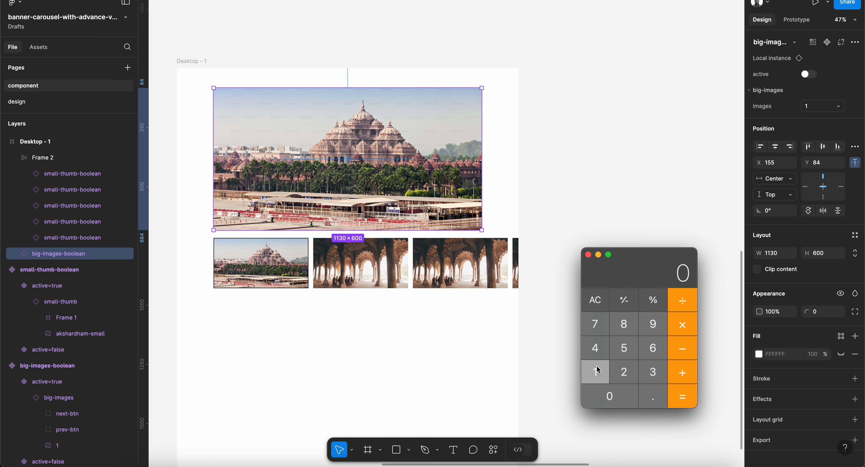
{"action": "left_click", "coordinate": [597, 366]}
{"action": "left_click", "coordinate": [597, 367]}
{"action": "left_click", "coordinate": [653, 372]}
{"action": "left_click", "coordinate": [609, 396]}
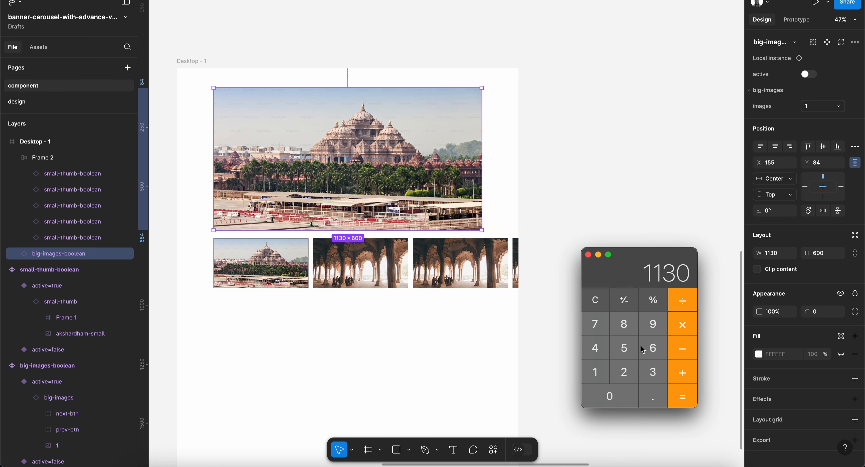
{"action": "left_click", "coordinate": [683, 300]}
{"action": "left_click", "coordinate": [623, 348]}
{"action": "left_click", "coordinate": [682, 397]}
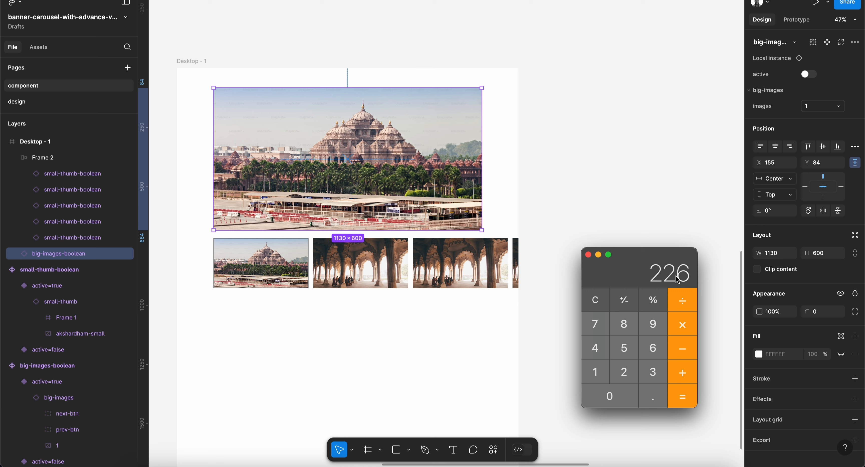
Subtract the 20 px gap from the quotient to get the width for one thumbnail.
{"action": "left_click", "coordinate": [683, 354]}
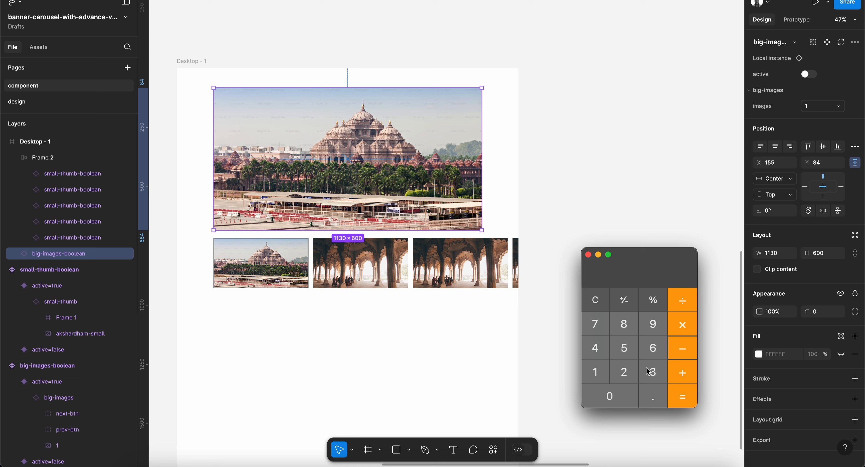
{"action": "left_click", "coordinate": [624, 372]}
{"action": "left_click", "coordinate": [591, 396]}
{"action": "left_click", "coordinate": [682, 397]}
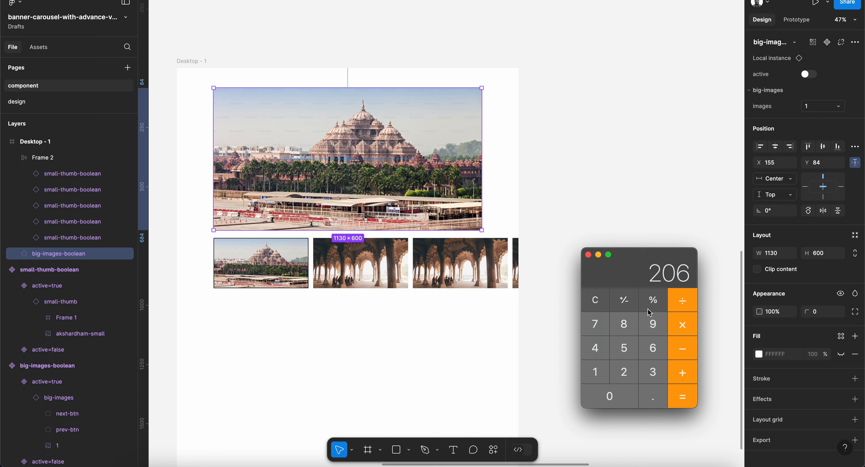
Try to resize variant 1 of the small-thumb component set to a width of 206 with its aspect ratio locked.
{"action": "left_click", "coordinate": [604, 196]}
{"action": "scroll", "coordinate": [557, 206], "scroll_direction": "up", "scroll_amount": 12}
{"action": "scroll", "coordinate": [557, 207], "scroll_direction": "left", "scroll_amount": 18}
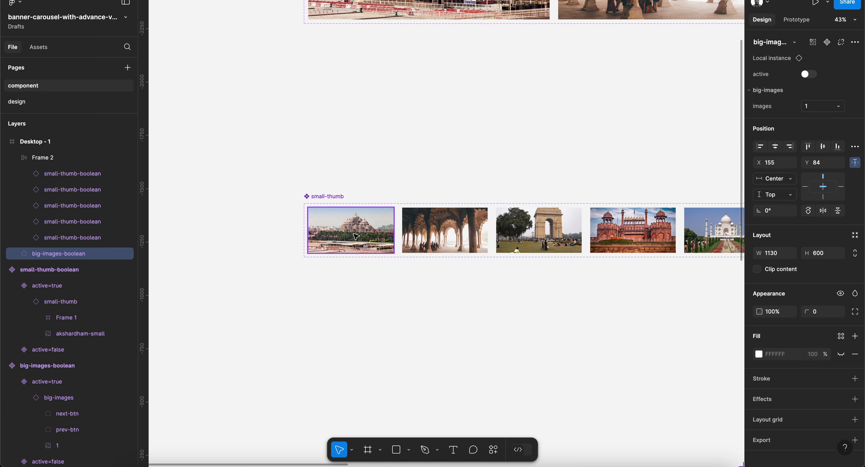
{"action": "left_click", "coordinate": [332, 207]}
{"action": "scroll", "coordinate": [355, 236], "scroll_direction": "up", "scroll_amount": 5}
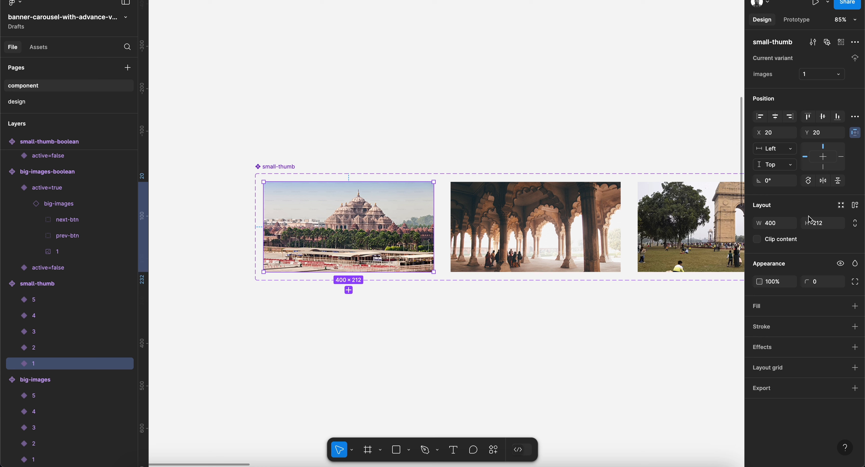
{"action": "left_click", "coordinate": [857, 224]}
{"action": "type", "text": "206"}
{"action": "key", "text": "Return"}
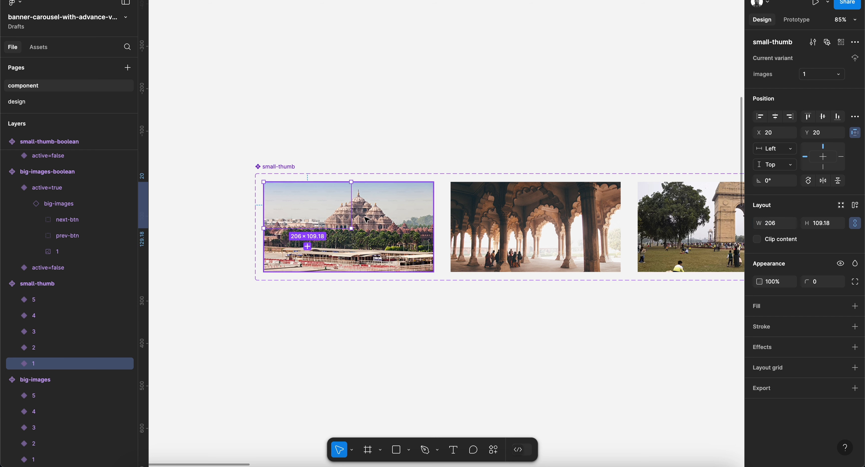
{"action": "key", "text": "ctrl+z"}
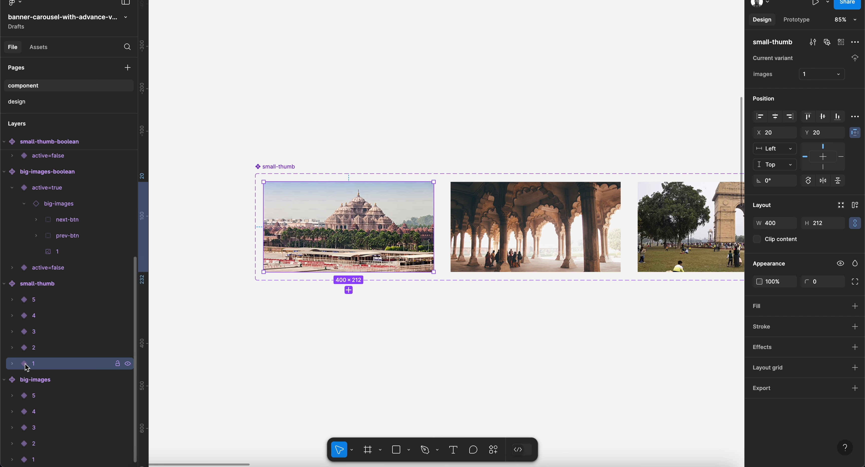
Set the width of the akshardham-small image inside small-thumb variant 1 to 206, keeping its proportions.
{"action": "left_click", "coordinate": [13, 367]}
{"action": "left_click", "coordinate": [70, 395]}
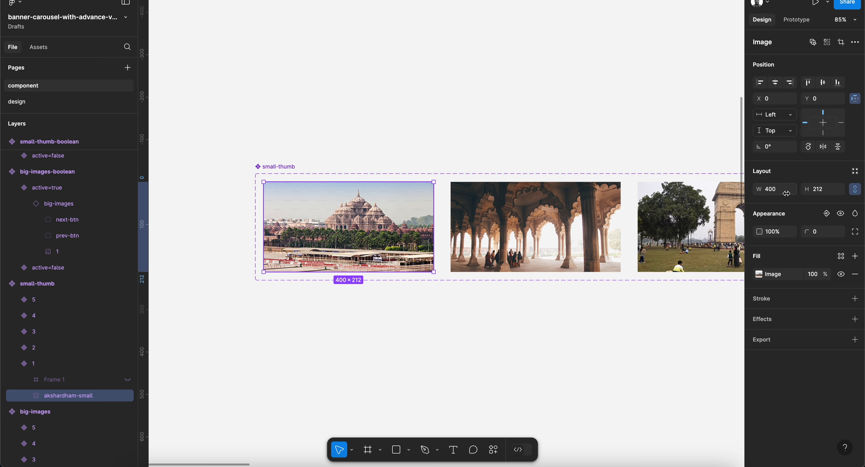
{"action": "left_click", "coordinate": [777, 191]}
{"action": "type", "text": "206"}
{"action": "key", "text": "Return"}
Set the width of the hidden Frame 1 inside small-thumb variant 1 to 206.
{"action": "left_click", "coordinate": [71, 375]}
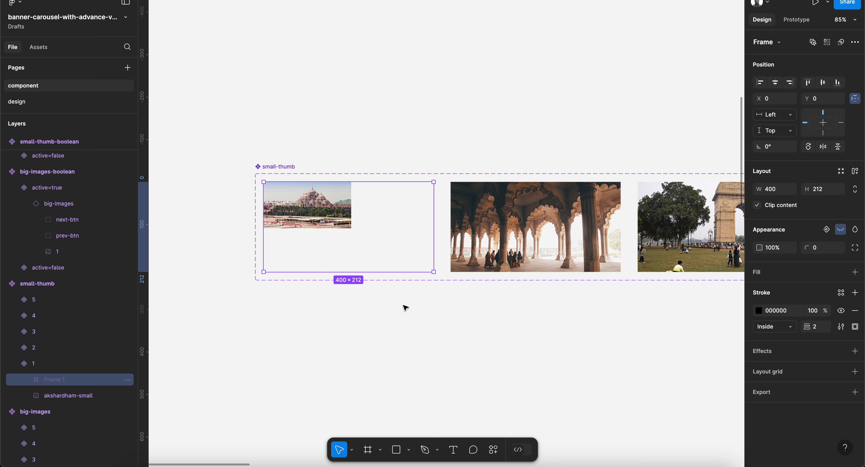
{"action": "type", "text": "206"}
{"action": "key", "text": "Return"}
Unlock the aspect ratio of the akshardham-small image in small-thumb variant 1.
{"action": "left_click", "coordinate": [69, 397]}
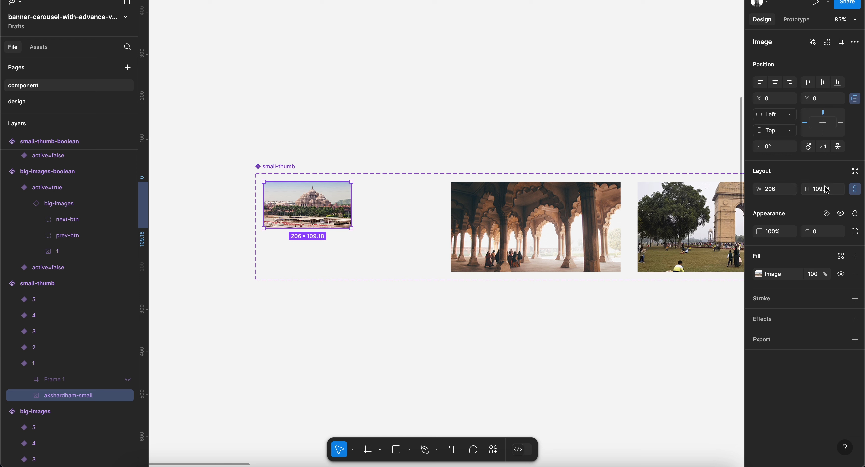
{"action": "left_click", "coordinate": [855, 190]}
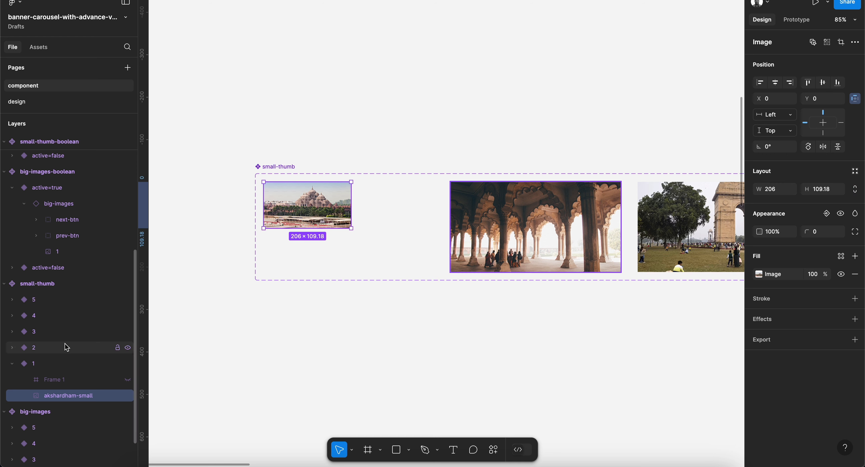
Match the hidden Frame 1's height to the akshardham-small image and resize small-thumb variant 1 to fit its contents.
{"action": "left_click", "coordinate": [58, 380]}
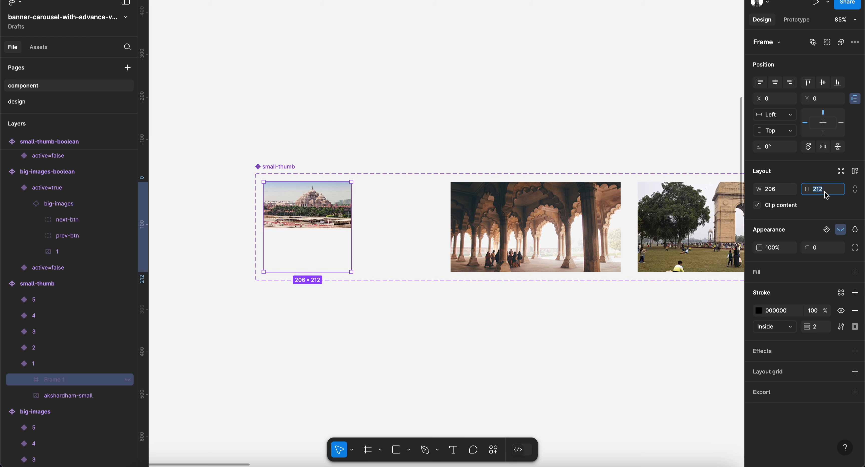
{"action": "left_click", "coordinate": [40, 368]}
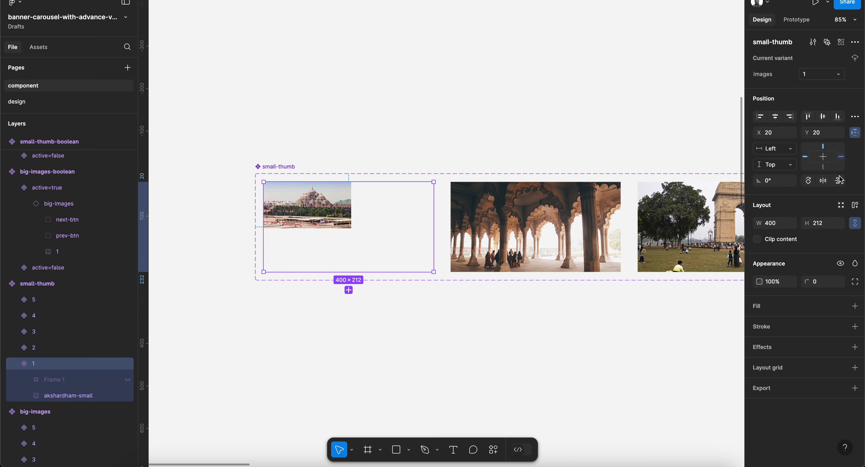
{"action": "left_click", "coordinate": [841, 205]}
Move small-thumb variant 2 beside variant 1 and set its hawa-mahal-small image width to 206, keeping proportions.
{"action": "left_click", "coordinate": [485, 197]}
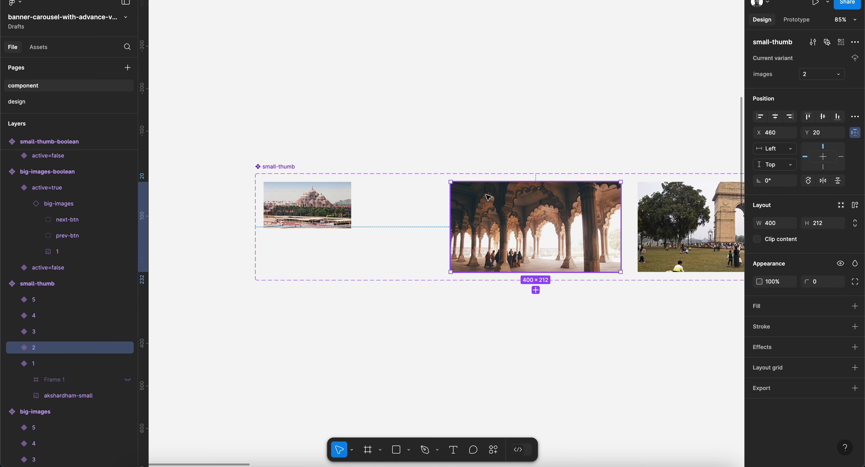
{"action": "left_click_drag", "start_coordinate": [485, 197], "coordinate": [395, 199]}
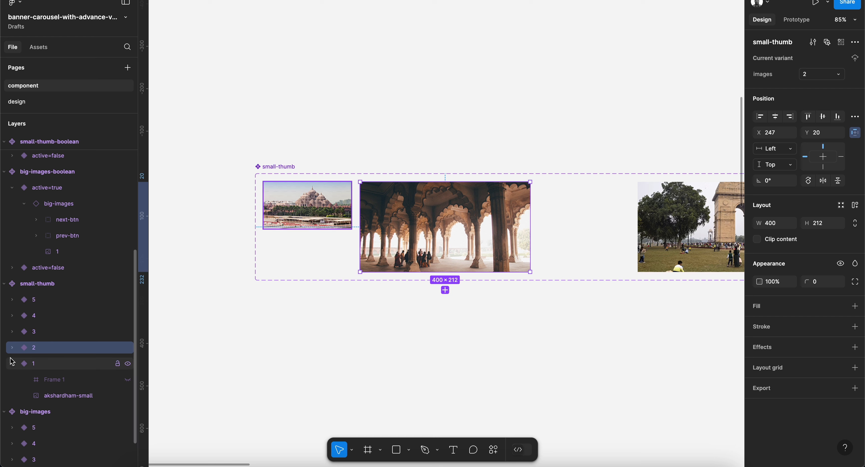
{"action": "left_click", "coordinate": [12, 347]}
{"action": "left_click", "coordinate": [59, 380]}
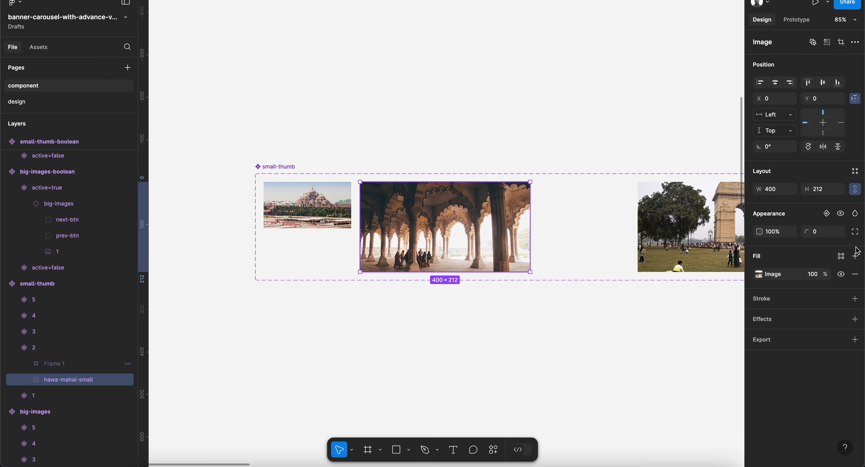
{"action": "left_click", "coordinate": [775, 192]}
{"action": "type", "text": "206"}
{"action": "key", "text": "Tab"}
Set the hidden Frame 1 in small-thumb variant 2 to 206 × 109.18 and resize the variant to fit its contents.
{"action": "key", "text": "super+c"}
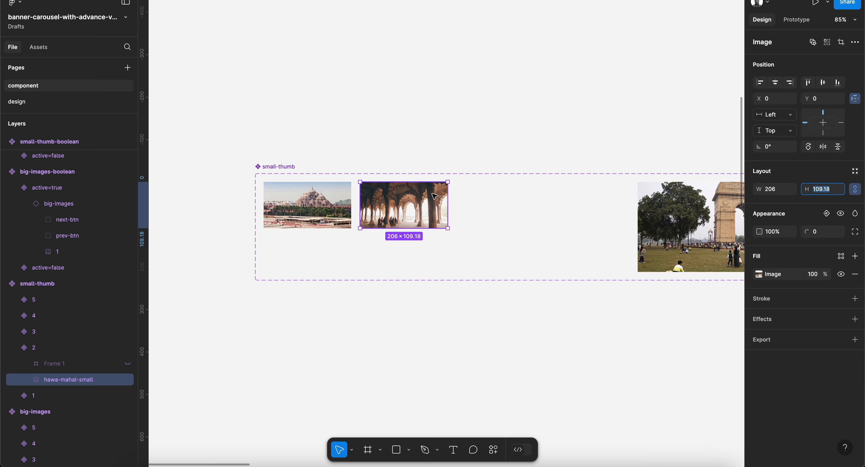
{"action": "left_click", "coordinate": [54, 363]}
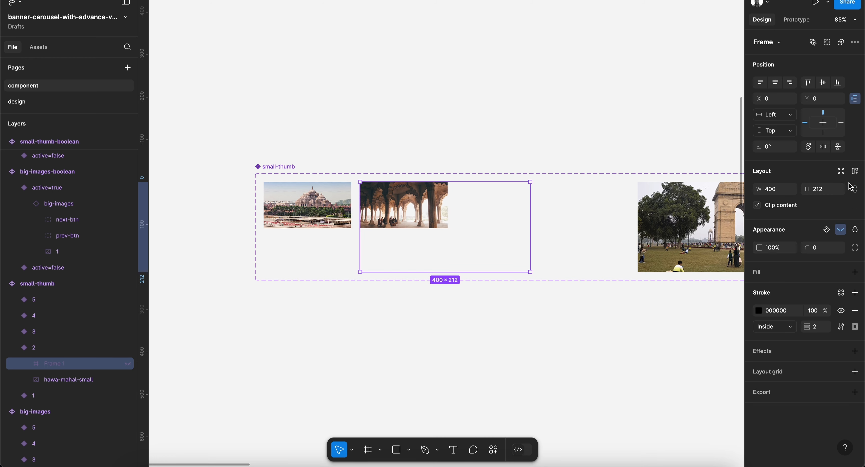
{"action": "left_click", "coordinate": [832, 191]}
{"action": "key", "text": "super+v"}
{"action": "key", "text": "Return"}
{"action": "left_click", "coordinate": [778, 189]}
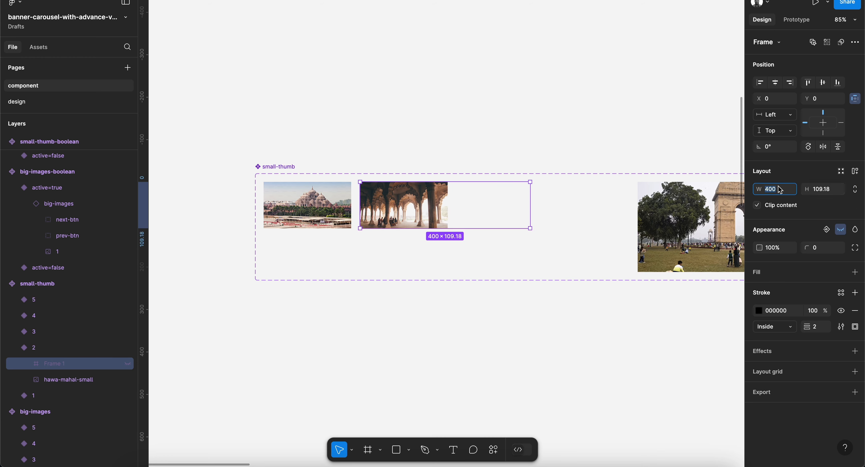
{"action": "type", "text": "206"}
{"action": "key", "text": "Return"}
{"action": "scroll", "coordinate": [370, 279], "scroll_direction": "right", "scroll_amount": 2}
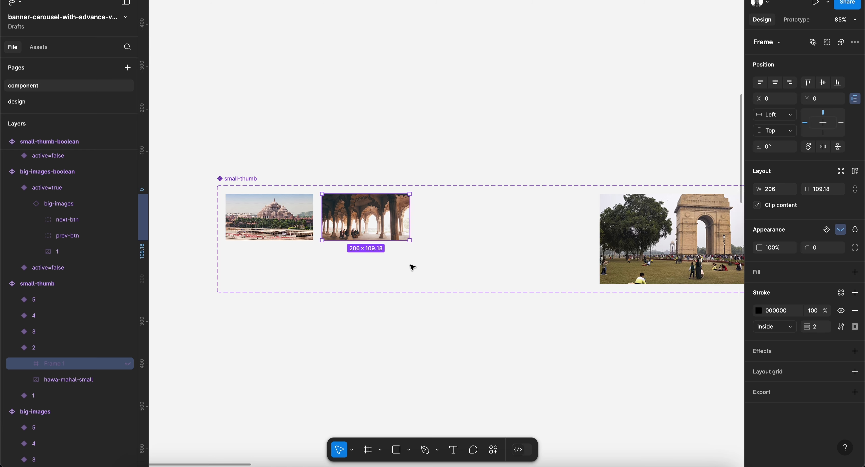
{"action": "scroll", "coordinate": [413, 267], "scroll_direction": "right", "scroll_amount": 2}
{"action": "left_click", "coordinate": [402, 220]}
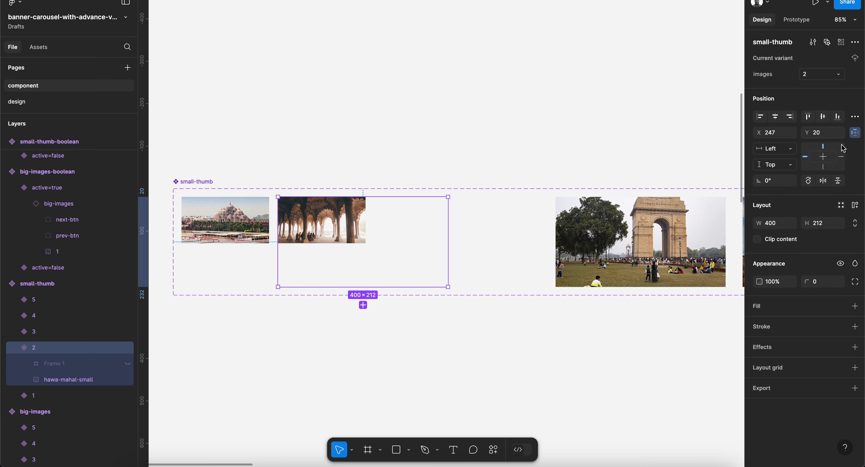
Move small-thumb variant 3 beside variant 2 and set its india-gate-small image width to 206, keeping proportions.
{"action": "left_click", "coordinate": [601, 228]}
{"action": "left_click_drag", "start_coordinate": [601, 228], "coordinate": [421, 227]}
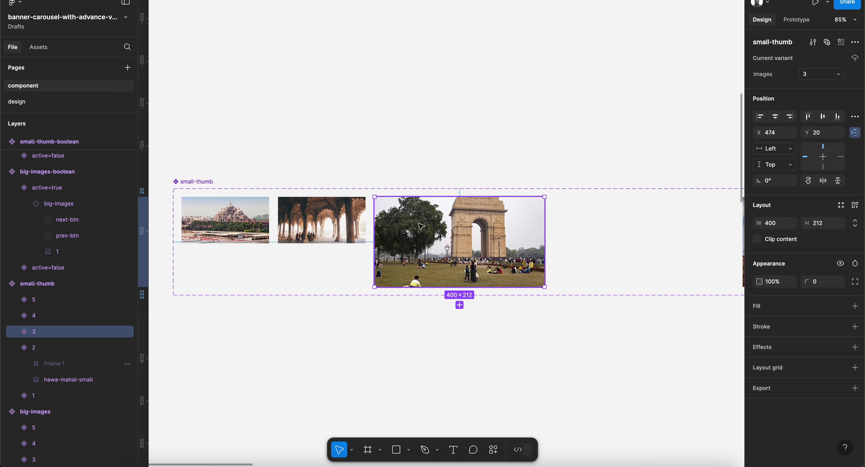
{"action": "left_click", "coordinate": [12, 332]}
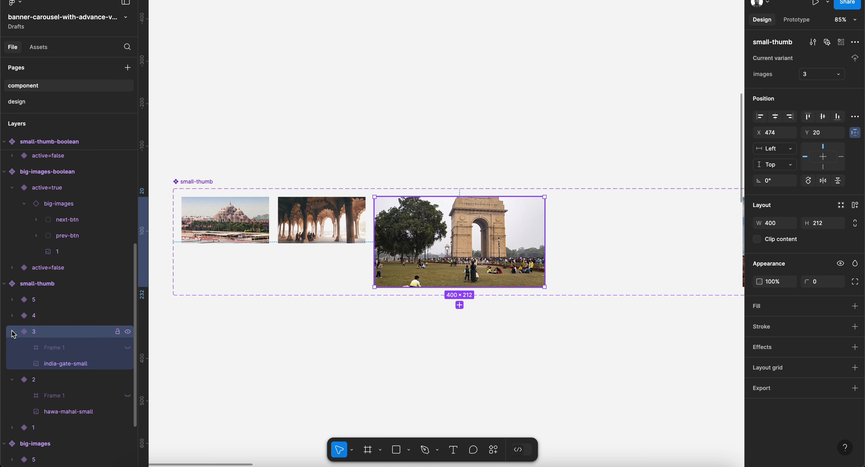
{"action": "left_click", "coordinate": [64, 367]}
{"action": "left_click", "coordinate": [779, 191]}
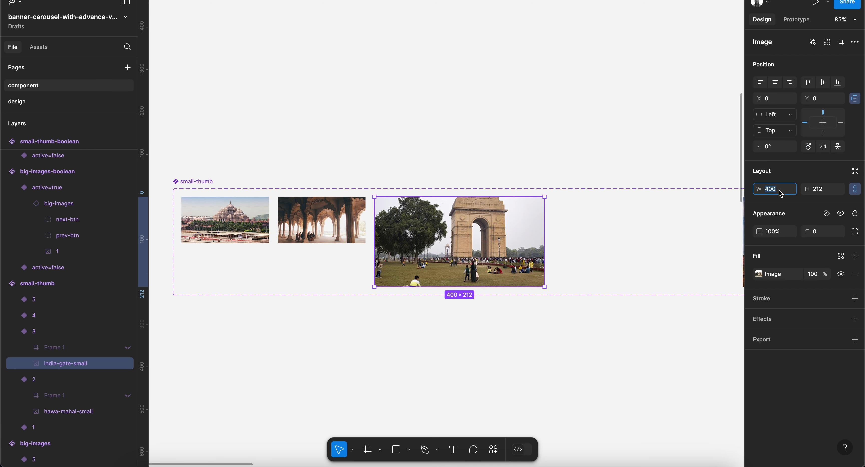
{"action": "type", "text": "206"}
{"action": "key", "text": "Return"}
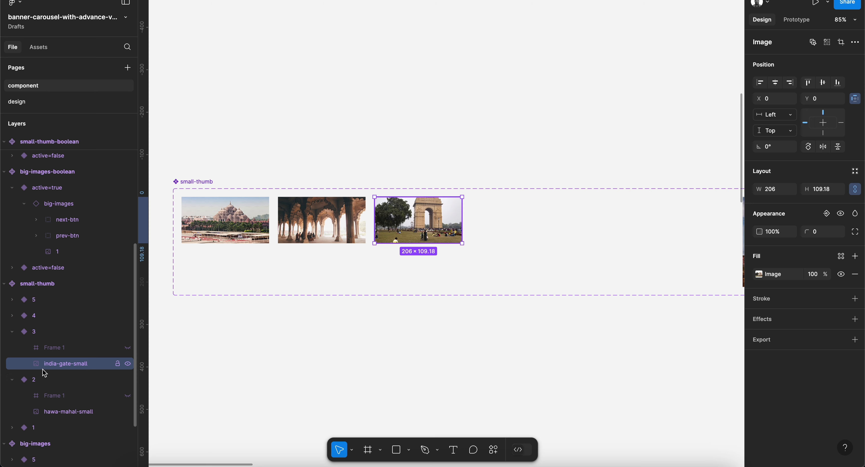
Set the hidden Frame 1 in small-thumb variant 3 to 206 × 109.18 and resize the variant to fit its contents.
{"action": "left_click", "coordinate": [67, 350]}
{"action": "left_click", "coordinate": [820, 190]}
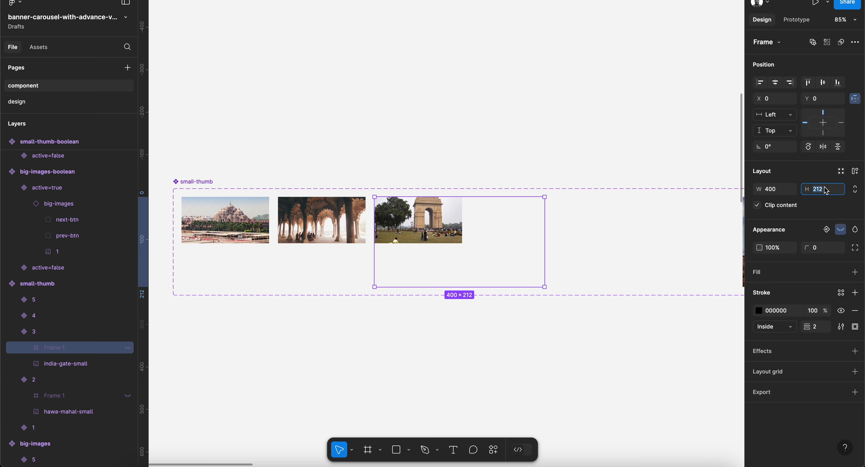
{"action": "type", "text": "109.18"}
{"action": "key", "text": "Return"}
{"action": "left_click", "coordinate": [782, 192]}
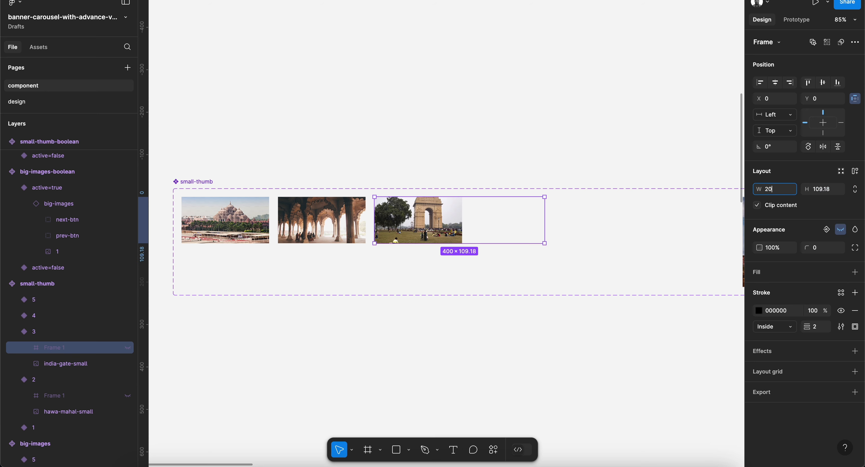
{"action": "left_click", "coordinate": [69, 333]}
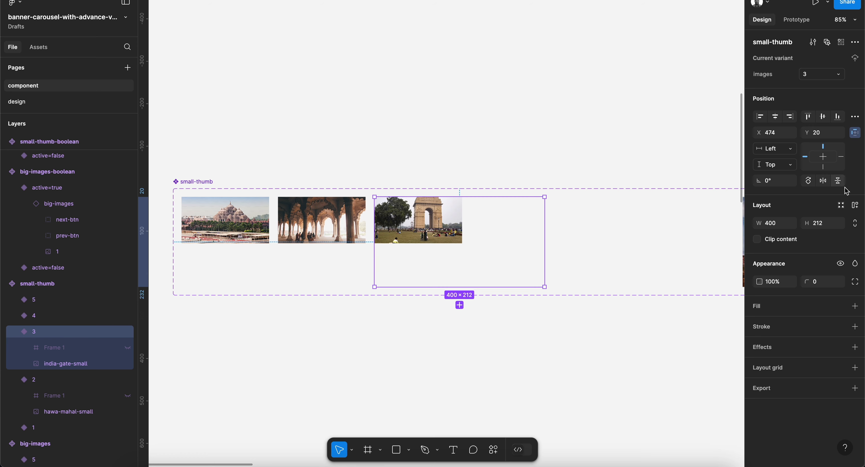
{"action": "left_click", "coordinate": [841, 207]}
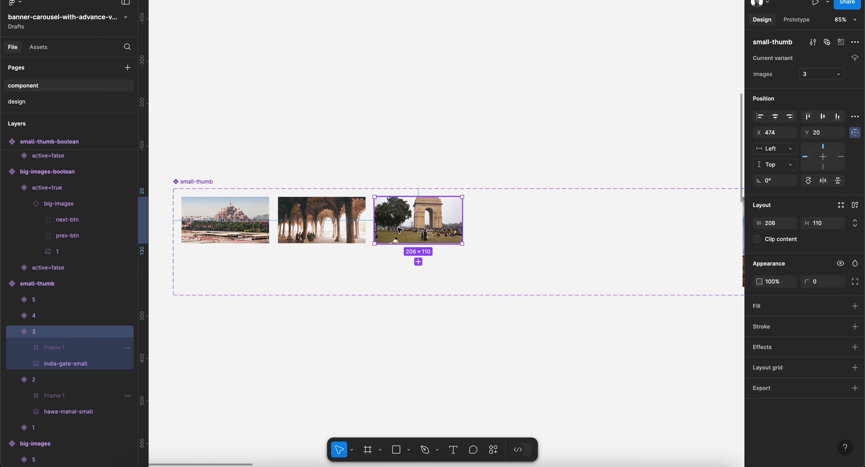
Move small-thumb variant 4 beside variant 3 and set its red-fort-small image width to 206, keeping proportions.
{"action": "left_click", "coordinate": [38, 316]}
{"action": "scroll", "coordinate": [425, 311], "scroll_direction": "right", "scroll_amount": 3}
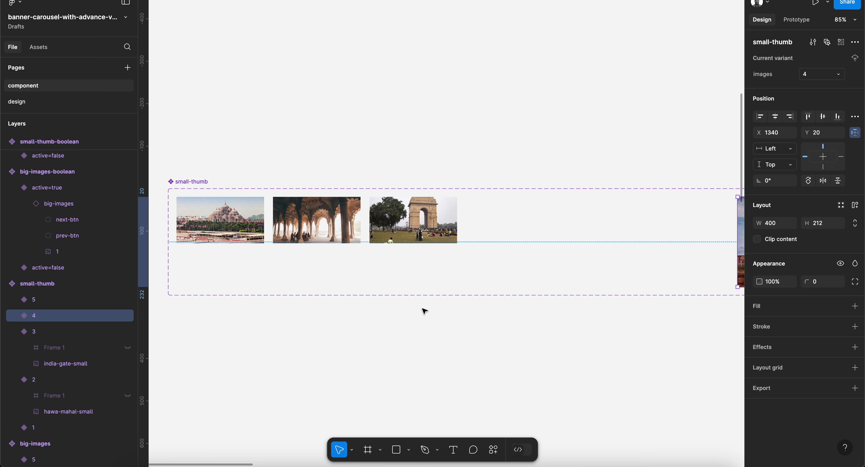
{"action": "scroll", "coordinate": [463, 289], "scroll_direction": "down", "scroll_amount": 2}
{"action": "left_click_drag", "start_coordinate": [648, 262], "coordinate": [408, 262]}
{"action": "left_click", "coordinate": [12, 316]}
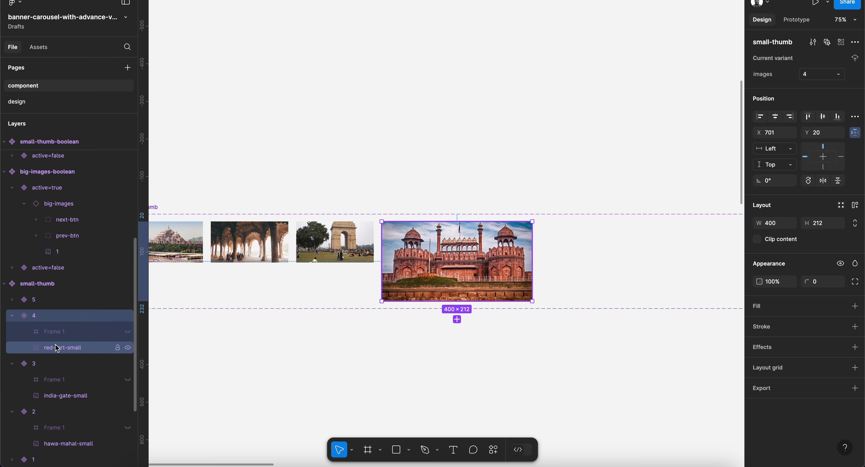
{"action": "left_click", "coordinate": [54, 348]}
{"action": "left_click", "coordinate": [773, 190]}
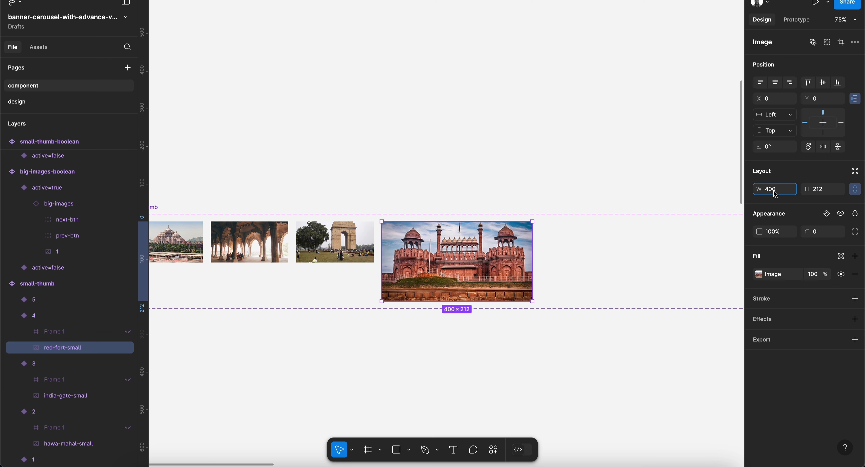
{"action": "type", "text": "206"}
{"action": "key", "text": "Return"}
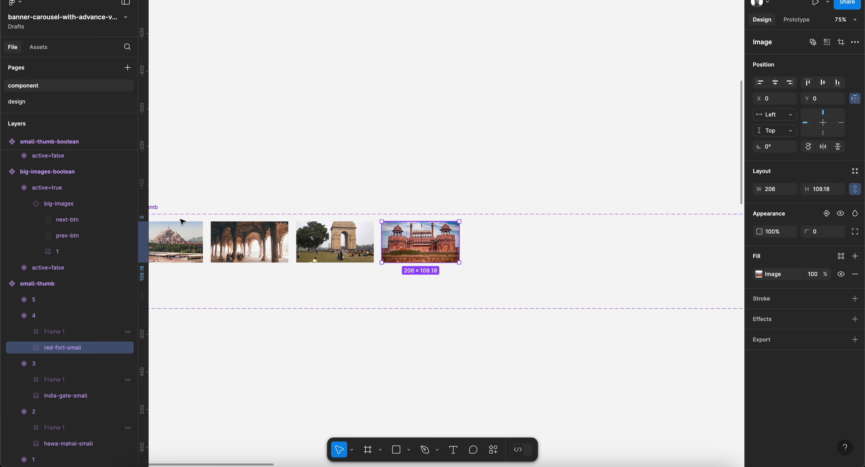
Set the hidden Frame 1 in small-thumb variant 4 to 206 × 109.18 and resize the variant to fit its contents.
{"action": "left_click", "coordinate": [63, 331]}
{"action": "left_click", "coordinate": [827, 191]}
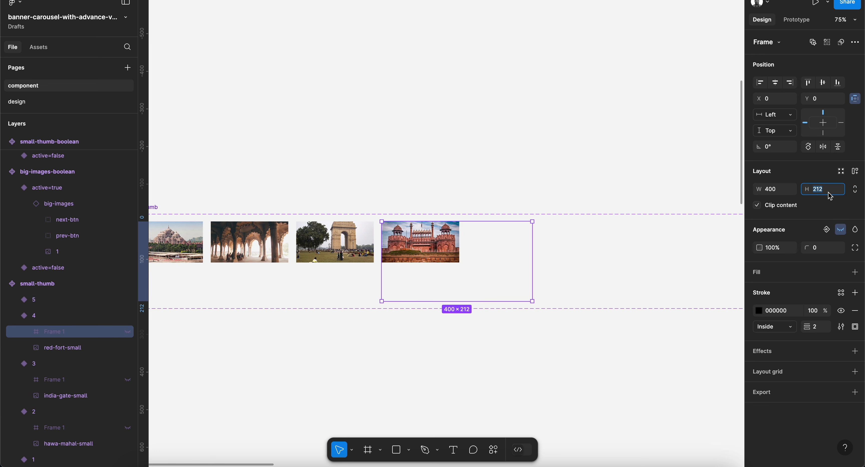
{"action": "type", "text": "109.18"}
{"action": "key", "text": "Return"}
{"action": "left_click", "coordinate": [783, 190]}
{"action": "type", "text": "206"}
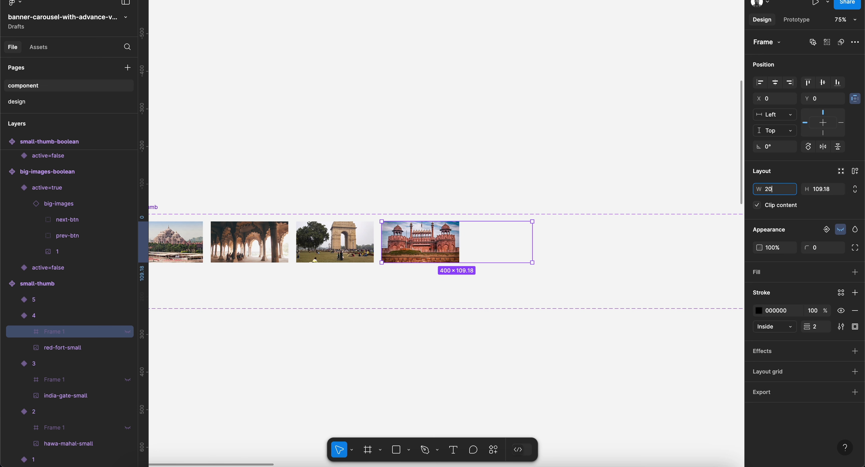
{"action": "key", "text": "Return"}
{"action": "scroll", "coordinate": [397, 285], "scroll_direction": "right", "scroll_amount": 4}
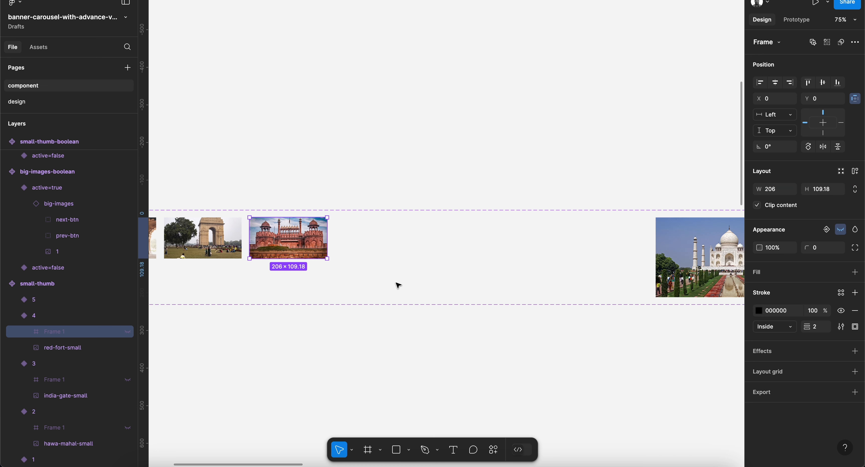
{"action": "left_click", "coordinate": [342, 248]}
Move small-thumb variant 5 beside variant 4 and set its taj-mahal-small image width to 206, keeping proportions.
{"action": "left_click_drag", "start_coordinate": [717, 251], "coordinate": [396, 250]}
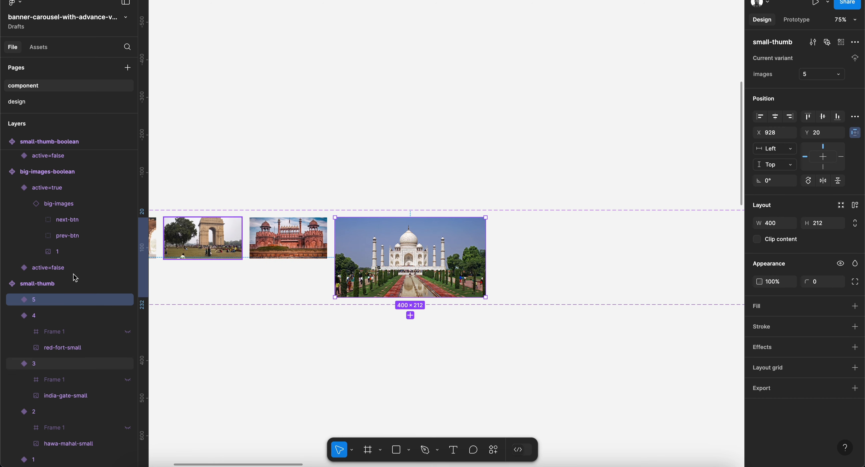
{"action": "left_click", "coordinate": [12, 300]}
{"action": "left_click", "coordinate": [68, 333]}
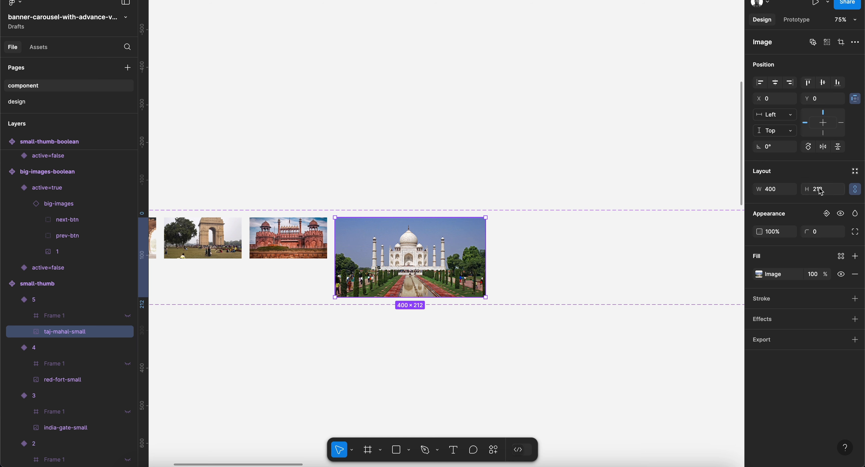
{"action": "left_click", "coordinate": [794, 191]}
{"action": "type", "text": "206"}
{"action": "key", "text": "Return"}
Set the hidden Frame 1 in small-thumb variant 5 to 206 × 109.18 and resize the variant to fit its contents.
{"action": "left_click", "coordinate": [114, 316]}
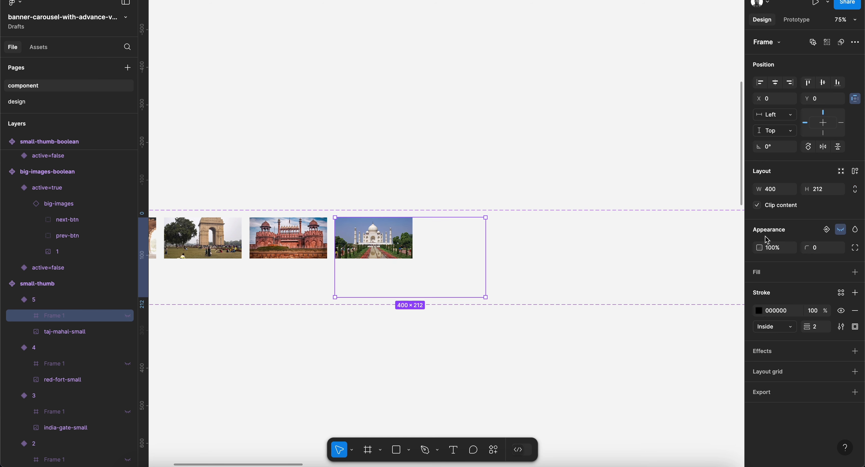
{"action": "left_click", "coordinate": [826, 186]}
{"action": "type", "text": "109.18"}
{"action": "key", "text": "Return"}
{"action": "left_click", "coordinate": [774, 192]}
{"action": "type", "text": "2"}
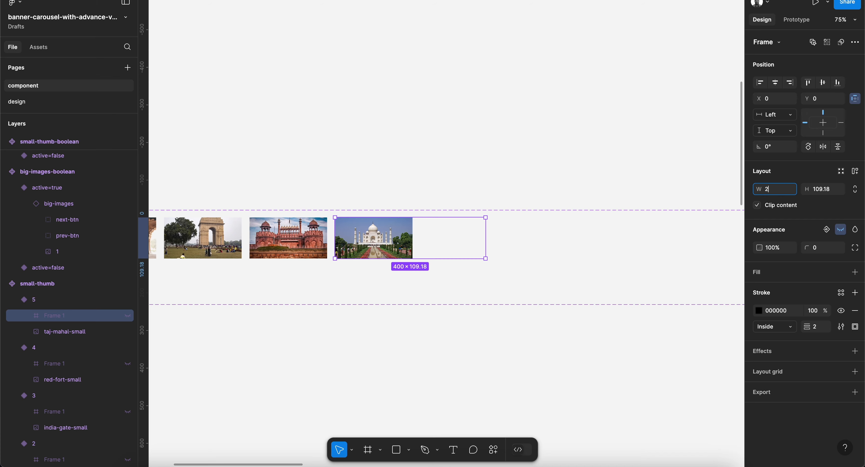
{"action": "type", "text": "06"}
{"action": "key", "text": "Return"}
{"action": "left_click", "coordinate": [51, 300]}
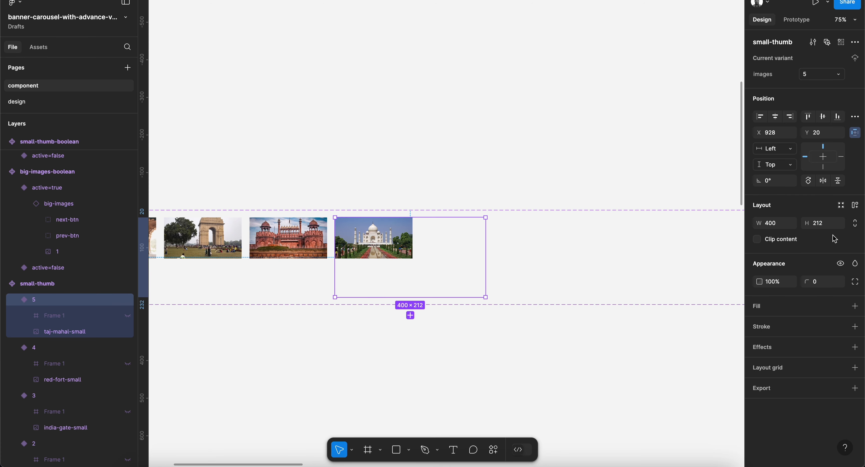
Shrink the small-thumb component set's boundary around its five variants to about 1171 × 167.
{"action": "scroll", "coordinate": [560, 284], "scroll_direction": "down", "scroll_amount": 3}
{"action": "left_click", "coordinate": [214, 229]}
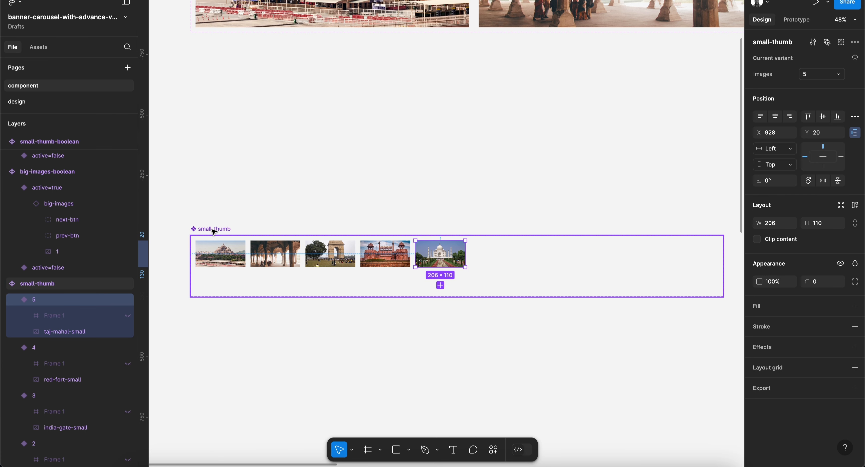
{"action": "left_click_drag", "start_coordinate": [728, 271], "coordinate": [474, 267]}
{"action": "left_click_drag", "start_coordinate": [383, 298], "coordinate": [383, 276]}
Inspect the thumbnail instances in the two variants of the small-thumb-boolean component set.
{"action": "scroll", "coordinate": [382, 276], "scroll_direction": "down", "scroll_amount": 3}
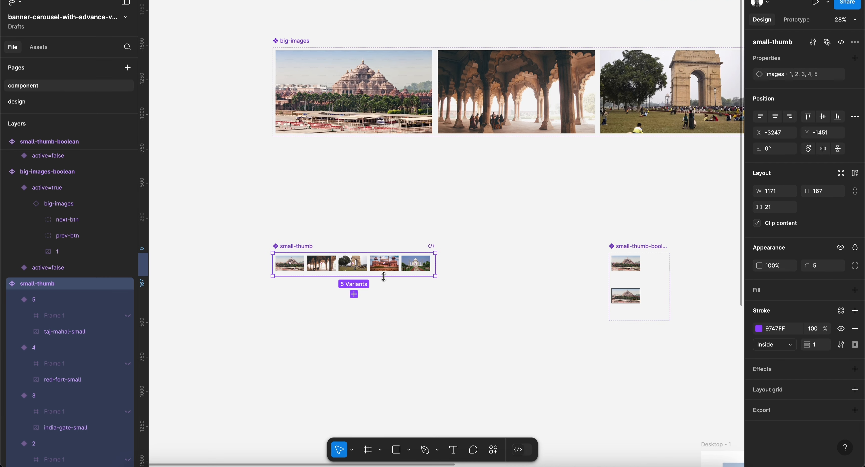
{"action": "scroll", "coordinate": [385, 276], "scroll_direction": "down", "scroll_amount": 5}
{"action": "scroll", "coordinate": [322, 109], "scroll_direction": "right", "scroll_amount": 5}
{"action": "scroll", "coordinate": [321, 108], "scroll_direction": "up", "scroll_amount": 4}
{"action": "scroll", "coordinate": [321, 108], "scroll_direction": "up", "scroll_amount": 4}
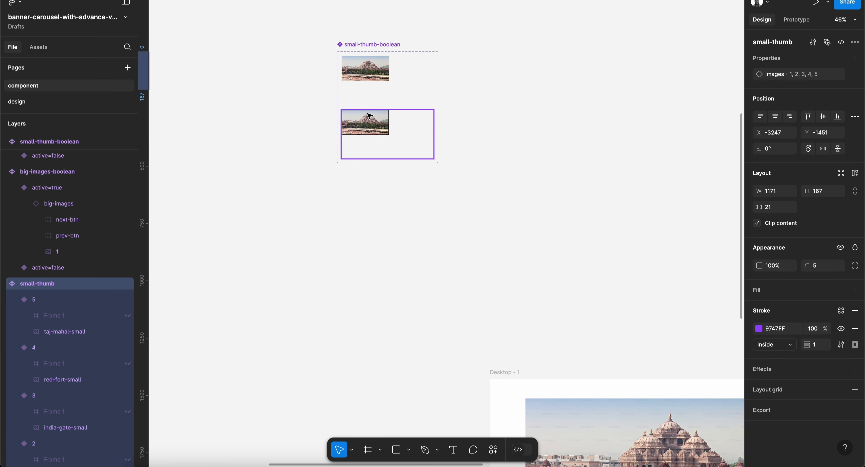
Move the active=true thumbnail variant up to Y 174 and shrink the small-thumb-boolean component set around both thumbnails.
{"action": "left_click_drag", "start_coordinate": [368, 114], "coordinate": [367, 95]}
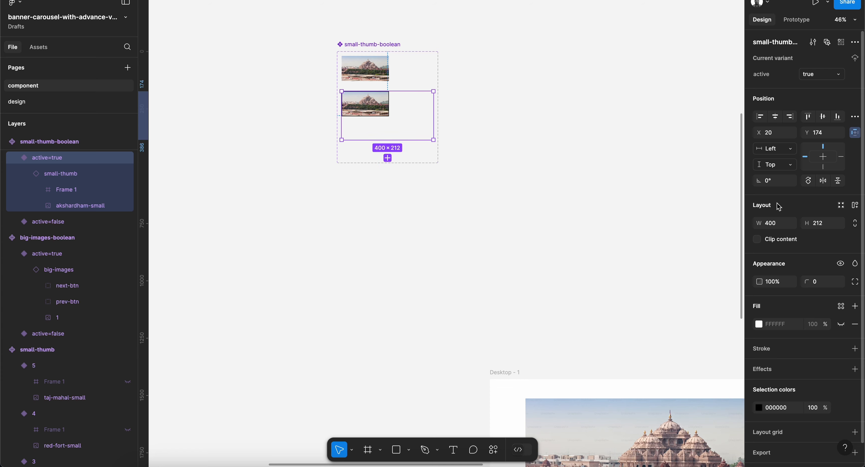
{"action": "left_click", "coordinate": [840, 205]}
{"action": "key", "text": "Tab"}
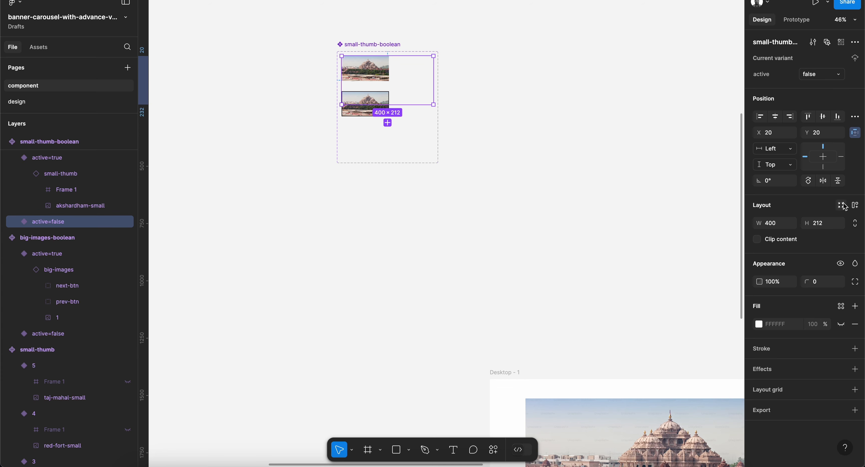
{"action": "left_click", "coordinate": [381, 46]}
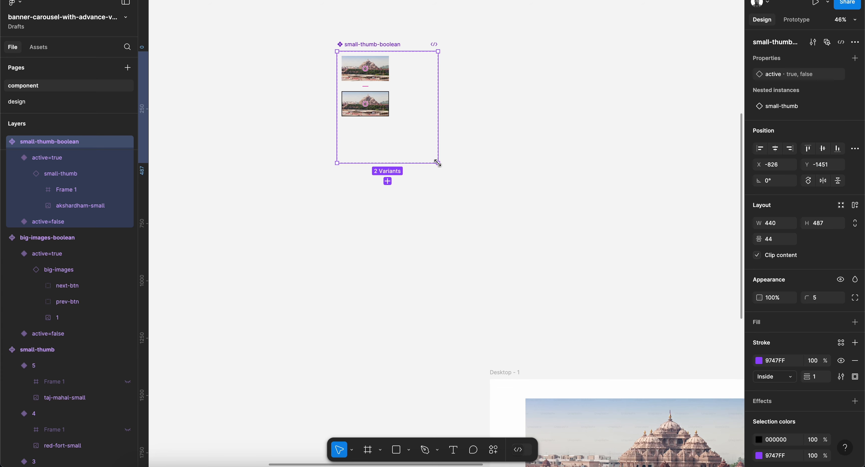
{"action": "left_click_drag", "start_coordinate": [438, 163], "coordinate": [400, 124]}
{"action": "left_click", "coordinate": [464, 174]}
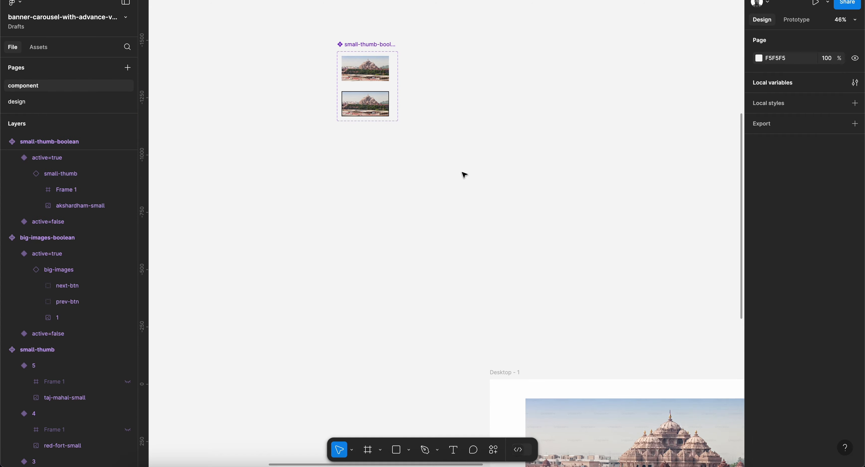
Widen the thumbnail row frame in Desktop - 1 to 1130 and set its auto layout gap to Auto.
{"action": "scroll", "coordinate": [463, 174], "scroll_direction": "down", "scroll_amount": 10}
{"action": "scroll", "coordinate": [468, 266], "scroll_direction": "up", "scroll_amount": 5}
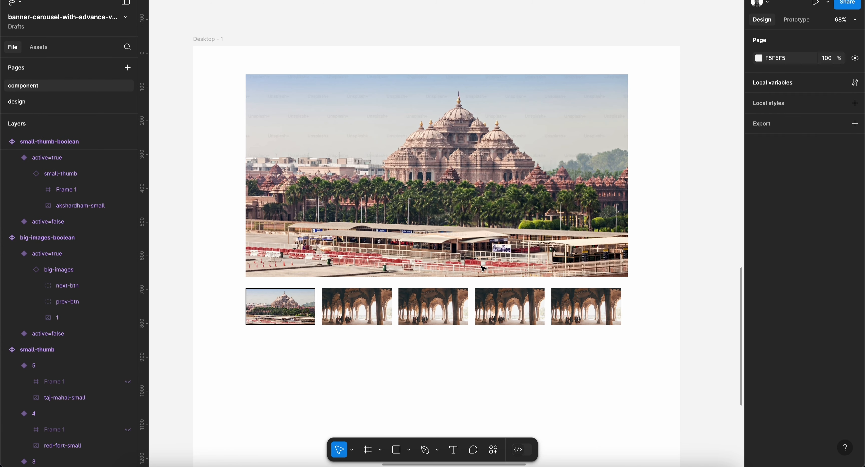
{"action": "left_click", "coordinate": [546, 293]}
{"action": "scroll", "coordinate": [631, 309], "scroll_direction": "up", "scroll_amount": 4}
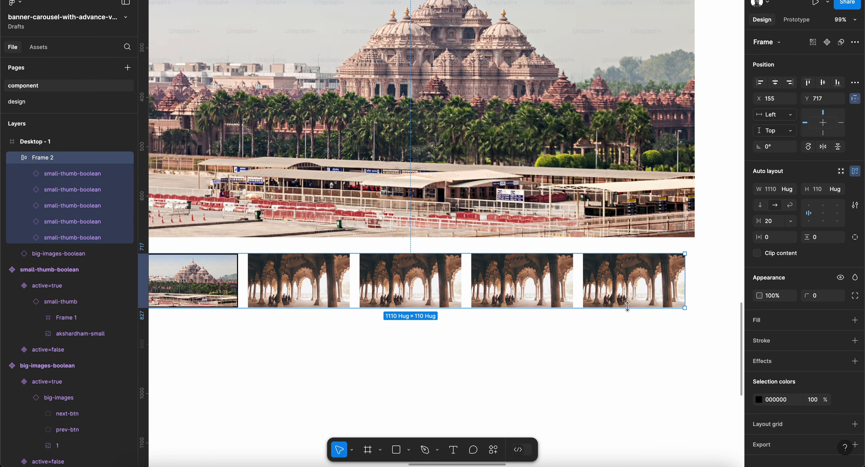
{"action": "left_click_drag", "start_coordinate": [652, 283], "coordinate": [662, 285]}
{"action": "scroll", "coordinate": [661, 285], "scroll_direction": "down", "scroll_amount": 2}
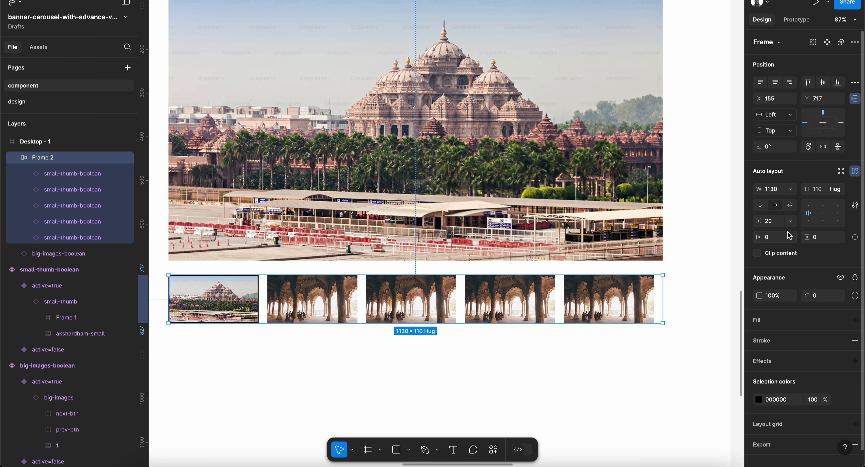
{"action": "left_click", "coordinate": [790, 221]}
{"action": "left_click", "coordinate": [791, 234]}
{"action": "scroll", "coordinate": [520, 344], "scroll_direction": "left", "scroll_amount": 2}
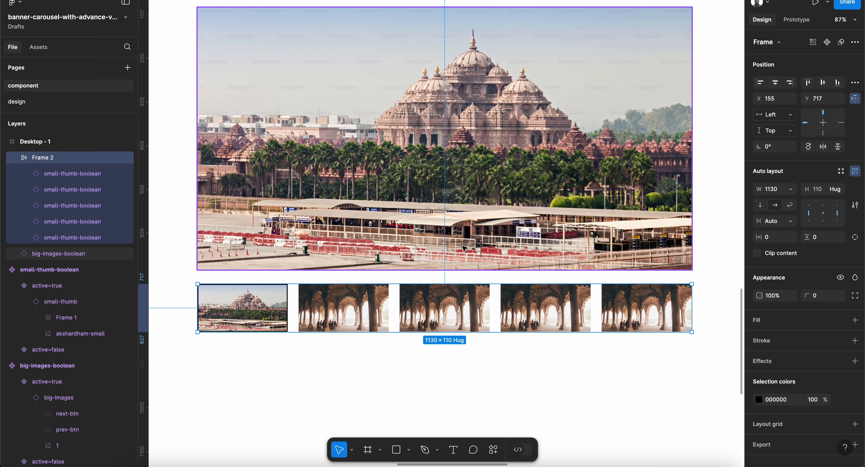
Nudge the thumbnail row up to Y 708, closer to the large banner image.
{"action": "key", "text": "Up"}
{"action": "key", "text": "Up"}
{"action": "key", "text": "Up"}
{"action": "key", "text": "Up"}
{"action": "key", "text": "Up"}
{"action": "key", "text": "Up"}
{"action": "key", "text": "Up"}
{"action": "key", "text": "Up"}
{"action": "key", "text": "Up"}
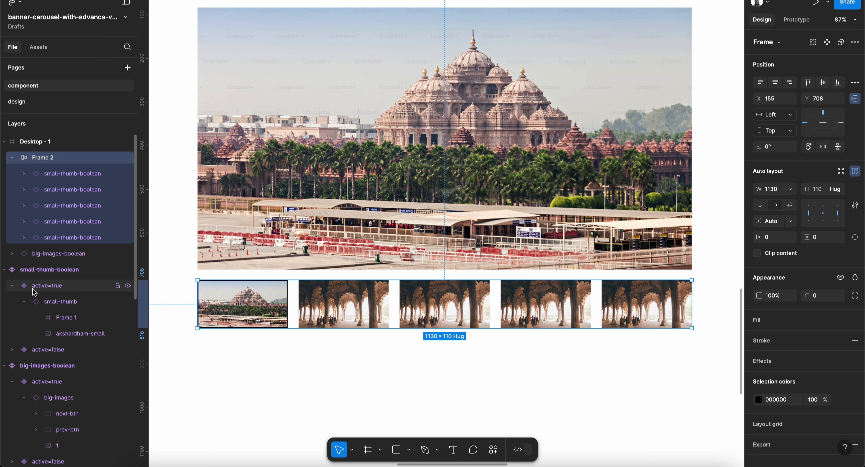
Keep the second thumbnail's images property at 2 and set the third thumbnail's images property to 3.
{"action": "left_click", "coordinate": [88, 222]}
{"action": "left_click", "coordinate": [343, 304]}
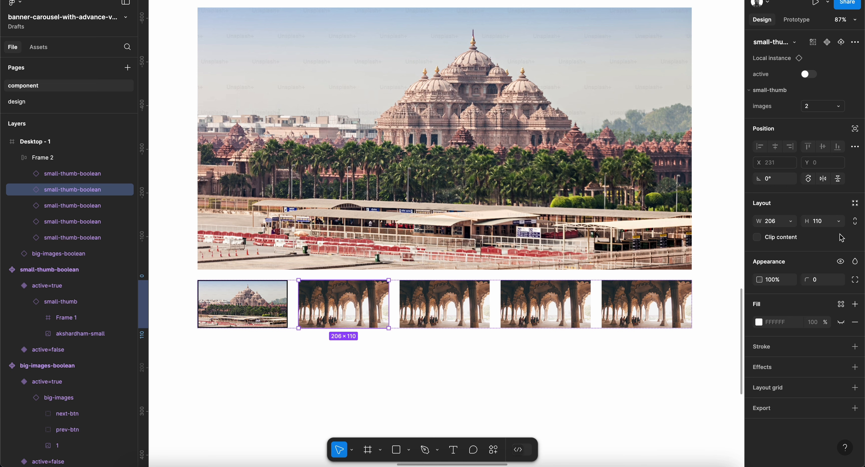
{"action": "left_click", "coordinate": [817, 106]}
{"action": "left_click", "coordinate": [818, 107]}
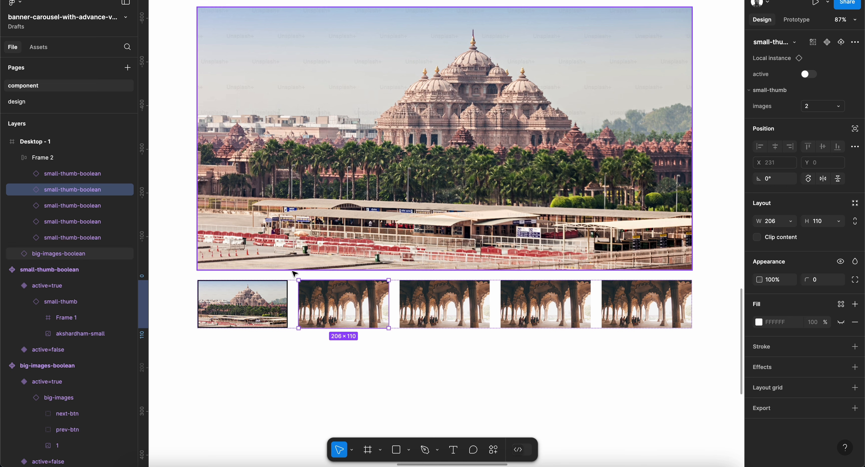
{"action": "left_click", "coordinate": [444, 303]}
{"action": "left_click", "coordinate": [820, 107]}
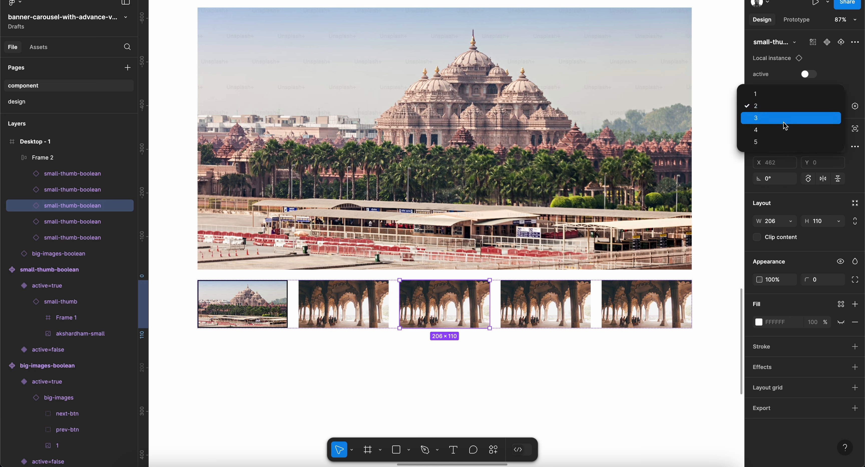
{"action": "left_click", "coordinate": [784, 122]}
Set the images property to 4 for the fourth thumbnail and to 5 for the fifth.
{"action": "key", "text": "Tab"}
{"action": "left_click", "coordinate": [819, 106]}
{"action": "left_click", "coordinate": [819, 133]}
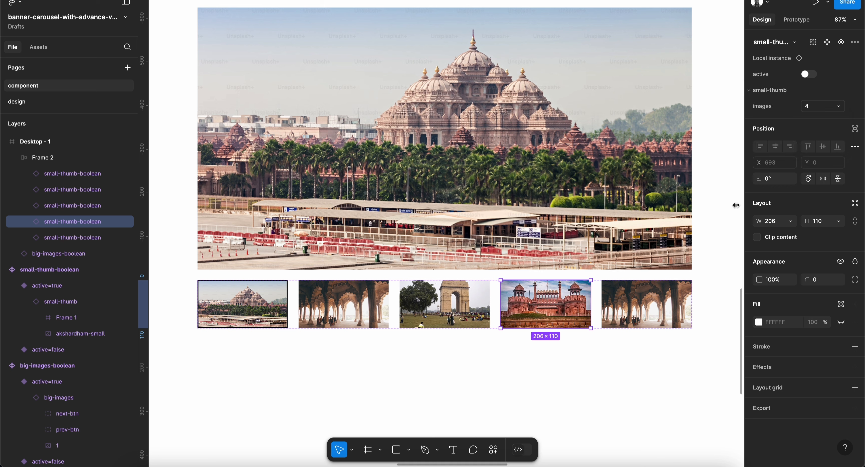
{"action": "key", "text": "Tab"}
{"action": "left_click", "coordinate": [819, 107]}
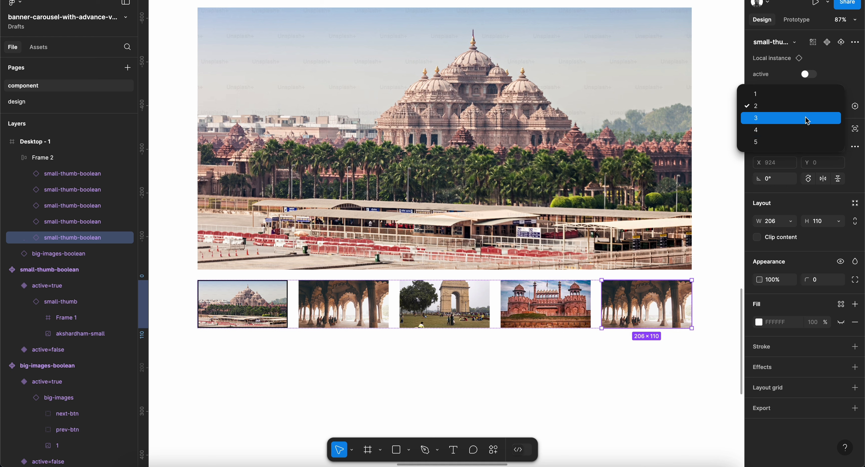
{"action": "left_click", "coordinate": [787, 141]}
Turn the large banner instance's active property on to preview its arrow buttons, and turn it back off.
{"action": "key", "text": "shift+Tab"}
{"action": "key", "text": "shift+Tab"}
{"action": "key", "text": "shift+Tab"}
{"action": "key", "text": "shift+Tab"}
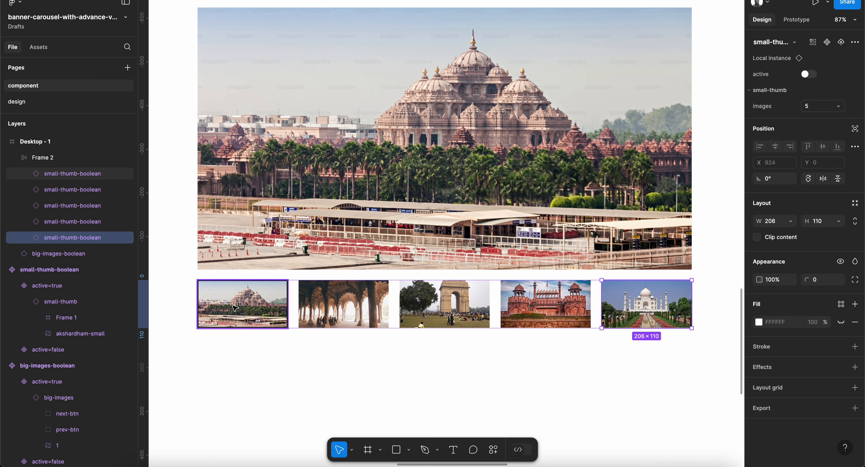
{"action": "scroll", "coordinate": [405, 239], "scroll_direction": "down", "scroll_amount": 2}
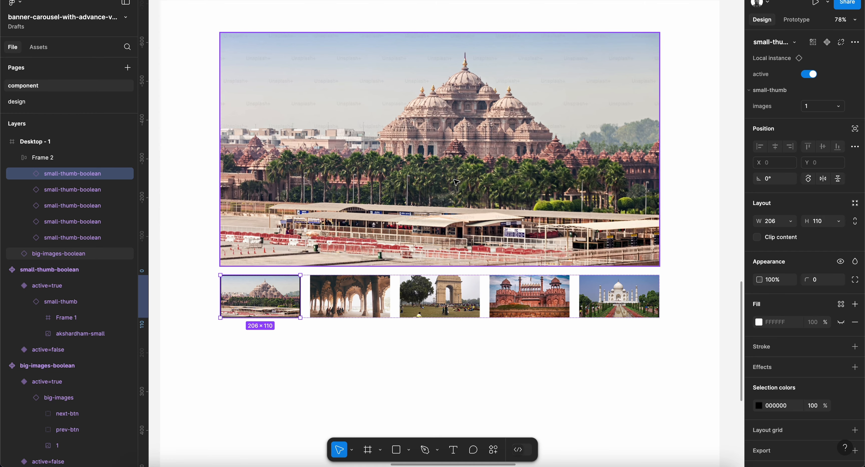
{"action": "left_click", "coordinate": [406, 239]}
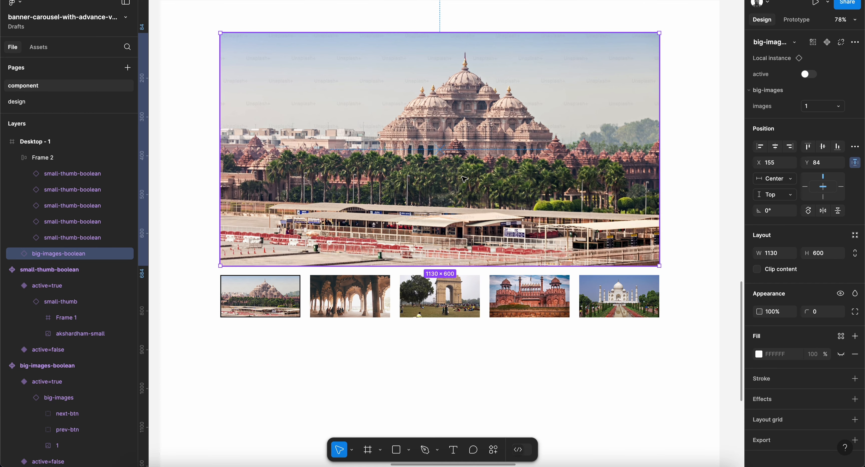
{"action": "left_click", "coordinate": [809, 75]}
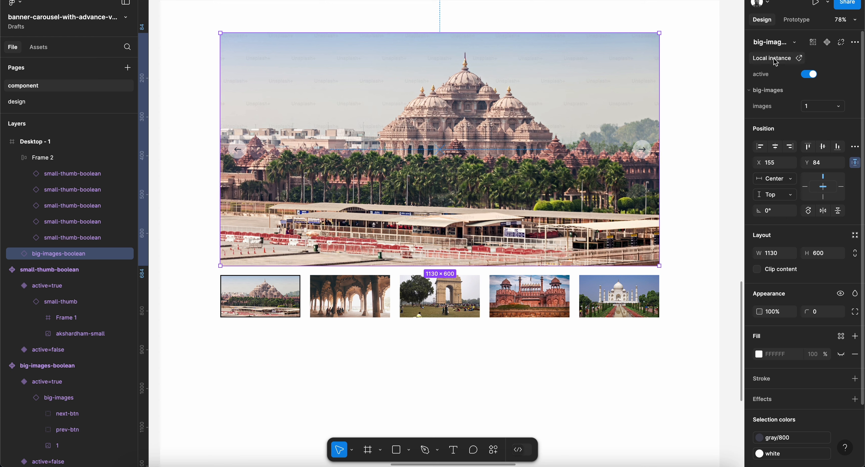
{"action": "left_click", "coordinate": [809, 75]}
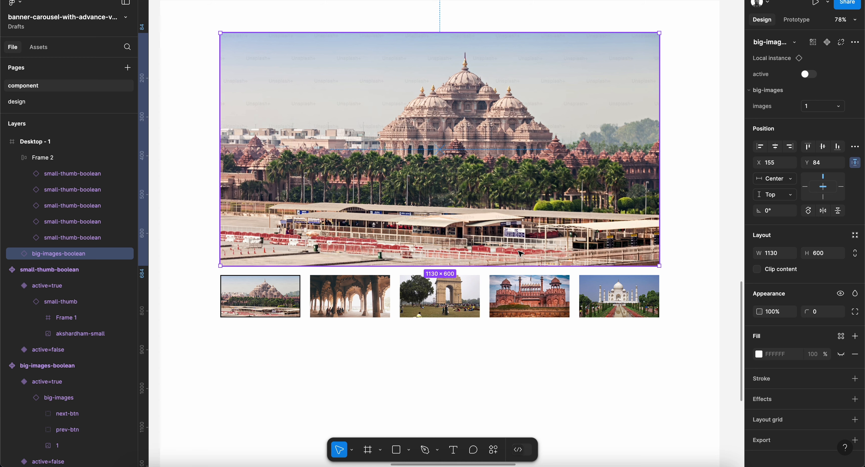
Try a While hovering interaction on the big-images-boolean active=false variant that changes it to active=true with Instant animation.
{"action": "scroll", "coordinate": [514, 225], "scroll_direction": "down", "scroll_amount": 5}
{"action": "scroll", "coordinate": [514, 225], "scroll_direction": "down", "scroll_amount": 3}
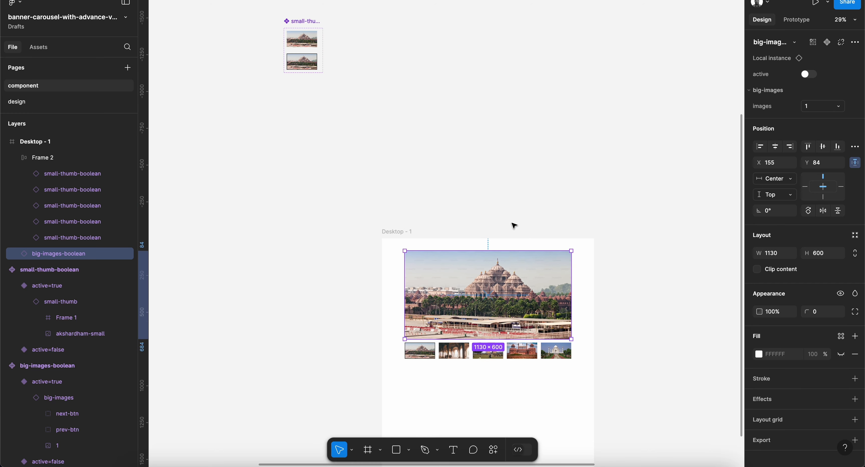
{"action": "scroll", "coordinate": [514, 225], "scroll_direction": "up", "scroll_amount": 10}
{"action": "scroll", "coordinate": [513, 225], "scroll_direction": "right", "scroll_amount": 5}
{"action": "scroll", "coordinate": [514, 225], "scroll_direction": "right", "scroll_amount": 5}
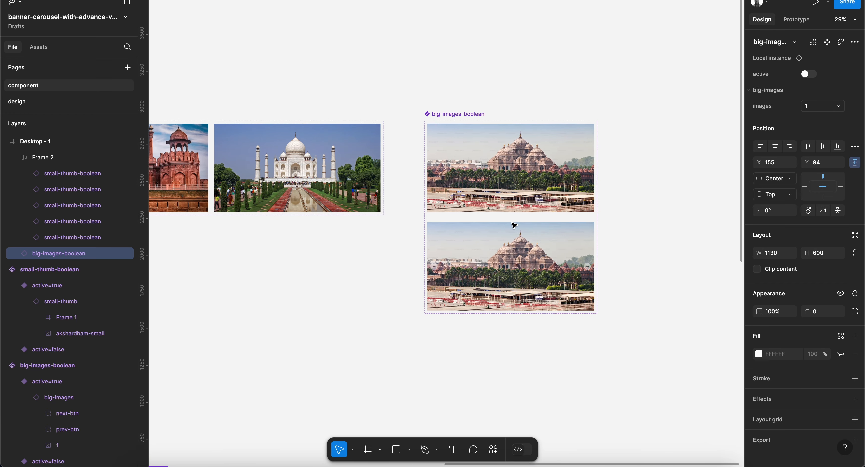
{"action": "scroll", "coordinate": [514, 226], "scroll_direction": "up", "scroll_amount": 3}
{"action": "left_click", "coordinate": [500, 159]}
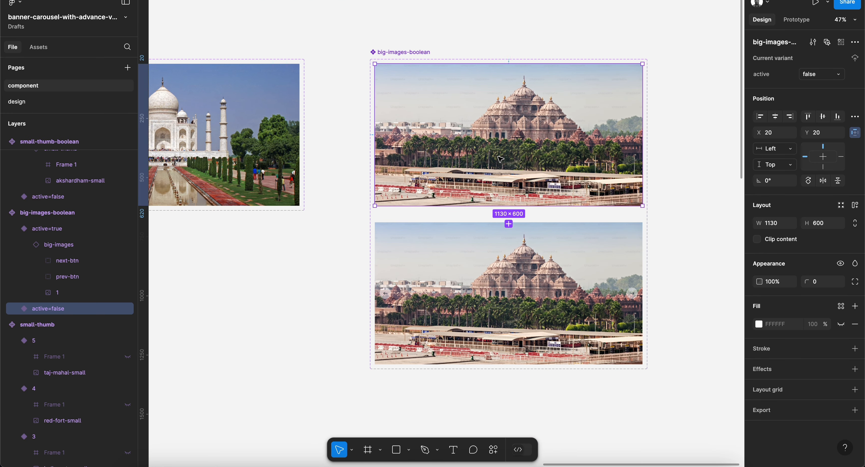
{"action": "scroll", "coordinate": [500, 159], "scroll_direction": "right", "scroll_amount": 3}
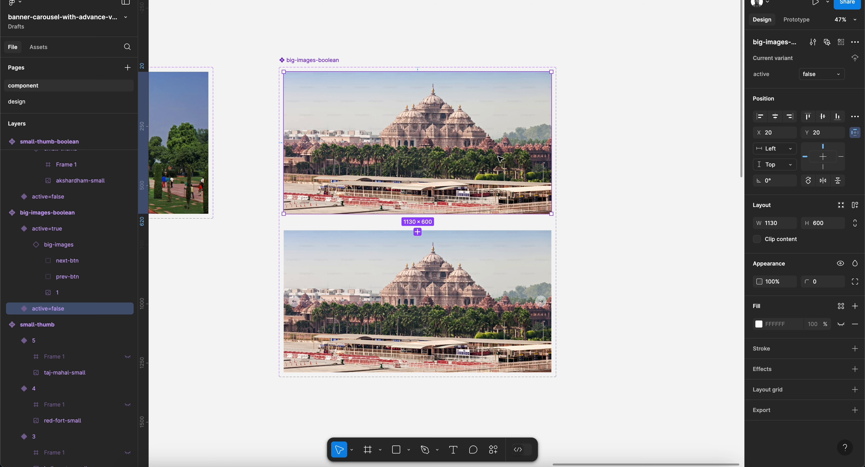
{"action": "left_click", "coordinate": [797, 20]}
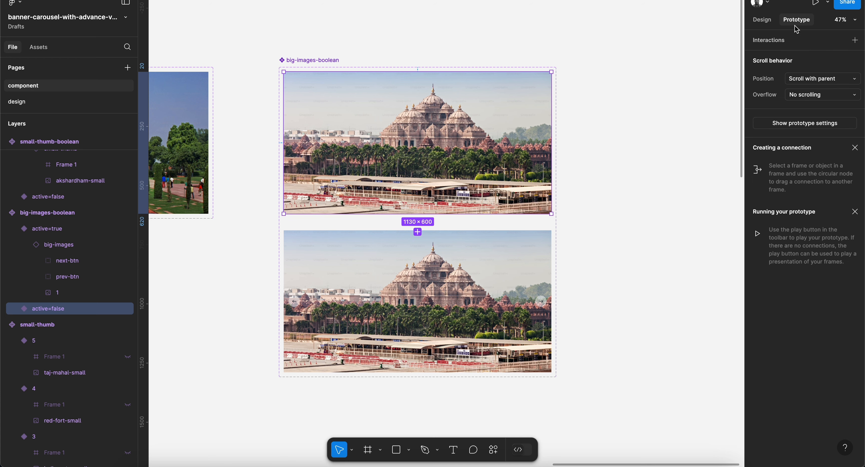
{"action": "scroll", "coordinate": [463, 220], "scroll_direction": "up", "scroll_amount": 3}
{"action": "left_click_drag", "start_coordinate": [400, 212], "coordinate": [399, 264]}
{"action": "scroll", "coordinate": [400, 265], "scroll_direction": "down", "scroll_amount": 2}
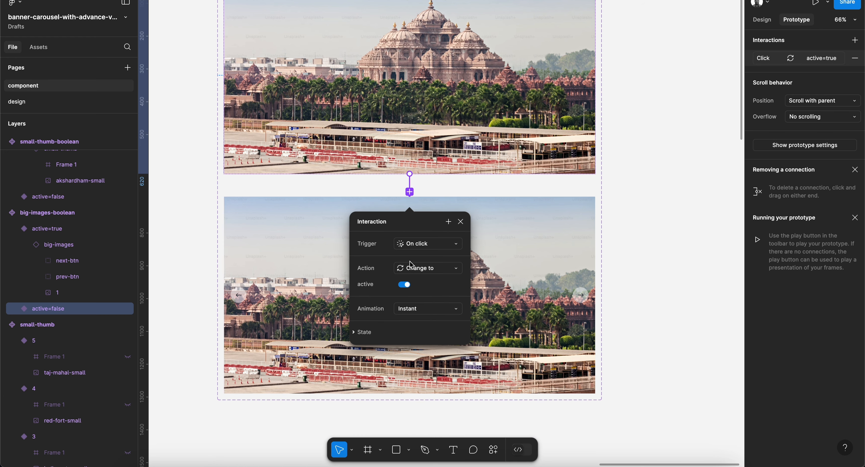
{"action": "left_click", "coordinate": [427, 241]}
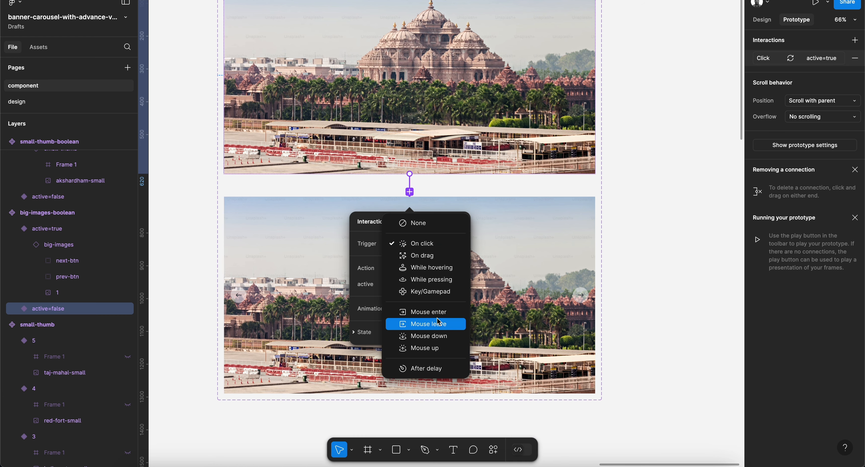
{"action": "left_click", "coordinate": [434, 270]}
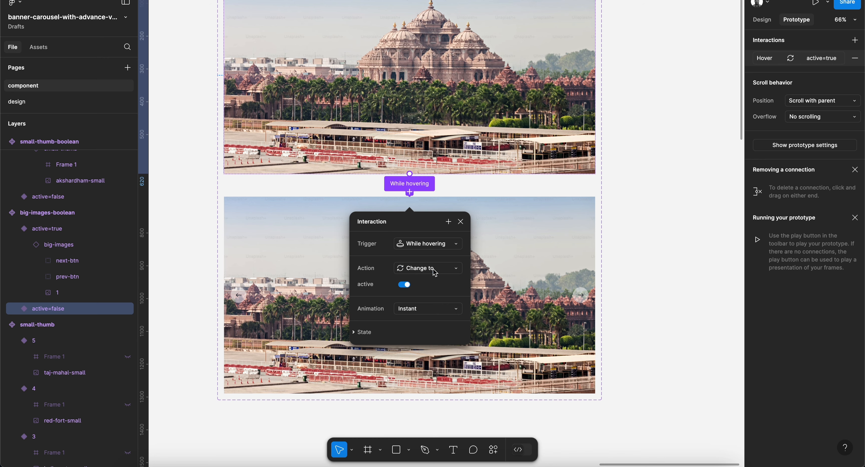
Remove the hover interaction from the big-images-boolean active=false variant.
{"action": "left_click", "coordinate": [460, 221]}
{"action": "left_click", "coordinate": [855, 58]}
{"action": "scroll", "coordinate": [524, 230], "scroll_direction": "down", "scroll_amount": 4}
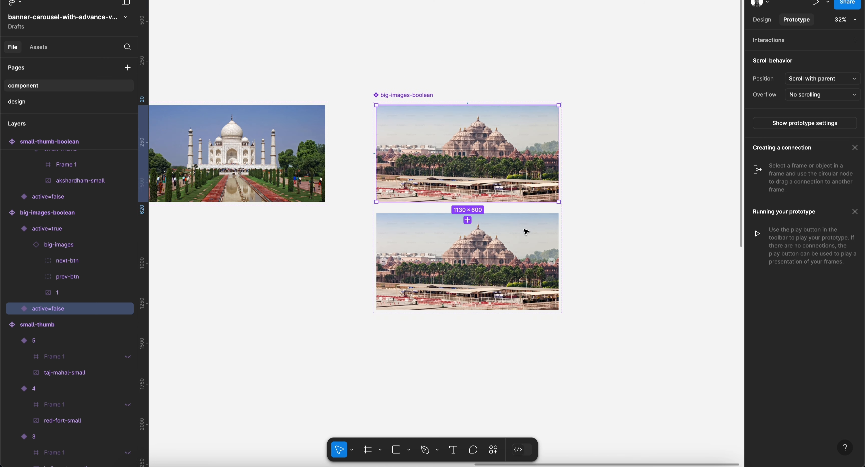
Select the Desktop - 1 frame and run its prototype presentation to preview the carousel layout.
{"action": "key", "text": "shift+e"}
{"action": "scroll", "coordinate": [489, 337], "scroll_direction": "down", "scroll_amount": 3}
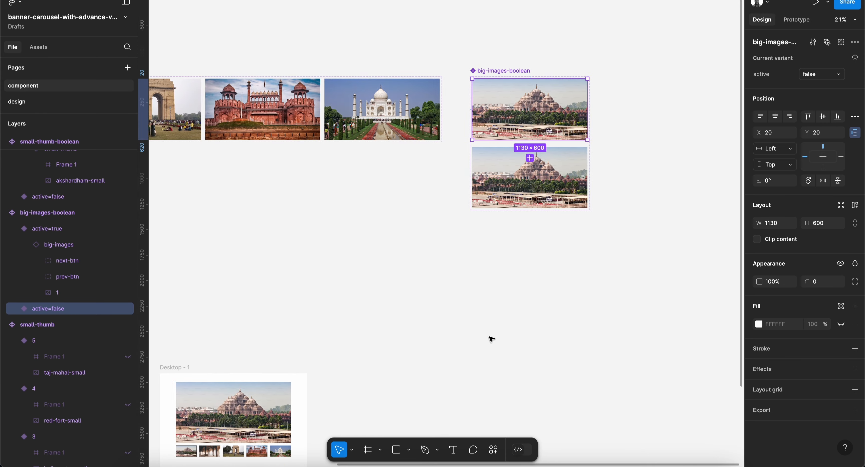
{"action": "scroll", "coordinate": [491, 339], "scroll_direction": "down", "scroll_amount": 3}
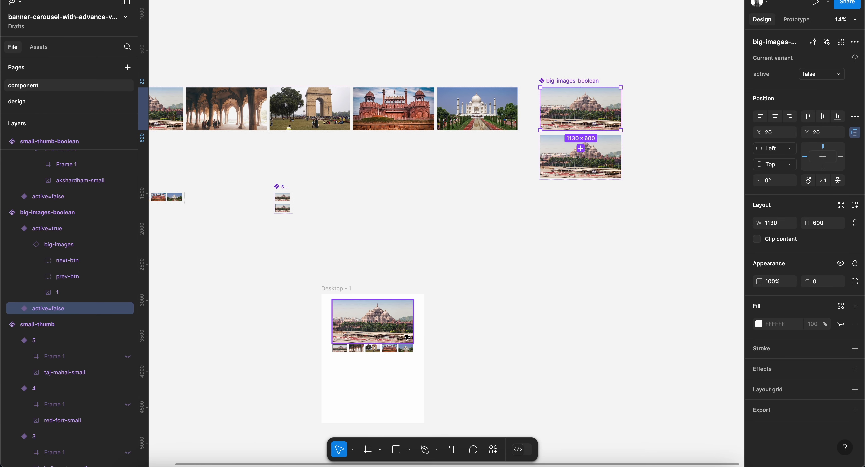
{"action": "scroll", "coordinate": [407, 337], "scroll_direction": "up", "scroll_amount": 3}
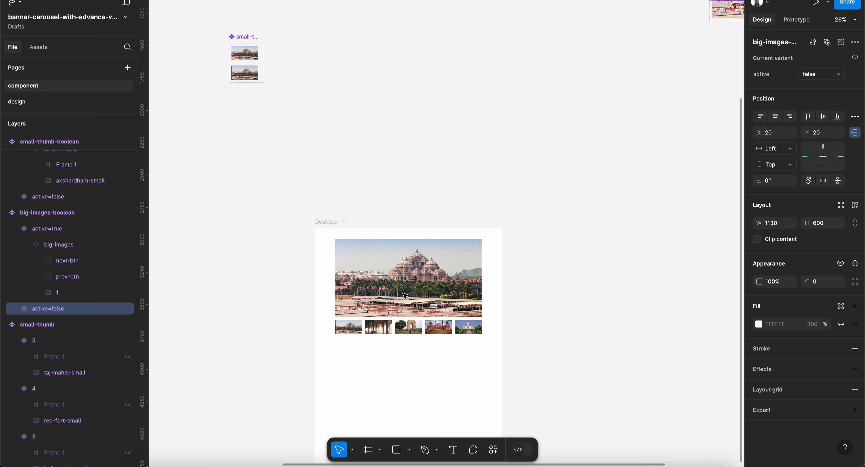
{"action": "scroll", "coordinate": [406, 296], "scroll_direction": "up", "scroll_amount": 3}
{"action": "left_click", "coordinate": [405, 183]}
{"action": "scroll", "coordinate": [406, 223], "scroll_direction": "down", "scroll_amount": 3}
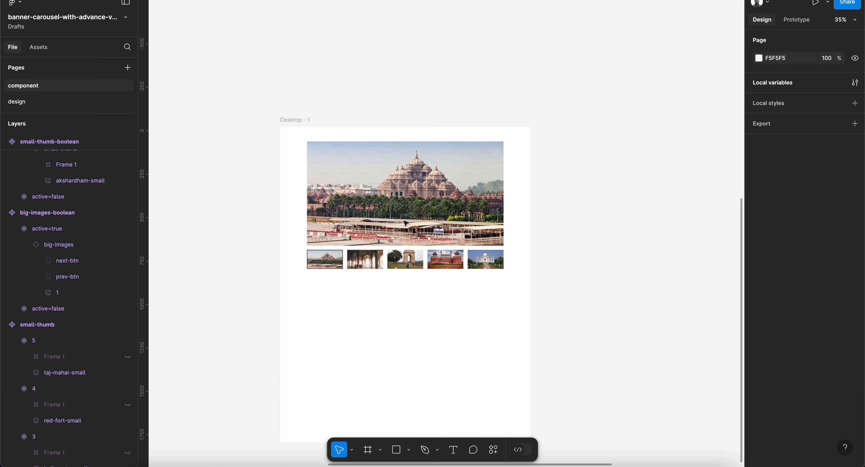
{"action": "scroll", "coordinate": [406, 223], "scroll_direction": "up", "scroll_amount": 2}
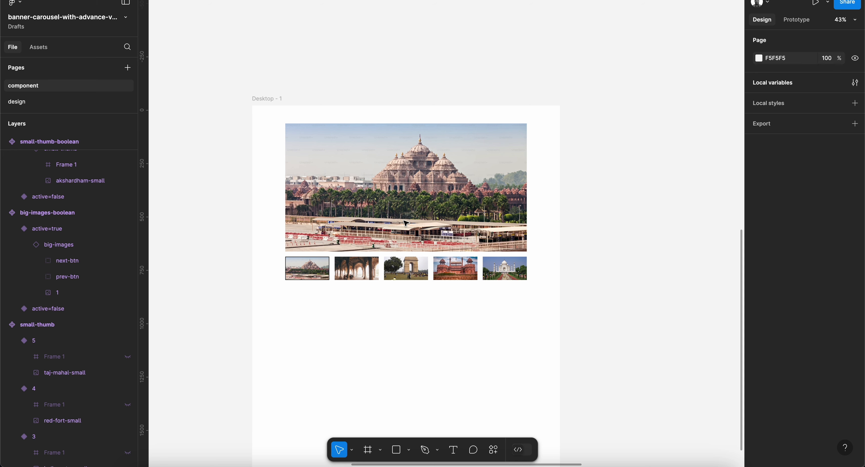
{"action": "left_click", "coordinate": [252, 99]}
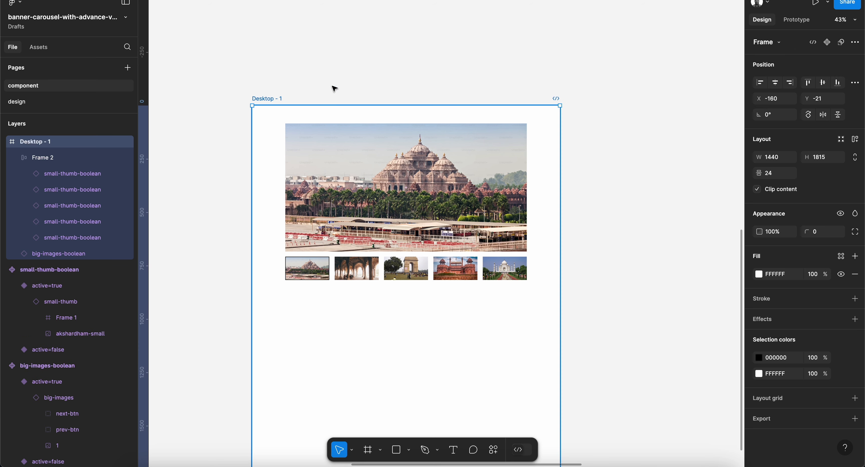
{"action": "left_click", "coordinate": [815, 4]}
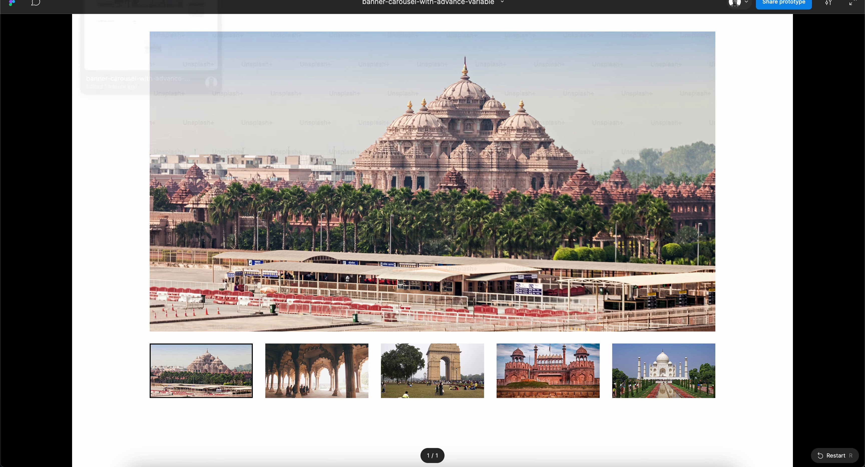
Return from the prototype preview to the design file and inspect the first thumbnail instance's properties.
{"action": "left_click", "coordinate": [150, 1]}
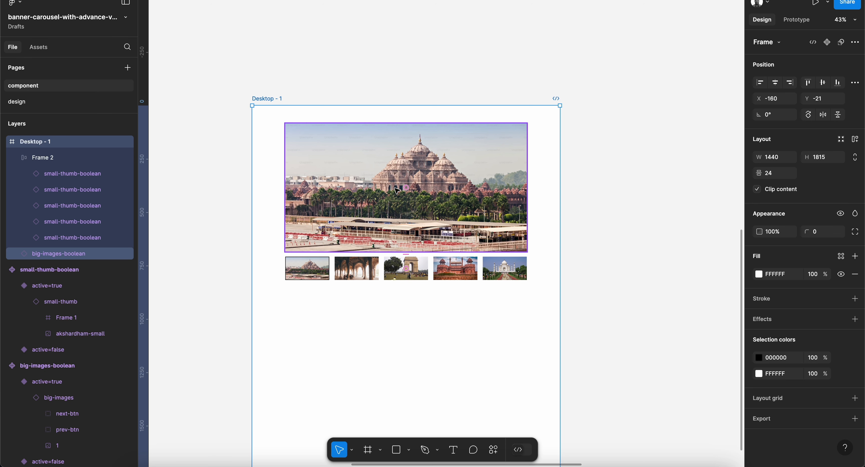
{"action": "left_click", "coordinate": [348, 302]}
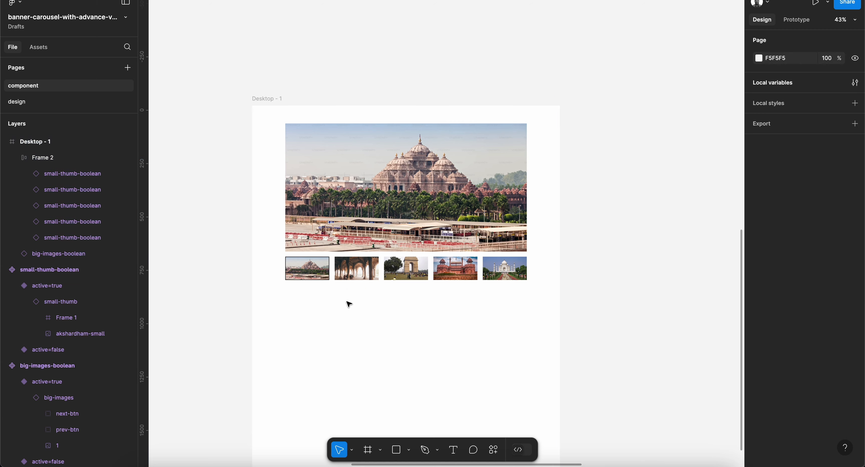
{"action": "scroll", "coordinate": [325, 293], "scroll_direction": "up", "scroll_amount": 4}
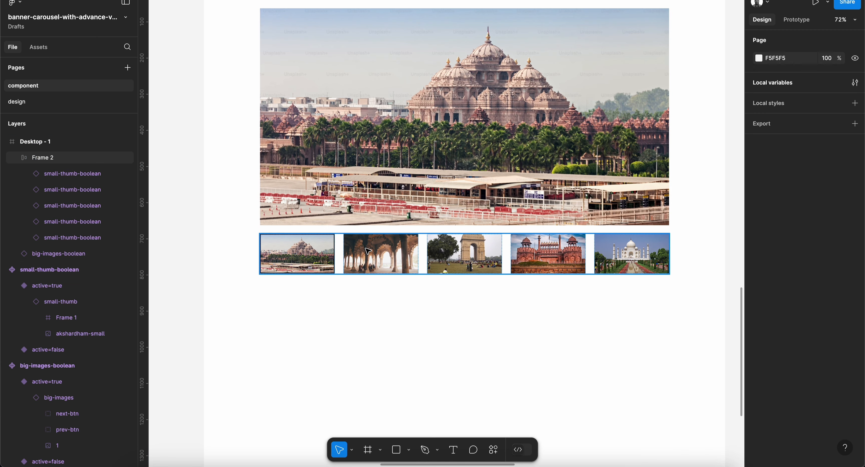
{"action": "double_click", "coordinate": [311, 264]}
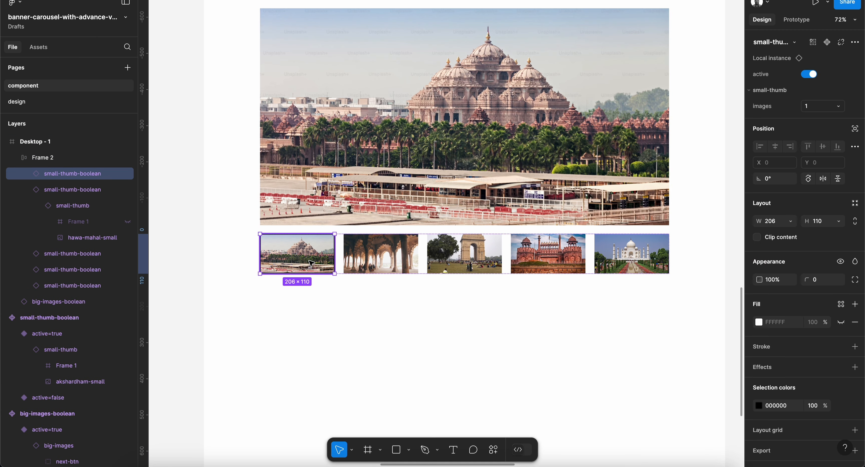
{"action": "left_click", "coordinate": [26, 190]}
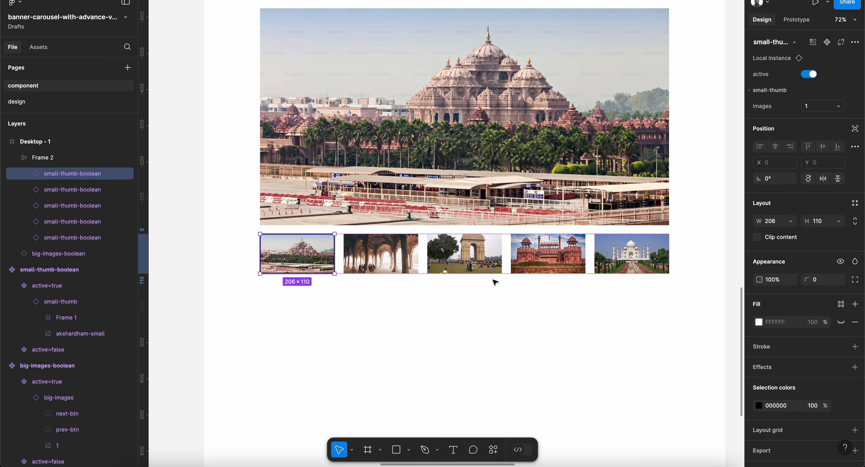
{"action": "scroll", "coordinate": [495, 282], "scroll_direction": "up", "scroll_amount": 2}
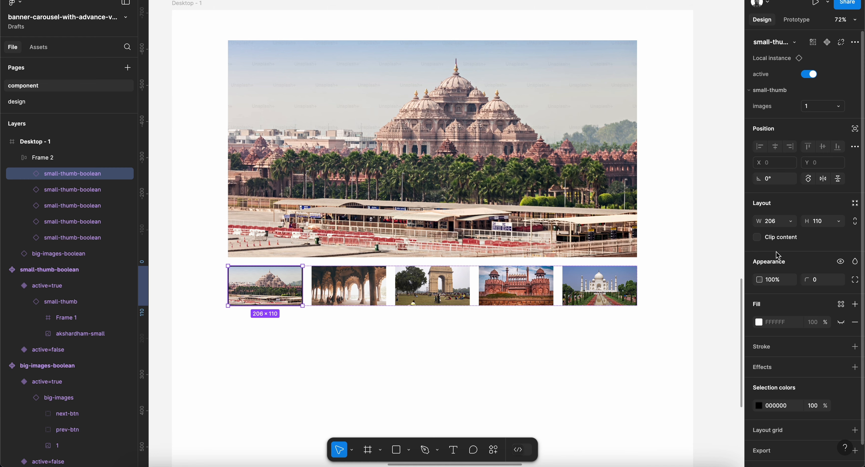
Review the big-mages-boolean and small-mages-boolean groups in the local variables collection.
{"action": "left_click", "coordinate": [719, 220]}
{"action": "left_click", "coordinate": [855, 83]}
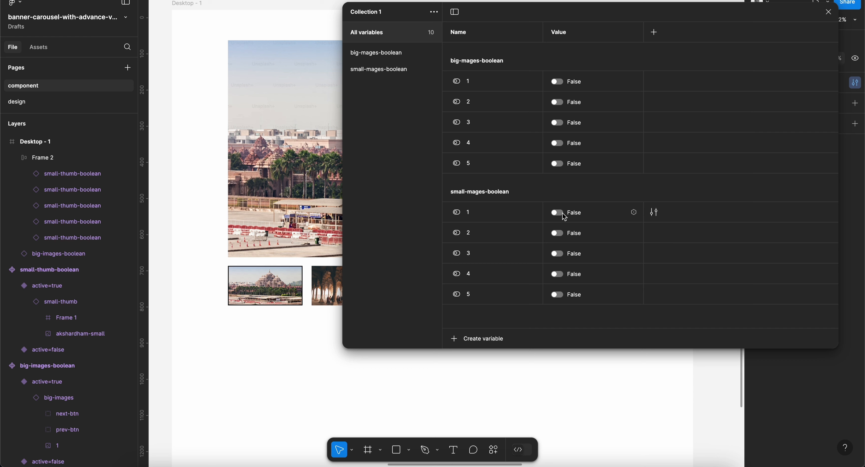
{"action": "left_click", "coordinate": [828, 12]}
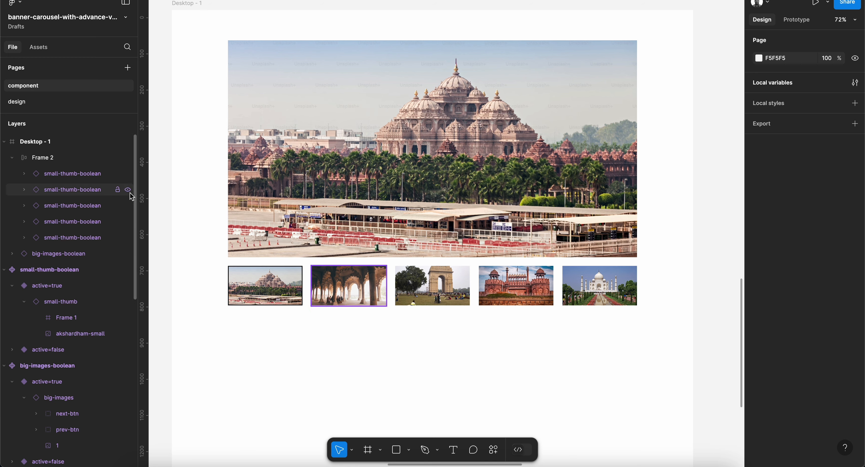
Bind the first thumbnail's active property to variable 1 of the small-mages-boolean group.
{"action": "left_click", "coordinate": [87, 175]}
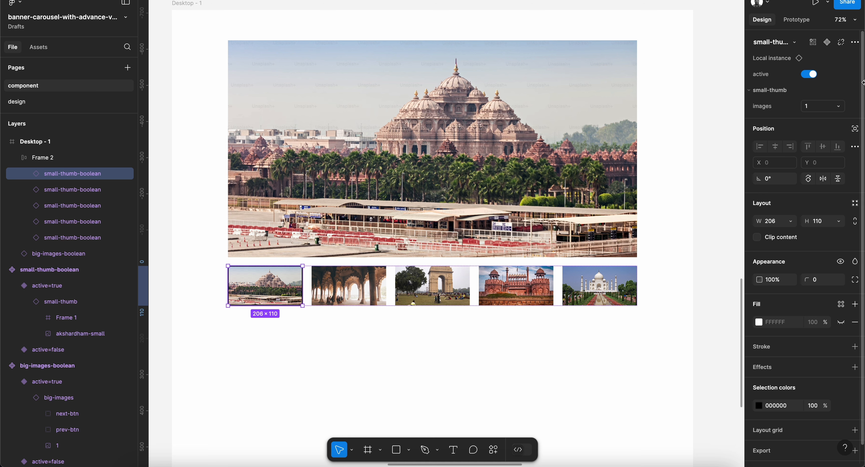
{"action": "mouse_move", "coordinate": [850, 81]}
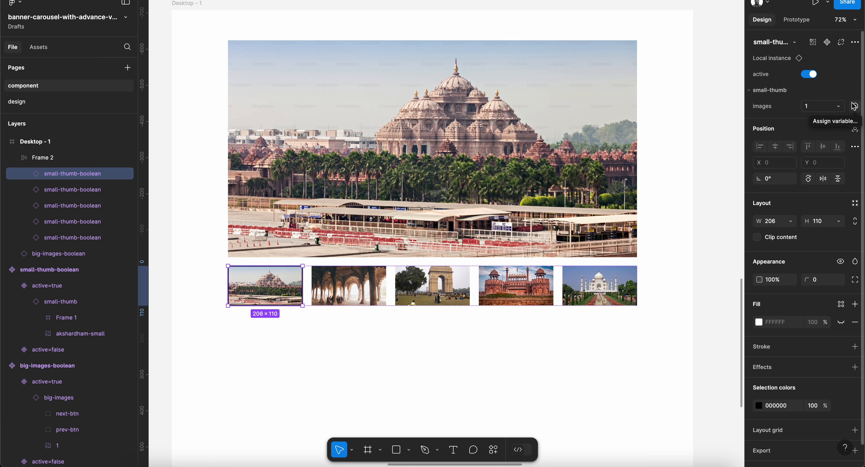
{"action": "left_click", "coordinate": [855, 107]}
{"action": "left_click", "coordinate": [855, 106]}
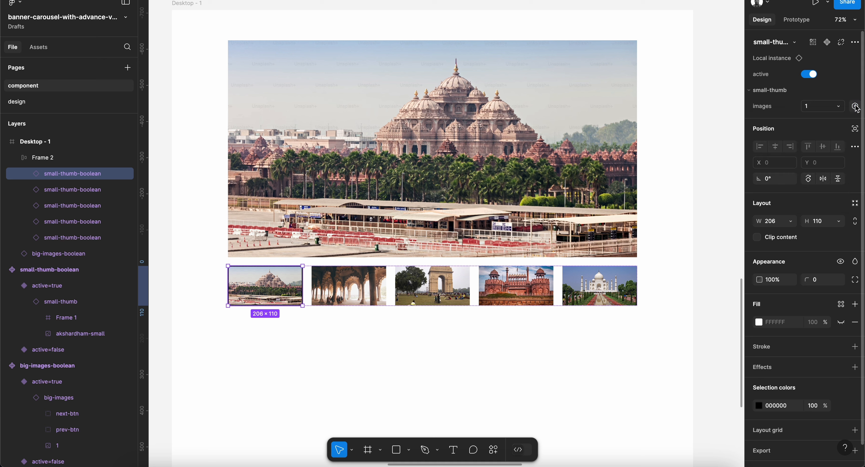
{"action": "left_click", "coordinate": [855, 74]}
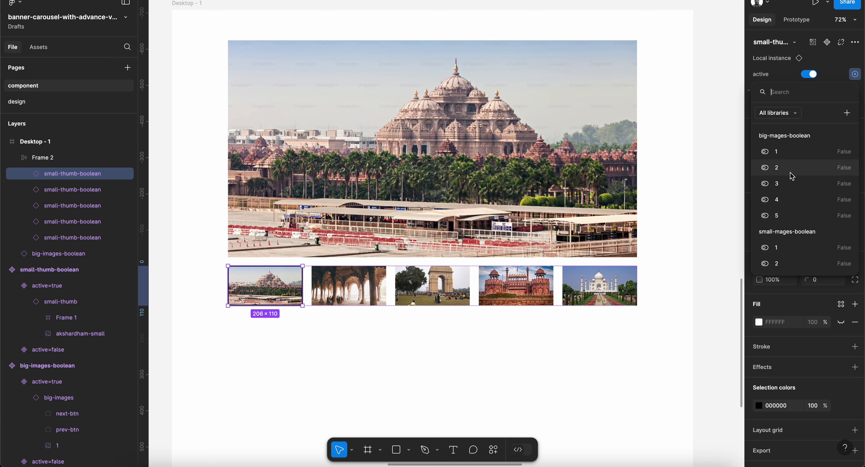
{"action": "scroll", "coordinate": [792, 176], "scroll_direction": "down", "scroll_amount": 2}
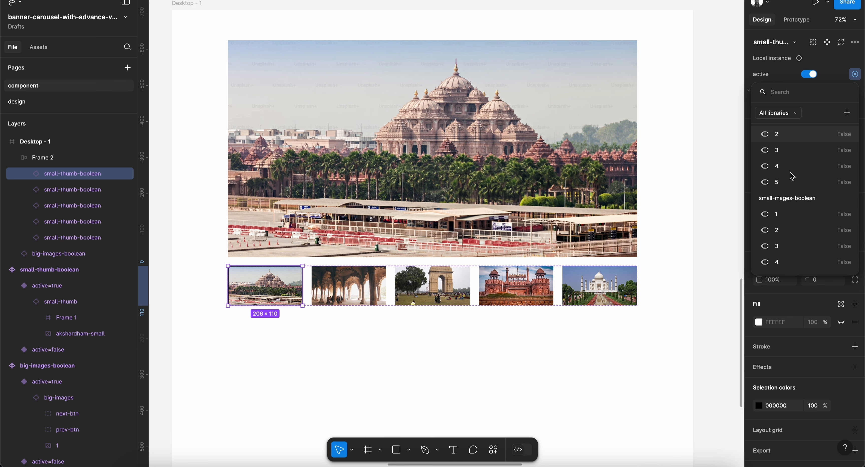
{"action": "left_click", "coordinate": [787, 215]}
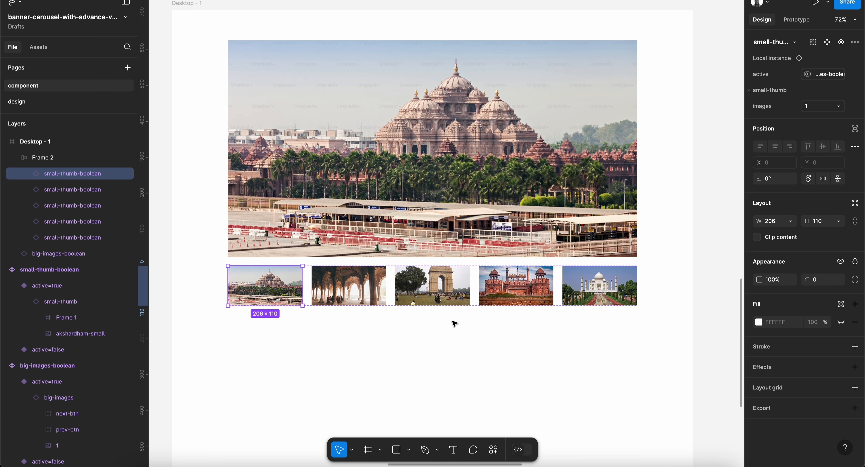
Bind the second thumbnail's active property to variable 2 of the small-mages-boolean group.
{"action": "left_click", "coordinate": [376, 292]}
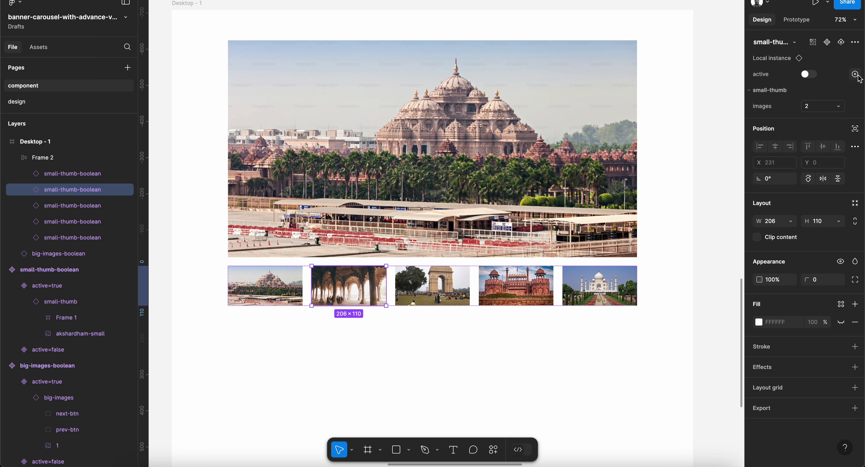
{"action": "left_click", "coordinate": [855, 75]}
{"action": "scroll", "coordinate": [787, 223], "scroll_direction": "down", "scroll_amount": 3}
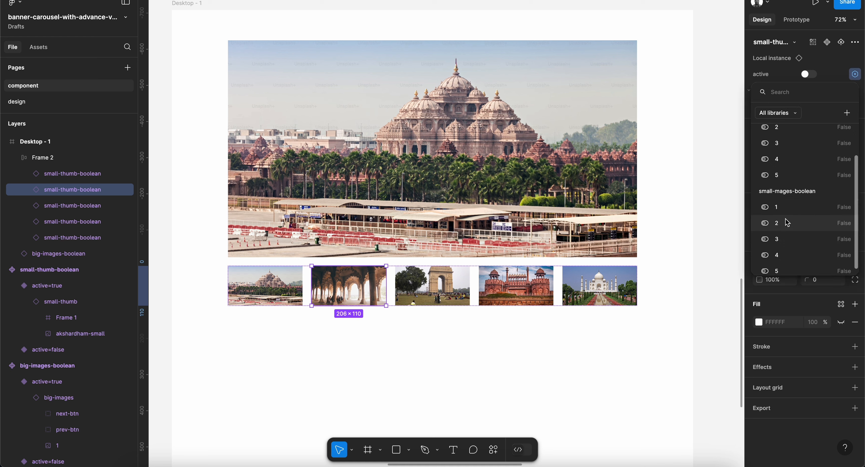
{"action": "key", "text": "Escape"}
Bind the third thumbnail's active property to variable 3 of the small-mages-boolean group.
{"action": "left_click", "coordinate": [432, 286]}
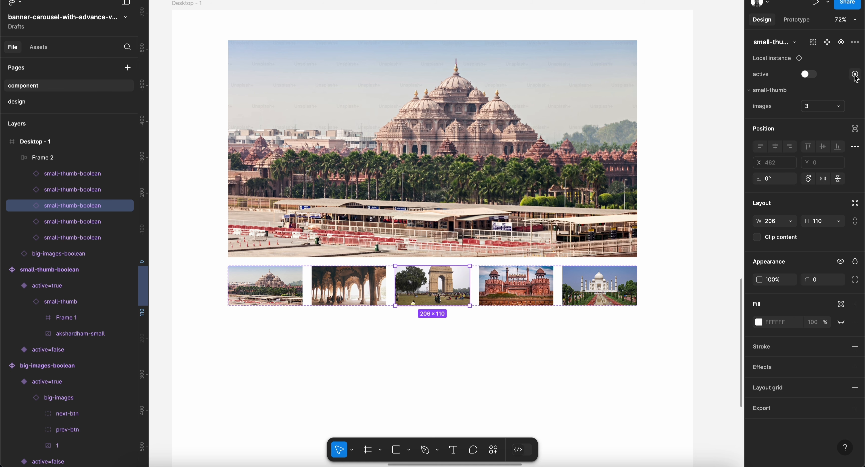
{"action": "left_click", "coordinate": [854, 75]}
{"action": "scroll", "coordinate": [799, 228], "scroll_direction": "down", "scroll_amount": 3}
{"action": "left_click", "coordinate": [796, 231]}
Bind the fourth thumbnail's active property to variable 4 of the small-mages-boolean group, detaching and reassigning it once.
{"action": "left_click", "coordinate": [513, 296]}
{"action": "left_click", "coordinate": [855, 75]}
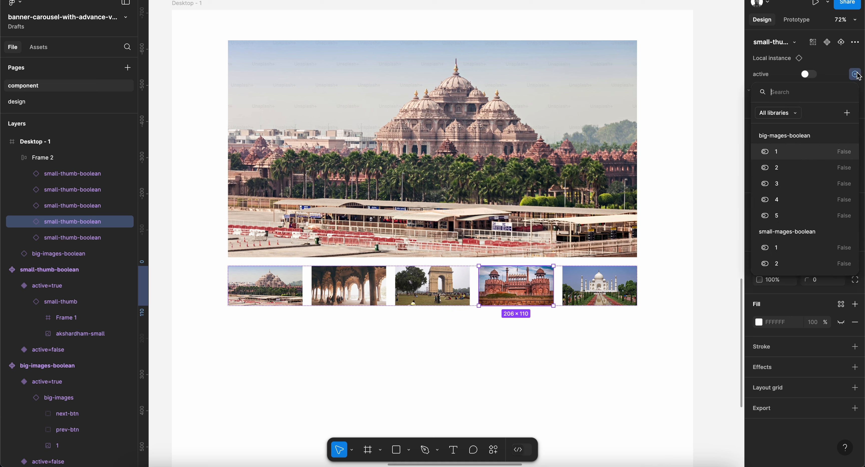
{"action": "scroll", "coordinate": [806, 201], "scroll_direction": "down", "scroll_amount": 3}
{"action": "left_click", "coordinate": [793, 243]}
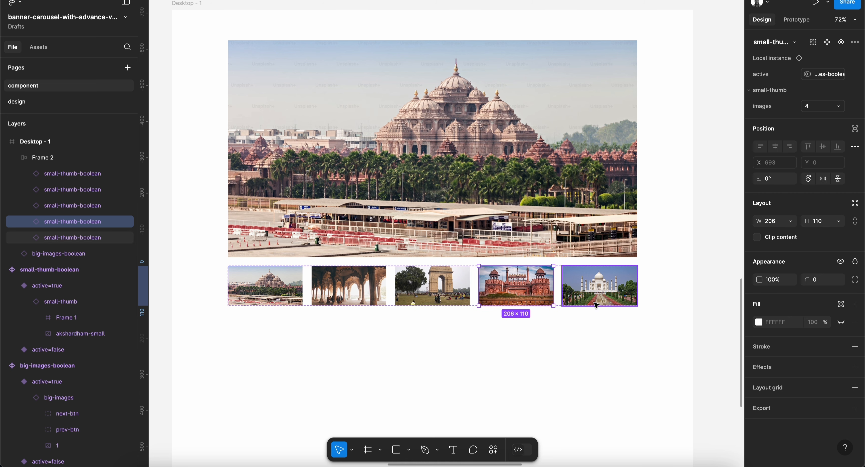
{"action": "left_click", "coordinate": [855, 74]}
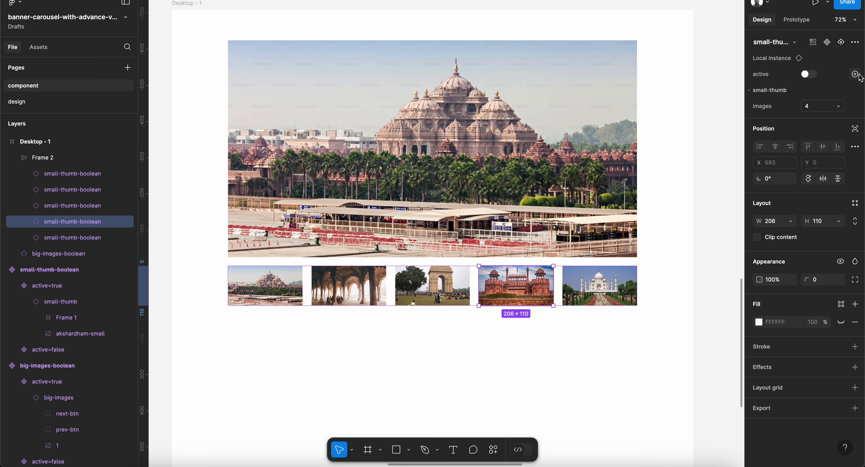
{"action": "left_click", "coordinate": [855, 75]}
{"action": "scroll", "coordinate": [799, 249], "scroll_direction": "down", "scroll_amount": 3}
{"action": "left_click", "coordinate": [794, 248]}
Bind the fifth thumbnail's active property to variable 5 of the small-mages-boolean group.
{"action": "left_click", "coordinate": [618, 278]}
{"action": "left_click", "coordinate": [856, 74]}
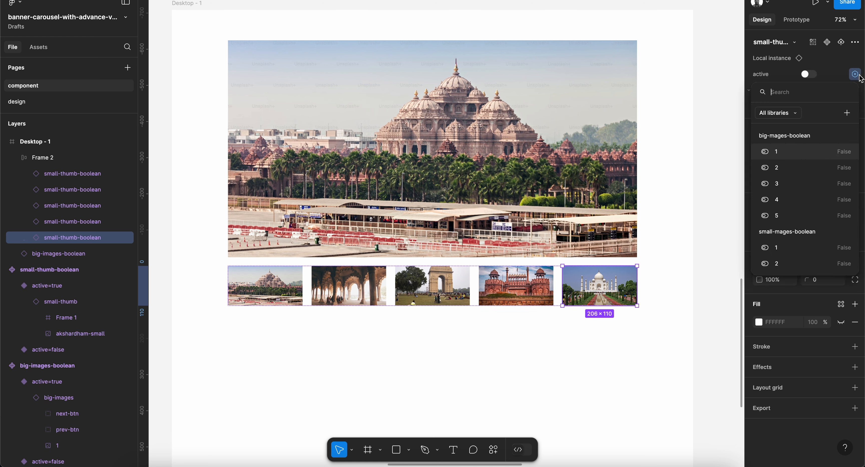
{"action": "scroll", "coordinate": [806, 215], "scroll_direction": "down", "scroll_amount": 2}
{"action": "left_click", "coordinate": [788, 267]}
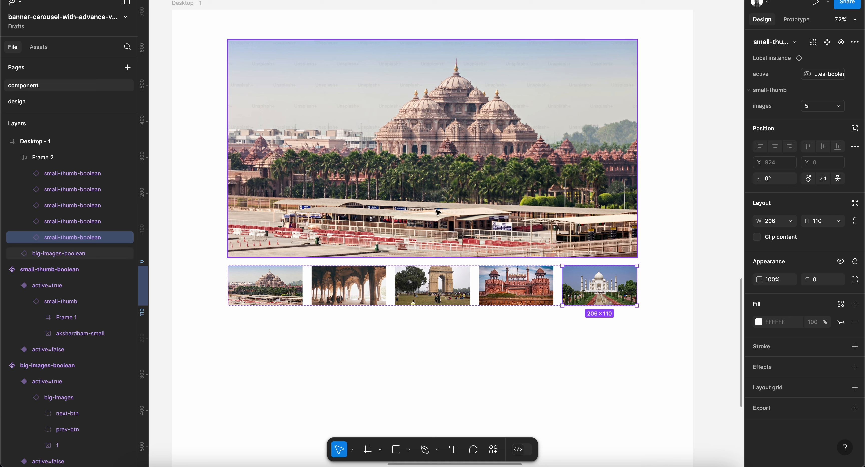
Duplicate the large banner instance in place four times to stack five big-images-boolean instances in Desktop - 1.
{"action": "left_click", "coordinate": [493, 185]}
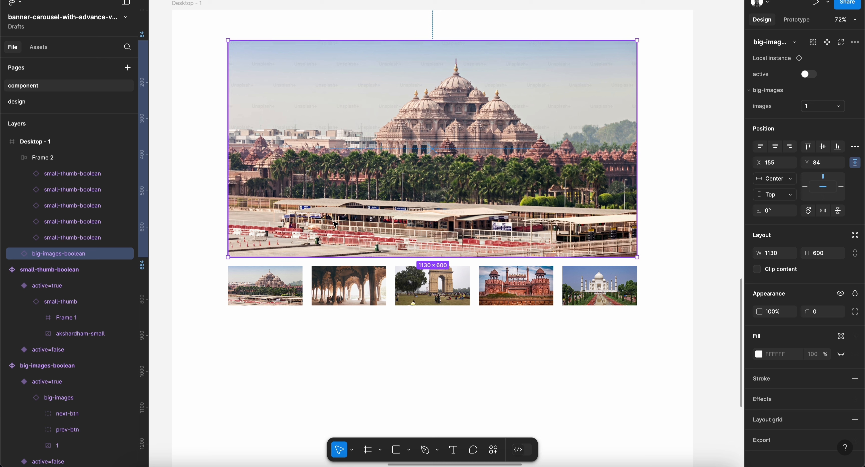
{"action": "key", "text": "ctrl+d"}
{"action": "left_click", "coordinate": [14, 159]}
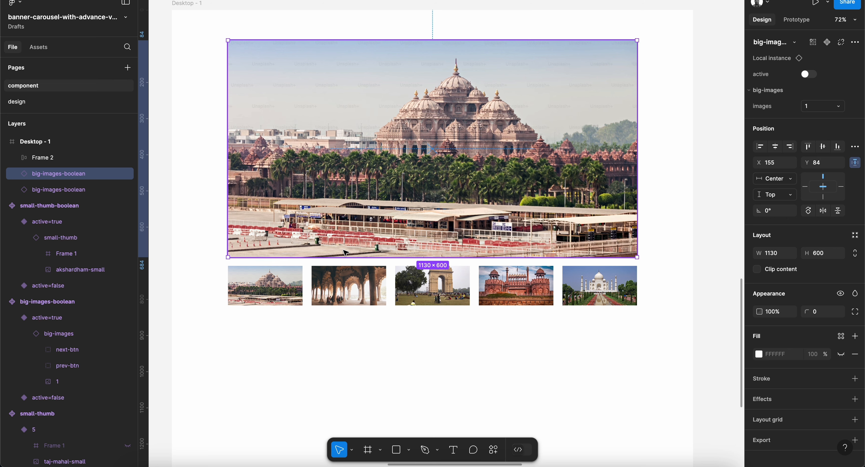
{"action": "key", "text": "super+d"}
{"action": "key", "text": "super+d"}
{"action": "key", "text": "super+d"}
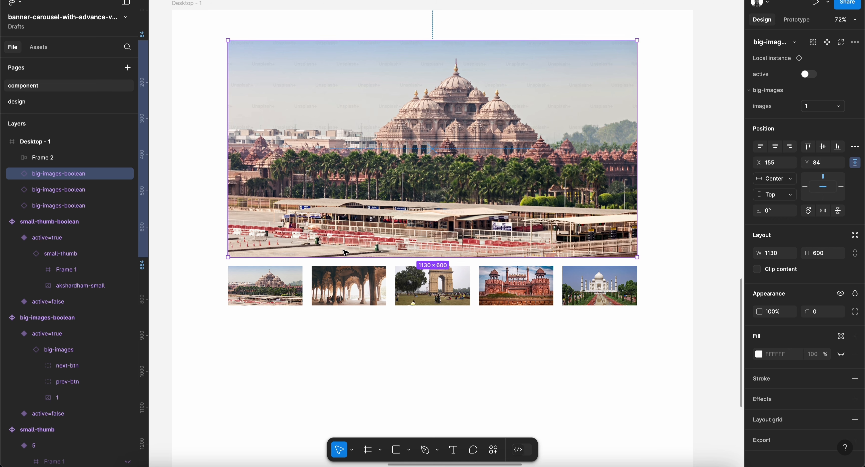
{"action": "left_click", "coordinate": [80, 207]}
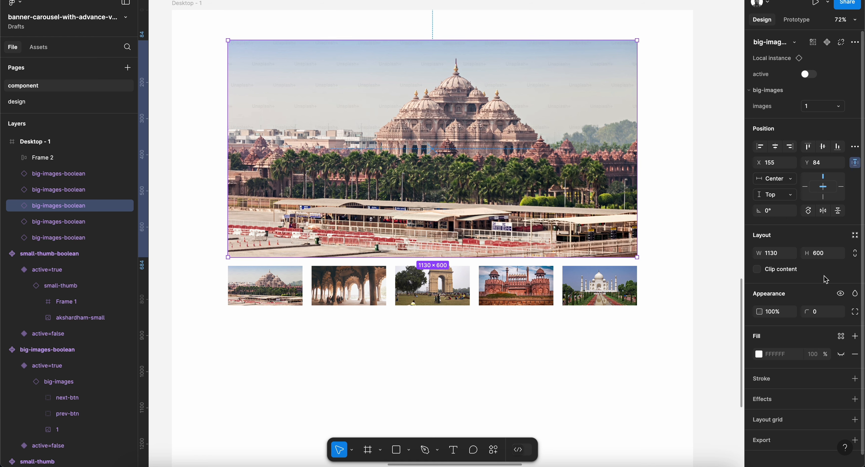
{"action": "left_click", "coordinate": [819, 106]}
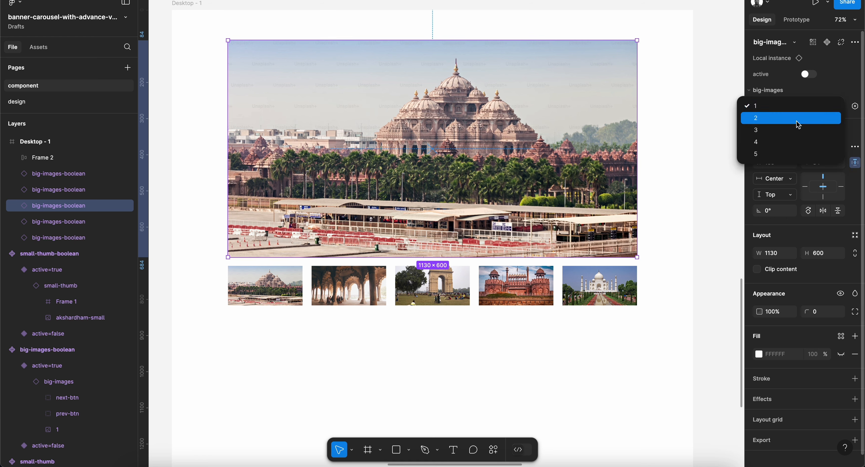
{"action": "left_click", "coordinate": [801, 125]}
Set the images property of the fourth big-images-boolean layer in Desktop - 1 to 2.
{"action": "left_click", "coordinate": [88, 193]}
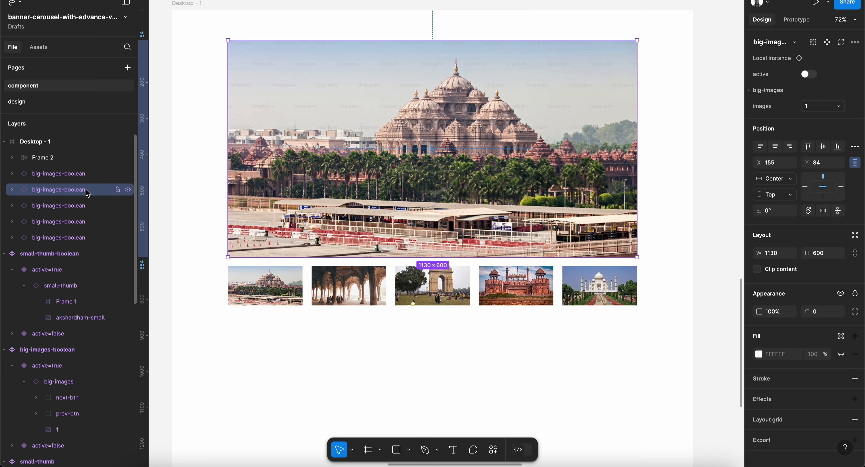
{"action": "left_click", "coordinate": [74, 222]}
{"action": "left_click", "coordinate": [819, 106]}
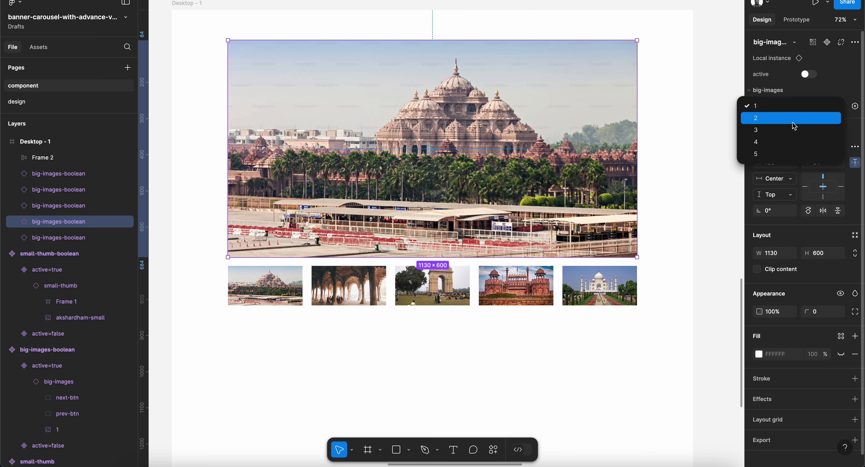
{"action": "left_click", "coordinate": [794, 126]}
Set the images property of the third big-images-boolean layer in Desktop - 1 to 3.
{"action": "left_click", "coordinate": [49, 205]}
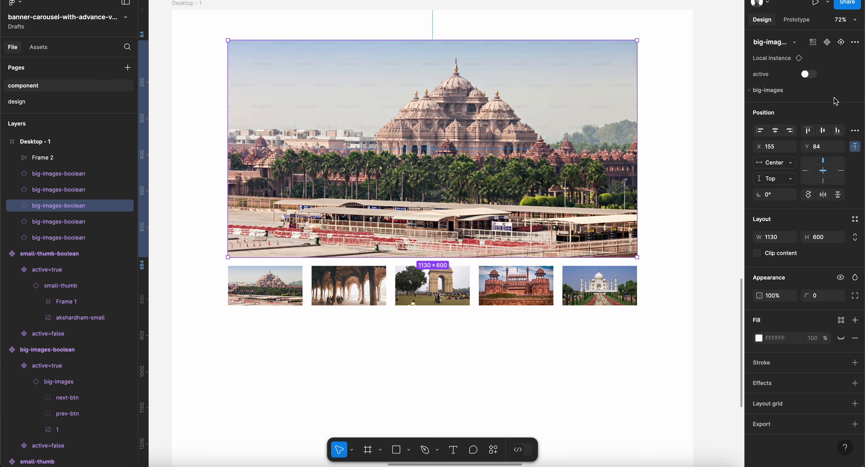
{"action": "left_click", "coordinate": [779, 93]}
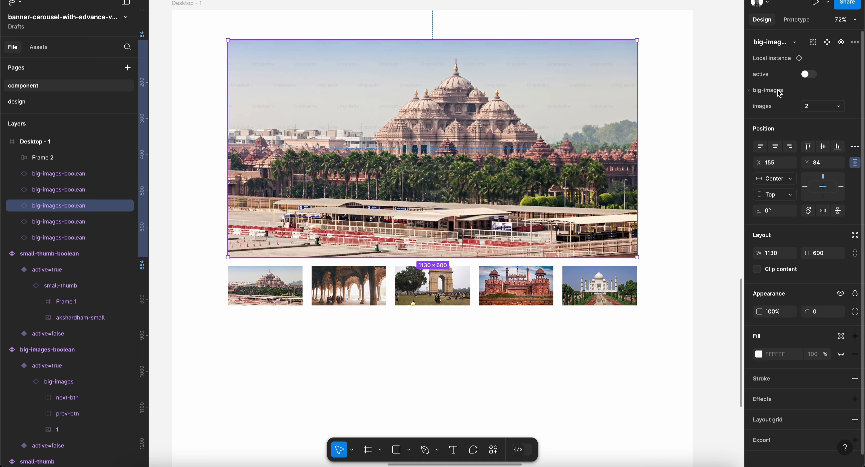
{"action": "left_click", "coordinate": [822, 106]}
{"action": "left_click", "coordinate": [797, 121]}
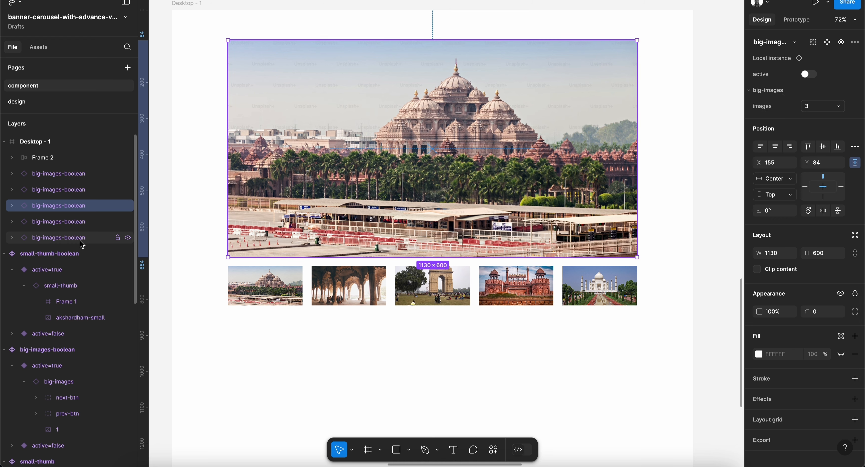
Set the images property of the second big-images-boolean layer in Desktop - 1 to 4.
{"action": "left_click", "coordinate": [64, 190]}
{"action": "left_click", "coordinate": [809, 106]}
{"action": "left_click", "coordinate": [785, 141]}
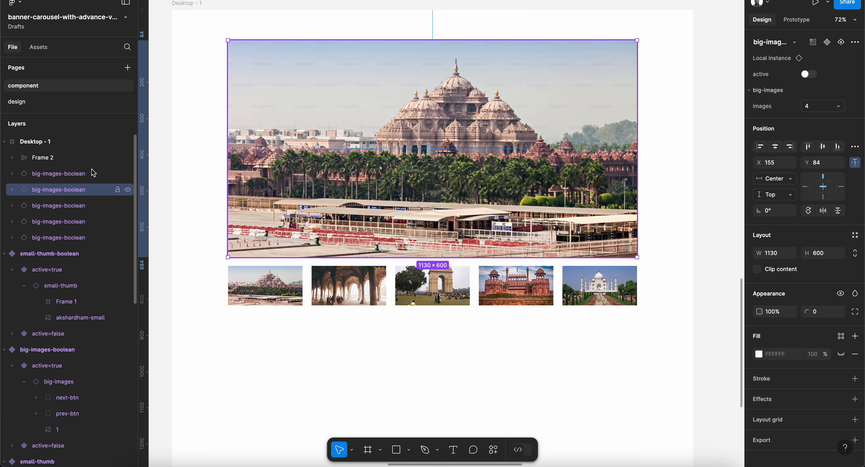
Set the images property of the topmost big-images-boolean layer in Desktop - 1 to 5.
{"action": "left_click", "coordinate": [93, 173]}
{"action": "left_click", "coordinate": [819, 107]}
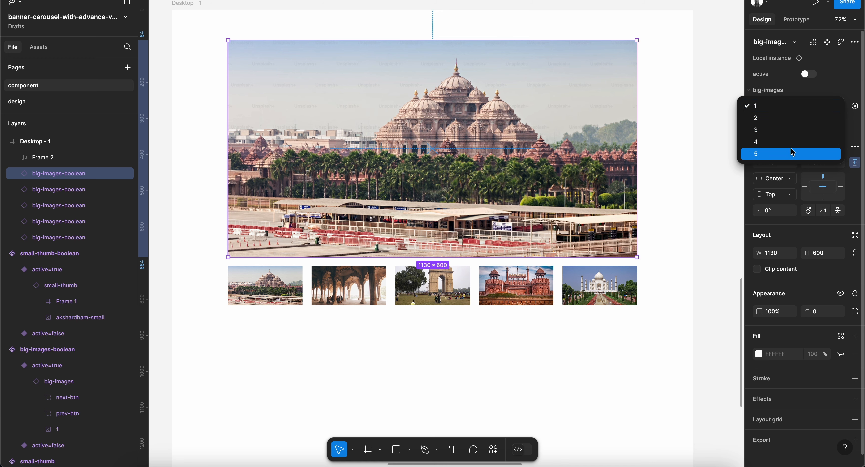
{"action": "left_click", "coordinate": [792, 153]}
{"action": "left_click", "coordinate": [94, 221]}
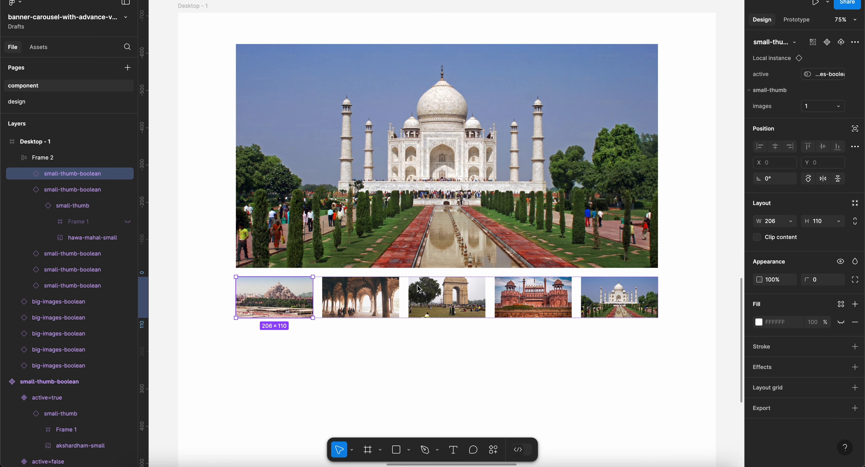
Set variable 1 to True in both the small-mages-boolean and big-mages-boolean groups.
{"action": "scroll", "coordinate": [360, 348], "scroll_direction": "down", "scroll_amount": 2}
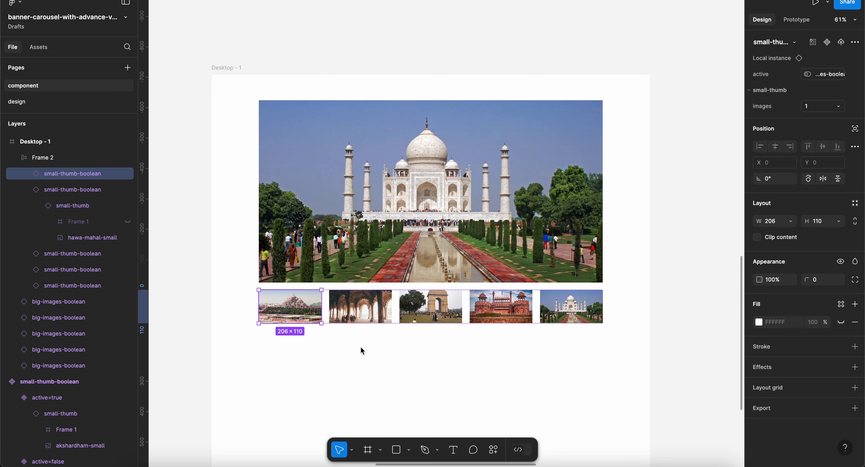
{"action": "scroll", "coordinate": [360, 347], "scroll_direction": "left", "scroll_amount": 2}
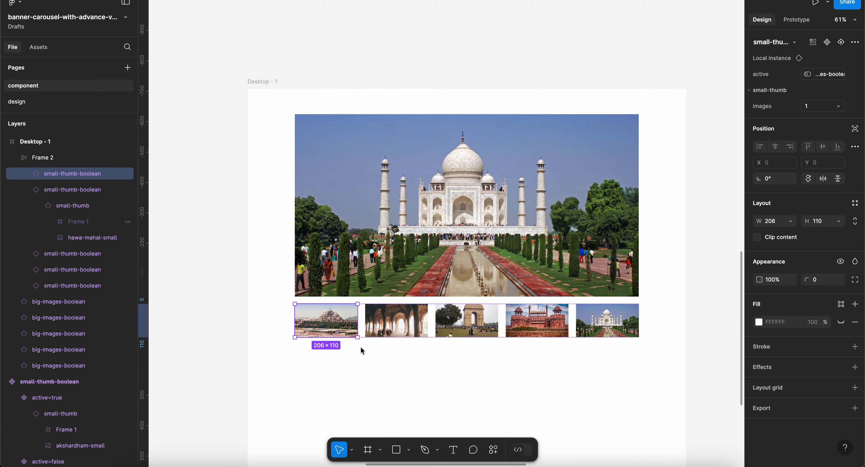
{"action": "scroll", "coordinate": [388, 322], "scroll_direction": "up", "scroll_amount": 1}
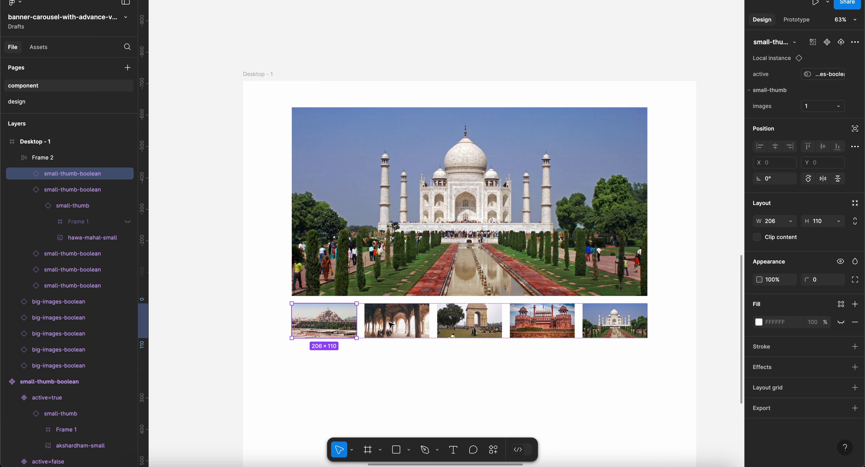
{"action": "left_click", "coordinate": [28, 190]}
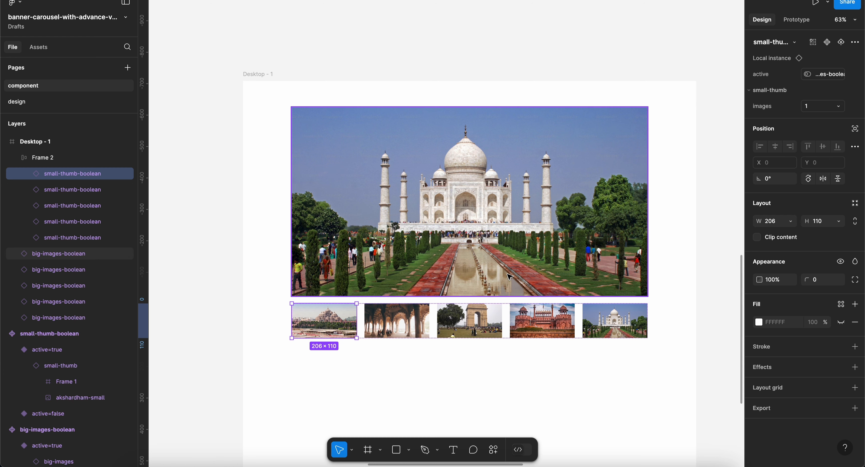
{"action": "left_click", "coordinate": [730, 55]}
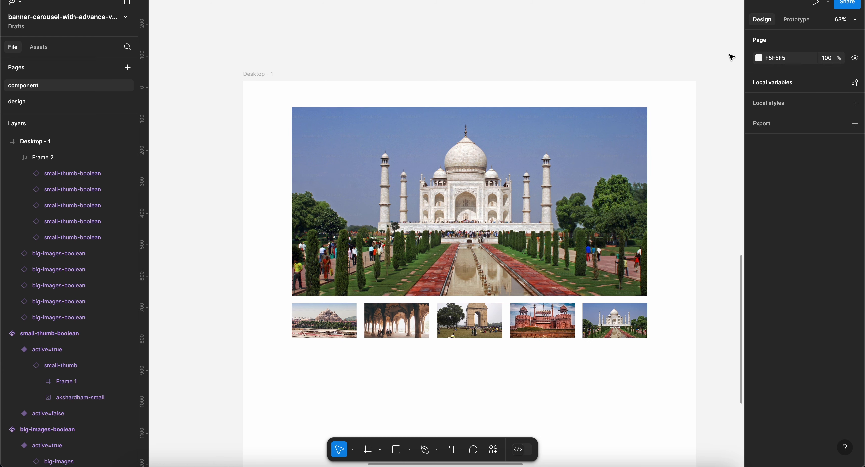
{"action": "left_click", "coordinate": [855, 82]}
{"action": "left_click", "coordinate": [557, 213]}
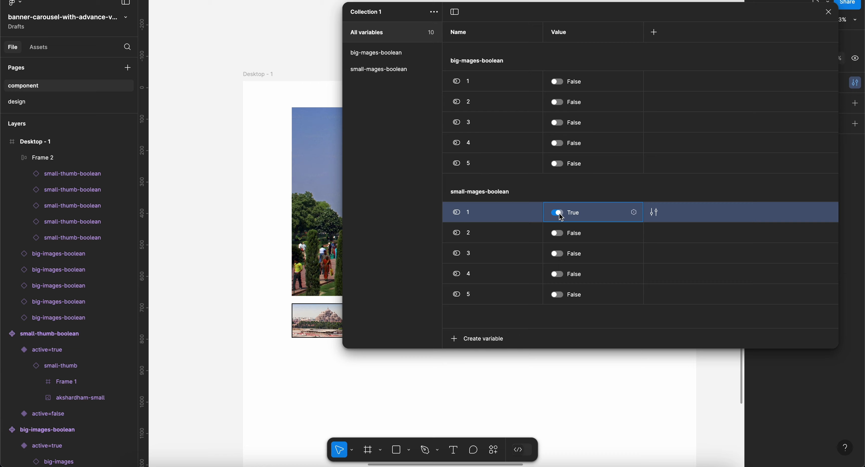
{"action": "left_click", "coordinate": [561, 83]}
{"action": "left_click", "coordinate": [556, 82]}
{"action": "left_click", "coordinate": [265, 424]}
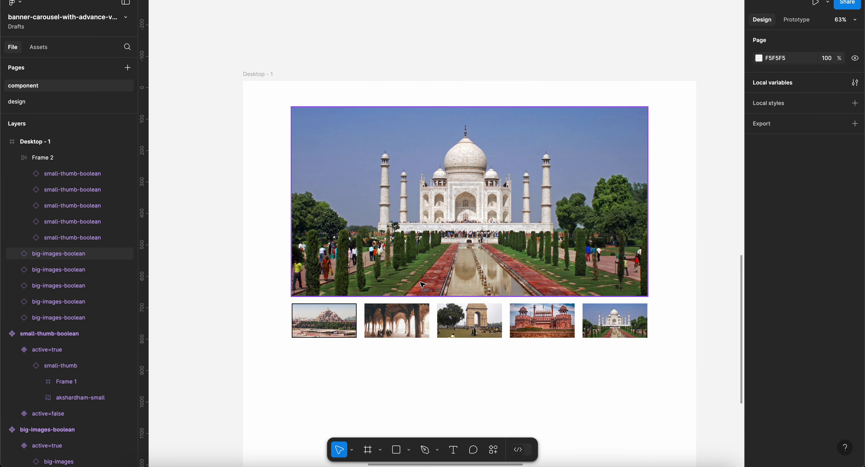
{"action": "scroll", "coordinate": [338, 327], "scroll_direction": "up", "scroll_amount": 5}
{"action": "double_click", "coordinate": [337, 327]}
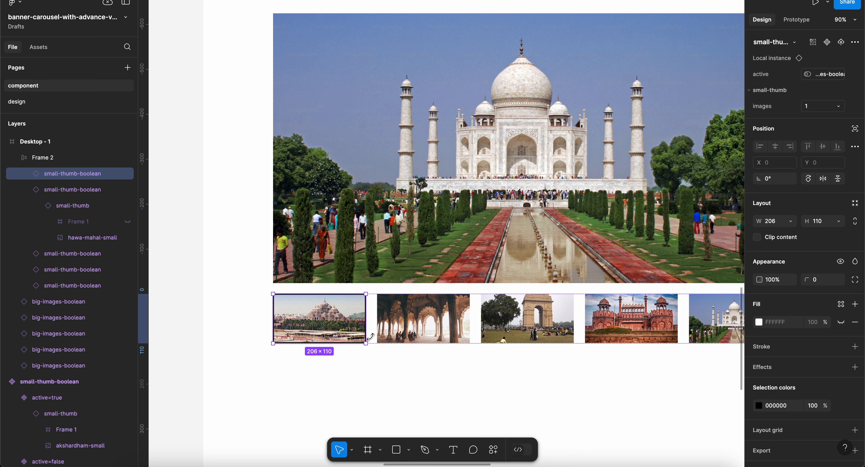
{"action": "scroll", "coordinate": [370, 337], "scroll_direction": "down", "scroll_amount": 5}
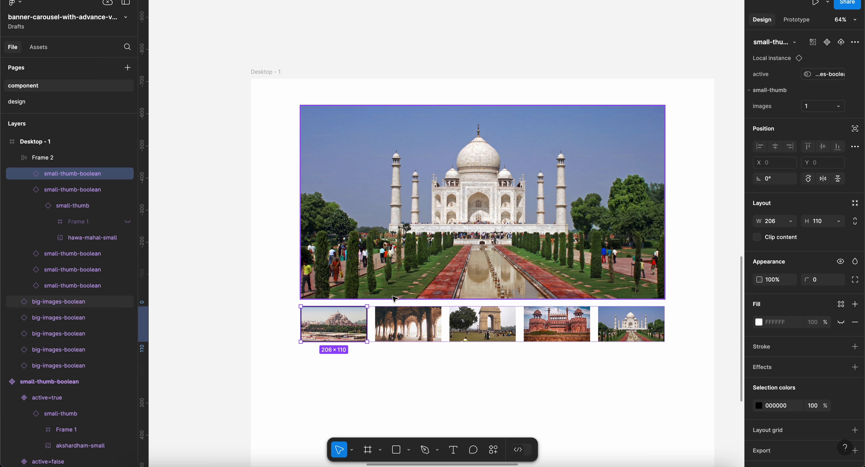
Bind the visibility of the topmost big-images-boolean layer in Desktop - 1 to the variable big-mages-boolean/1.
{"action": "left_click", "coordinate": [391, 203]}
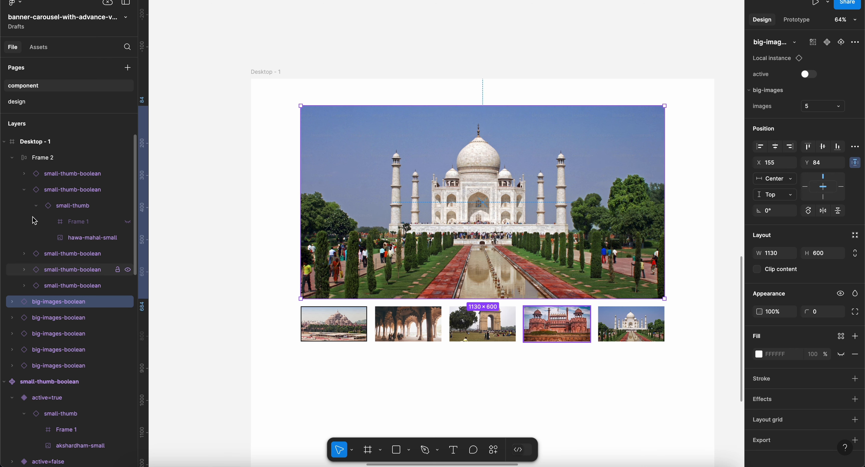
{"action": "left_click", "coordinate": [24, 189]}
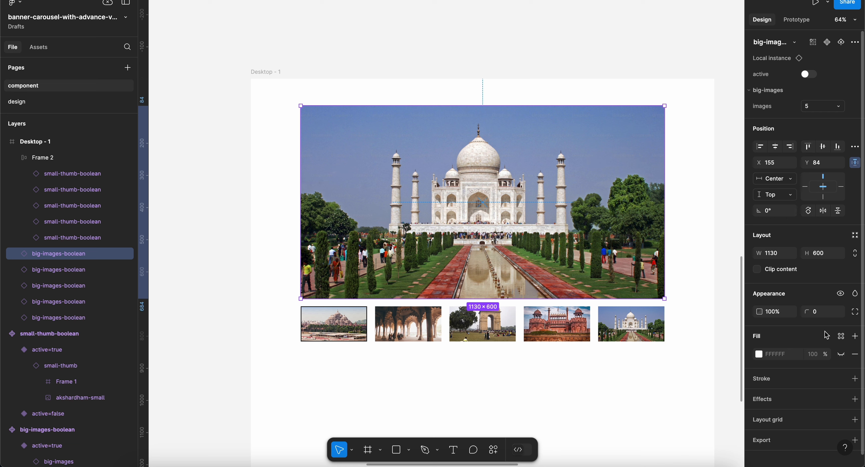
{"action": "left_click", "coordinate": [840, 295]}
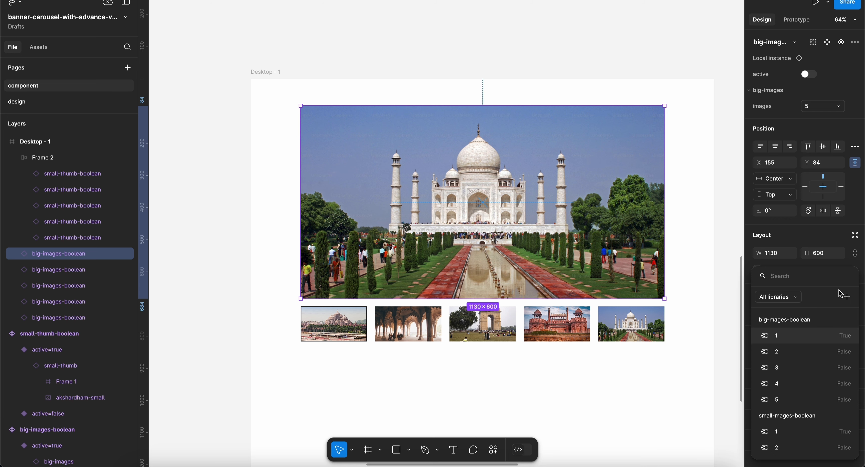
{"action": "left_click", "coordinate": [787, 336]}
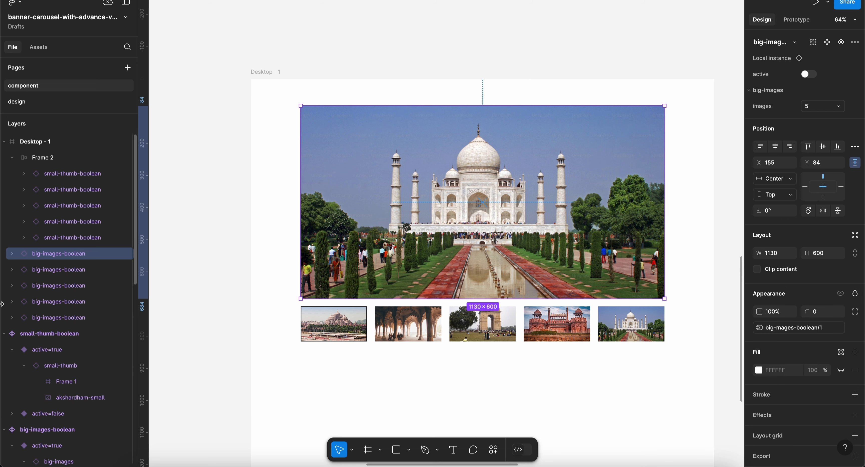
Detach the topmost big-images-boolean layer's visibility variable and bind its visibility to big-mages-boolean/5.
{"action": "left_click", "coordinate": [62, 270]}
{"action": "left_click", "coordinate": [63, 255]}
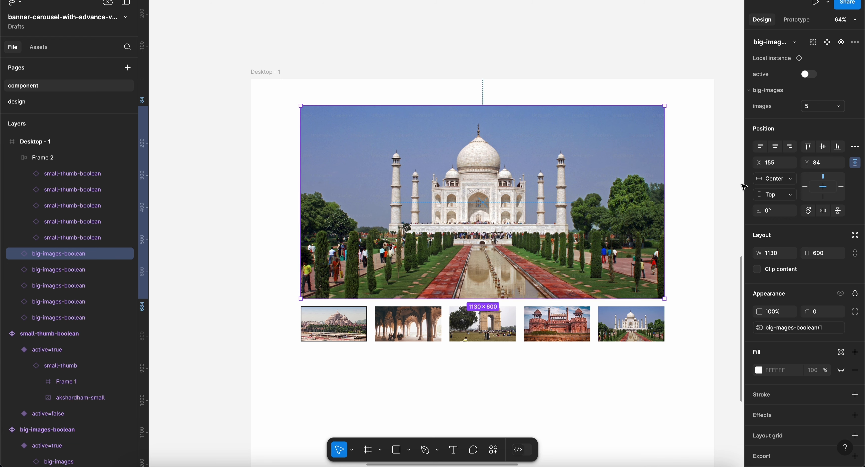
{"action": "left_click", "coordinate": [855, 328]}
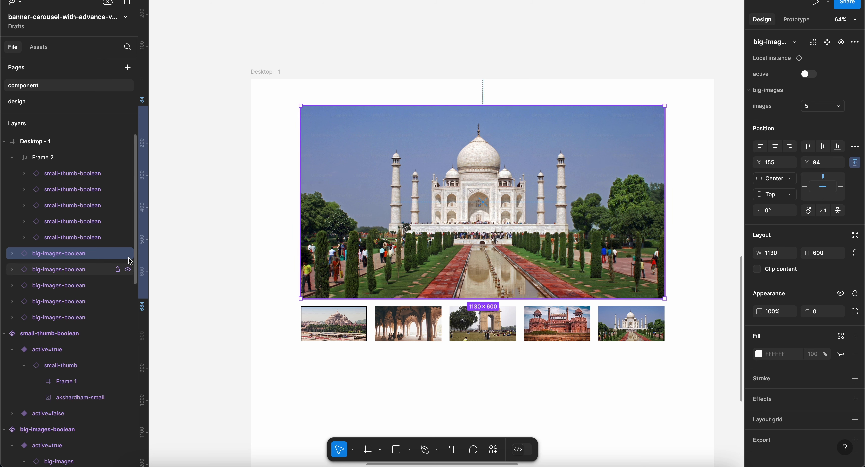
{"action": "left_click", "coordinate": [840, 294]}
{"action": "left_click", "coordinate": [791, 390]}
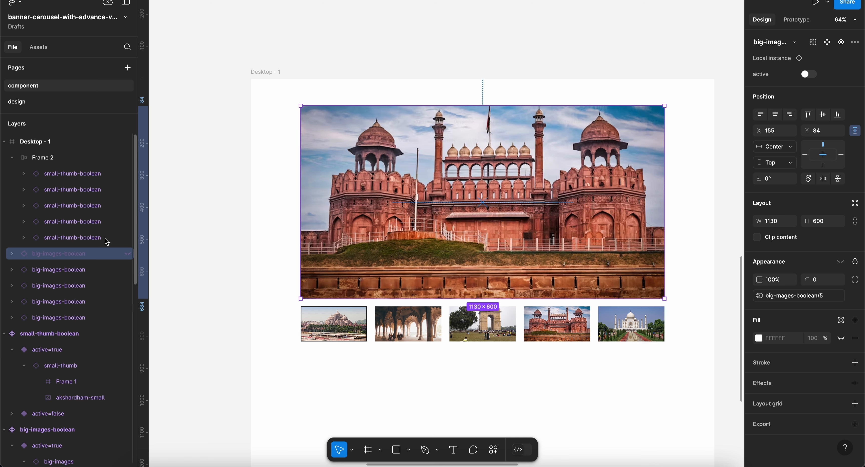
Bind the visibility of the second big-images-boolean layer in Desktop - 1 to big-mages-boolean/4.
{"action": "left_click", "coordinate": [59, 270]}
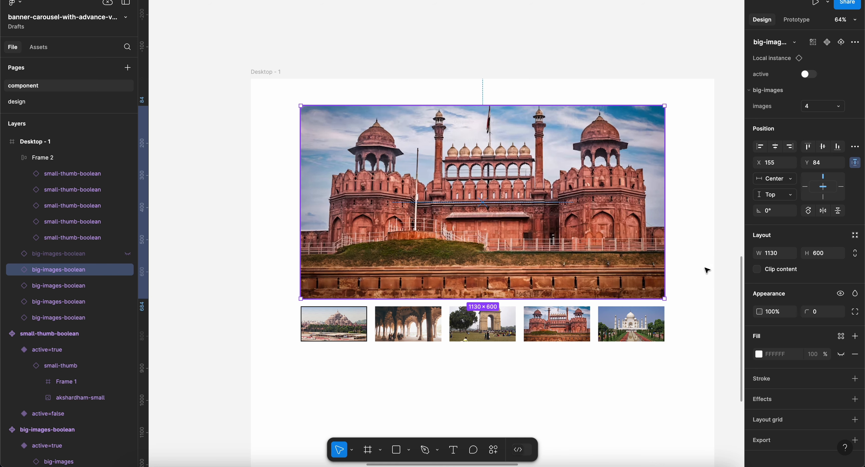
{"action": "left_click", "coordinate": [842, 297]}
{"action": "left_click", "coordinate": [793, 383]}
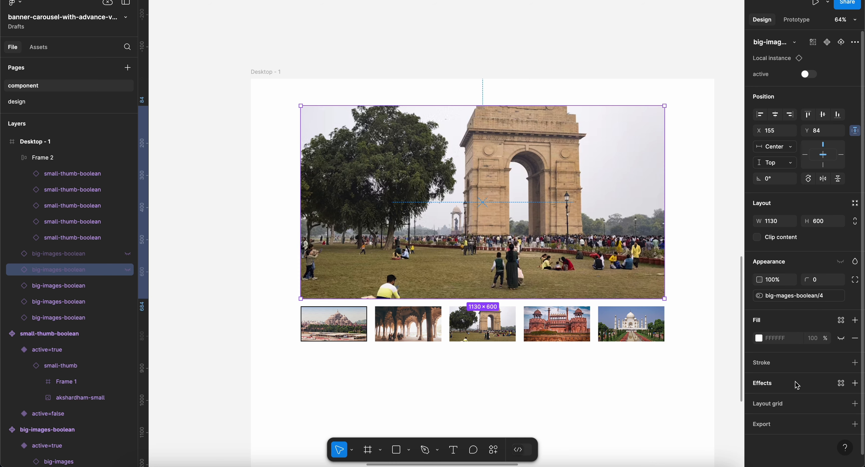
Bind the visibility of the third big-images-boolean layer in Desktop - 1 to big-mages-boolean/3.
{"action": "left_click", "coordinate": [68, 286]}
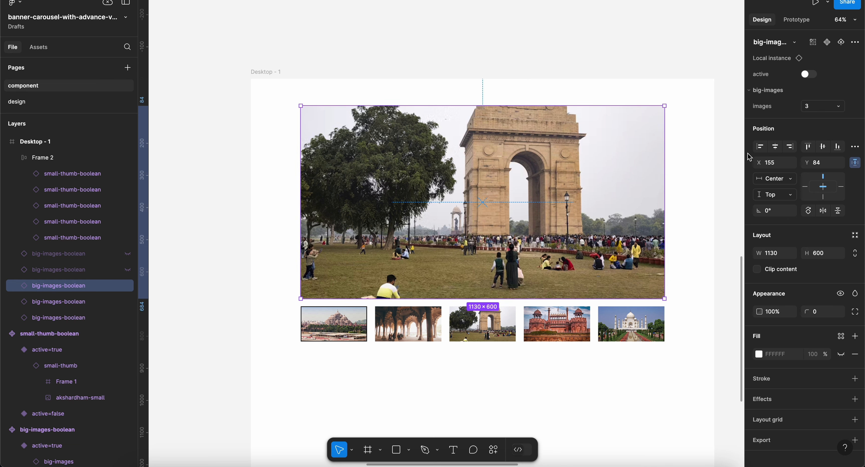
{"action": "left_click", "coordinate": [841, 297]}
{"action": "left_click", "coordinate": [793, 369]}
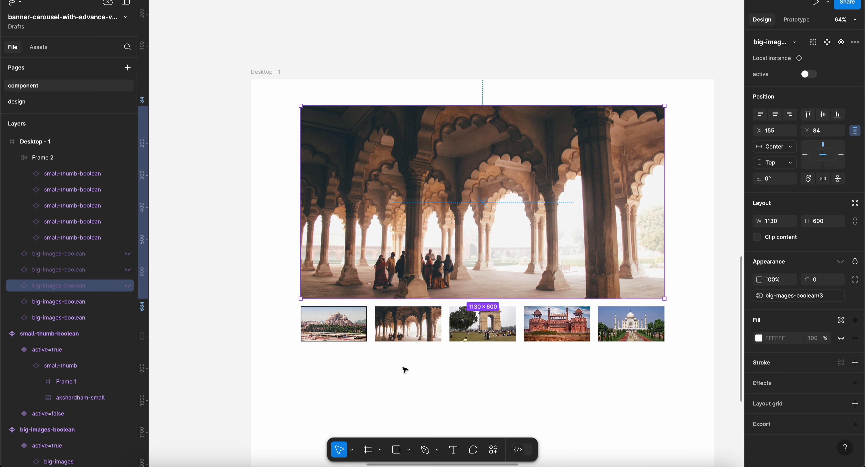
Bind the visibility of the fourth big-images-boolean layer in Desktop - 1 to big-mages-boolean/2.
{"action": "left_click", "coordinate": [58, 302]}
{"action": "left_click", "coordinate": [840, 295]}
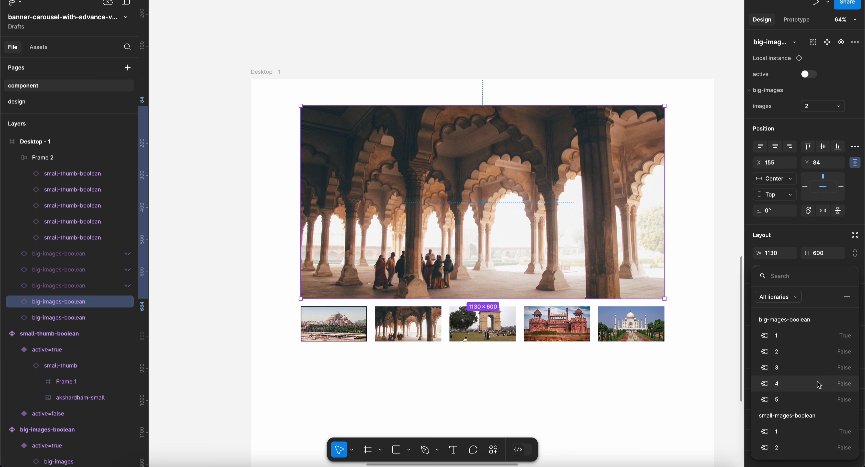
{"action": "left_click", "coordinate": [805, 357]}
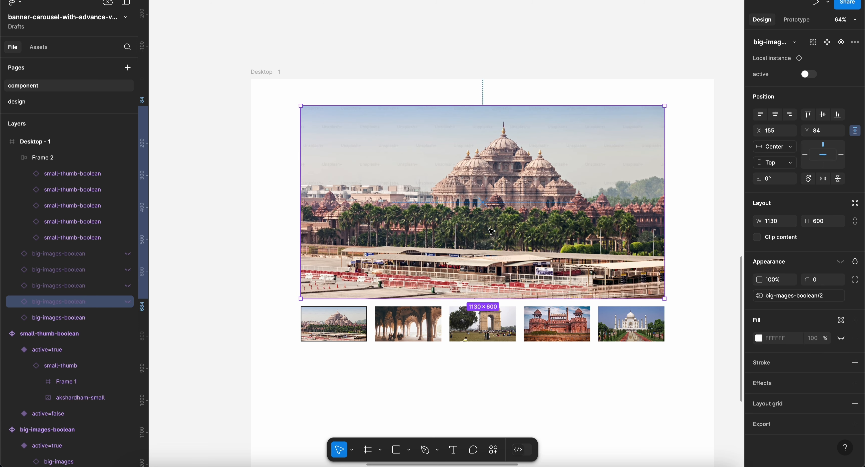
Bind the visibility of the bottommost big-images-boolean layer in Desktop - 1 to big-mages-boolean/1.
{"action": "left_click", "coordinate": [83, 317]}
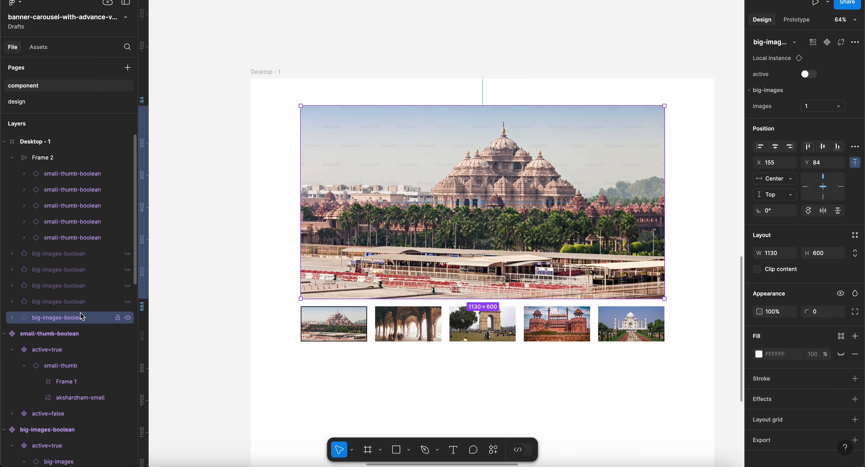
{"action": "left_click", "coordinate": [840, 294]}
{"action": "left_click", "coordinate": [787, 337]}
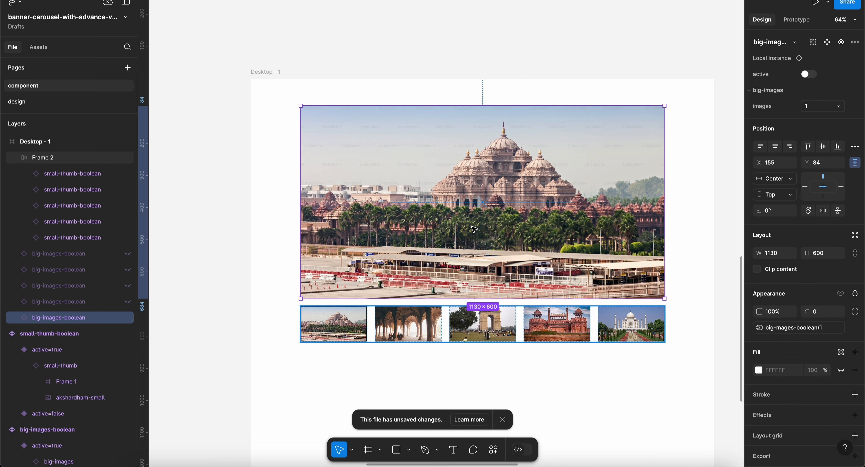
Review the local variable values and the variable bindings of the first thumbnail and the large banner in Desktop - 1.
{"action": "left_click", "coordinate": [595, 43]}
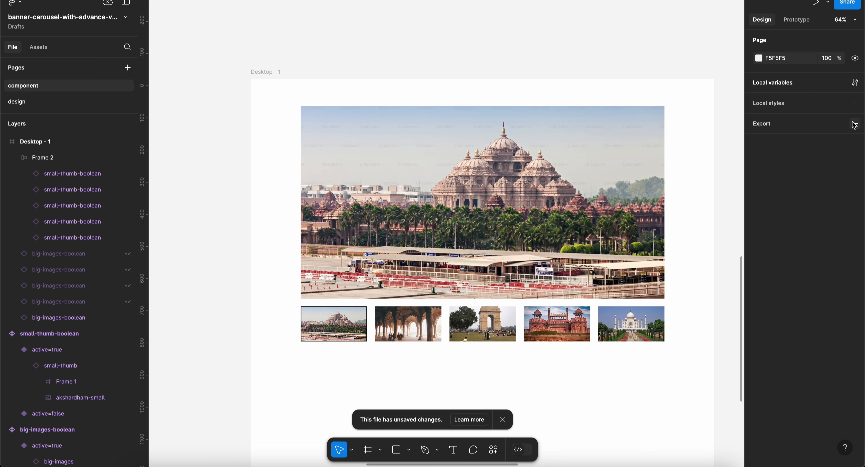
{"action": "left_click", "coordinate": [855, 82]}
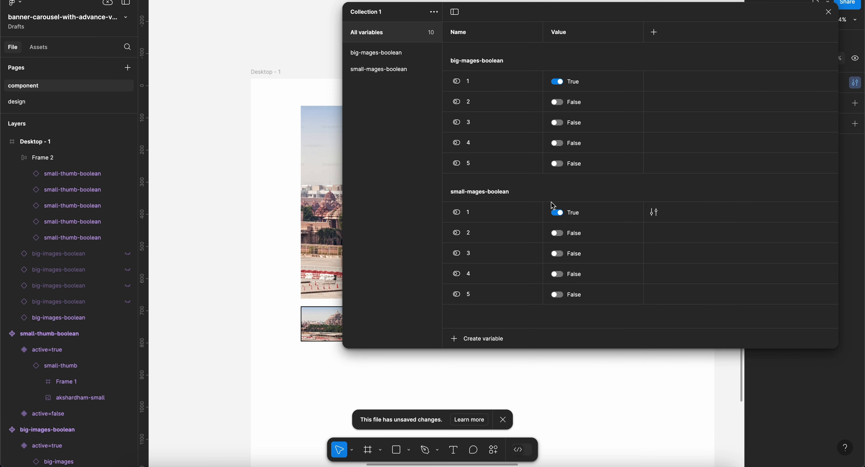
{"action": "left_click", "coordinate": [827, 12]}
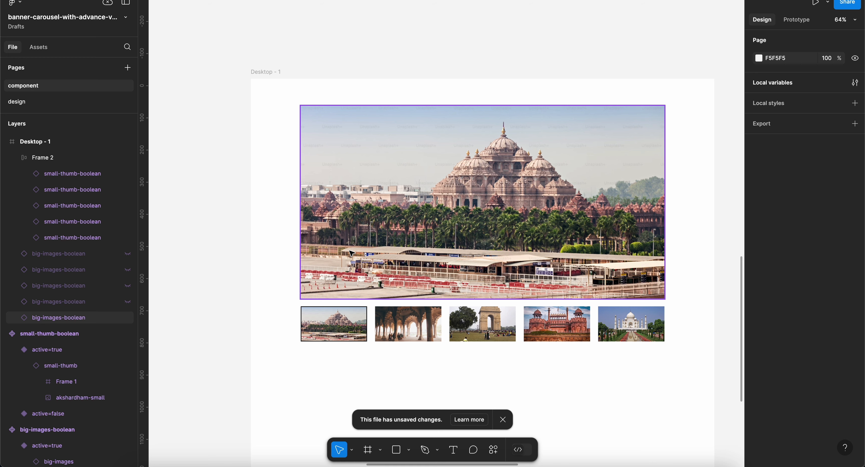
{"action": "left_click", "coordinate": [409, 333]}
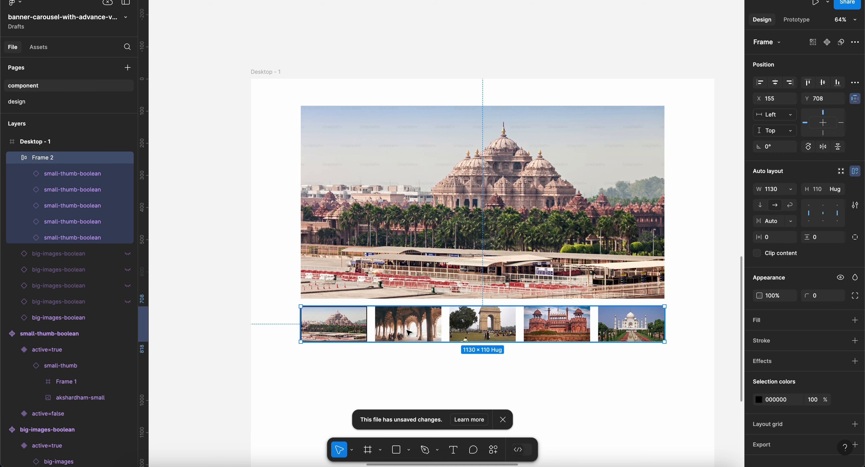
{"action": "left_click", "coordinate": [72, 173]}
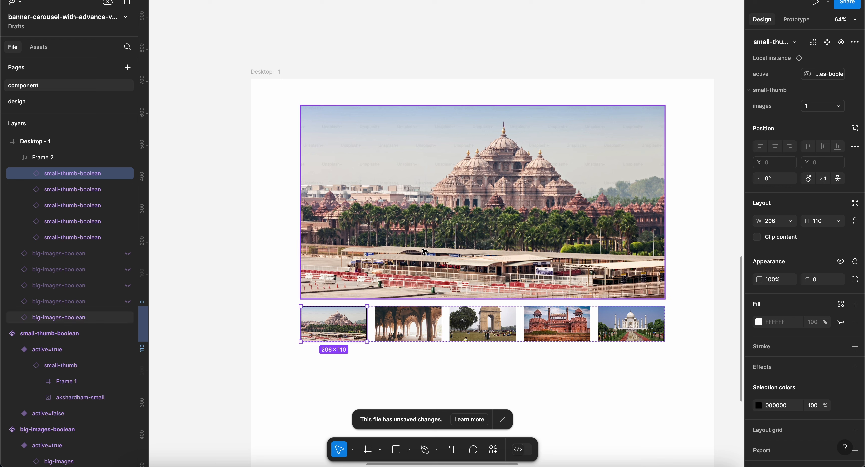
{"action": "left_click", "coordinate": [437, 286]}
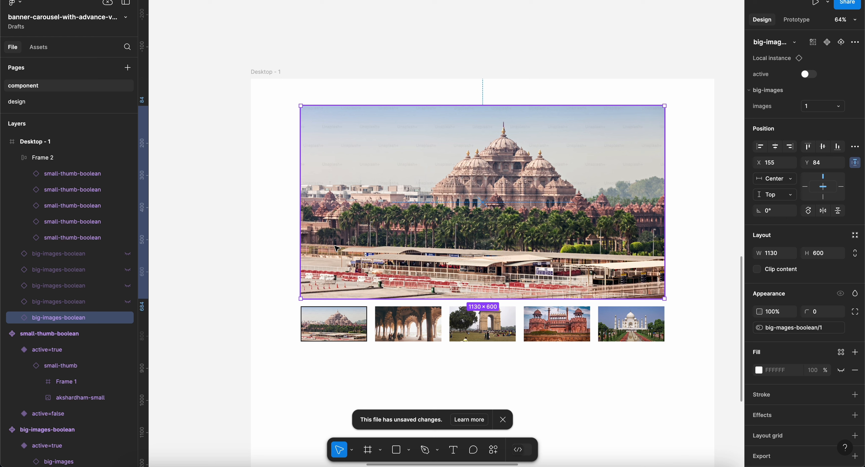
{"action": "left_click", "coordinate": [223, 224]}
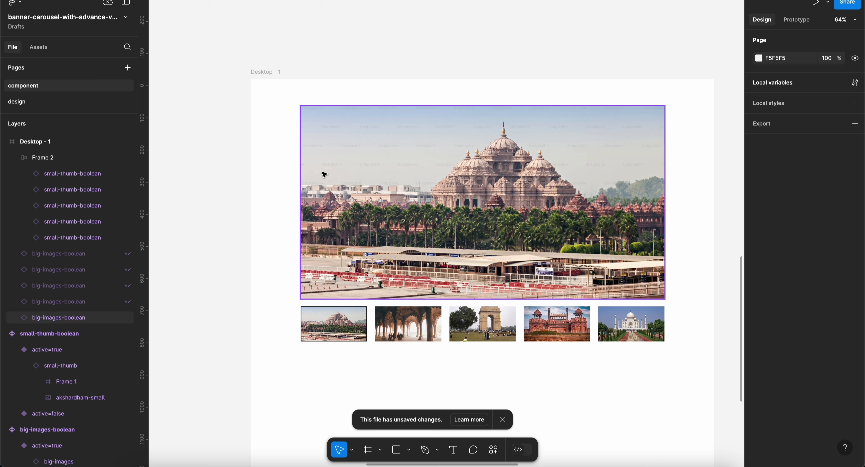
{"action": "left_click", "coordinate": [502, 420]}
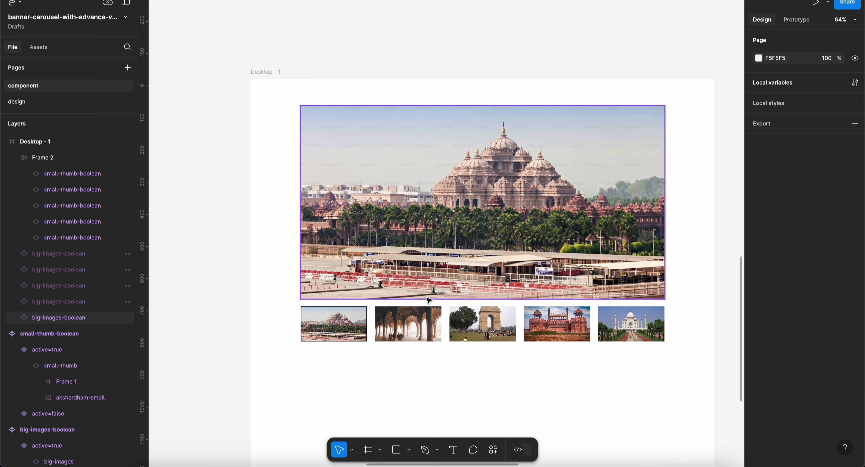
Add an on-click interaction with a Check if/else action to the first thumbnail in Desktop - 1.
{"action": "scroll", "coordinate": [429, 300], "scroll_direction": "right", "scroll_amount": 3}
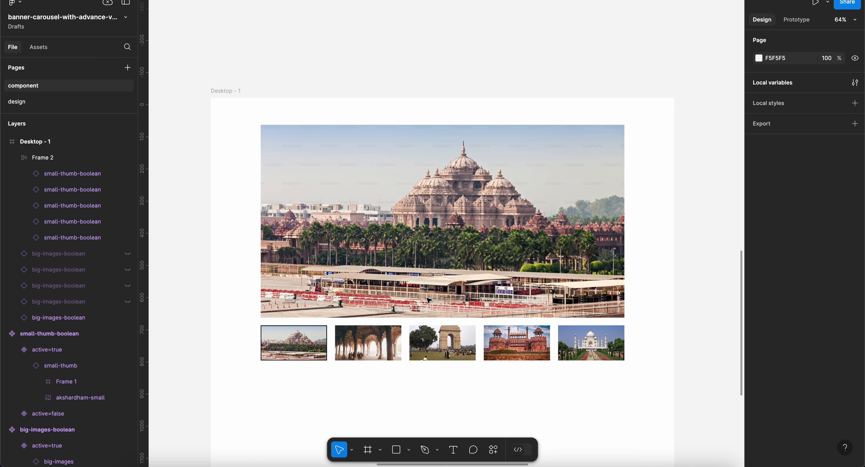
{"action": "scroll", "coordinate": [429, 300], "scroll_direction": "down", "scroll_amount": 1}
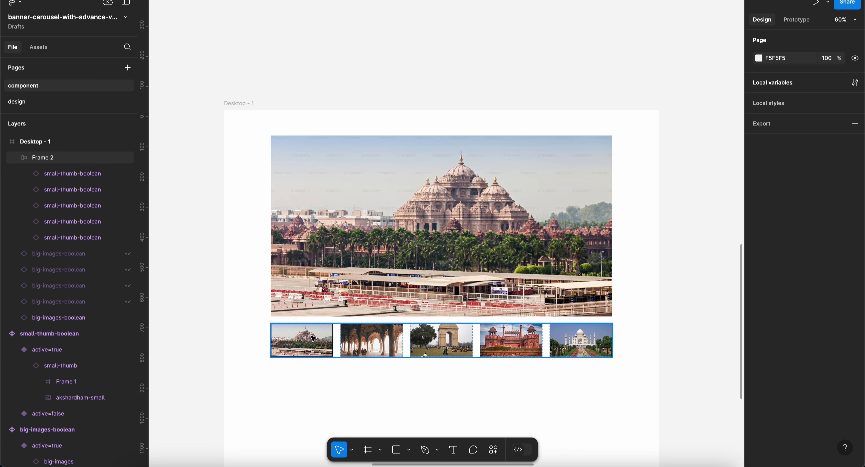
{"action": "double_click", "coordinate": [321, 343]}
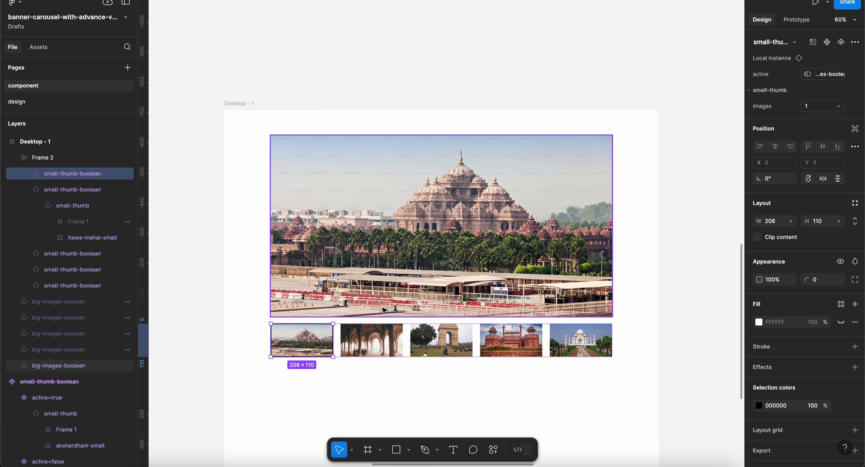
{"action": "key", "text": "shift+e"}
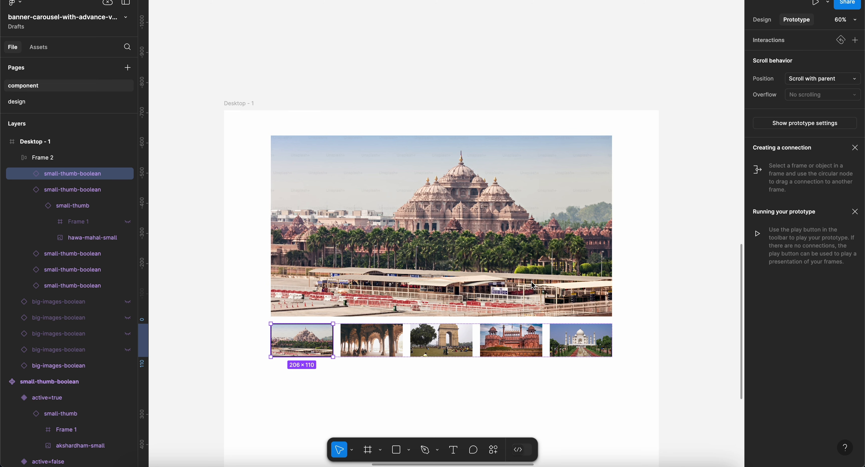
{"action": "left_click", "coordinate": [855, 40]}
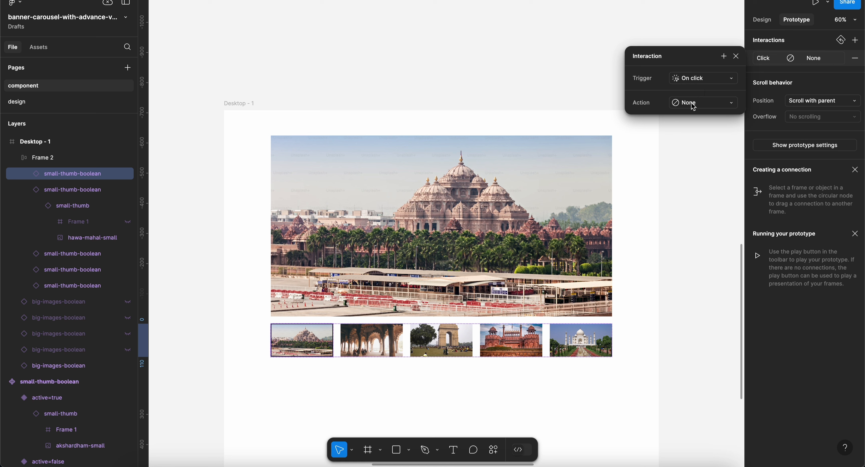
{"action": "left_click", "coordinate": [702, 104]}
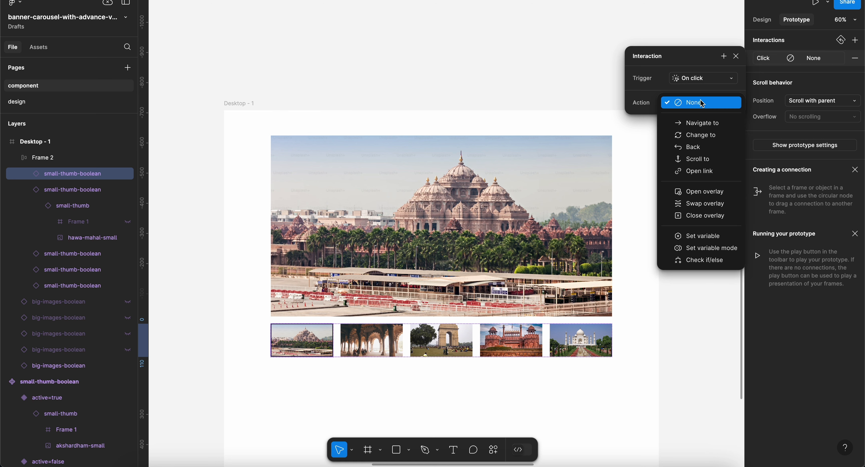
{"action": "left_click", "coordinate": [702, 262]}
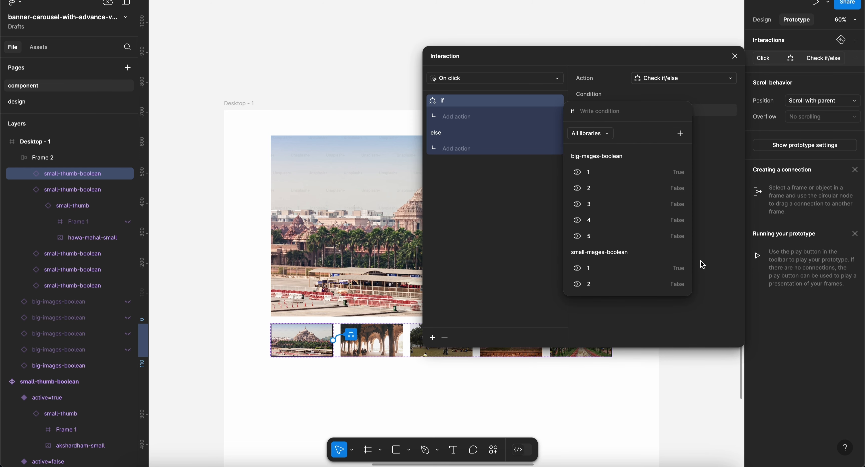
Set the interaction's if condition to small-mages-boolean/1 not equal to true.
{"action": "scroll", "coordinate": [354, 399], "scroll_direction": "up", "scroll_amount": 2}
{"action": "scroll", "coordinate": [354, 399], "scroll_direction": "right", "scroll_amount": 2}
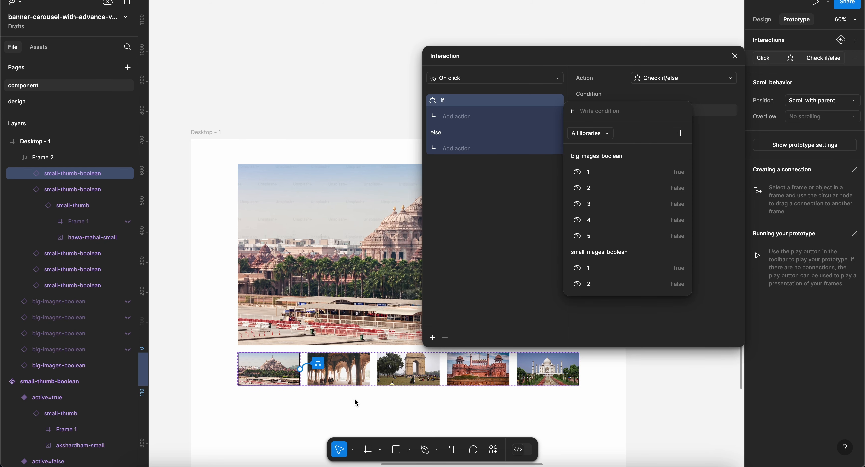
{"action": "scroll", "coordinate": [355, 399], "scroll_direction": "down", "scroll_amount": 1}
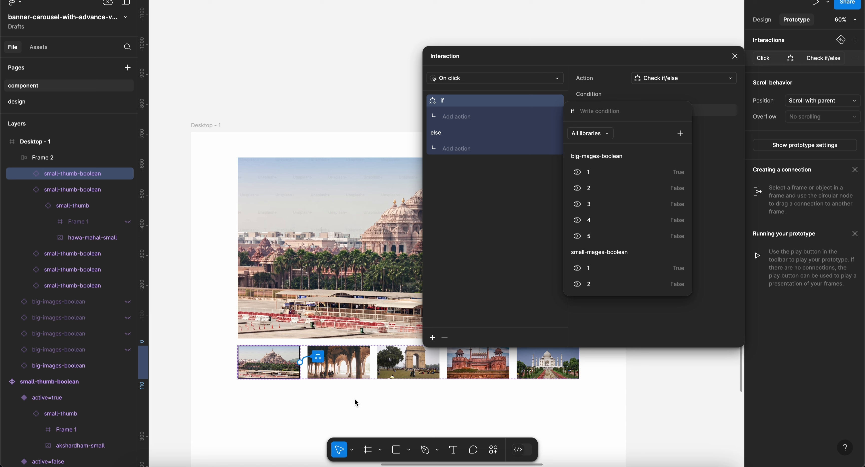
{"action": "left_click", "coordinate": [597, 268]}
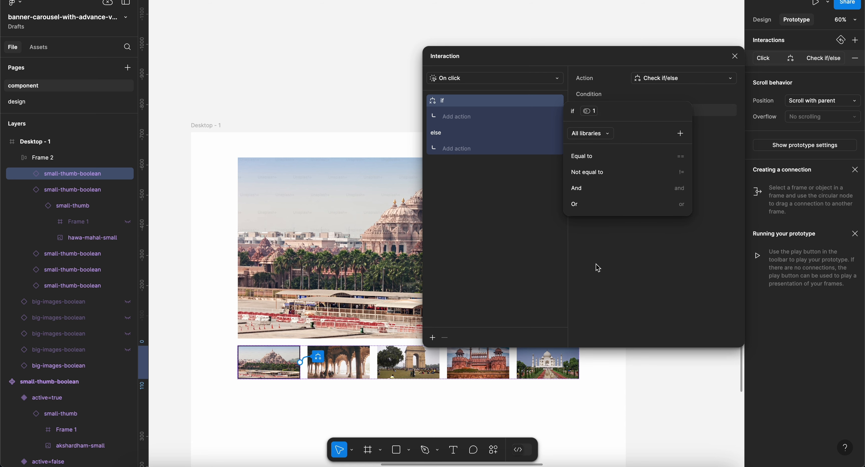
{"action": "left_click", "coordinate": [606, 175]}
{"action": "left_click", "coordinate": [591, 158]}
{"action": "left_click", "coordinate": [499, 197]}
Under the if condition, add a Set variable action that sets small-mages-boolean/1 to true.
{"action": "left_click", "coordinate": [469, 117]}
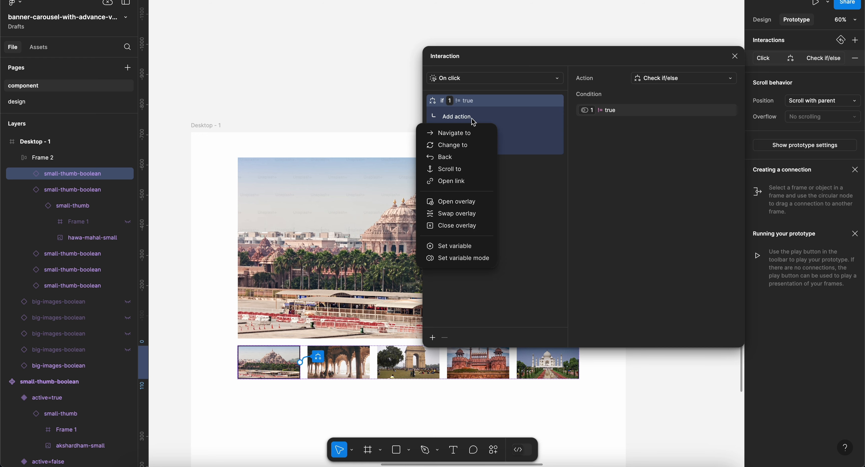
{"action": "left_click", "coordinate": [479, 248]}
{"action": "left_click", "coordinate": [657, 257]}
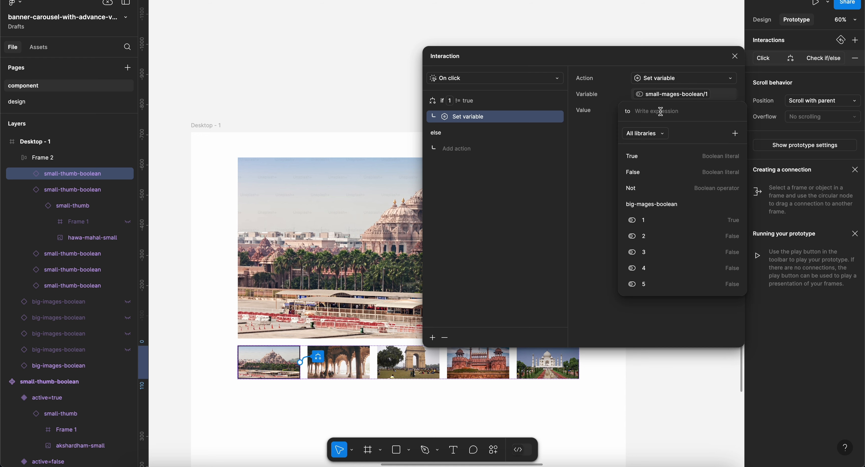
{"action": "left_click", "coordinate": [649, 157]}
{"action": "left_click", "coordinate": [610, 156]}
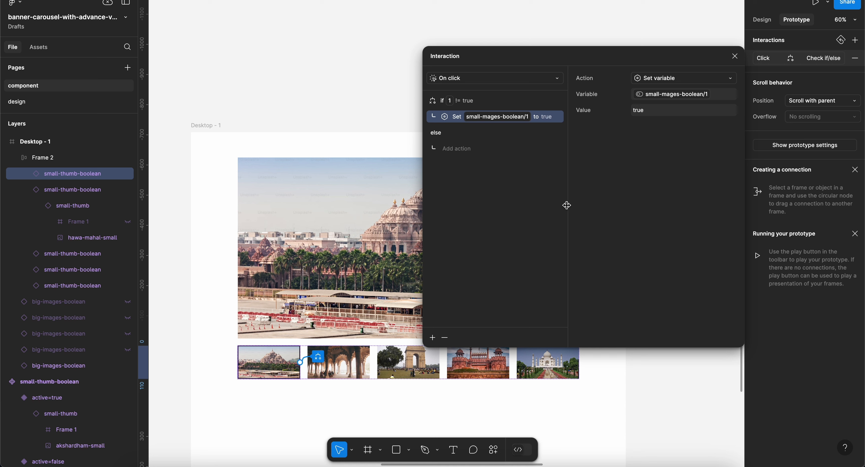
{"action": "left_click", "coordinate": [501, 107]}
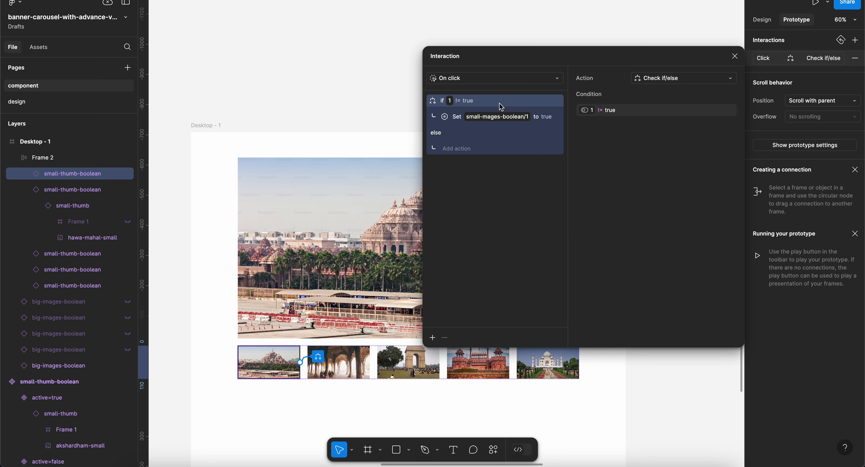
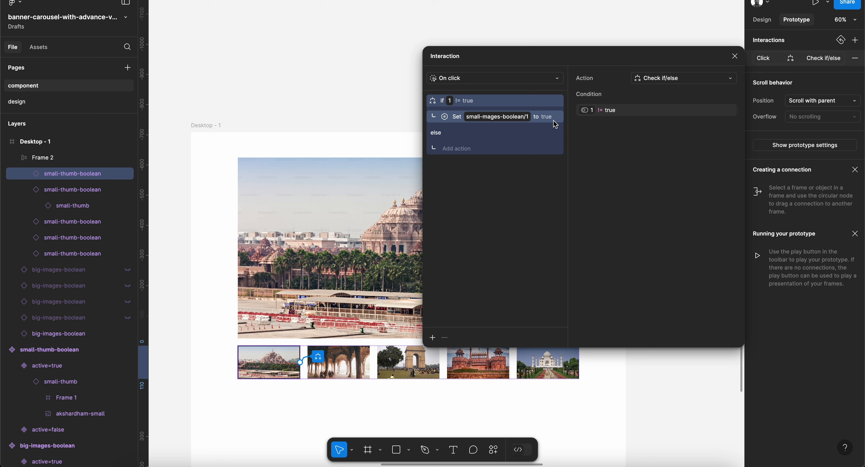
Add a Set variable action after the first one that sets small-mages-boolean/2 to false.
{"action": "left_click", "coordinate": [553, 123]}
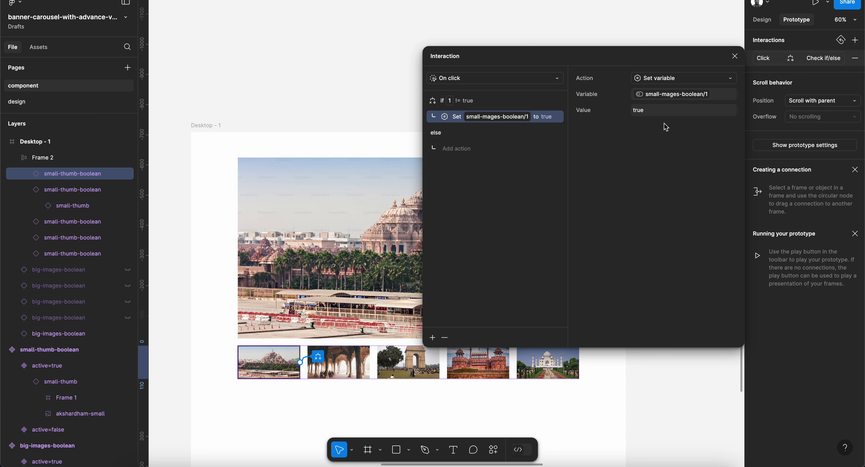
{"action": "left_click", "coordinate": [432, 338]}
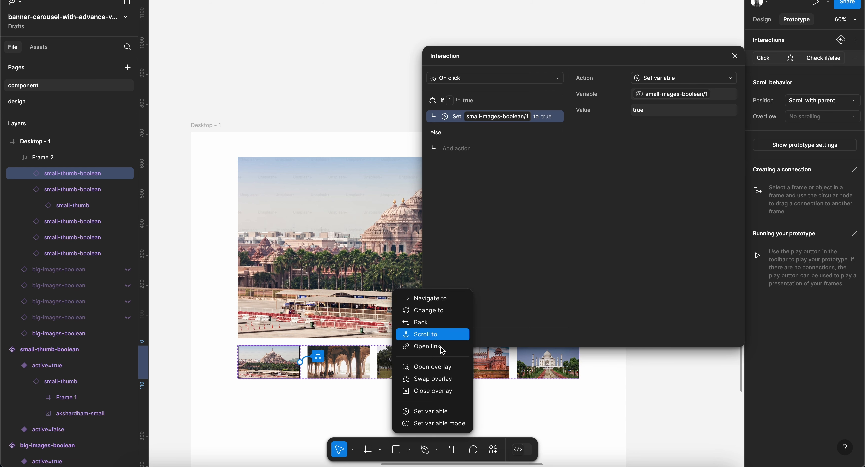
{"action": "left_click", "coordinate": [449, 412]}
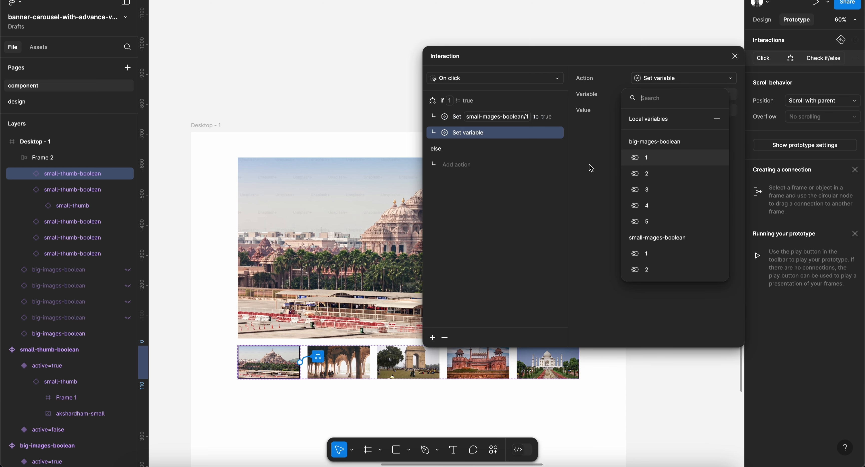
{"action": "scroll", "coordinate": [663, 255], "scroll_direction": "down", "scroll_amount": 1}
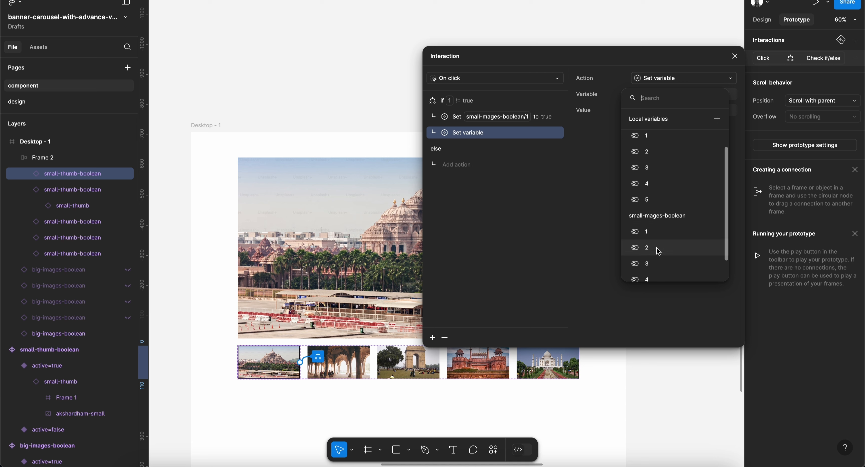
{"action": "left_click", "coordinate": [658, 249]}
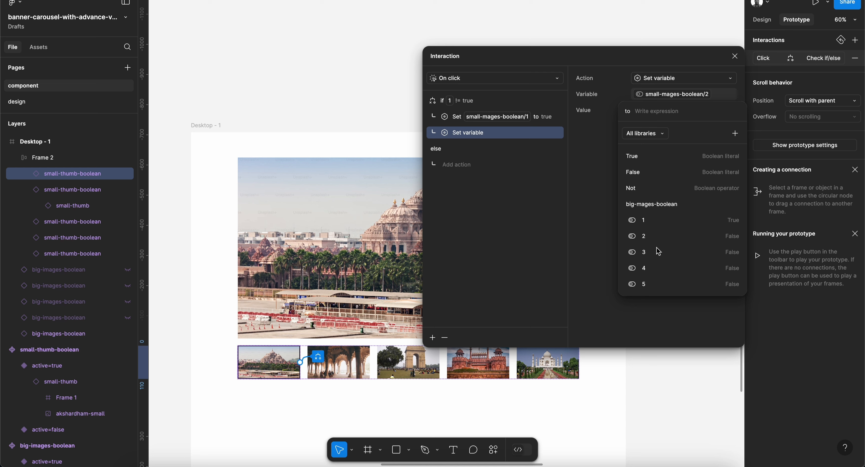
{"action": "left_click", "coordinate": [633, 172]}
{"action": "left_click", "coordinate": [532, 213]}
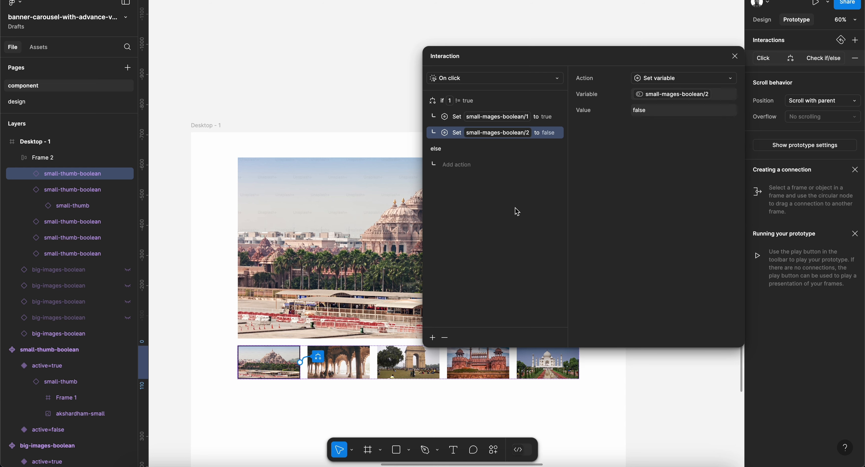
Add a Set variable action under the same condition that sets small-mages-boolean/3 to false.
{"action": "left_click", "coordinate": [433, 338]}
{"action": "left_click", "coordinate": [456, 413]}
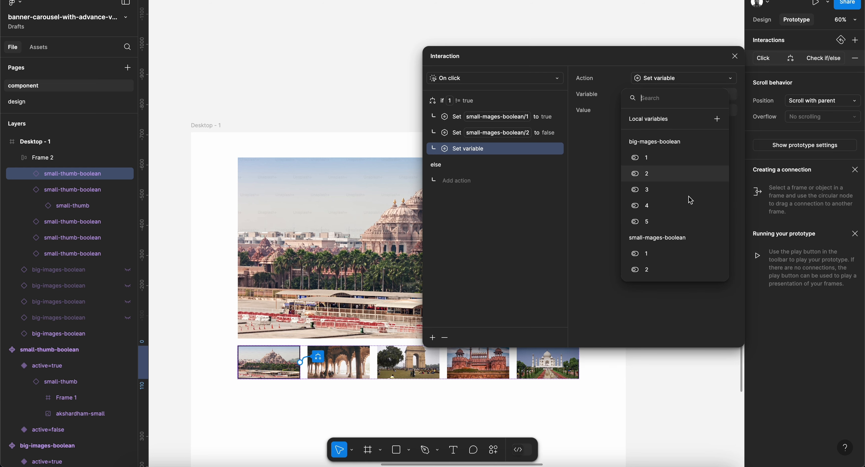
{"action": "scroll", "coordinate": [681, 235], "scroll_direction": "down", "scroll_amount": 2}
{"action": "left_click", "coordinate": [666, 254]}
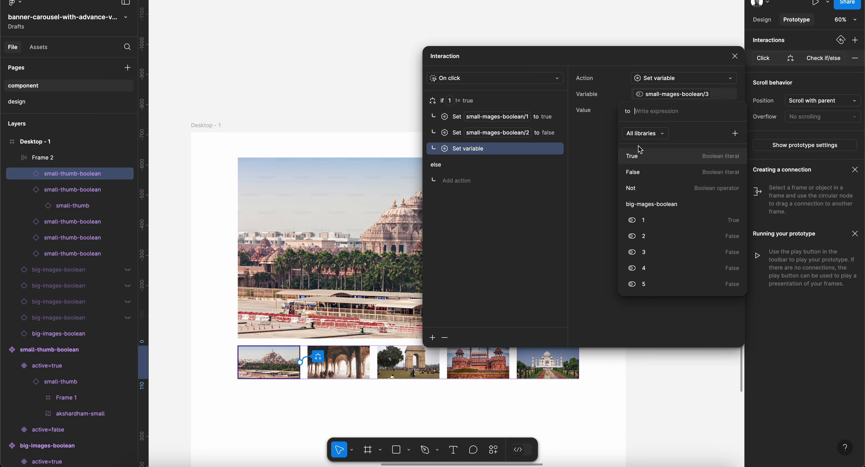
{"action": "left_click", "coordinate": [642, 173]}
{"action": "left_click", "coordinate": [457, 228]}
Add a Set variable action under the same condition that sets small-mages-boolean/4 to false.
{"action": "left_click", "coordinate": [433, 337]}
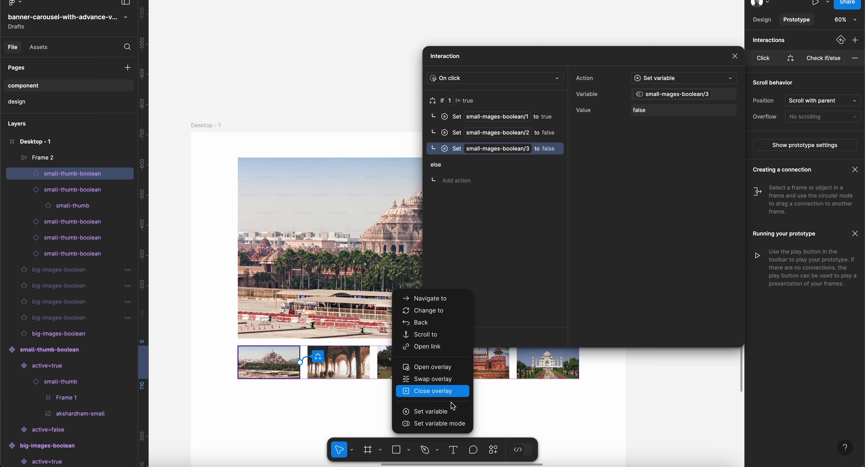
{"action": "left_click", "coordinate": [453, 412]}
{"action": "scroll", "coordinate": [658, 252], "scroll_direction": "down", "scroll_amount": 3}
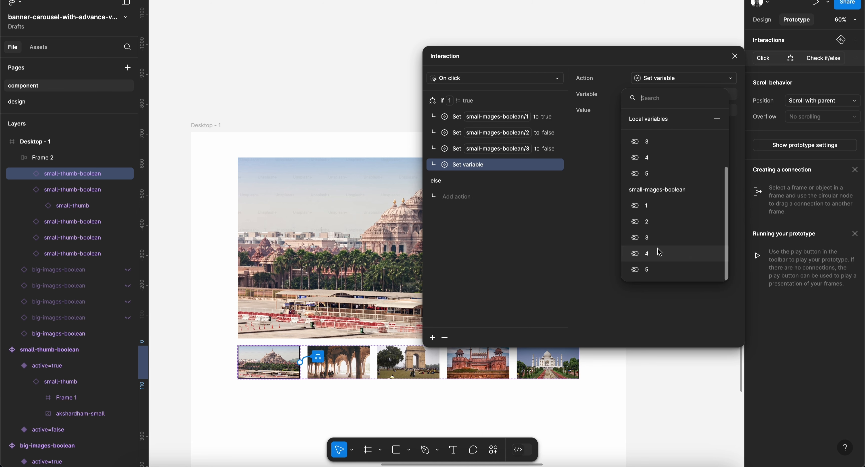
{"action": "left_click", "coordinate": [659, 253]}
{"action": "left_click", "coordinate": [502, 258]}
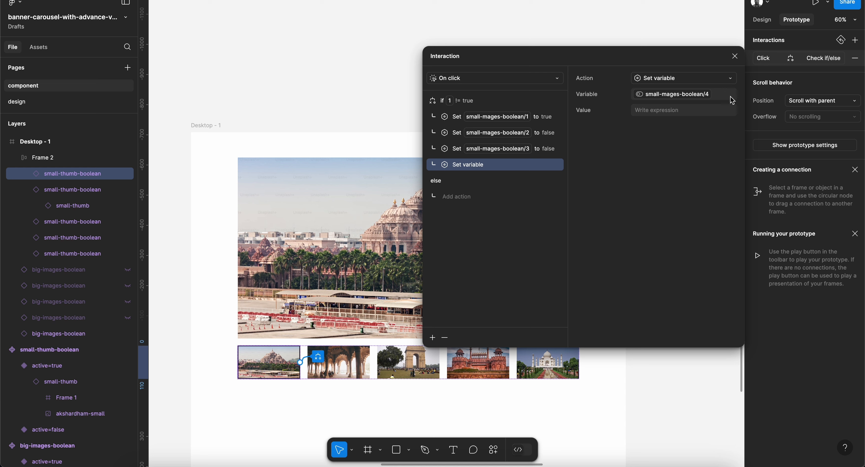
{"action": "left_click", "coordinate": [684, 110]}
{"action": "left_click", "coordinate": [641, 172]}
{"action": "left_click", "coordinate": [532, 235]}
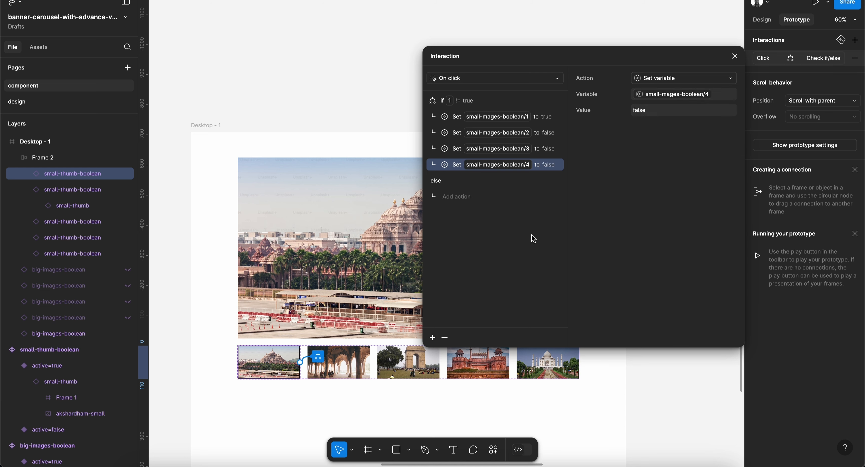
Add a Set variable action under the same condition that sets small-mages-boolean/5 to false.
{"action": "left_click", "coordinate": [432, 338]}
{"action": "left_click", "coordinate": [450, 411]}
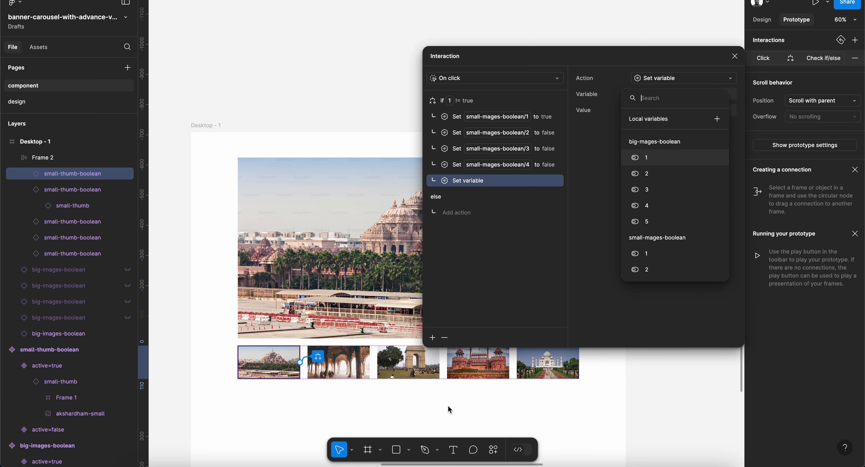
{"action": "scroll", "coordinate": [670, 249], "scroll_direction": "down", "scroll_amount": 3}
{"action": "left_click", "coordinate": [656, 271]}
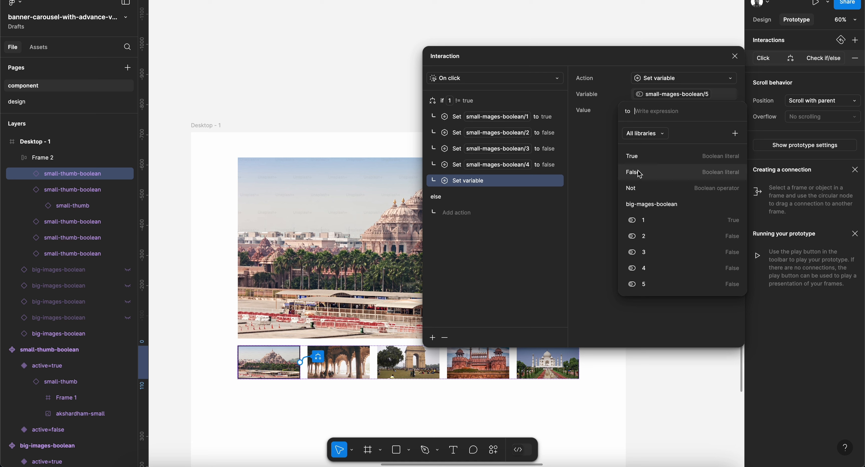
{"action": "left_click", "coordinate": [639, 173]}
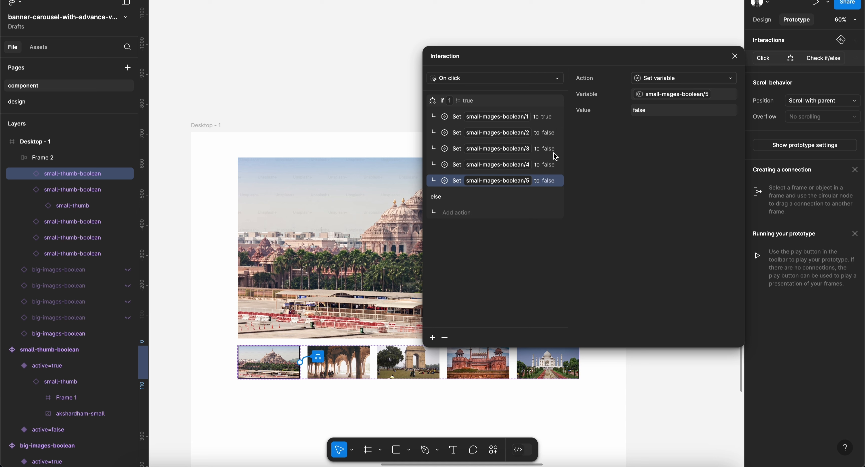
Add a second Check if/else action to the first thumbnail's click interaction with the condition big-mages-boolean/1 != true.
{"action": "left_click", "coordinate": [497, 101]}
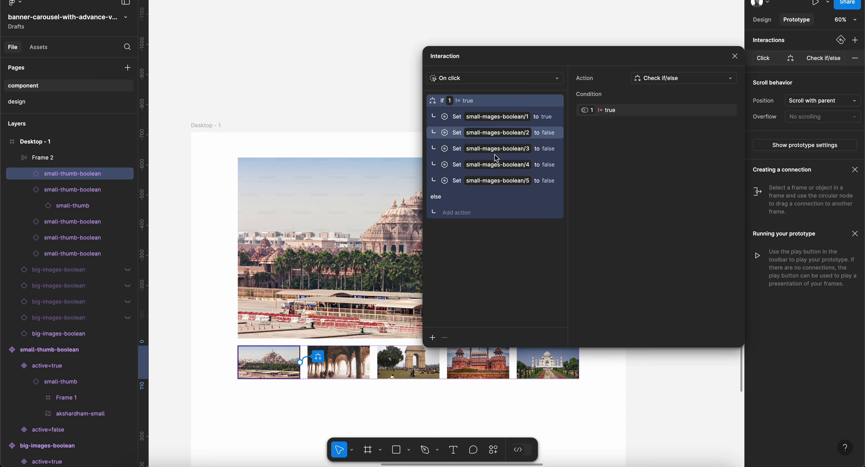
{"action": "left_click", "coordinate": [431, 338]}
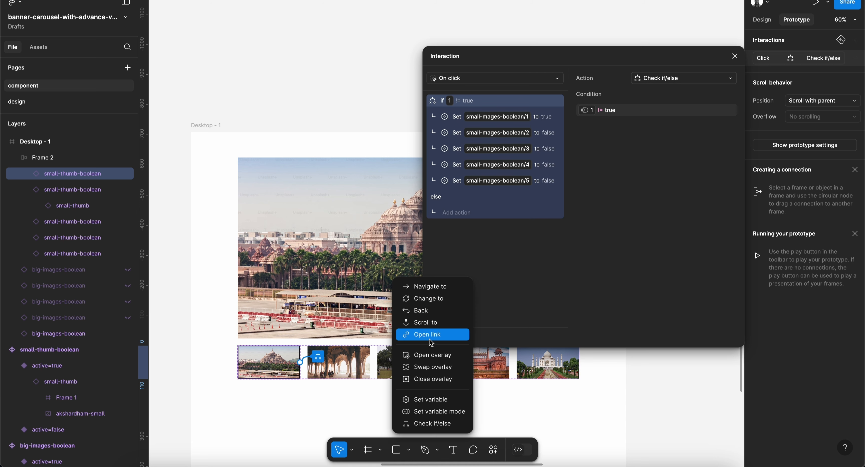
{"action": "left_click", "coordinate": [442, 425]}
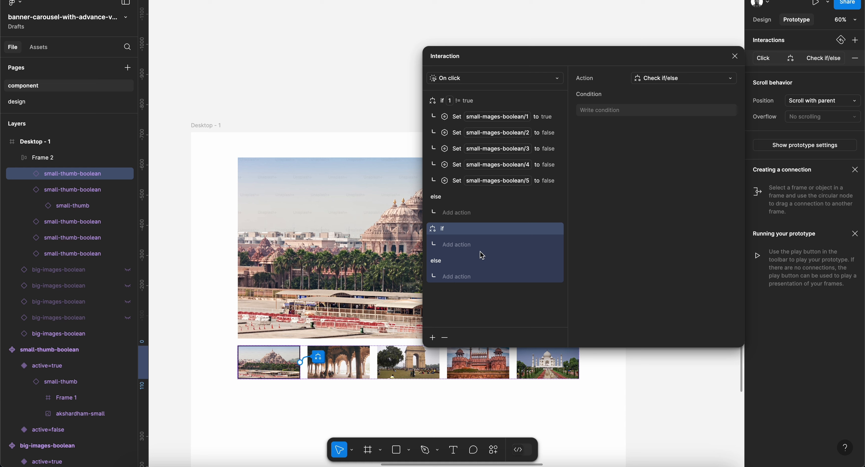
{"action": "left_click", "coordinate": [606, 112]}
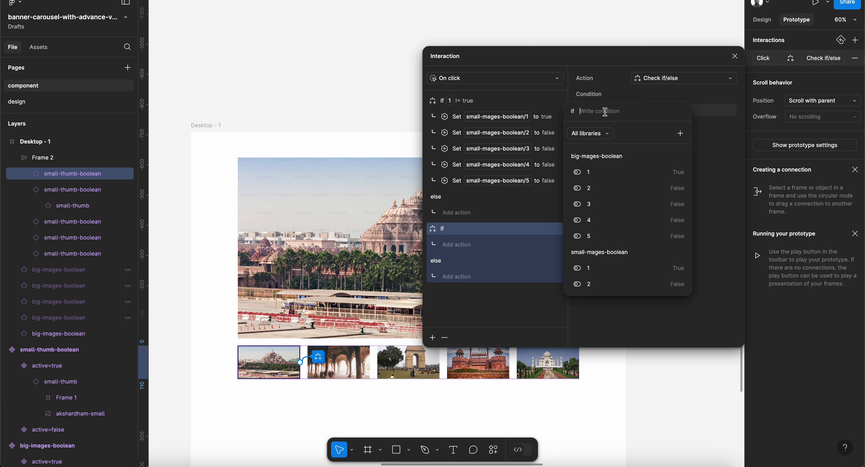
{"action": "left_click", "coordinate": [607, 178]}
{"action": "left_click", "coordinate": [608, 174]}
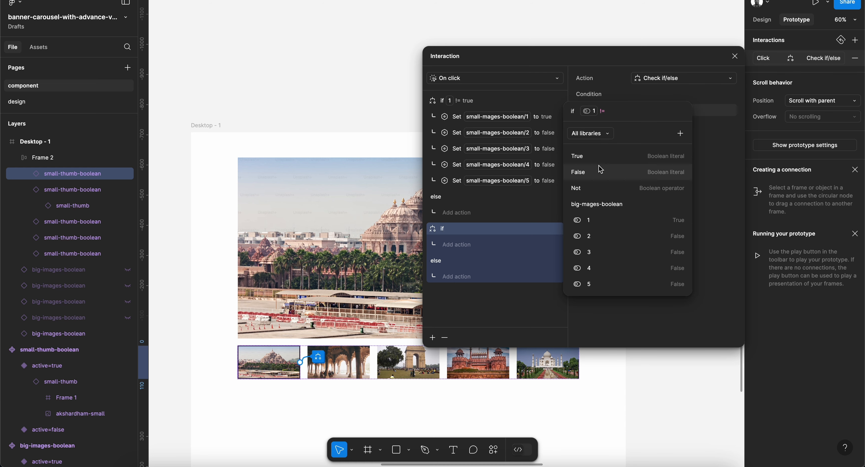
{"action": "left_click", "coordinate": [598, 166]}
Add a Set variable action under the second condition that sets big-mages-boolean/1 to true.
{"action": "left_click", "coordinate": [463, 247]}
{"action": "left_click", "coordinate": [464, 246]}
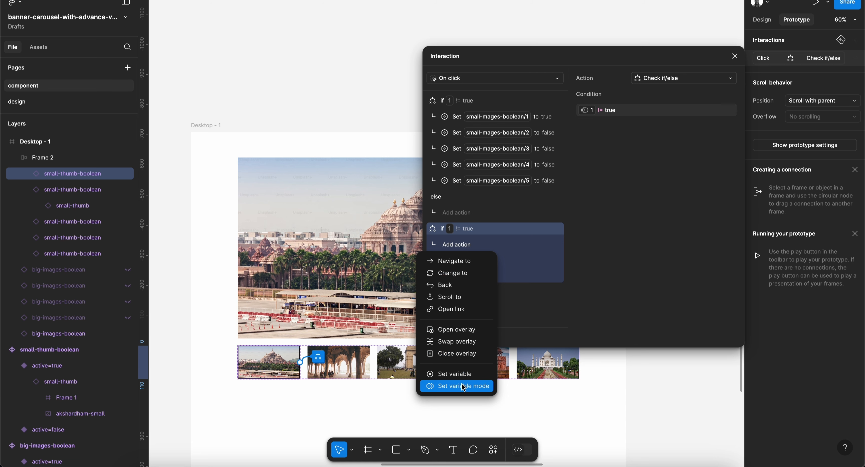
{"action": "left_click", "coordinate": [465, 373]}
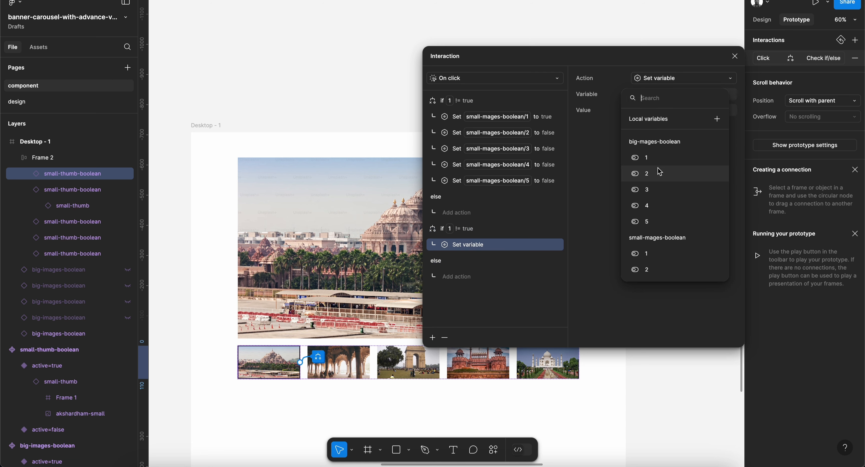
{"action": "left_click", "coordinate": [659, 157]}
{"action": "left_click", "coordinate": [634, 157]}
{"action": "left_click", "coordinate": [632, 189]}
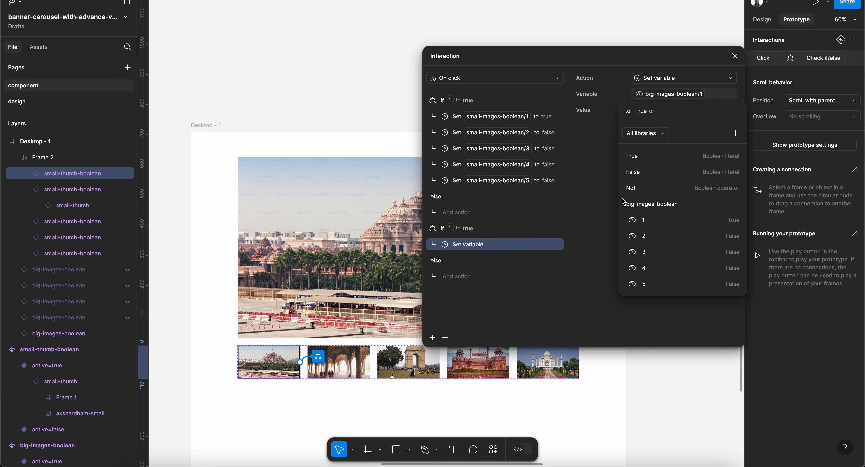
{"action": "left_click", "coordinate": [667, 110]}
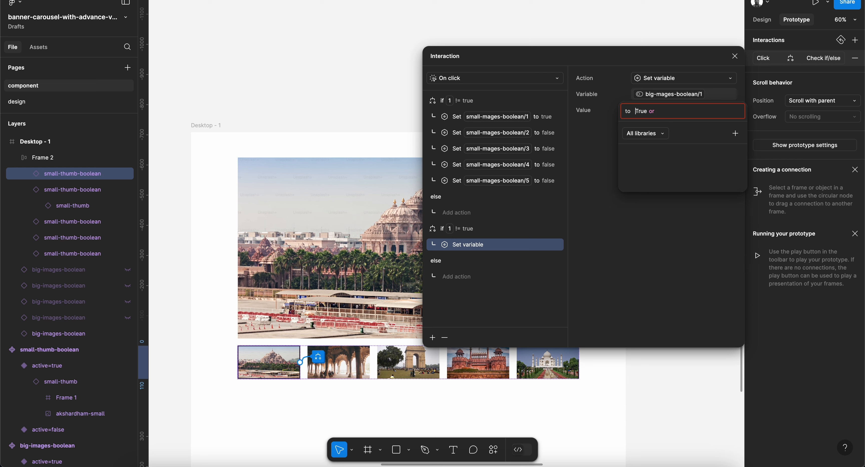
{"action": "key", "text": "BackSpace"}
{"action": "key", "text": "BackSpace"}
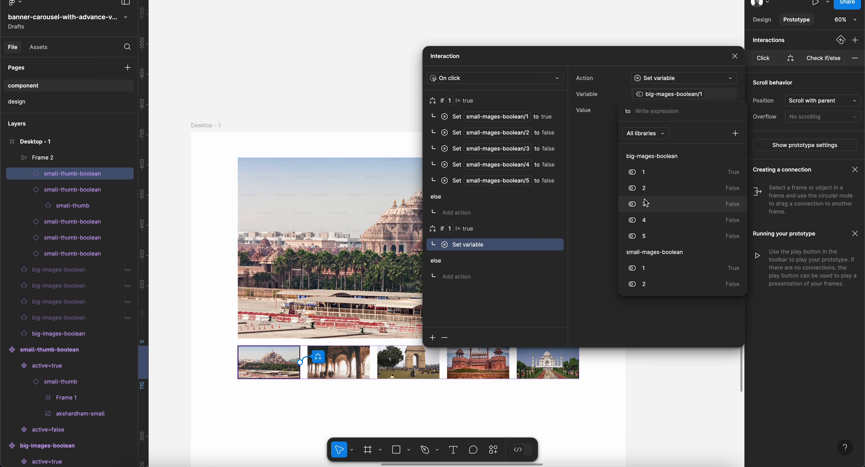
{"action": "type", "text": "tru"}
{"action": "left_click", "coordinate": [654, 160]}
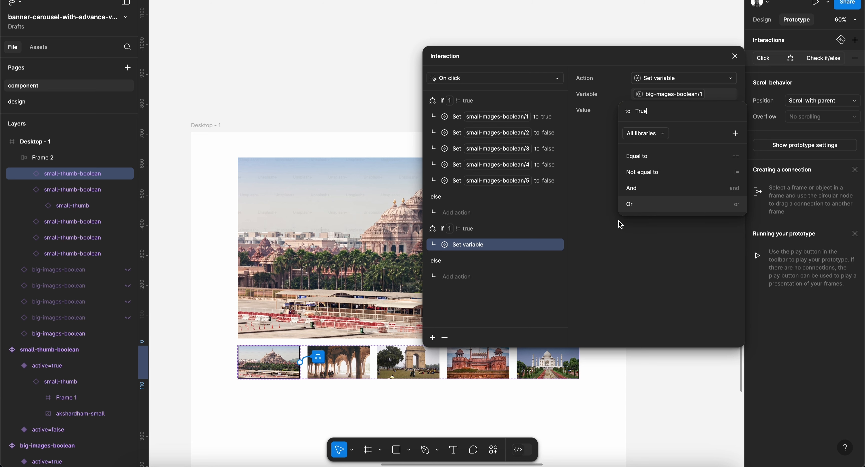
{"action": "left_click", "coordinate": [605, 197]}
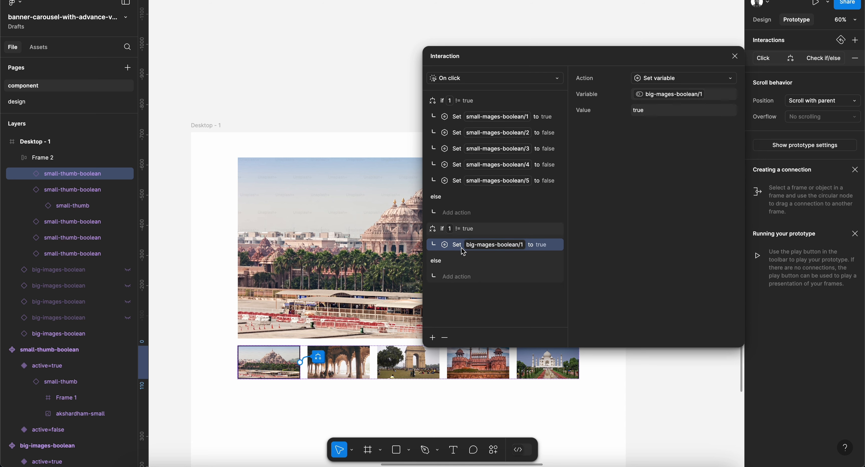
Add a Set variable action under the second condition that sets big-mages-boolean/2 to false.
{"action": "left_click", "coordinate": [432, 338]}
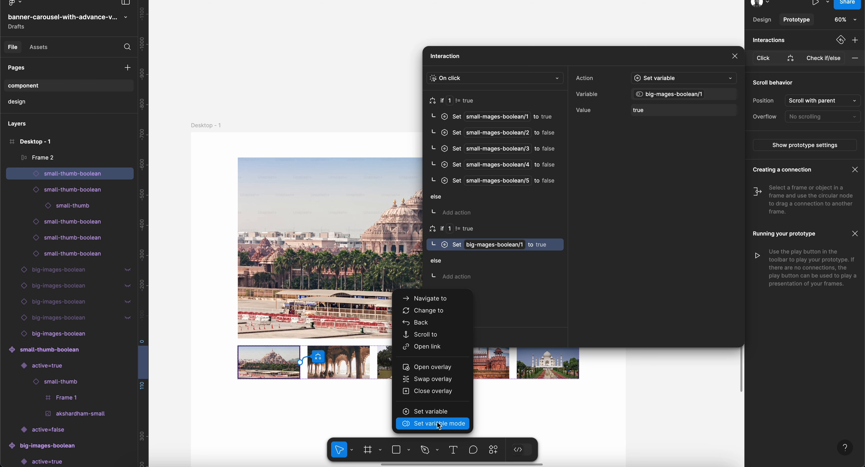
{"action": "left_click", "coordinate": [440, 413]}
{"action": "left_click", "coordinate": [680, 174]}
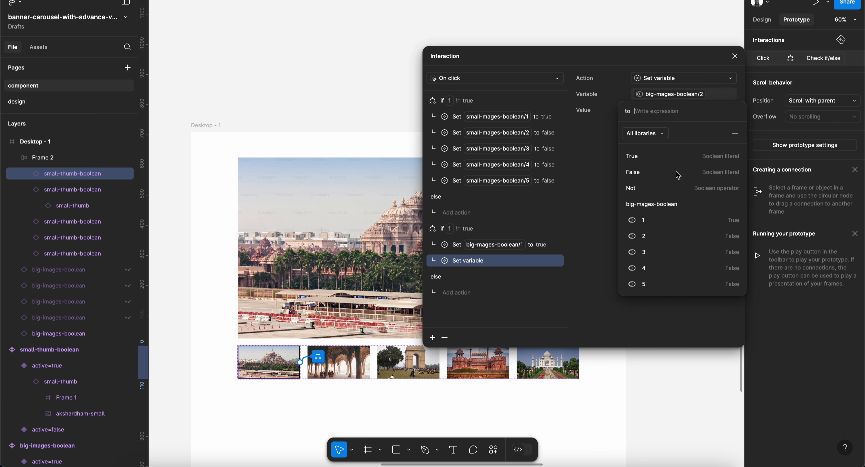
{"action": "left_click", "coordinate": [646, 172]}
{"action": "left_click", "coordinate": [597, 185]}
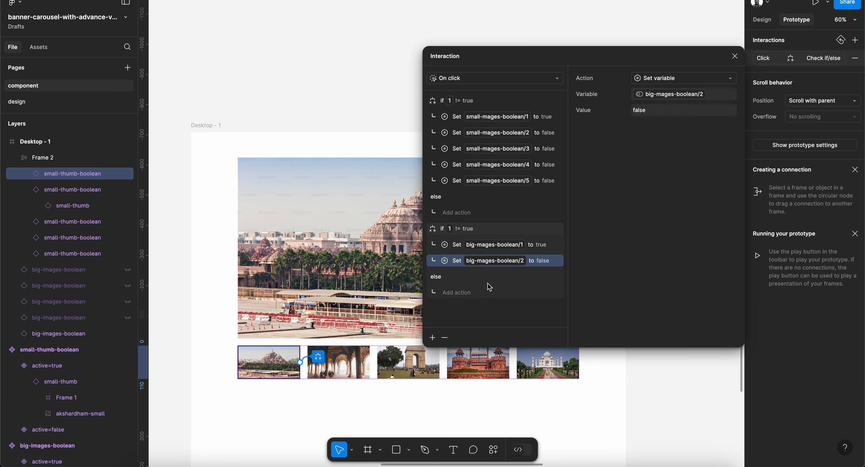
Add a Set variable action under the second condition that sets big-mages-boolean/3 to false.
{"action": "left_click", "coordinate": [432, 338]}
{"action": "left_click", "coordinate": [431, 412]}
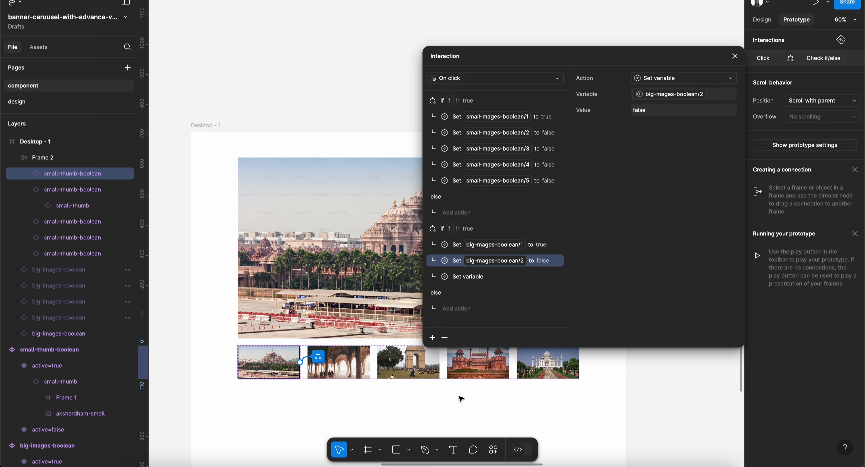
{"action": "left_click", "coordinate": [644, 189]}
{"action": "left_click", "coordinate": [638, 172]}
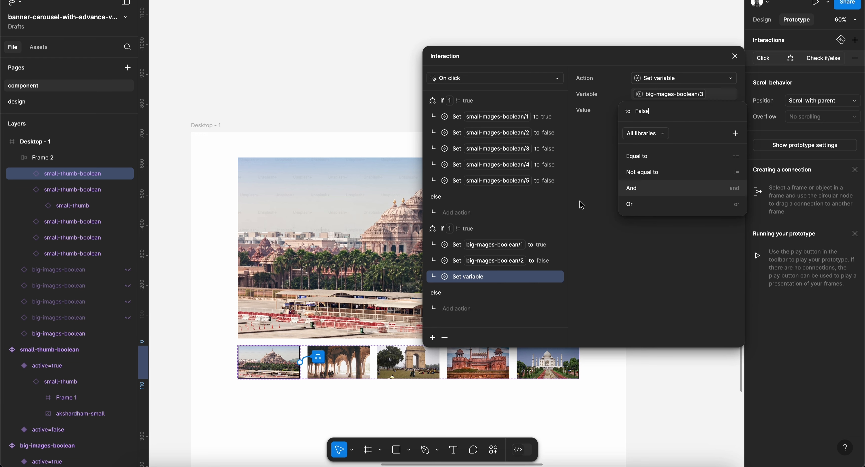
{"action": "left_click", "coordinate": [582, 202]}
Add a Set variable action under the second condition that sets big-mages-boolean/4 to false.
{"action": "left_click", "coordinate": [432, 339]}
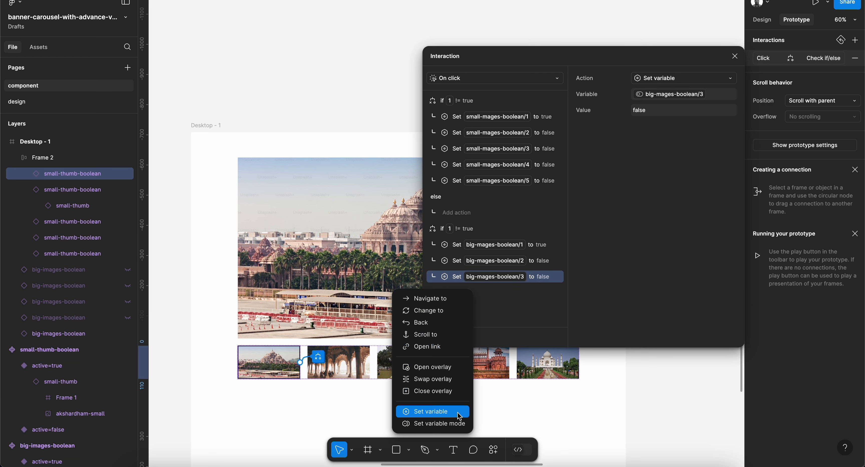
{"action": "left_click", "coordinate": [459, 414]}
{"action": "left_click", "coordinate": [648, 207]}
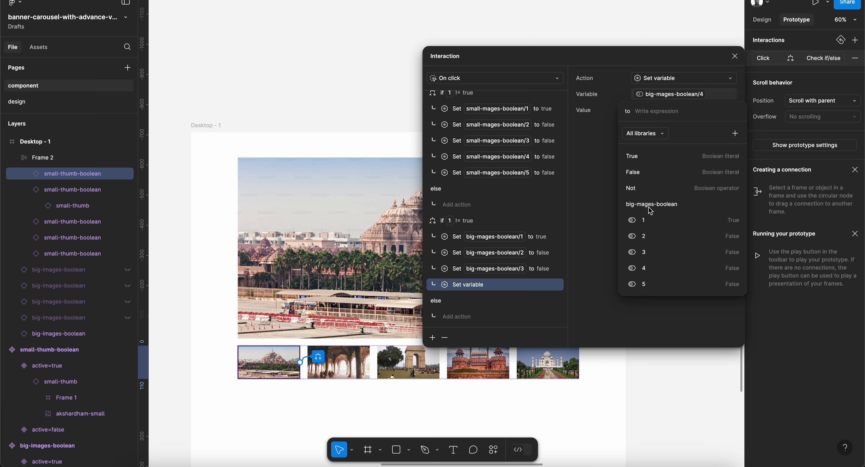
{"action": "left_click", "coordinate": [638, 172]}
{"action": "left_click", "coordinate": [514, 329]}
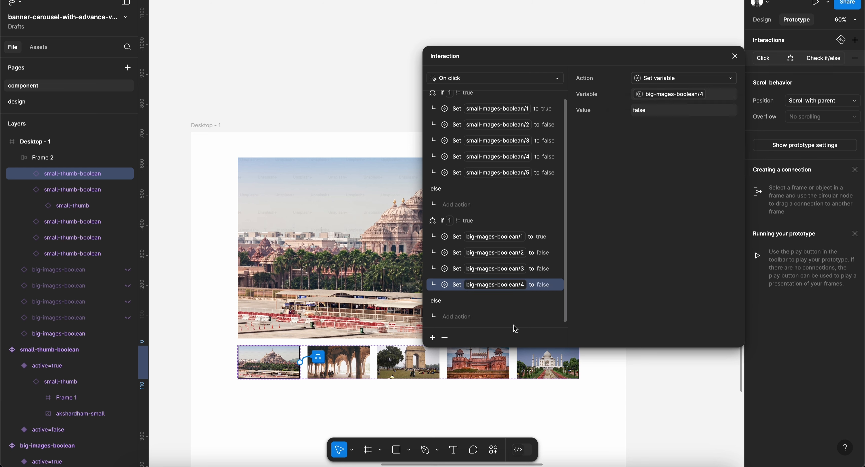
Add a Set variable action under the second condition that sets big-mages-boolean/5 to false, and close the interaction settings.
{"action": "left_click", "coordinate": [433, 338]}
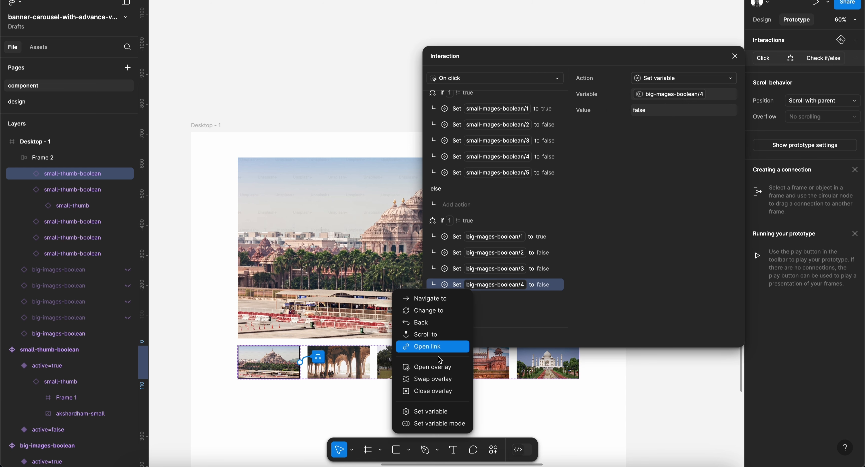
{"action": "left_click", "coordinate": [443, 410]}
{"action": "left_click", "coordinate": [652, 223]}
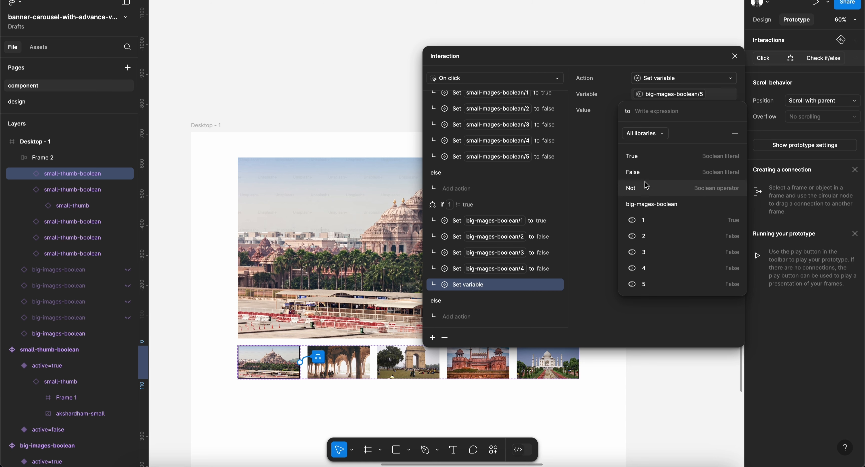
{"action": "left_click", "coordinate": [638, 172]}
{"action": "left_click", "coordinate": [601, 206]}
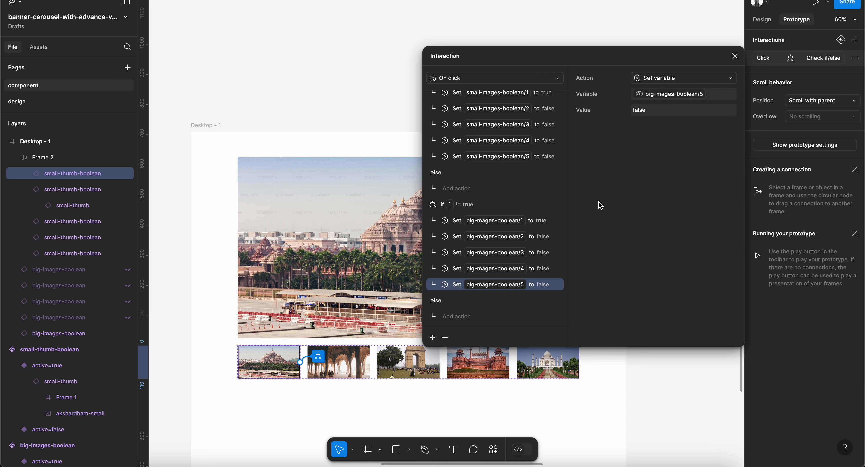
{"action": "scroll", "coordinate": [513, 200], "scroll_direction": "up", "scroll_amount": 2}
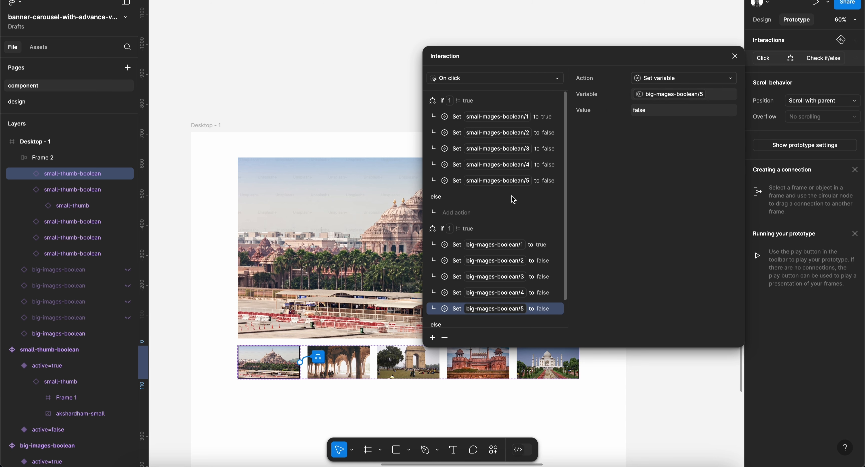
{"action": "left_click", "coordinate": [734, 56]}
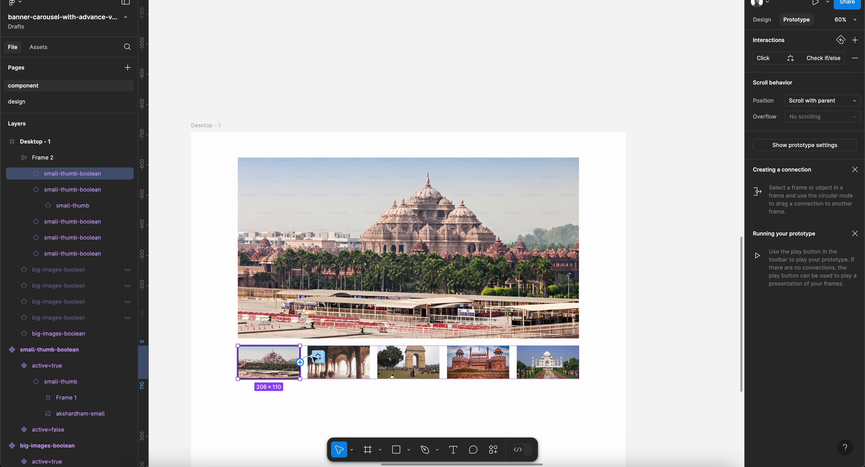
Copy the first thumbnail's click interaction to the second thumbnail and change its first condition to big-mages-boolean/2 != true.
{"action": "left_click_drag", "start_coordinate": [315, 359], "coordinate": [324, 360]}
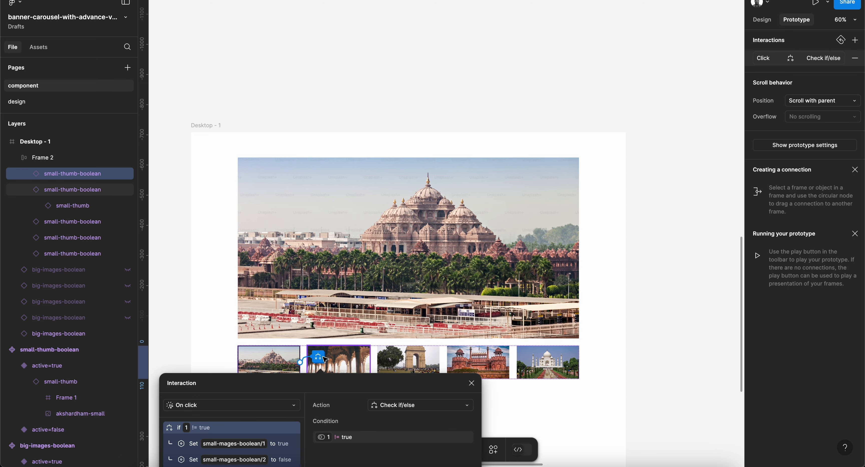
{"action": "left_click", "coordinate": [324, 360]}
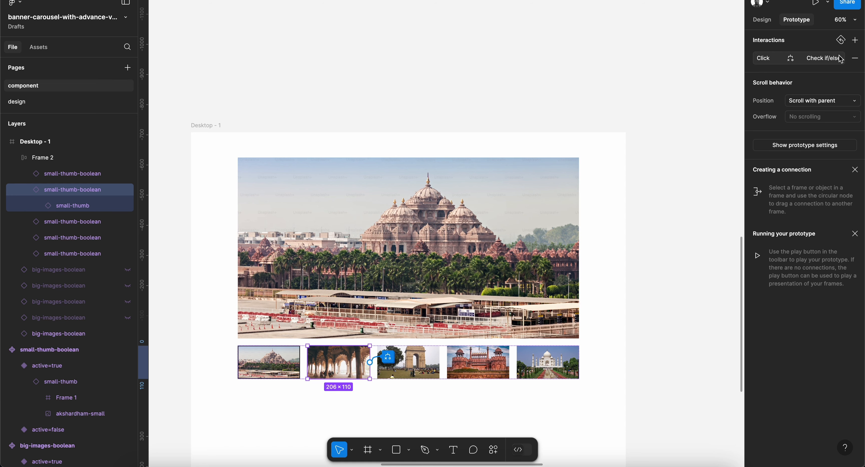
{"action": "left_click", "coordinate": [841, 60]}
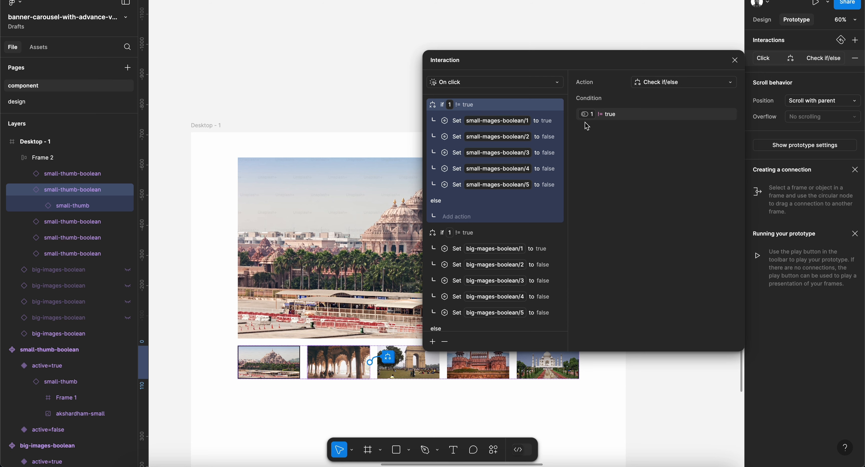
{"action": "left_click", "coordinate": [588, 115]}
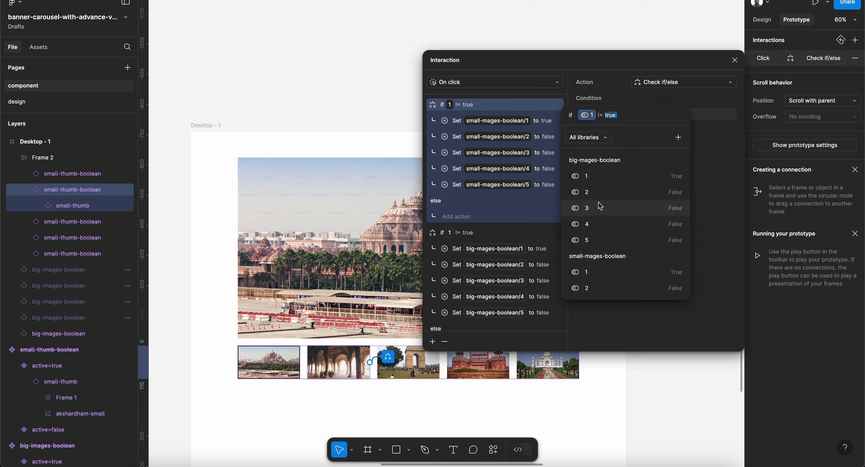
{"action": "left_click", "coordinate": [597, 194]}
{"action": "left_click", "coordinate": [695, 207]}
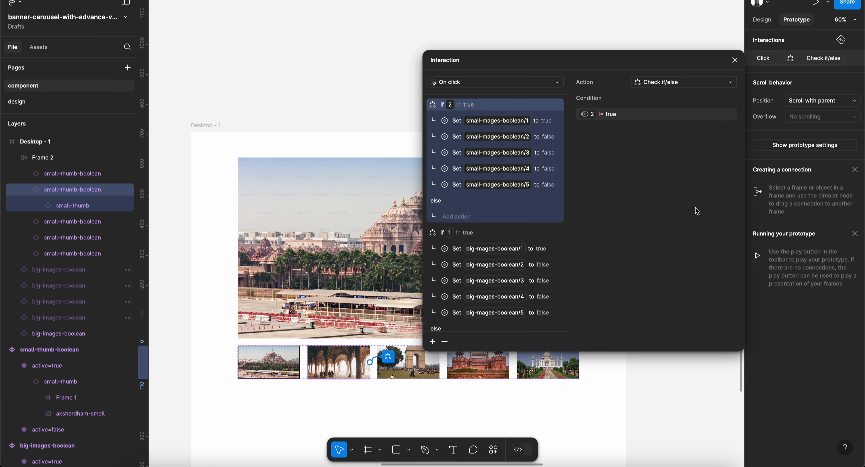
Set small-mages-boolean/1 to false in the first condition of the second thumbnail's interaction.
{"action": "left_click", "coordinate": [544, 129]}
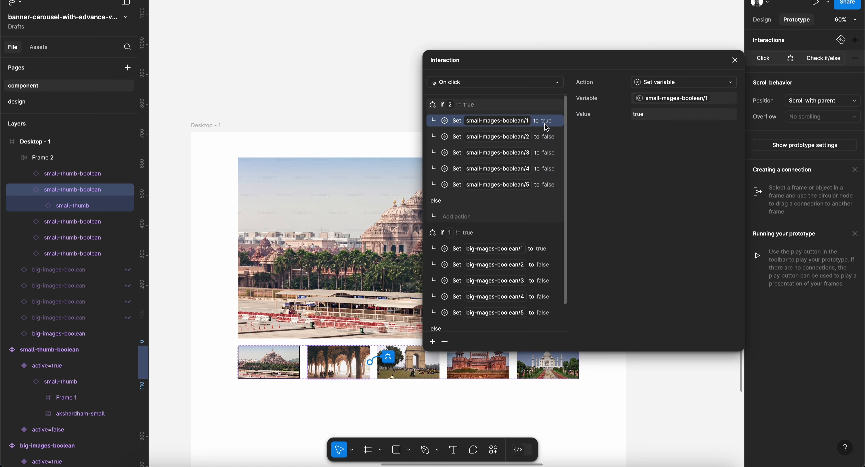
{"action": "left_click", "coordinate": [655, 114]}
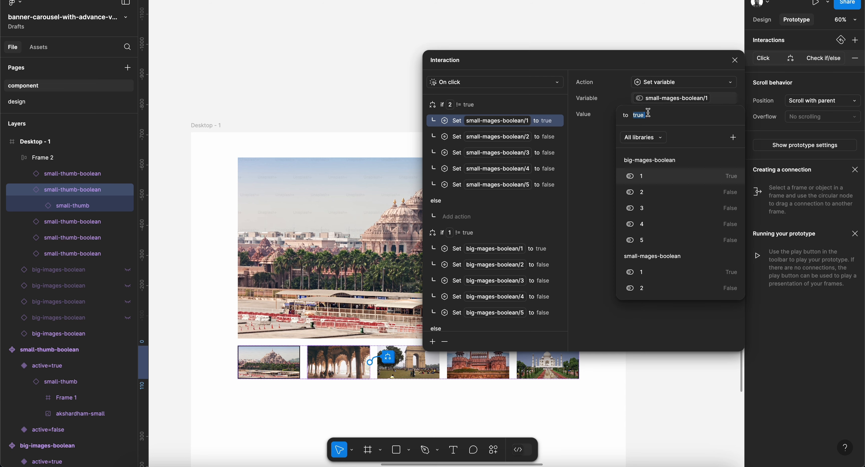
{"action": "type", "text": "False"}
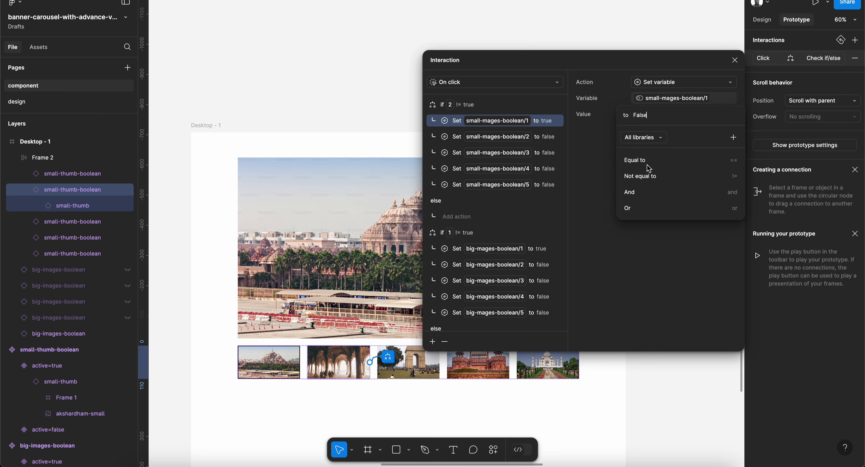
{"action": "left_click", "coordinate": [601, 173]}
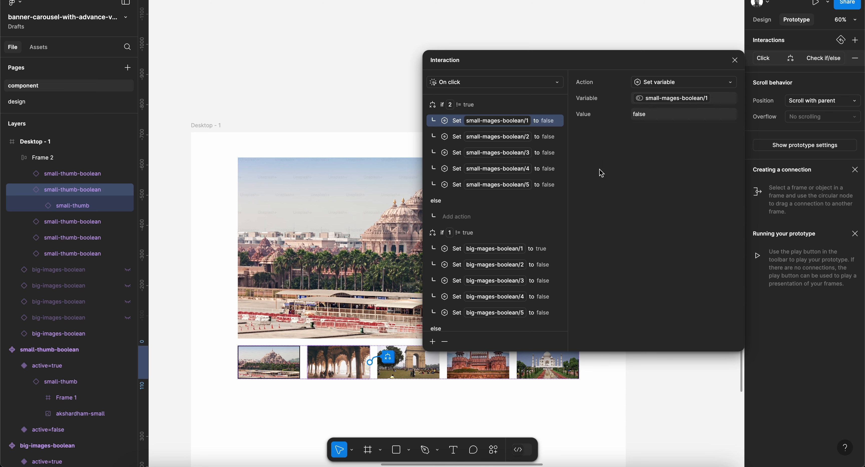
Set small-mages-boolean/2 to true in the first condition of the second thumbnail's click interaction.
{"action": "left_click", "coordinate": [547, 137]}
{"action": "left_click", "coordinate": [659, 115]}
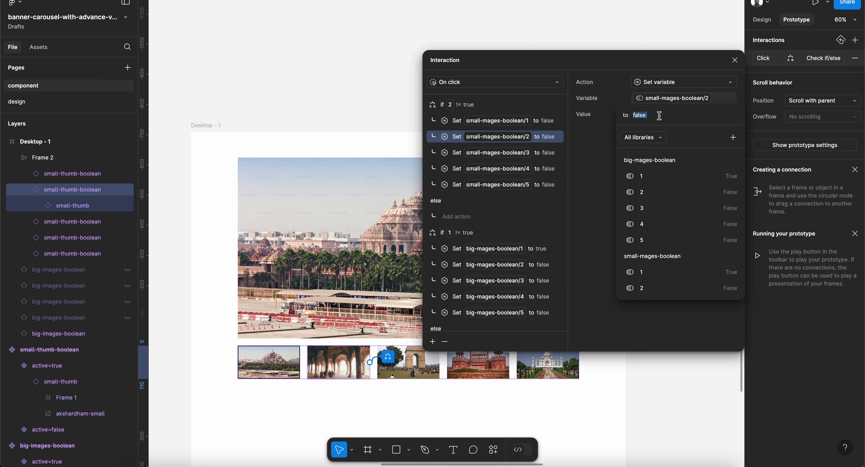
{"action": "type", "text": "tru"}
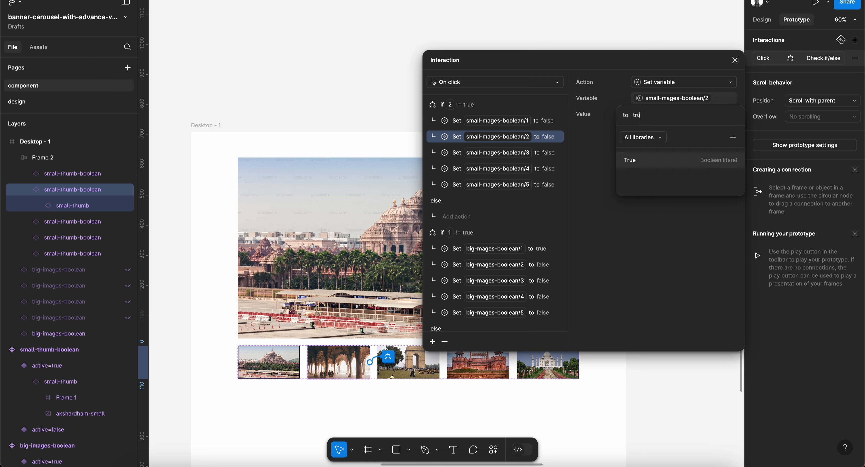
{"action": "left_click", "coordinate": [630, 164]}
{"action": "left_click", "coordinate": [610, 223]}
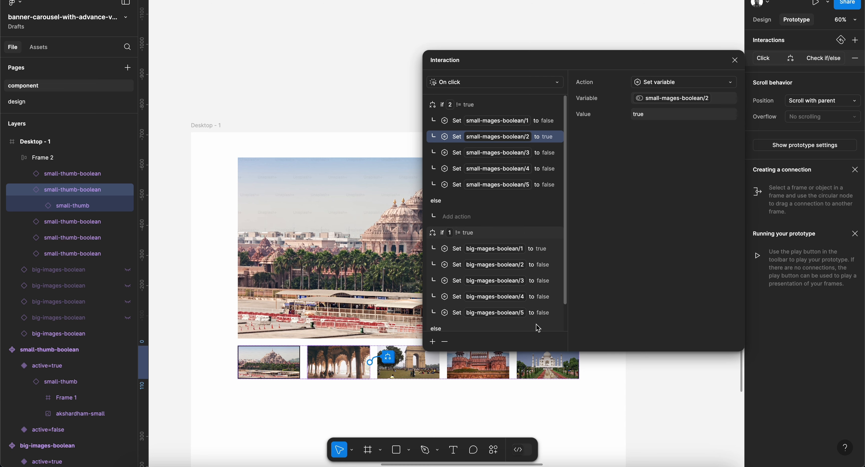
Set big-mages-boolean/1 to false in the second condition of the second thumbnail's click interaction.
{"action": "left_click", "coordinate": [541, 250]}
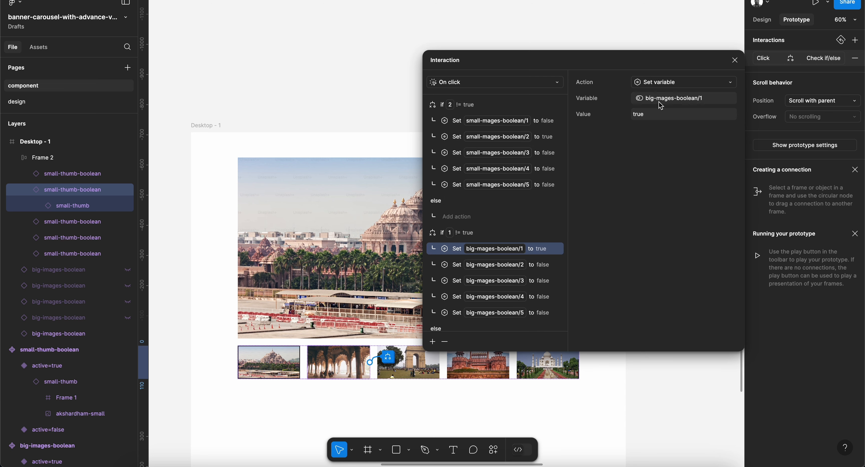
{"action": "left_click", "coordinate": [676, 102]}
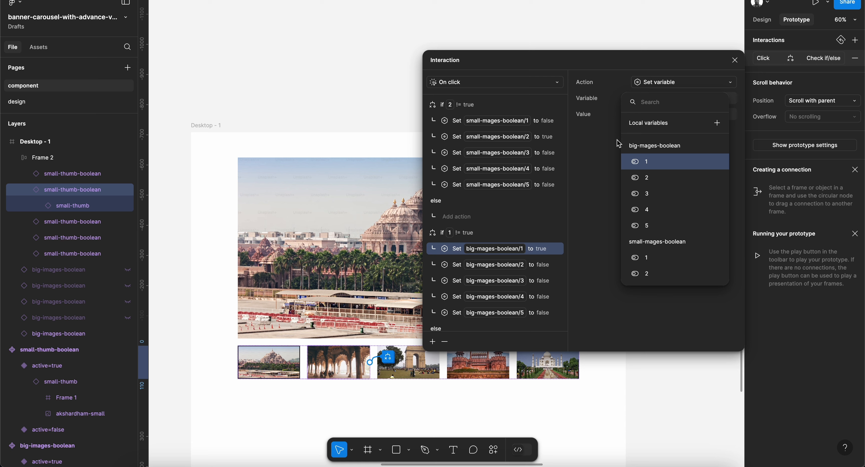
{"action": "left_click", "coordinate": [589, 163]}
{"action": "left_click", "coordinate": [654, 118]}
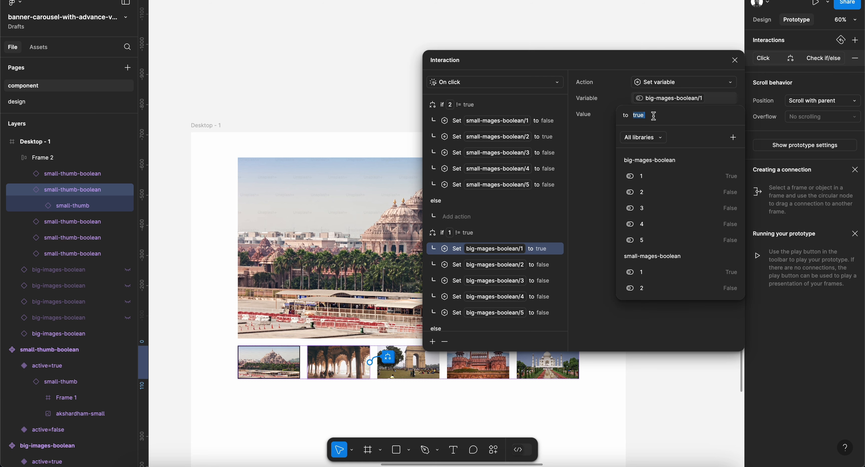
{"action": "type", "text": "fal"}
{"action": "left_click", "coordinate": [648, 161]}
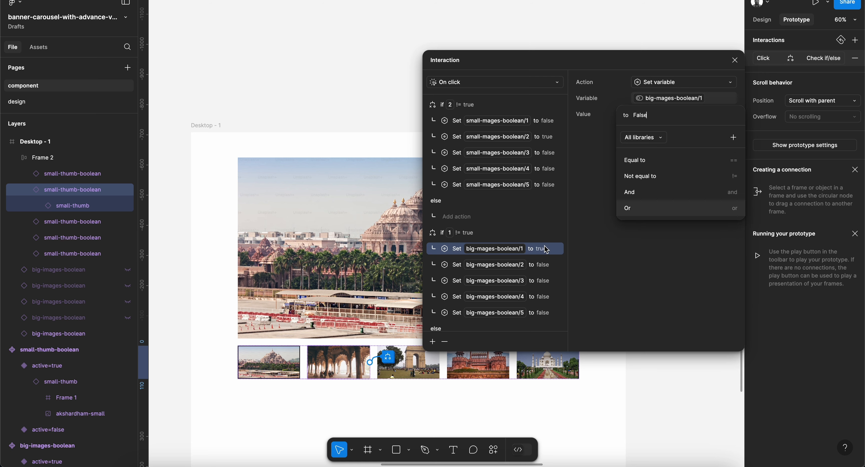
{"action": "left_click", "coordinate": [550, 269]}
Set big-mages-boolean/2 to true in the second condition and close the interaction settings.
{"action": "left_click", "coordinate": [546, 270]}
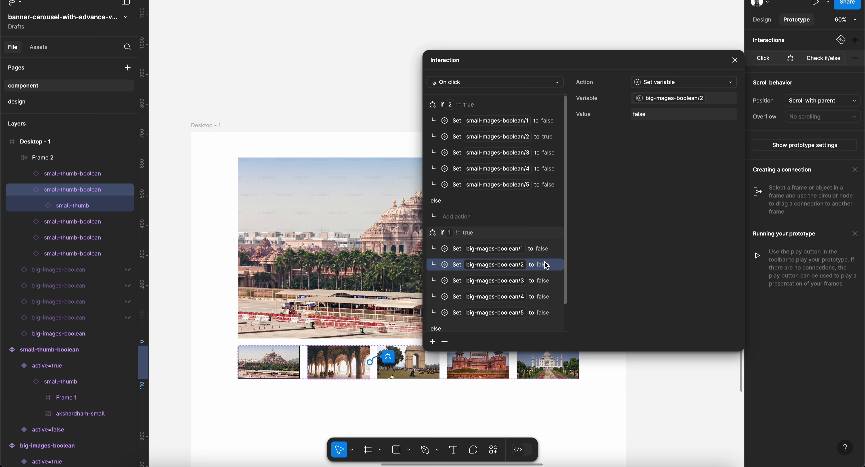
{"action": "left_click", "coordinate": [657, 114]}
{"action": "type", "text": "true"}
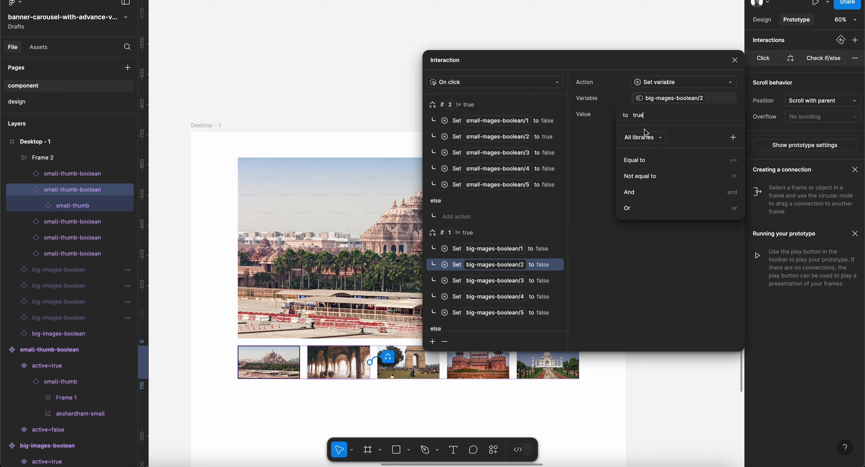
{"action": "key", "text": "BackSpace"}
{"action": "type", "text": "e"}
{"action": "key", "text": "Return"}
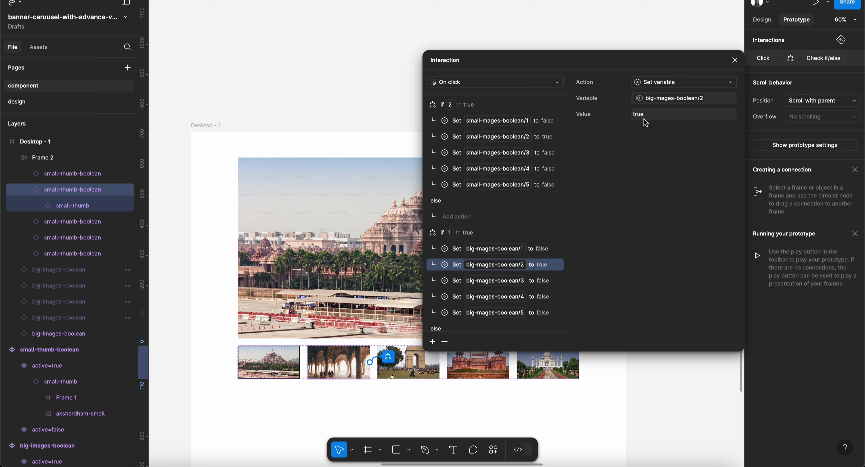
{"action": "left_click", "coordinate": [735, 60]}
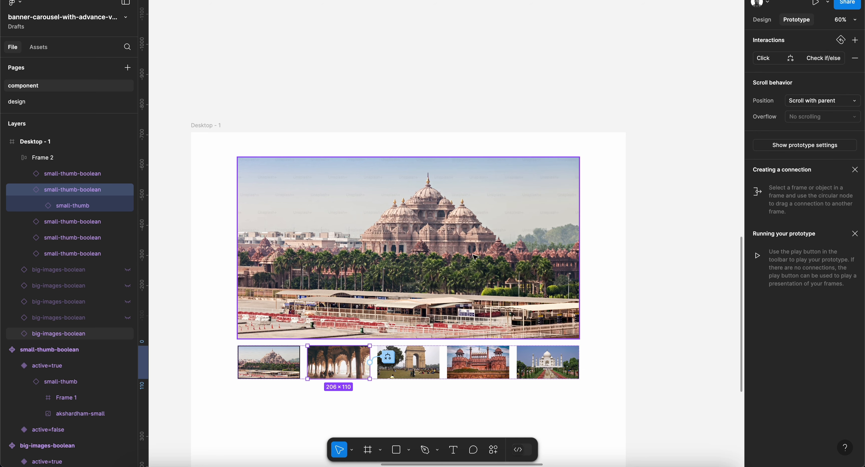
Preview Desktop - 1, test the second thumbnail's interaction, and return to the design file.
{"action": "left_click", "coordinate": [201, 125]}
{"action": "left_click", "coordinate": [815, 4]}
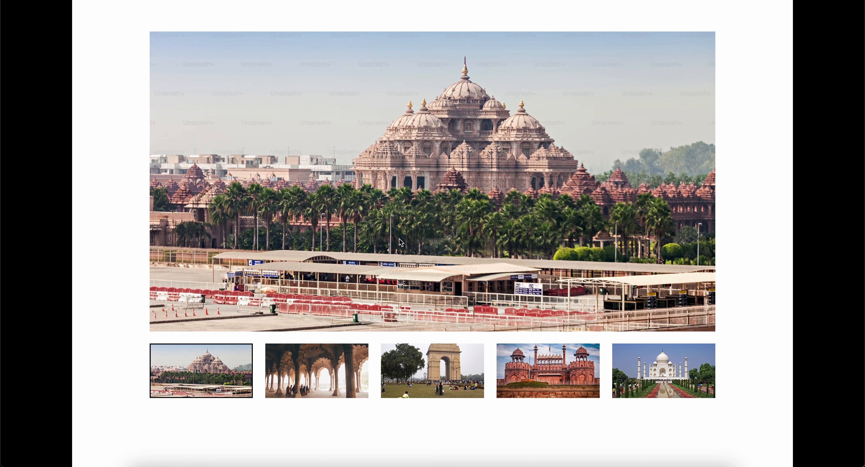
{"action": "left_click", "coordinate": [336, 376]}
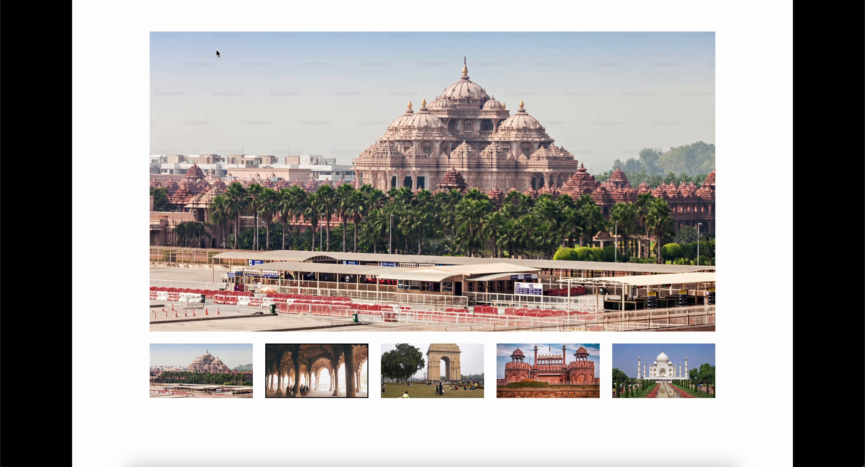
{"action": "left_click", "coordinate": [144, 2]}
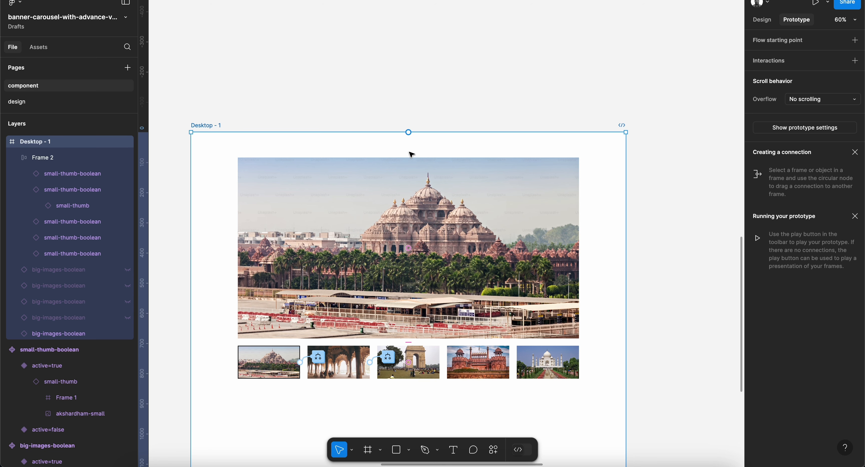
Run the Desktop - 1 prototype again and alternate between the first and second thumbnails to check the active state and large banner.
{"action": "left_click", "coordinate": [338, 88]}
{"action": "left_click", "coordinate": [205, 125]}
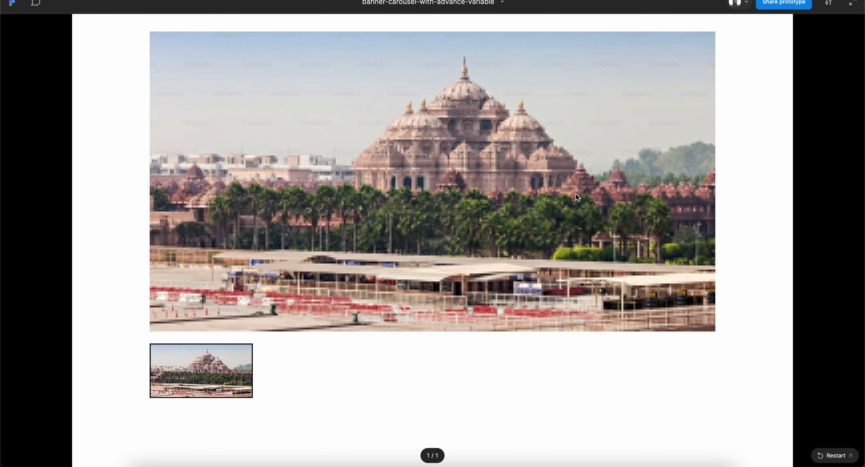
{"action": "left_click", "coordinate": [339, 379]}
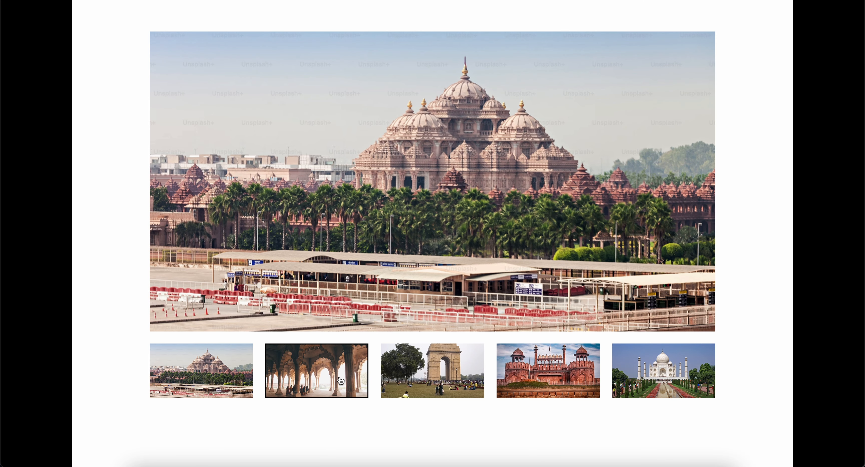
{"action": "left_click", "coordinate": [234, 380]}
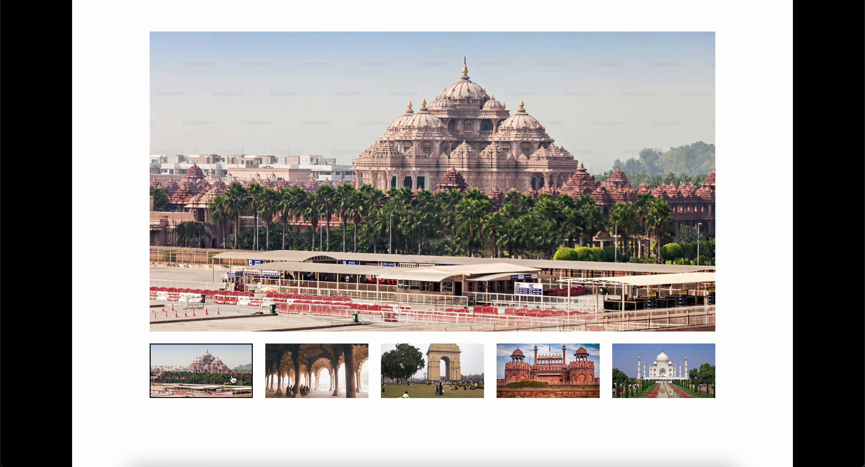
{"action": "left_click", "coordinate": [312, 362]}
{"action": "left_click", "coordinate": [211, 389]}
{"action": "left_click", "coordinate": [294, 373]}
{"action": "left_click", "coordinate": [207, 385]}
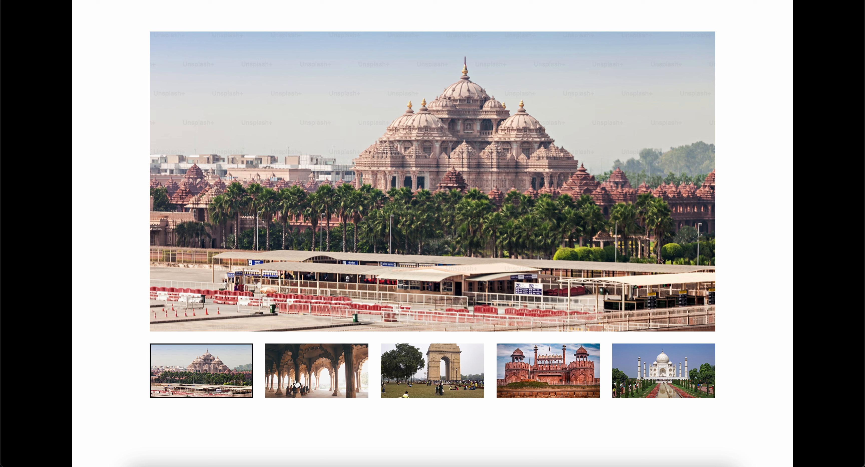
{"action": "left_click", "coordinate": [309, 384]}
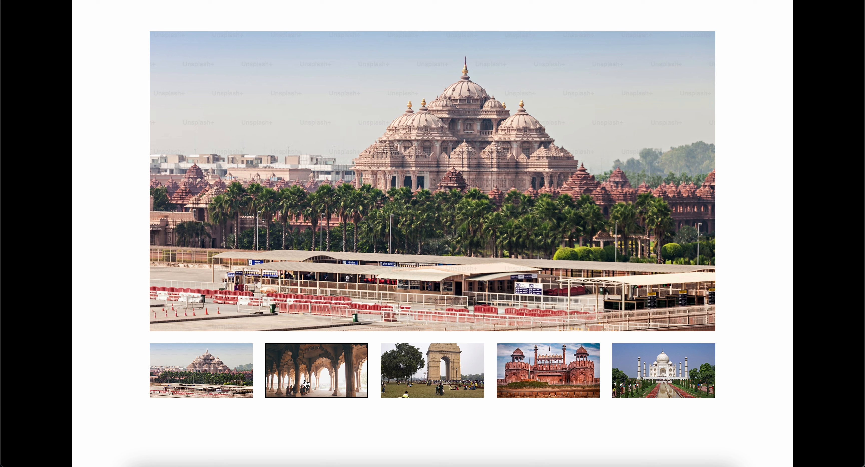
{"action": "left_click", "coordinate": [235, 382]}
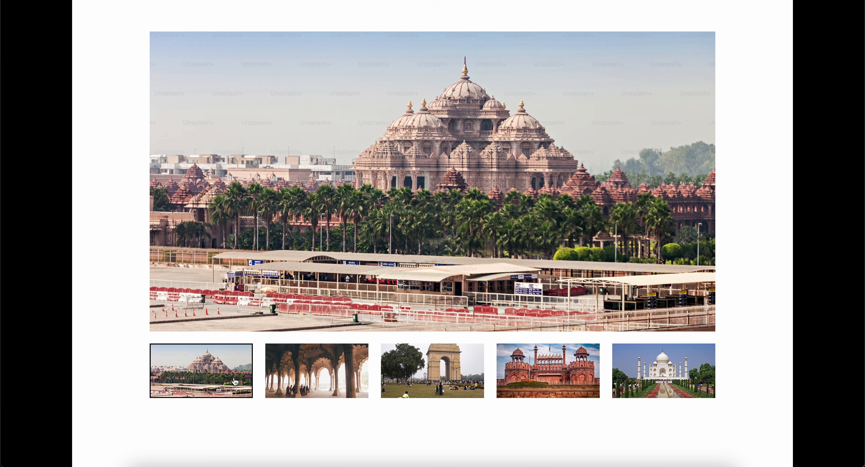
{"action": "left_click", "coordinate": [314, 384]}
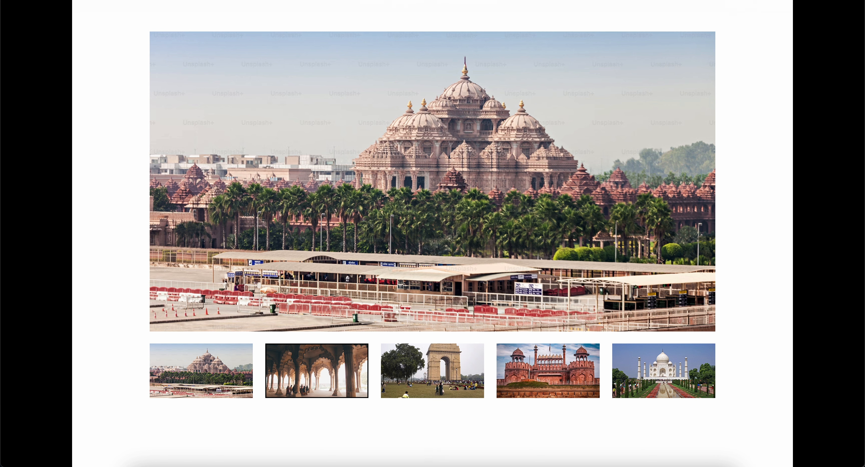
{"action": "key", "text": "ctrl+shift+Tab"}
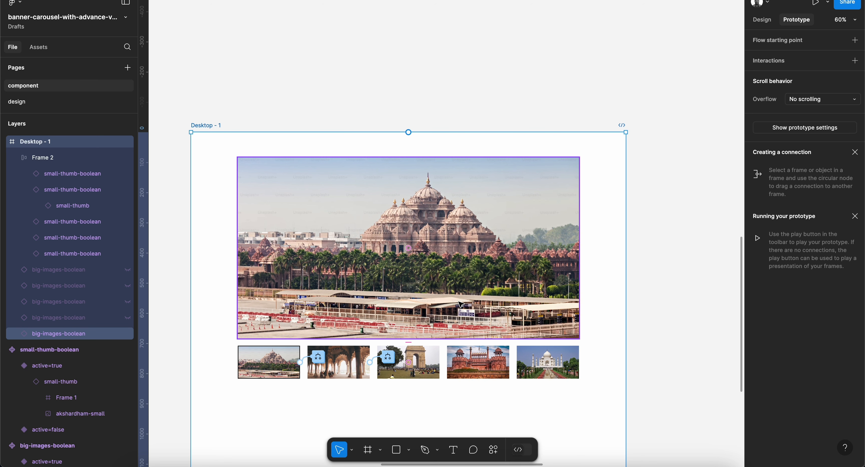
Change the second condition of the second thumbnail's click interaction to 2 != true and close the interaction settings.
{"action": "scroll", "coordinate": [461, 305], "scroll_direction": "down", "scroll_amount": 2}
{"action": "scroll", "coordinate": [460, 305], "scroll_direction": "left", "scroll_amount": 2}
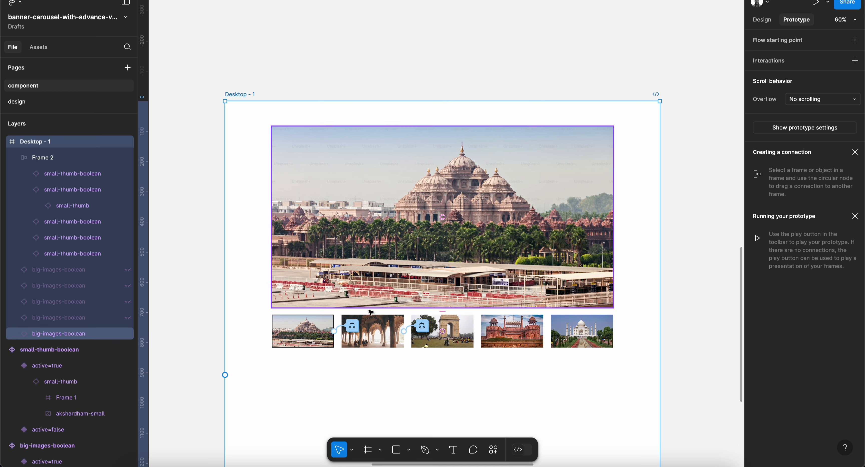
{"action": "left_click", "coordinate": [353, 328]}
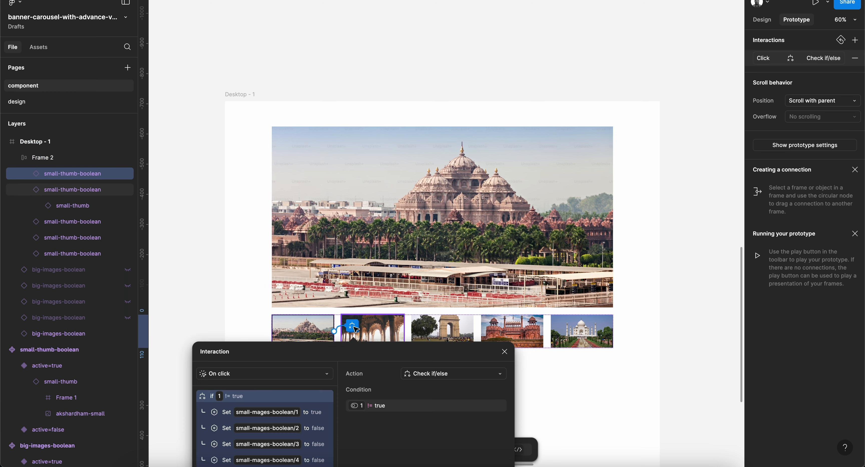
{"action": "scroll", "coordinate": [356, 330], "scroll_direction": "down", "scroll_amount": 4}
{"action": "scroll", "coordinate": [356, 330], "scroll_direction": "left", "scroll_amount": 1}
{"action": "left_click", "coordinate": [387, 265]}
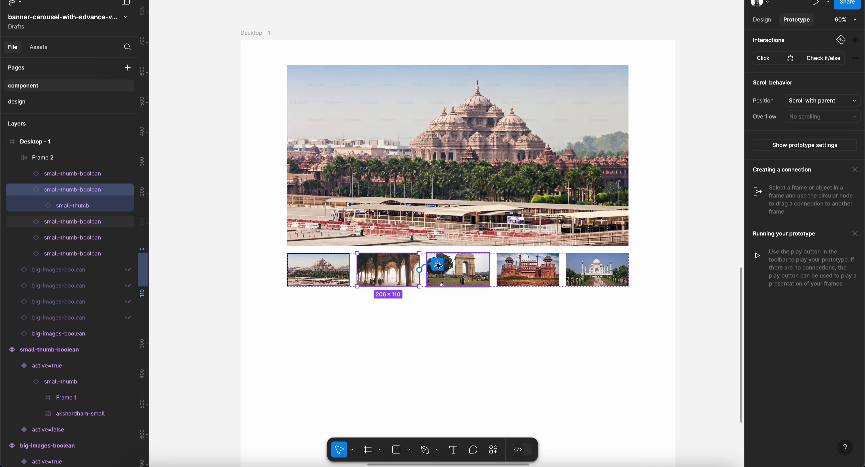
{"action": "left_click", "coordinate": [437, 265]}
{"action": "scroll", "coordinate": [483, 306], "scroll_direction": "down", "scroll_amount": 5}
{"action": "scroll", "coordinate": [484, 306], "scroll_direction": "left", "scroll_amount": 2}
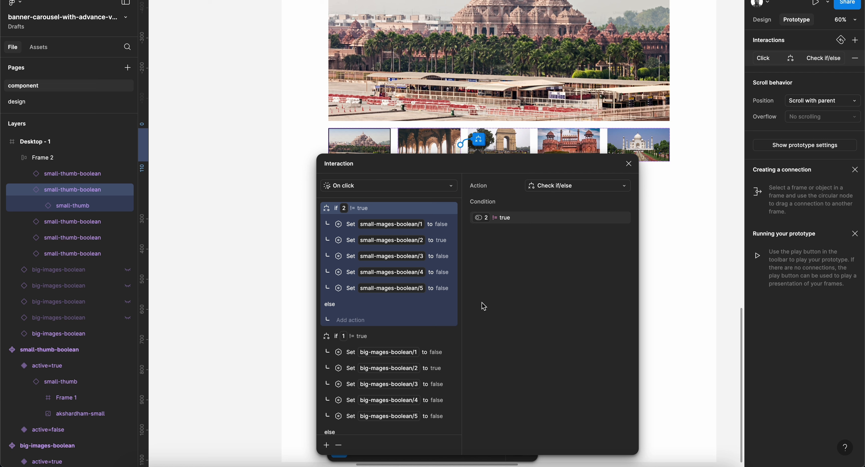
{"action": "left_click", "coordinate": [420, 343]}
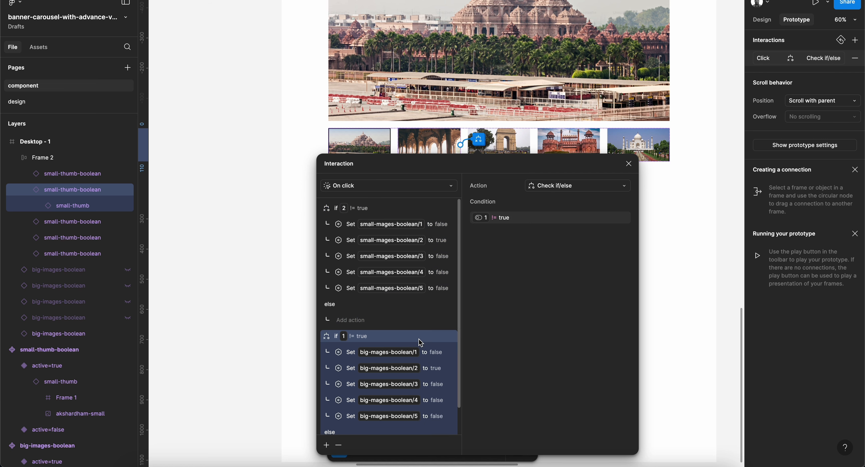
{"action": "left_click", "coordinate": [488, 223]}
{"action": "left_click", "coordinate": [489, 296]}
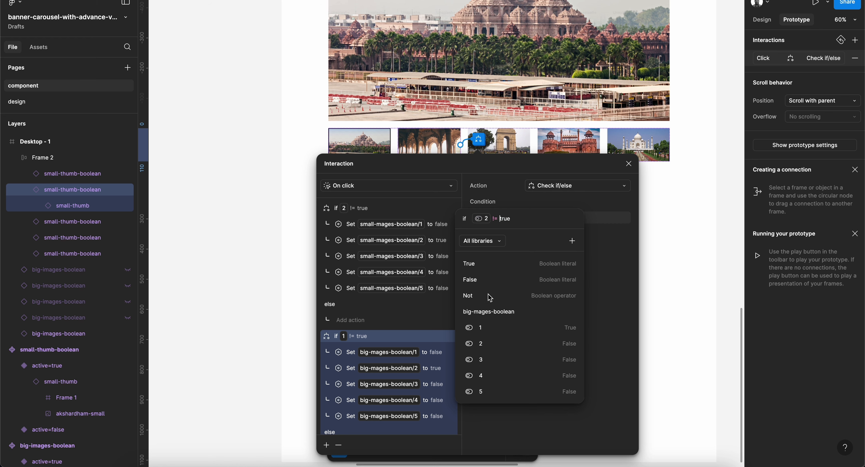
{"action": "left_click", "coordinate": [660, 236]}
{"action": "left_click", "coordinate": [628, 164]}
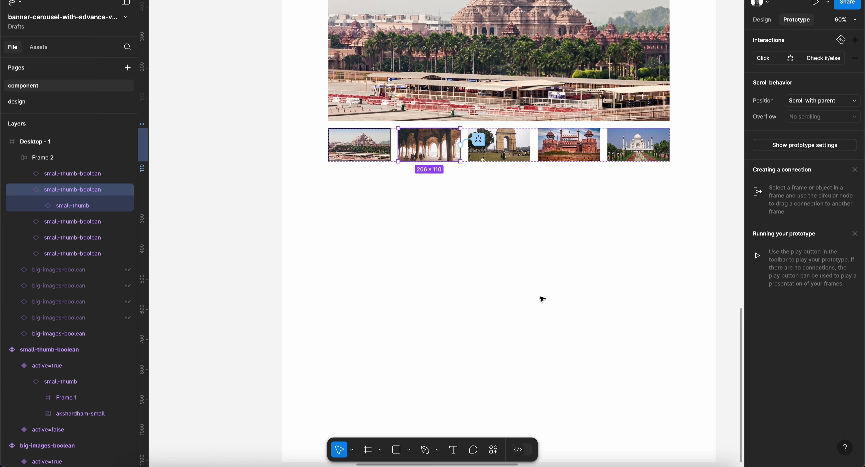
Preview the prototype, switch repeatedly between the first two thumbnails to verify the banner change, and return to the design file.
{"action": "scroll", "coordinate": [503, 268], "scroll_direction": "up", "scroll_amount": 1}
{"action": "scroll", "coordinate": [476, 258], "scroll_direction": "up", "scroll_amount": 2}
{"action": "key", "text": "super+alt+Return"}
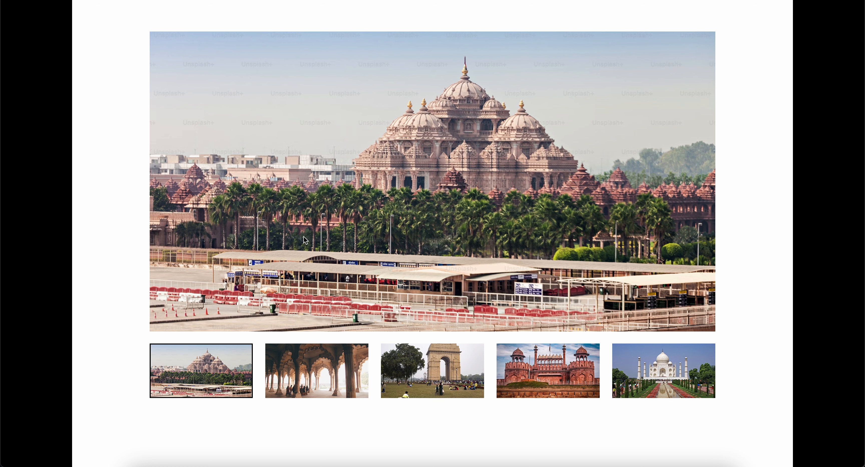
{"action": "left_click", "coordinate": [333, 359]}
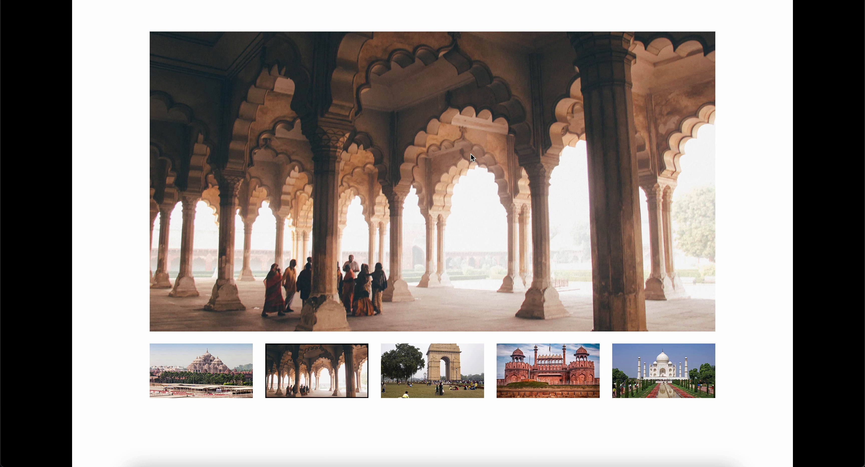
{"action": "left_click", "coordinate": [223, 370]}
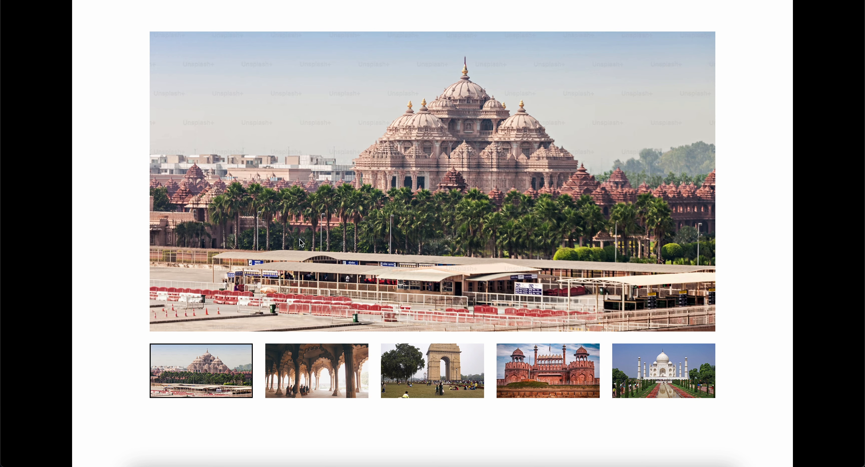
{"action": "left_click", "coordinate": [327, 375]}
{"action": "left_click", "coordinate": [239, 385]}
{"action": "left_click", "coordinate": [323, 383]}
{"action": "left_click", "coordinate": [236, 386]}
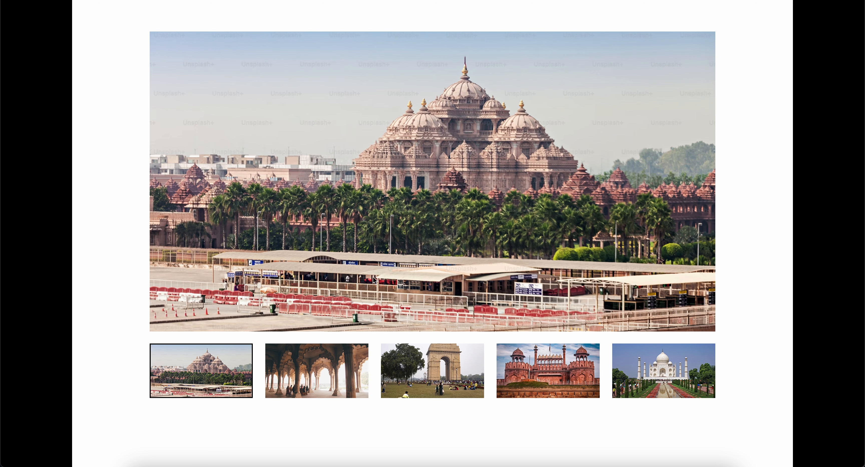
{"action": "left_click", "coordinate": [329, 354]}
{"action": "left_click", "coordinate": [231, 370]}
{"action": "left_click", "coordinate": [299, 1]}
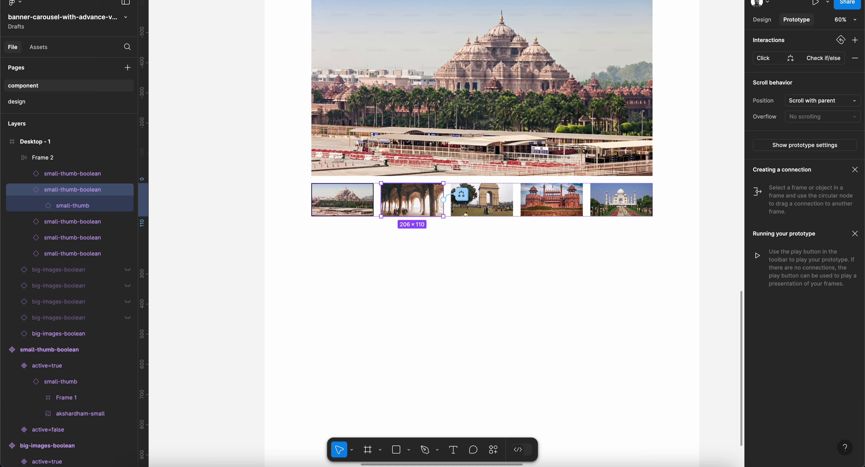
{"action": "scroll", "coordinate": [436, 298], "scroll_direction": "up", "scroll_amount": 5}
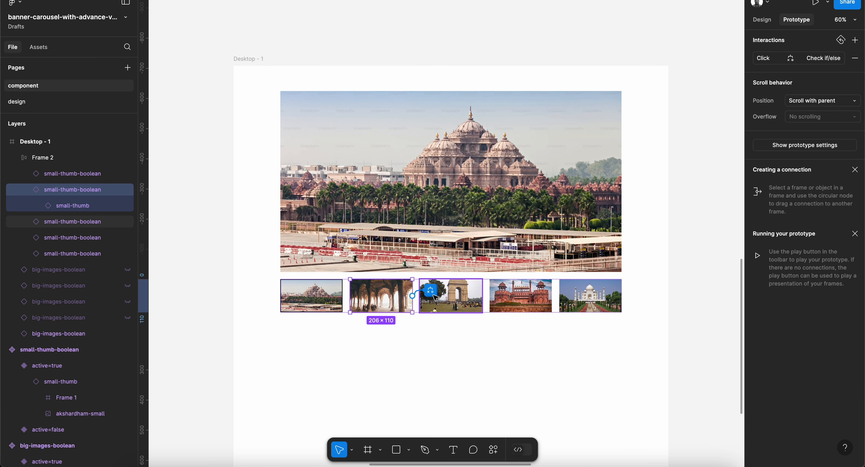
Copy the second thumbnail's click interaction onto the third thumbnail.
{"action": "left_click", "coordinate": [432, 291]}
{"action": "scroll", "coordinate": [432, 294], "scroll_direction": "down", "scroll_amount": 7}
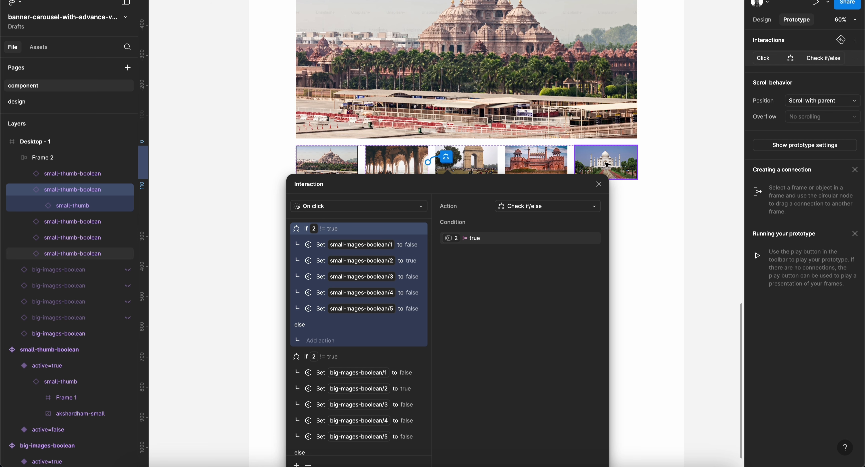
{"action": "left_click", "coordinate": [598, 184]}
{"action": "left_click", "coordinate": [492, 171]}
{"action": "scroll", "coordinate": [490, 168], "scroll_direction": "up", "scroll_amount": 4}
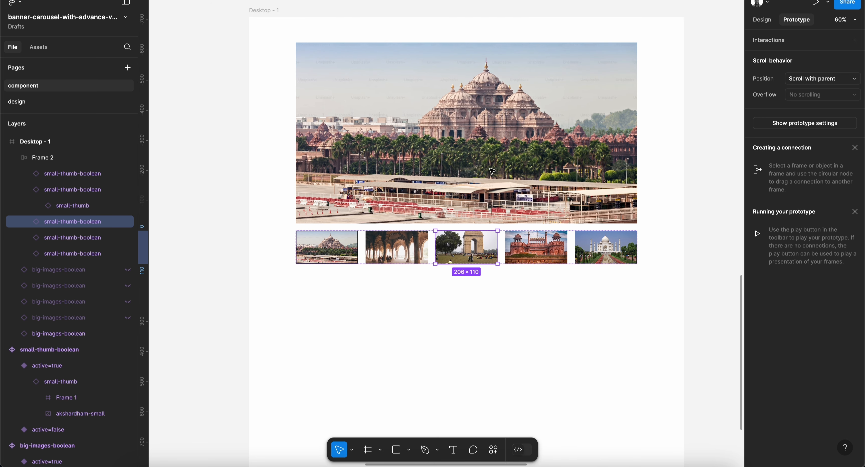
{"action": "scroll", "coordinate": [490, 168], "scroll_direction": "right", "scroll_amount": 2}
{"action": "key", "text": "super+v"}
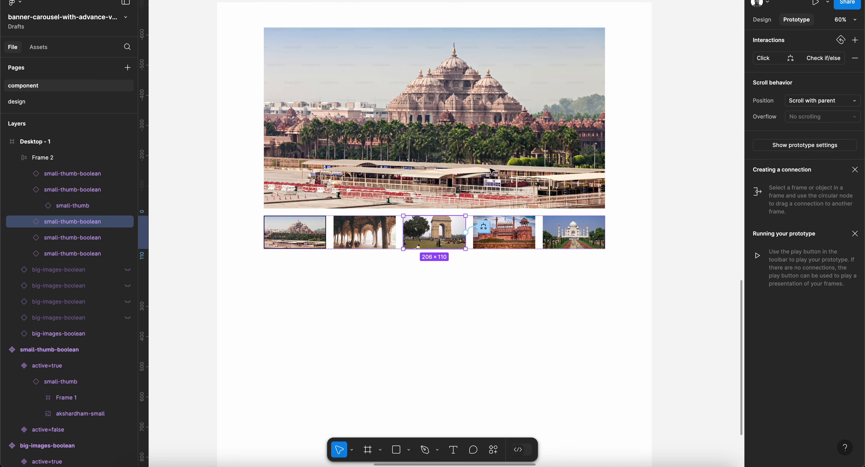
Change the first condition of the third thumbnail's click interaction to 3 != true.
{"action": "left_click", "coordinate": [483, 226]}
{"action": "scroll", "coordinate": [610, 170], "scroll_direction": "down", "scroll_amount": 3}
{"action": "scroll", "coordinate": [610, 171], "scroll_direction": "down", "scroll_amount": 3}
{"action": "scroll", "coordinate": [610, 172], "scroll_direction": "left", "scroll_amount": 2}
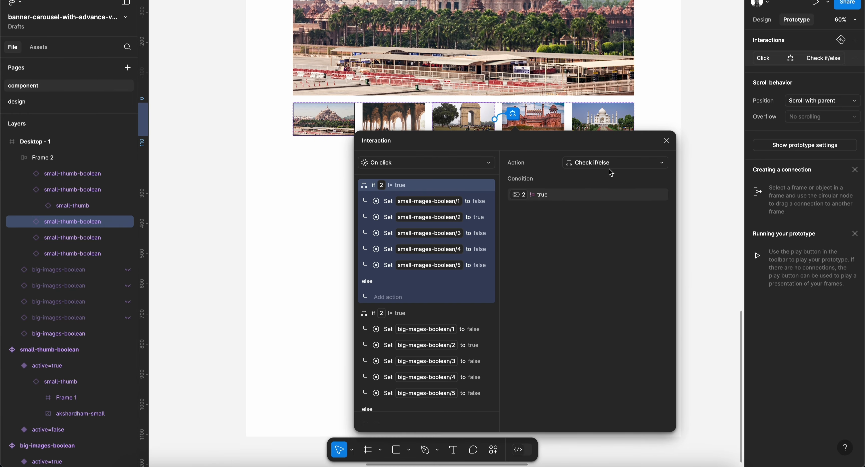
{"action": "scroll", "coordinate": [610, 171], "scroll_direction": "up", "scroll_amount": 6}
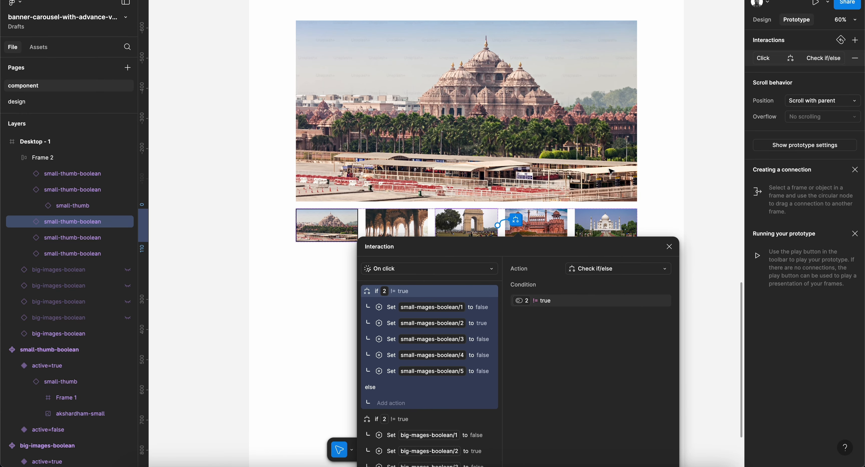
{"action": "left_click", "coordinate": [524, 301]}
{"action": "scroll", "coordinate": [534, 369], "scroll_direction": "up", "scroll_amount": 3}
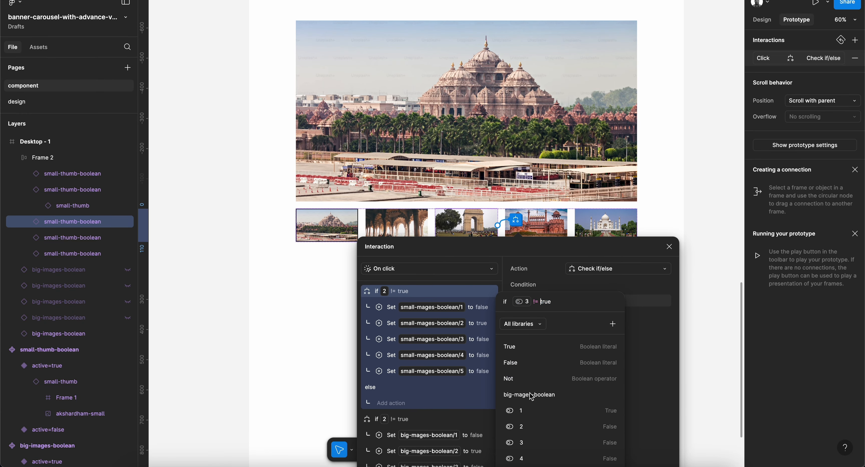
{"action": "left_click", "coordinate": [482, 309]}
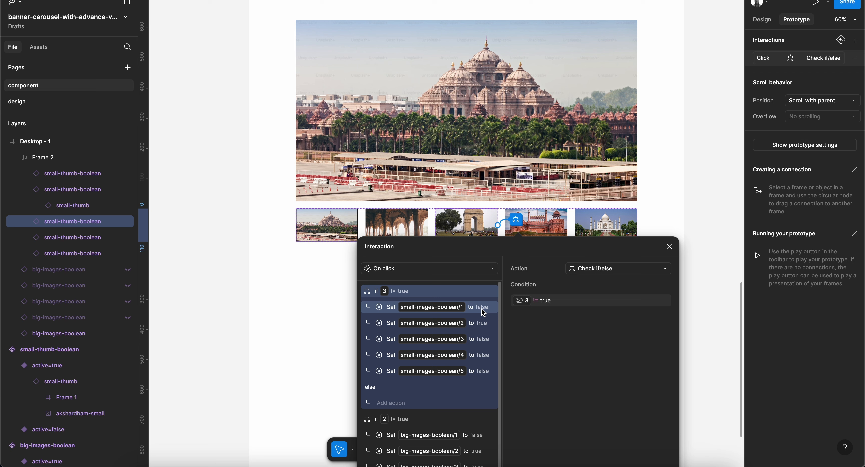
In the third thumbnail's first condition, set small-mages-boolean/2 to false and small-mages-boolean/3 to true.
{"action": "left_click", "coordinate": [480, 324]}
{"action": "left_click", "coordinate": [590, 301]}
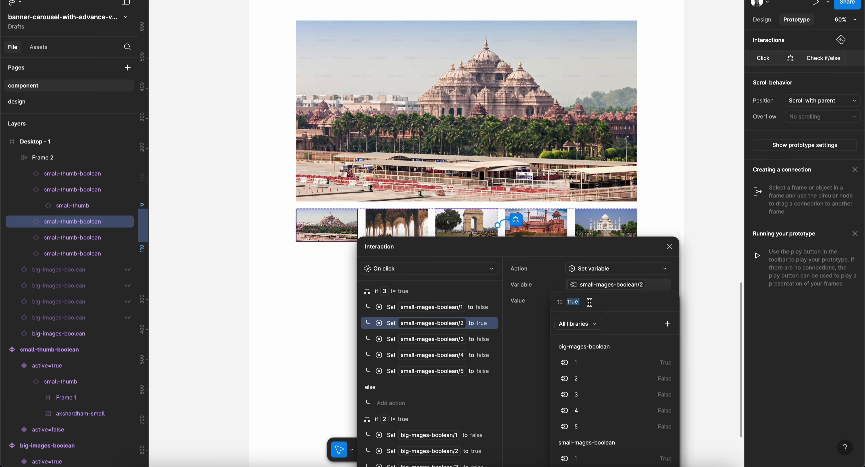
{"action": "type", "text": "fa"}
{"action": "left_click", "coordinate": [570, 345]}
{"action": "left_click", "coordinate": [481, 343]}
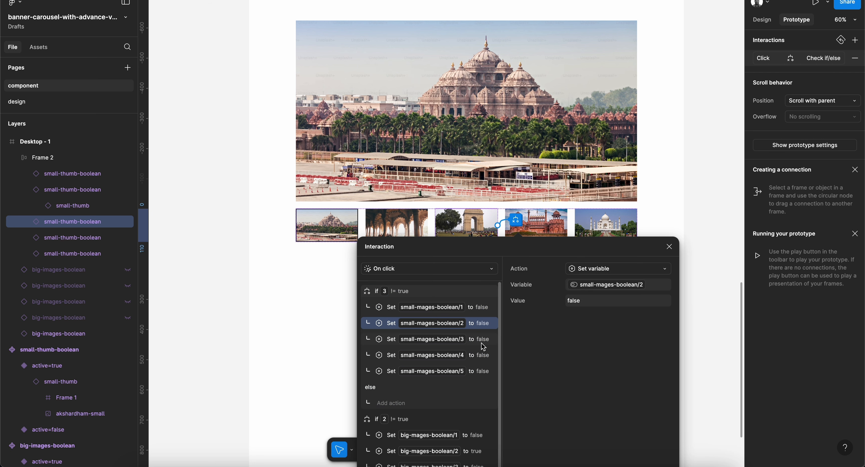
{"action": "left_click", "coordinate": [481, 343]}
{"action": "left_click", "coordinate": [595, 304]}
{"action": "type", "text": "t"}
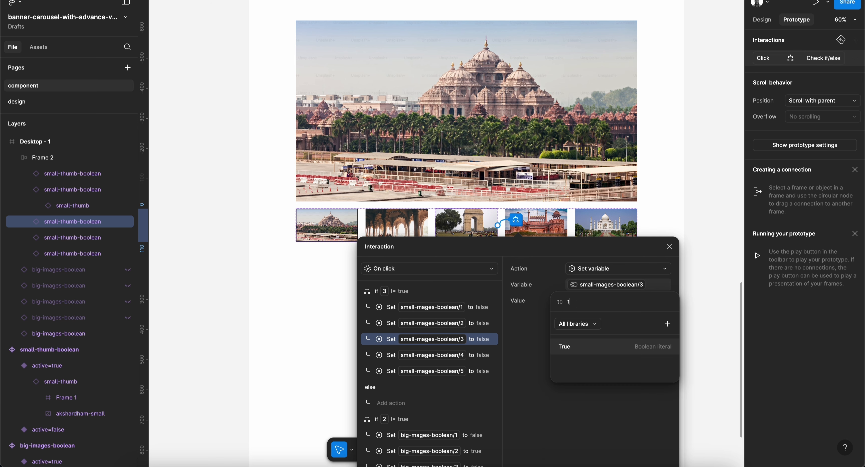
{"action": "type", "text": "ru"}
{"action": "left_click", "coordinate": [579, 348]}
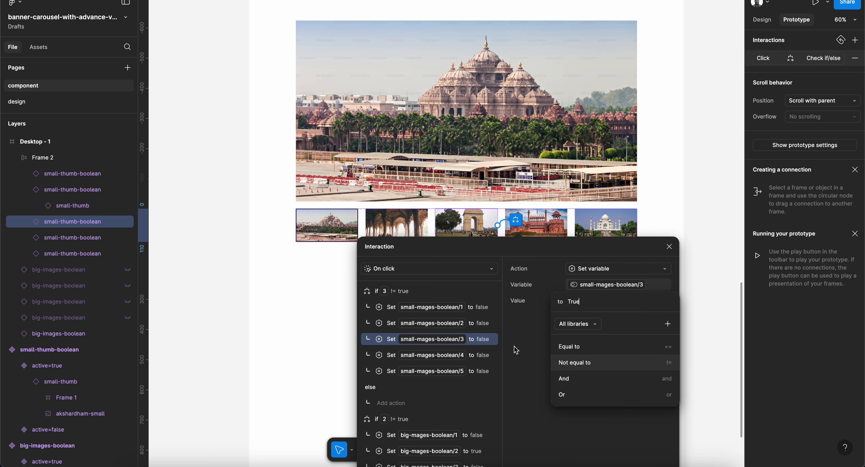
{"action": "left_click", "coordinate": [524, 336]}
Change the second condition of the third thumbnail's interaction to 3 != true using big-mages-boolean variable 3, and recheck the choice.
{"action": "scroll", "coordinate": [523, 331], "scroll_direction": "down", "scroll_amount": 5}
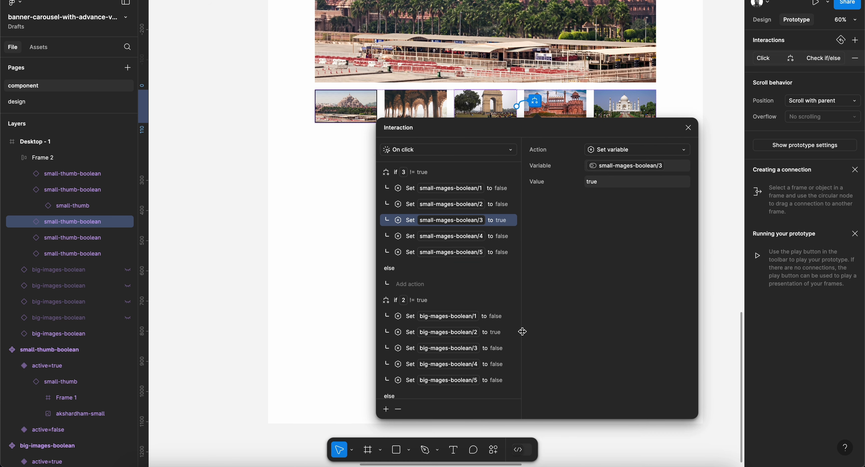
{"action": "left_click", "coordinate": [417, 301]}
{"action": "left_click", "coordinate": [546, 186]}
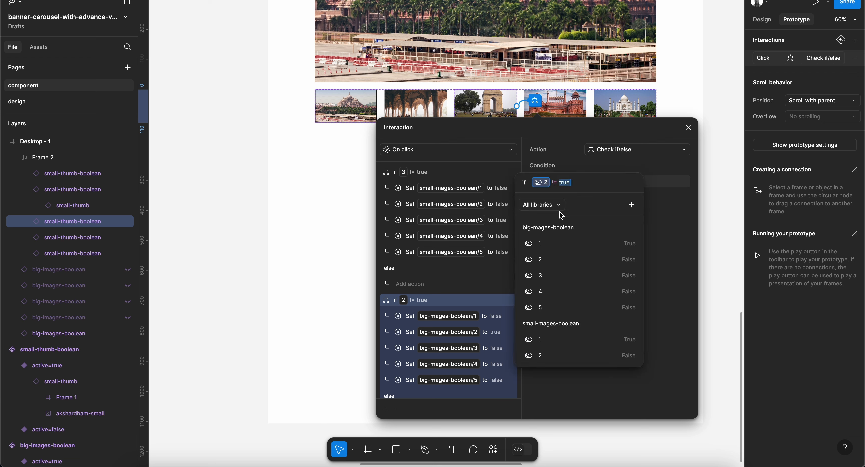
{"action": "left_click", "coordinate": [549, 281]}
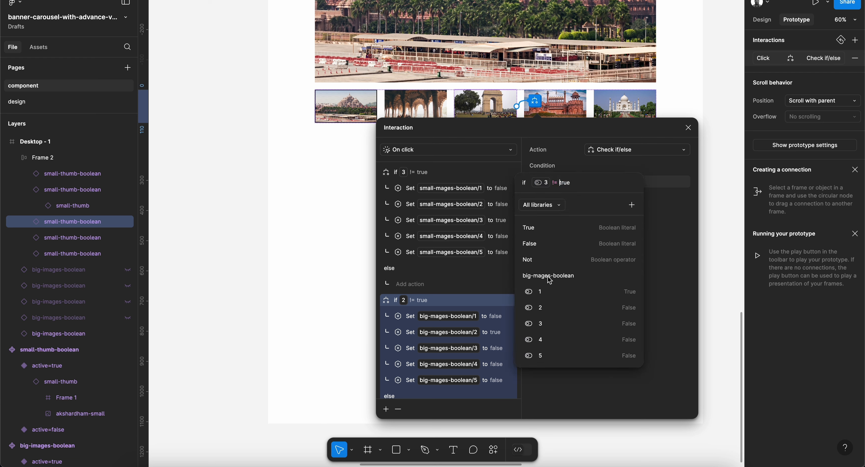
{"action": "left_click", "coordinate": [430, 175]}
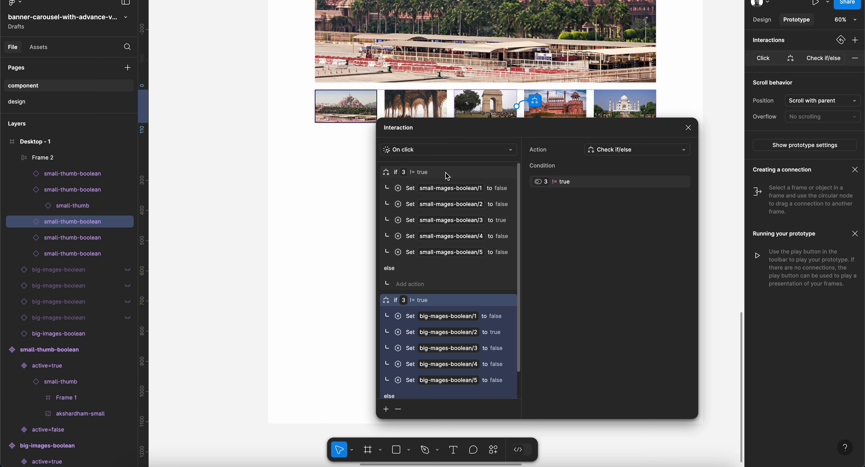
{"action": "left_click", "coordinate": [541, 183]}
{"action": "scroll", "coordinate": [554, 338], "scroll_direction": "down", "scroll_amount": 4}
{"action": "scroll", "coordinate": [552, 336], "scroll_direction": "up", "scroll_amount": 4}
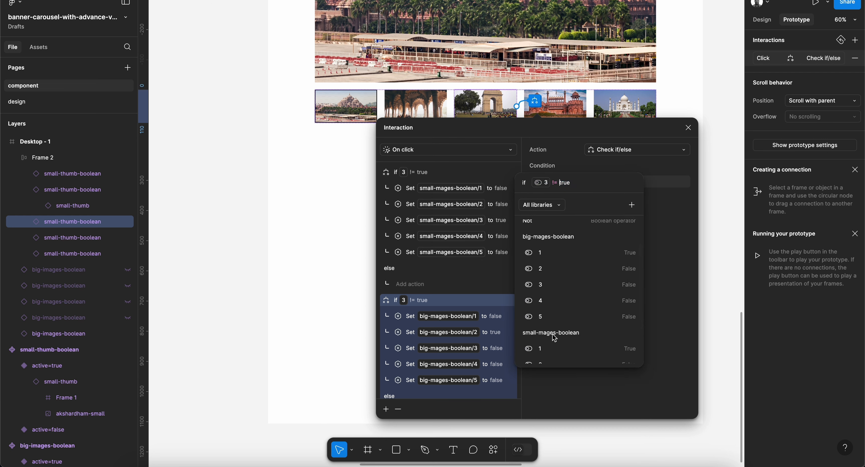
{"action": "left_click", "coordinate": [674, 230]}
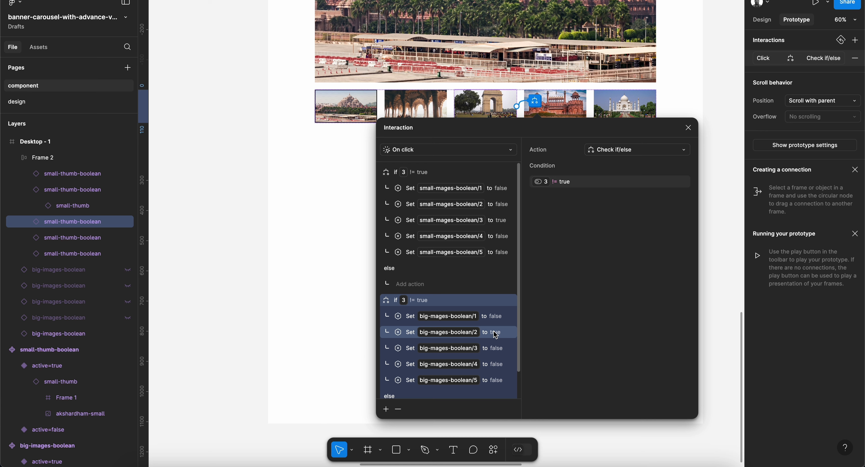
In the third thumbnail's second condition, set big-mages-boolean/2 to false and big-mages-boolean/3 to true.
{"action": "left_click", "coordinate": [497, 317]}
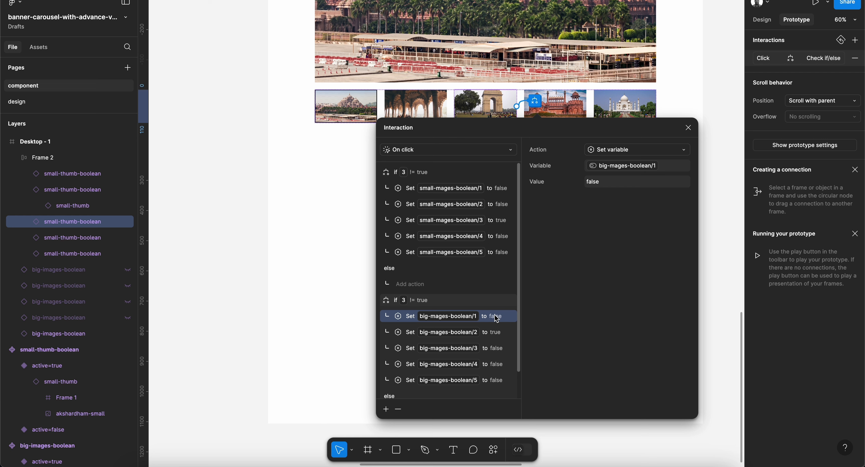
{"action": "left_click", "coordinate": [491, 334]}
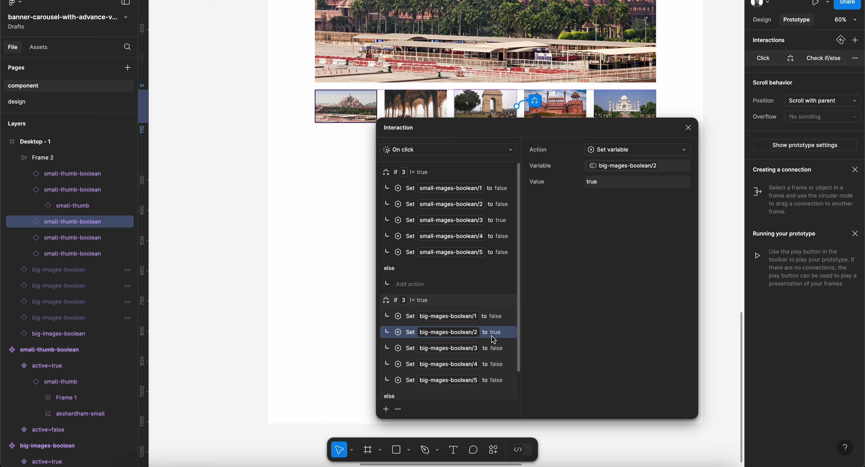
{"action": "left_click", "coordinate": [610, 183]}
{"action": "type", "text": "fal"}
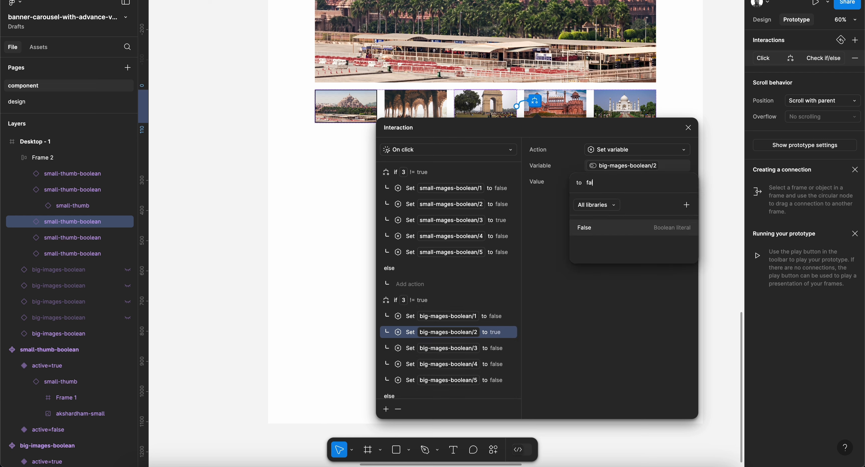
{"action": "left_click", "coordinate": [598, 229]}
{"action": "left_click", "coordinate": [499, 332]}
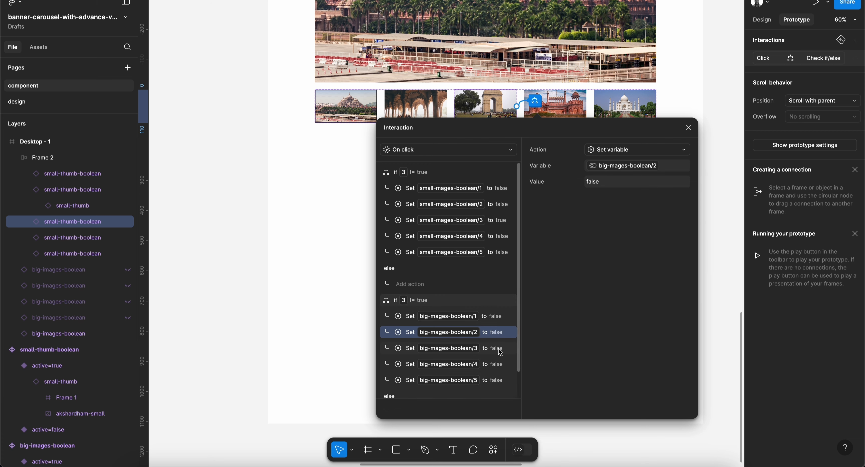
{"action": "left_click", "coordinate": [500, 349]}
{"action": "left_click", "coordinate": [614, 183]}
{"action": "type", "text": "t"}
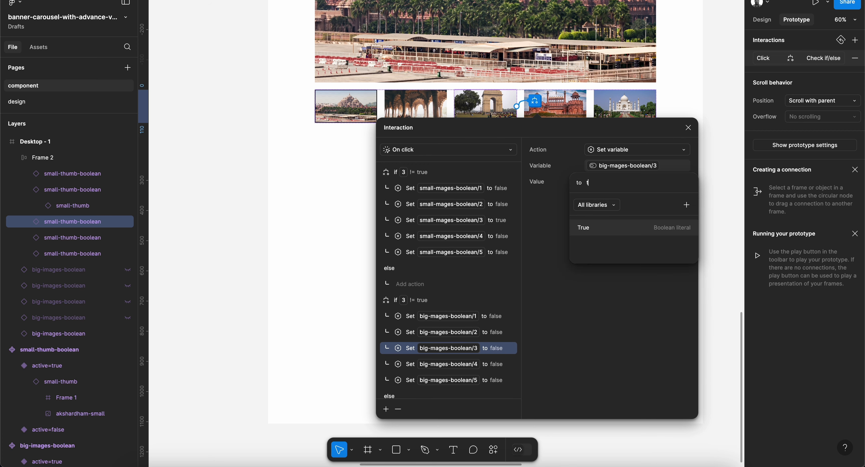
{"action": "type", "text": "r"}
{"action": "left_click", "coordinate": [598, 231]}
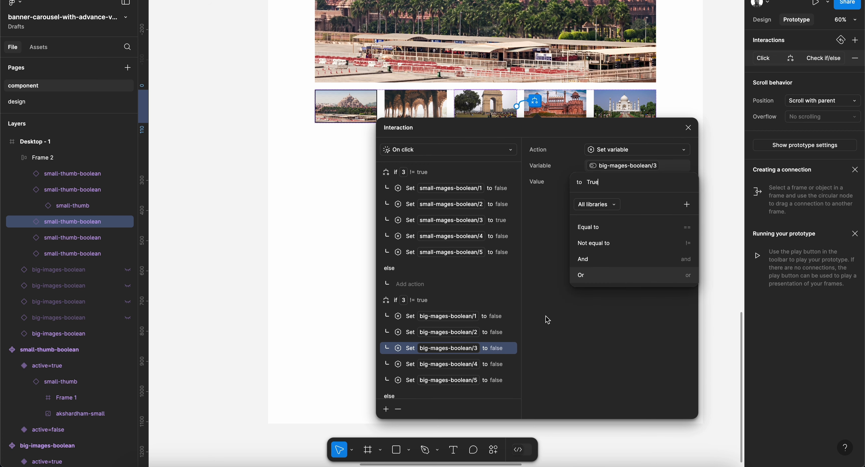
{"action": "left_click", "coordinate": [547, 319]}
Preview the prototype, test the second and third thumbnails, and return to the design file.
{"action": "key", "text": "ctrl+Tab"}
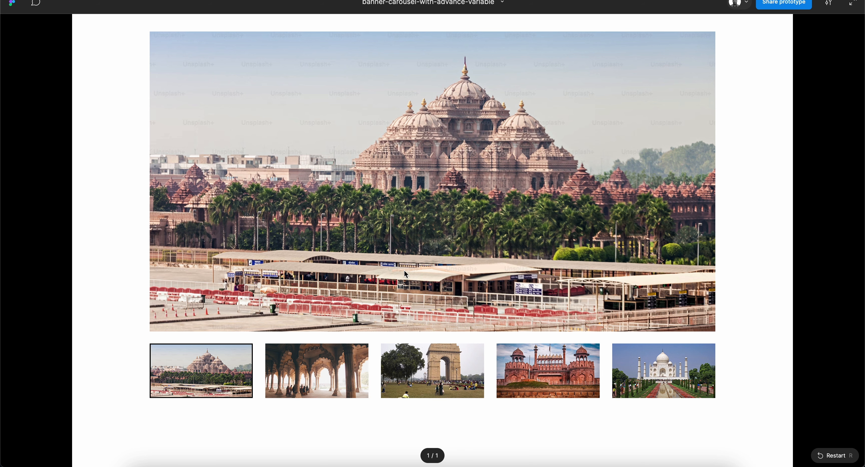
{"action": "left_click", "coordinate": [329, 381]}
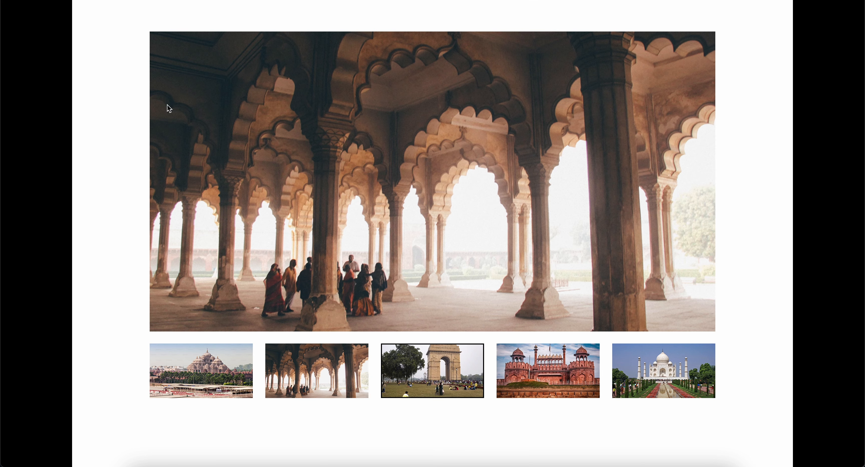
{"action": "key", "text": "ctrl+Tab"}
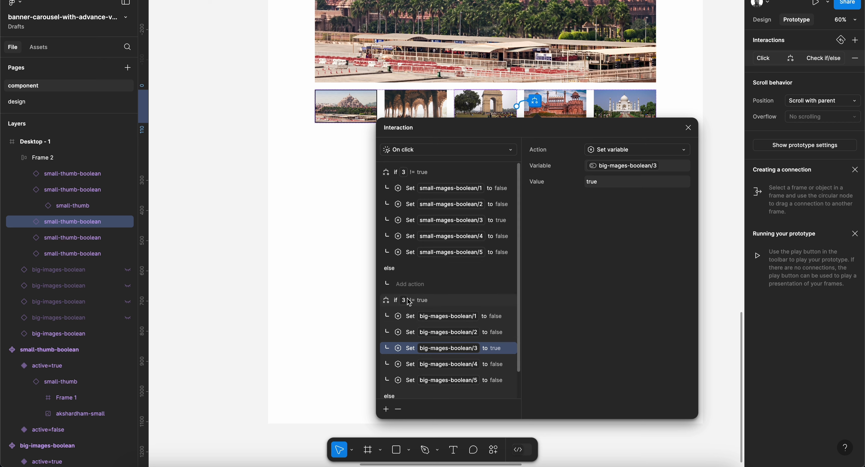
Reselect big-mages-boolean variable 3 in the second condition of the third thumbnail's interaction, keeping it as 3 != true.
{"action": "left_click", "coordinate": [393, 300]}
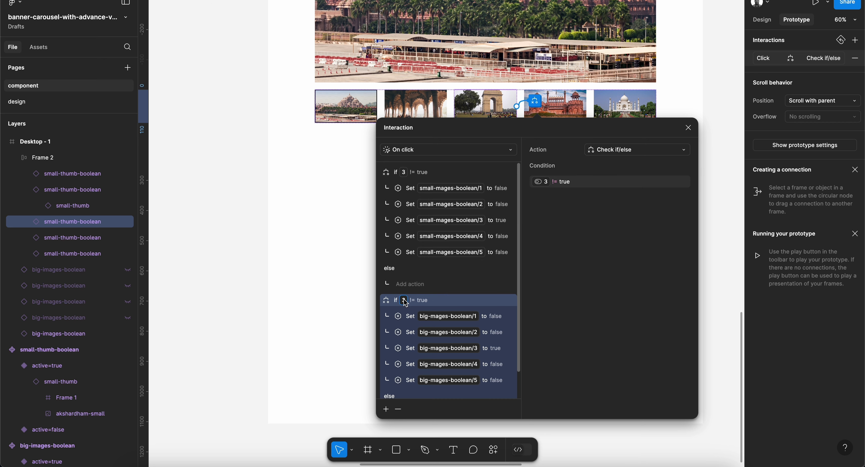
{"action": "left_click", "coordinate": [541, 184]}
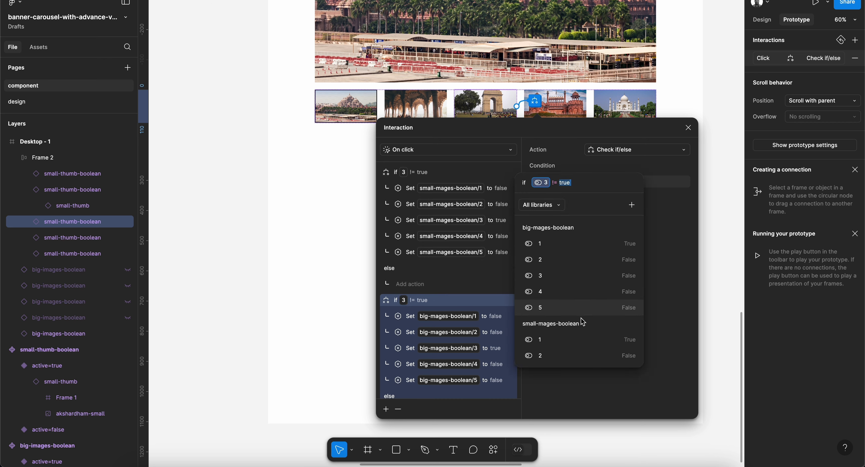
{"action": "left_click", "coordinate": [557, 281]}
{"action": "left_click", "coordinate": [664, 239]}
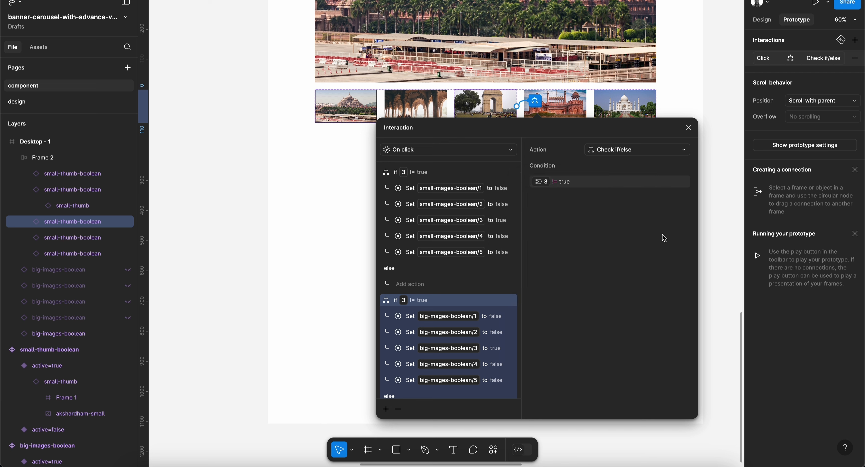
Review the first condition's variable and the big-mages-boolean actions 1 to 3 in the third thumbnail's interaction.
{"action": "left_click", "coordinate": [405, 174]}
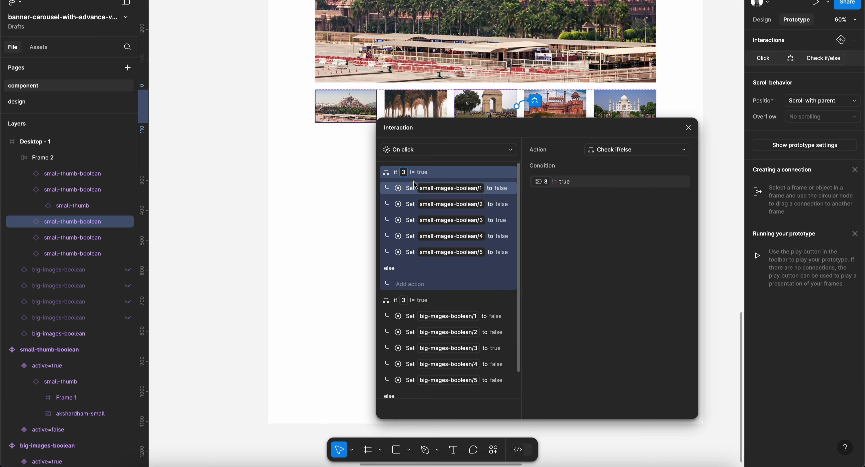
{"action": "left_click", "coordinate": [542, 182]}
{"action": "scroll", "coordinate": [584, 320], "scroll_direction": "down", "scroll_amount": 3}
{"action": "scroll", "coordinate": [571, 322], "scroll_direction": "up", "scroll_amount": 3}
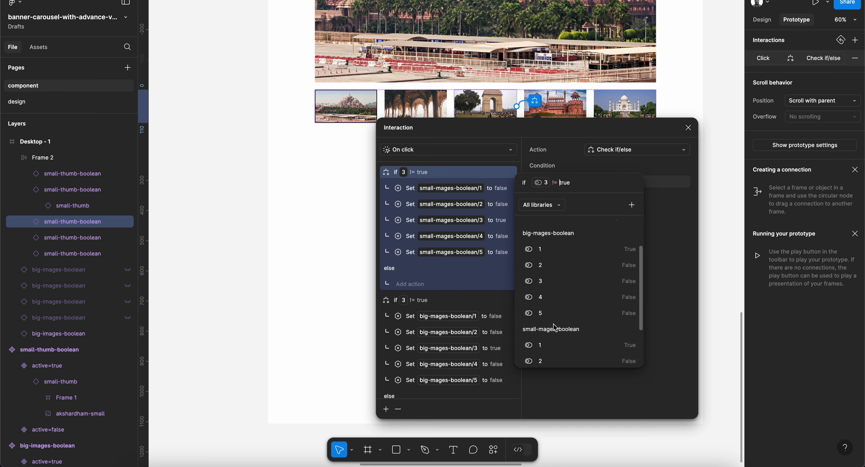
{"action": "left_click", "coordinate": [667, 272]}
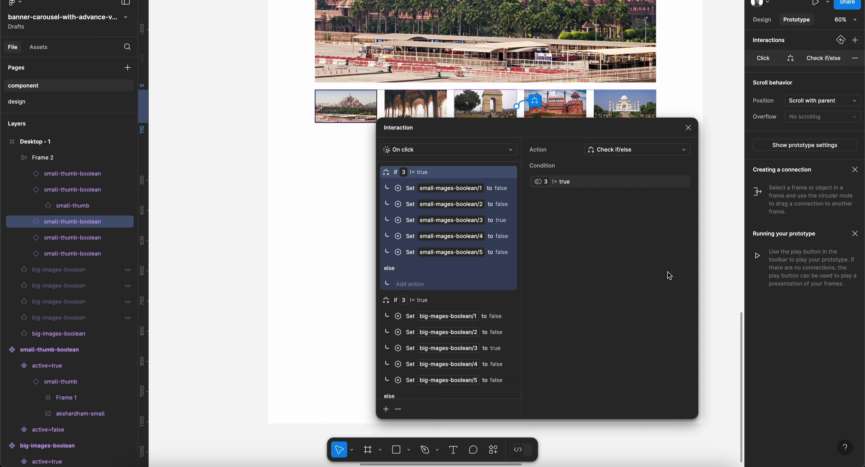
{"action": "left_click", "coordinate": [498, 317]}
{"action": "left_click", "coordinate": [498, 334]}
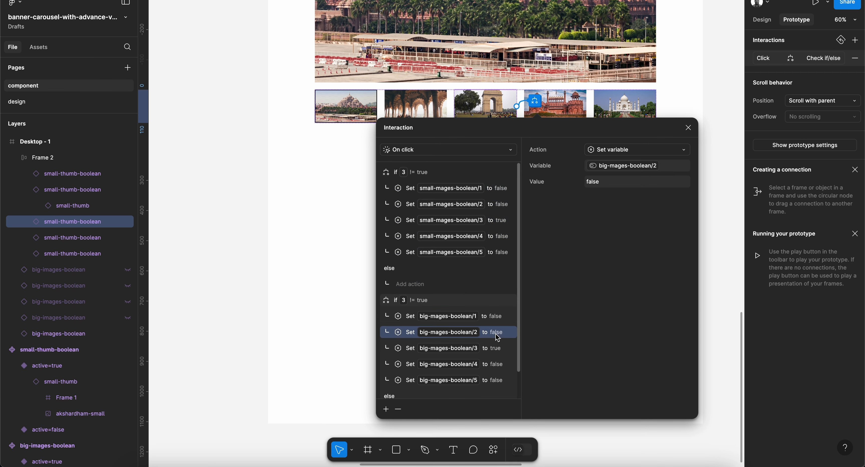
{"action": "left_click", "coordinate": [499, 351]}
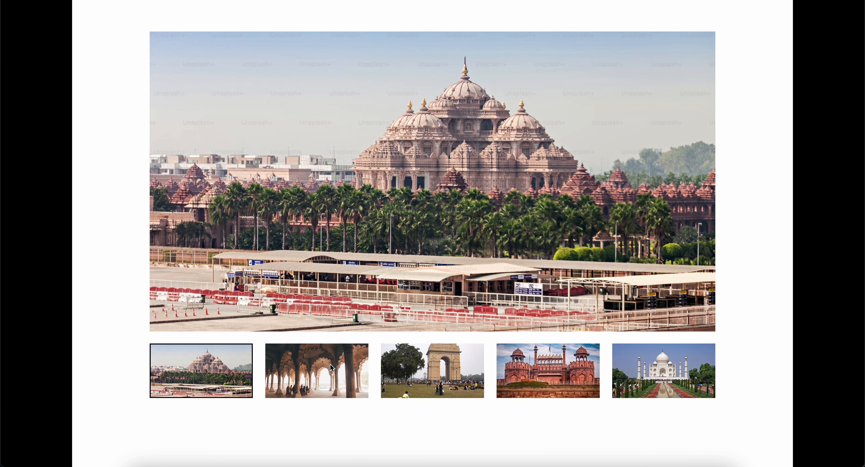
Run the prototype again and switch from the second thumbnail to the third to check the large banner.
{"action": "left_click", "coordinate": [315, 386]}
{"action": "left_click", "coordinate": [416, 379]}
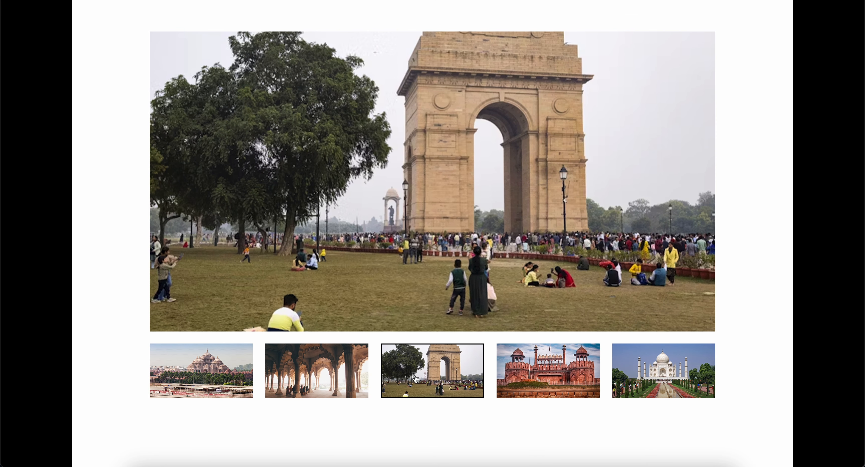
Switch among the first three thumbnails in the prototype preview to check their active states and large banners.
{"action": "left_click", "coordinate": [333, 380]}
{"action": "left_click", "coordinate": [252, 379]}
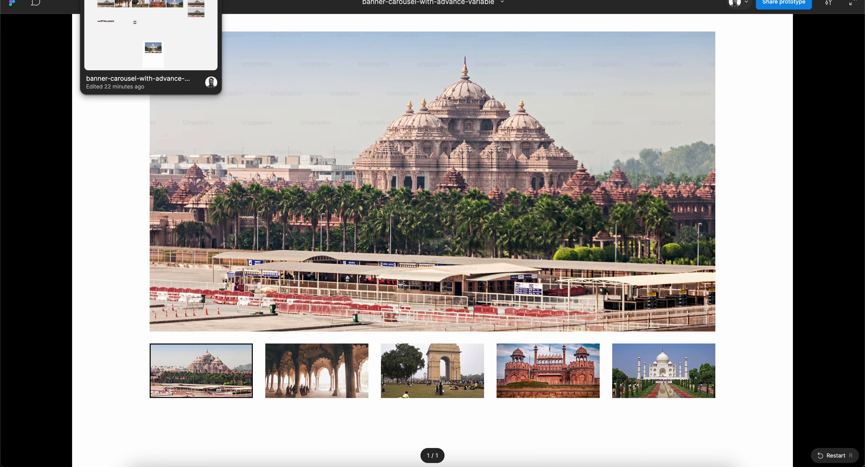
{"action": "left_click", "coordinate": [351, 354]}
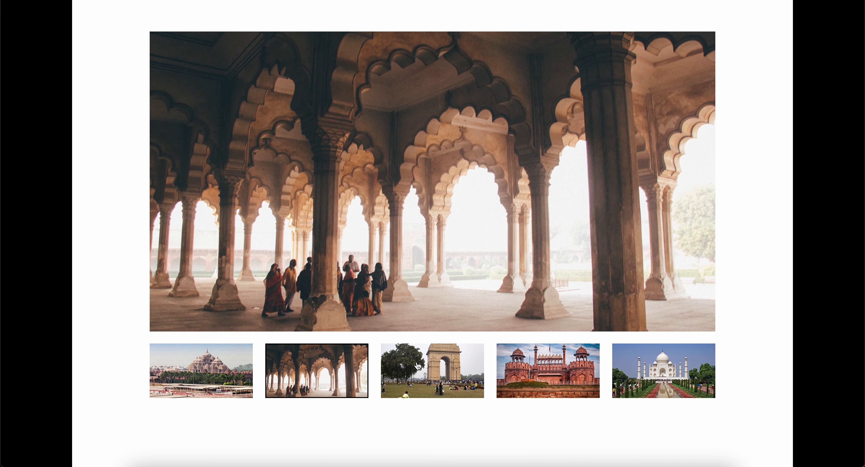
{"action": "left_click", "coordinate": [418, 367]}
{"action": "left_click", "coordinate": [229, 377]}
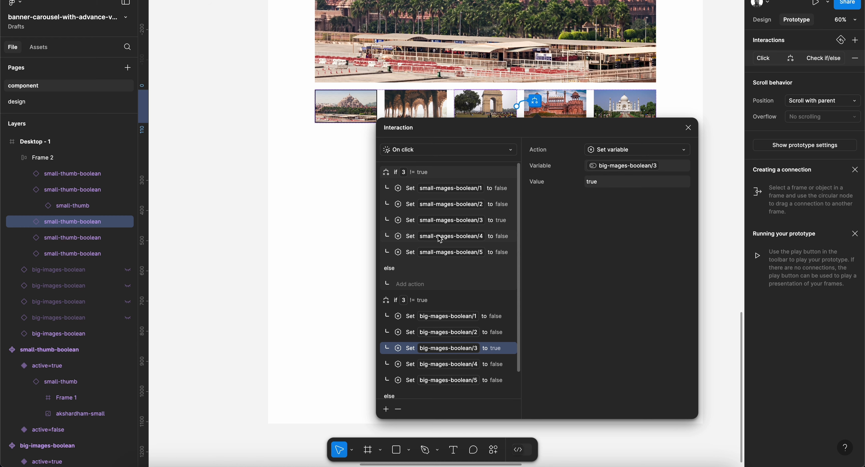
In the fourth thumbnail's click interaction, change the first condition to small-mages-boolean variable 4 != true.
{"action": "left_click", "coordinate": [688, 127]}
{"action": "scroll", "coordinate": [527, 206], "scroll_direction": "up", "scroll_amount": 3}
{"action": "left_click", "coordinate": [499, 196]}
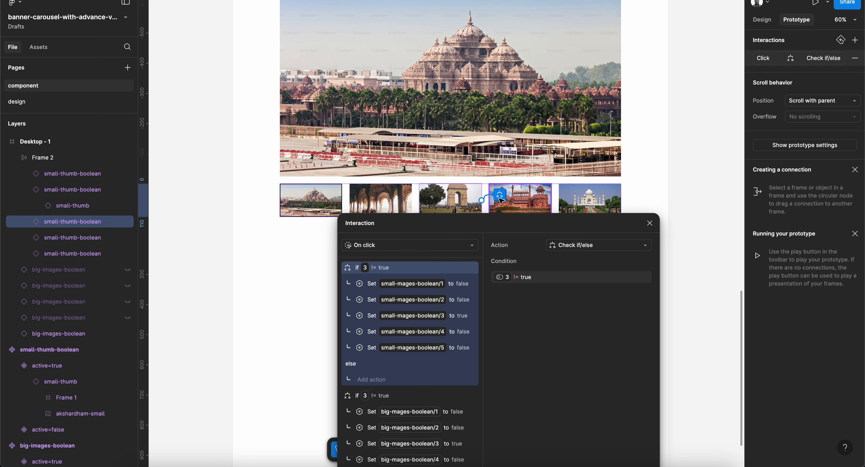
{"action": "left_click", "coordinate": [546, 204]}
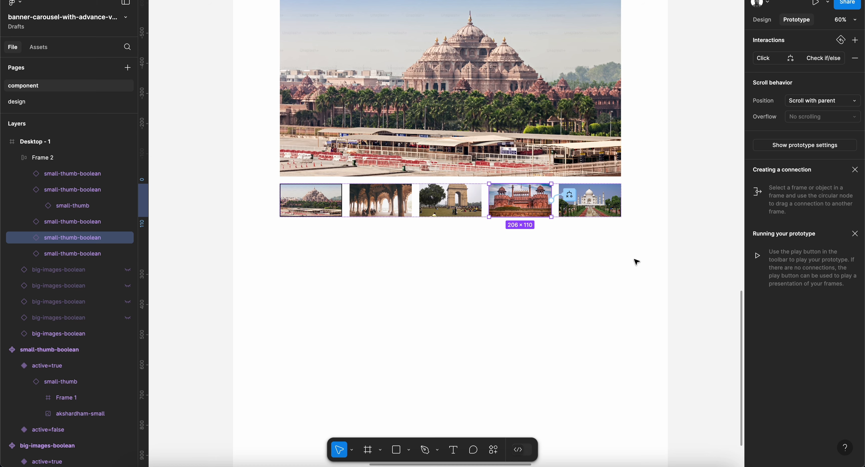
{"action": "scroll", "coordinate": [636, 262], "scroll_direction": "up", "scroll_amount": 2}
{"action": "left_click", "coordinate": [816, 60]}
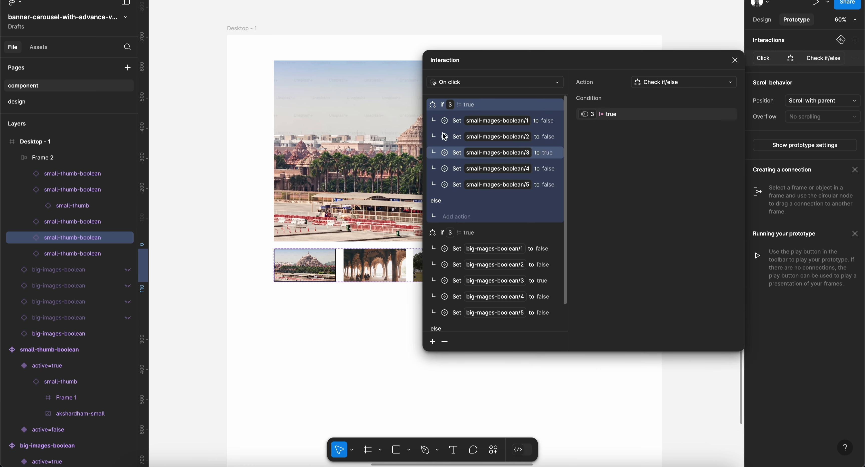
{"action": "left_click", "coordinate": [588, 115]}
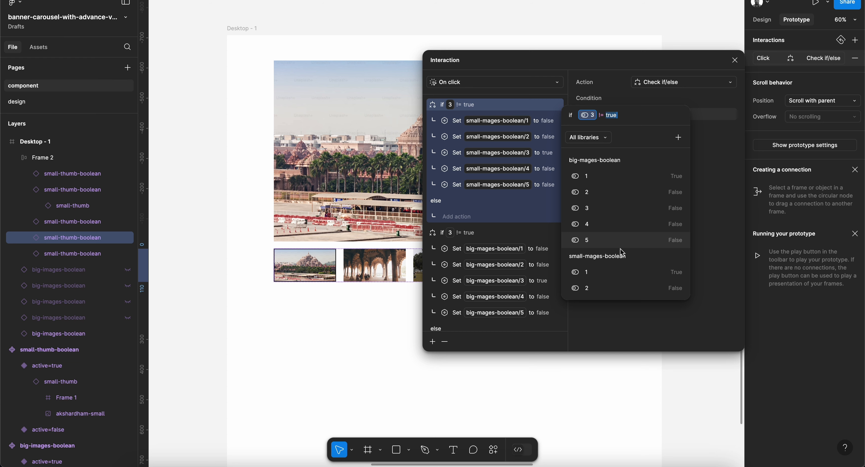
{"action": "scroll", "coordinate": [620, 249], "scroll_direction": "down", "scroll_amount": 3}
{"action": "left_click", "coordinate": [601, 266]}
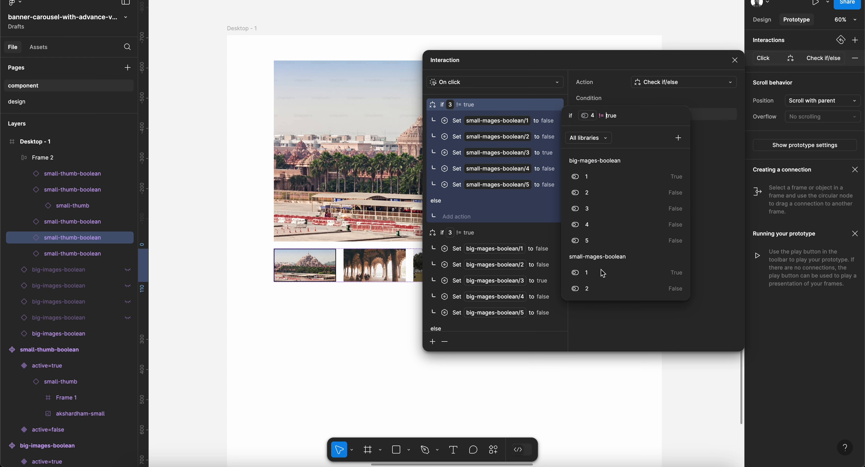
{"action": "left_click", "coordinate": [717, 215]}
Set small-mages-boolean/3 to false and small-mages-boolean/4 to true in the fourth thumbnail's first condition.
{"action": "left_click", "coordinate": [546, 151]}
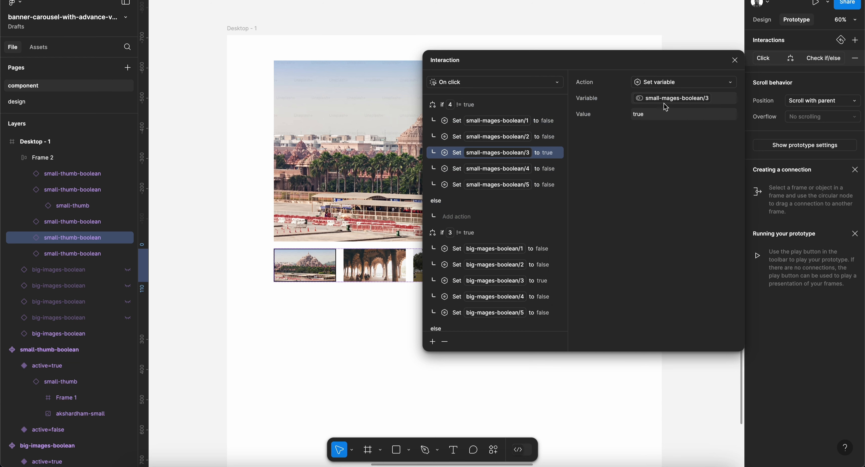
{"action": "left_click", "coordinate": [651, 115]}
{"action": "type", "text": "fal"}
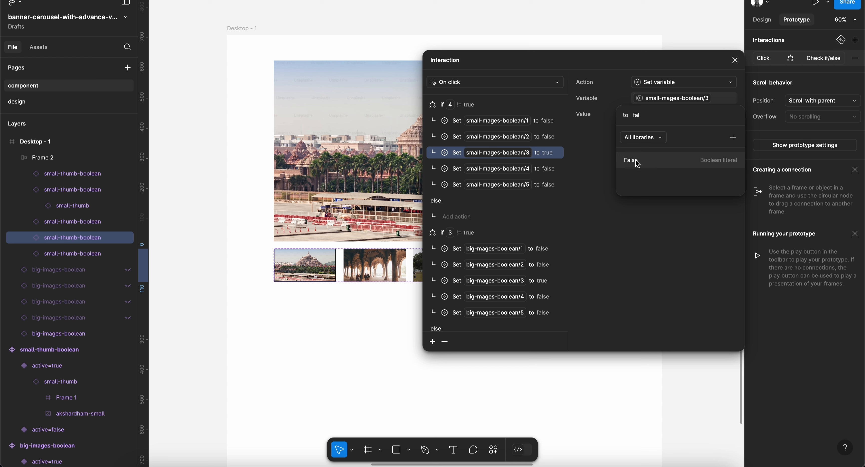
{"action": "left_click", "coordinate": [637, 160]}
{"action": "left_click", "coordinate": [553, 169]}
{"action": "left_click", "coordinate": [552, 169]}
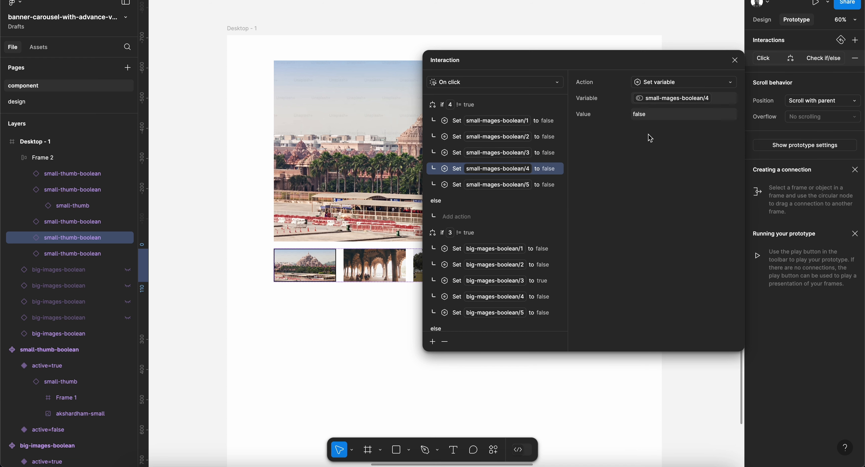
{"action": "left_click", "coordinate": [650, 115]}
{"action": "type", "text": "t"}
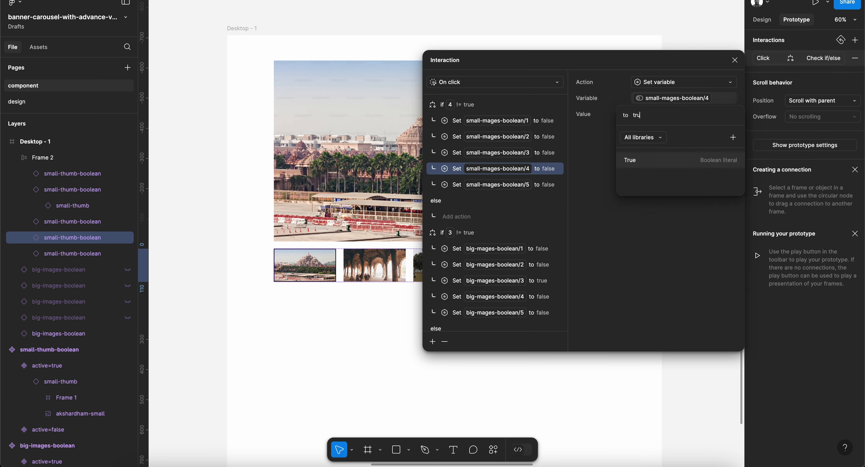
{"action": "type", "text": "ru"}
{"action": "left_click", "coordinate": [663, 162]}
{"action": "left_click", "coordinate": [599, 259]}
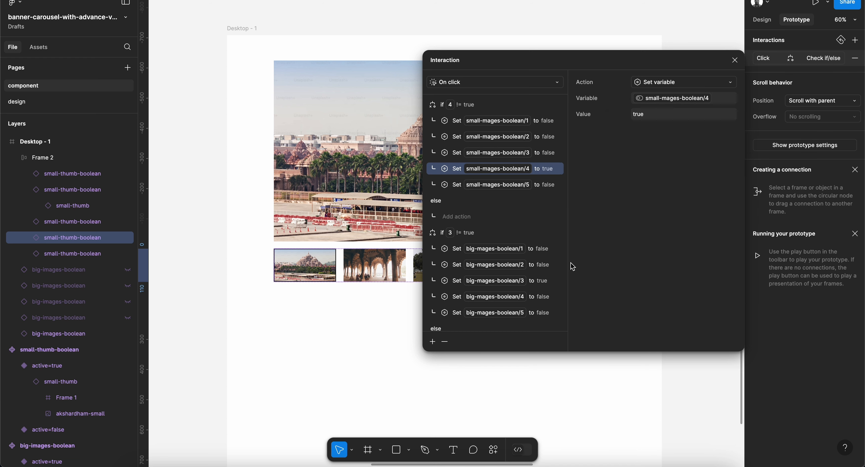
Change the second condition of the fourth thumbnail's interaction to big-mages-boolean variable 4 != true.
{"action": "left_click", "coordinate": [452, 237]}
{"action": "left_click", "coordinate": [587, 115]}
{"action": "scroll", "coordinate": [624, 274], "scroll_direction": "down", "scroll_amount": 3}
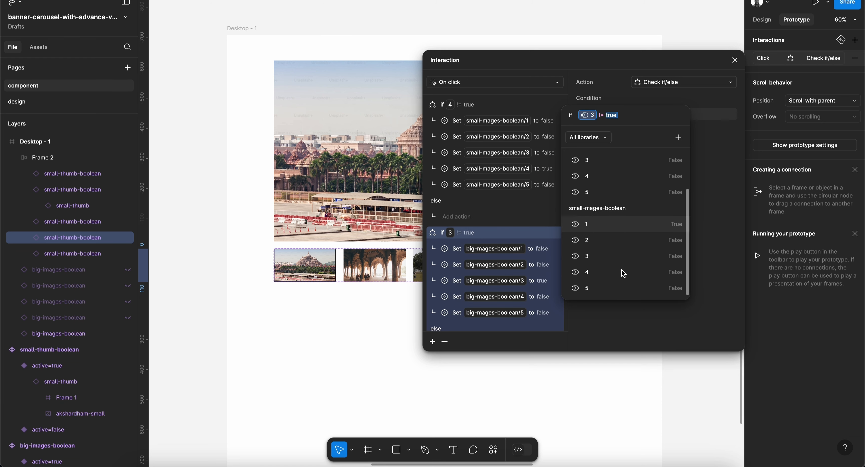
{"action": "scroll", "coordinate": [621, 272], "scroll_direction": "up", "scroll_amount": 3}
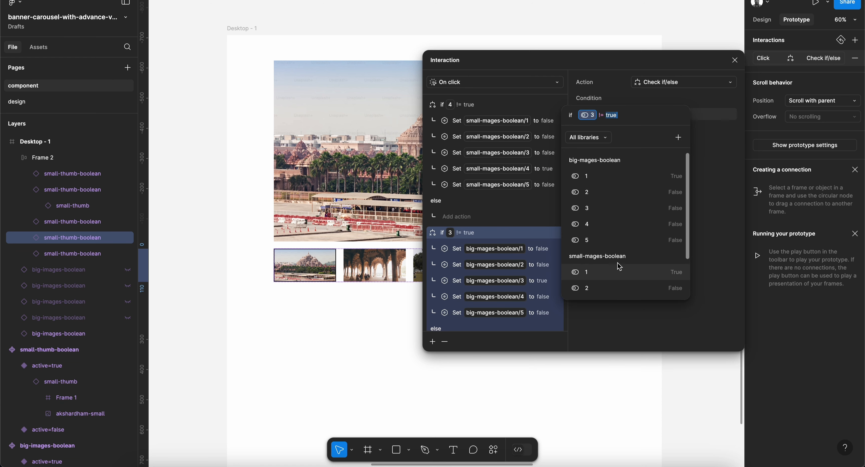
{"action": "left_click", "coordinate": [606, 224]}
Set big-mages-boolean/3 to false and big-mages-boolean/4 to true in the second condition, and close the fourth thumbnail's interaction.
{"action": "left_click", "coordinate": [541, 281]}
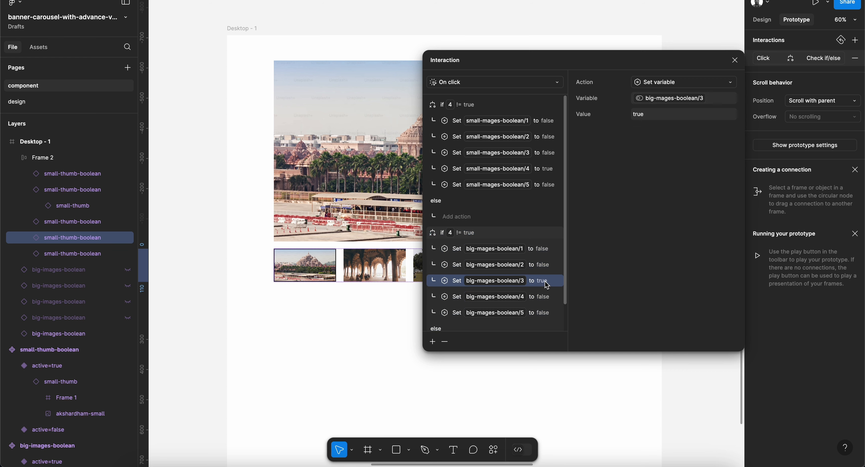
{"action": "left_click", "coordinate": [641, 119]}
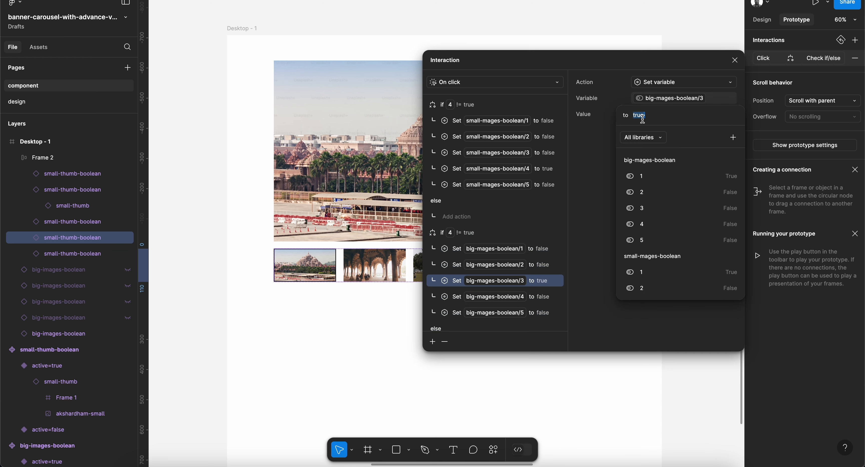
{"action": "type", "text": "fa"}
{"action": "left_click", "coordinate": [638, 160]}
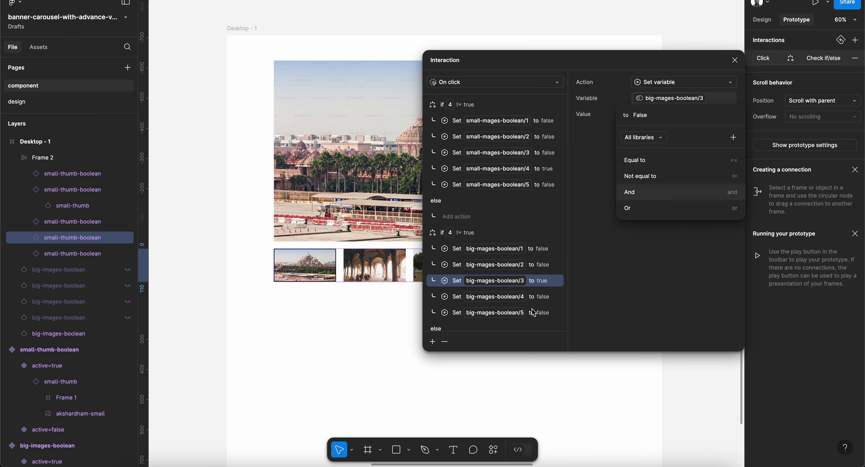
{"action": "left_click", "coordinate": [541, 302]}
{"action": "left_click", "coordinate": [551, 299]}
{"action": "left_click", "coordinate": [661, 115]}
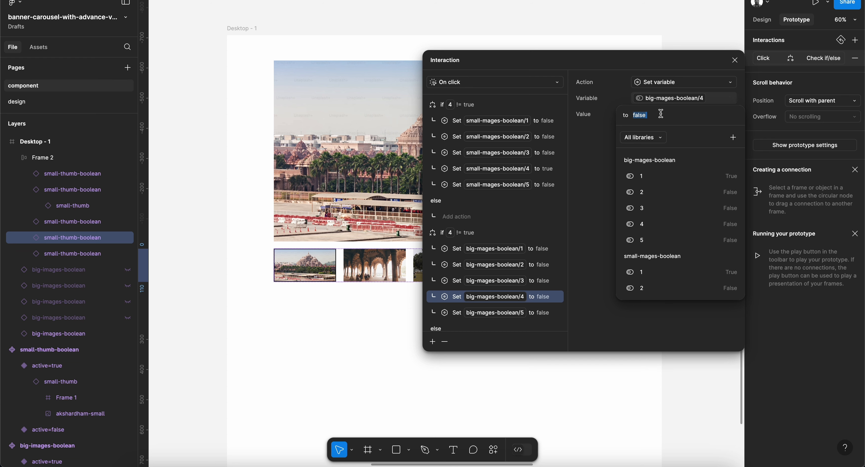
{"action": "type", "text": "tru"}
{"action": "left_click", "coordinate": [641, 160]}
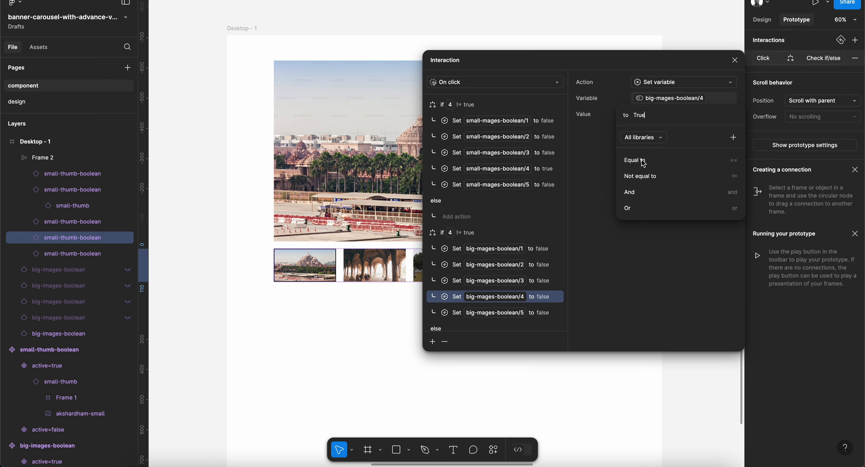
{"action": "key", "text": "Return"}
{"action": "left_click", "coordinate": [735, 61]}
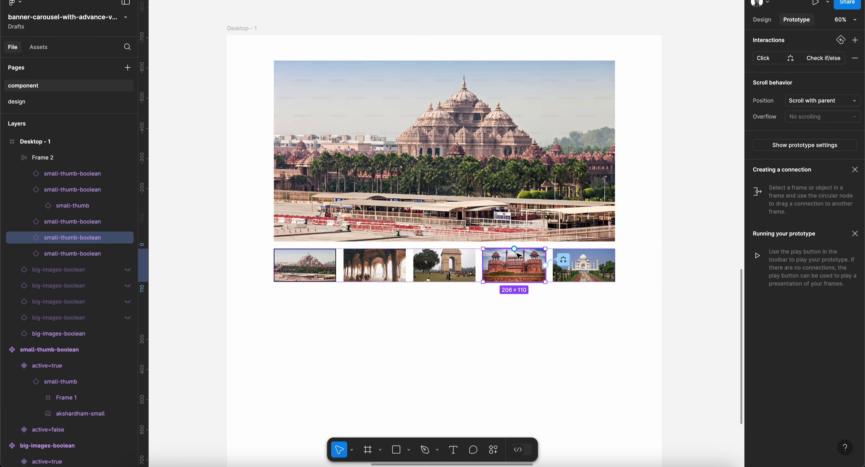
In the fifth thumbnail's click interaction, change the first condition to small-mages-boolean variable 5 != true.
{"action": "left_click", "coordinate": [563, 260]}
{"action": "left_click", "coordinate": [600, 260]}
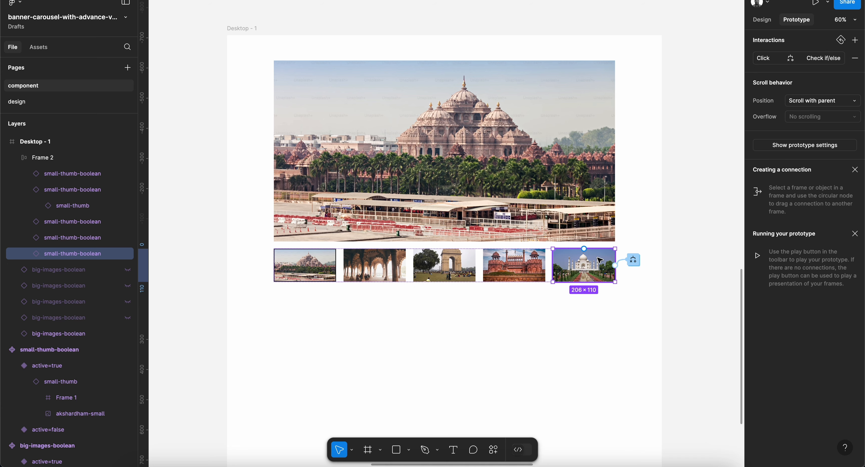
{"action": "left_click", "coordinate": [816, 59]}
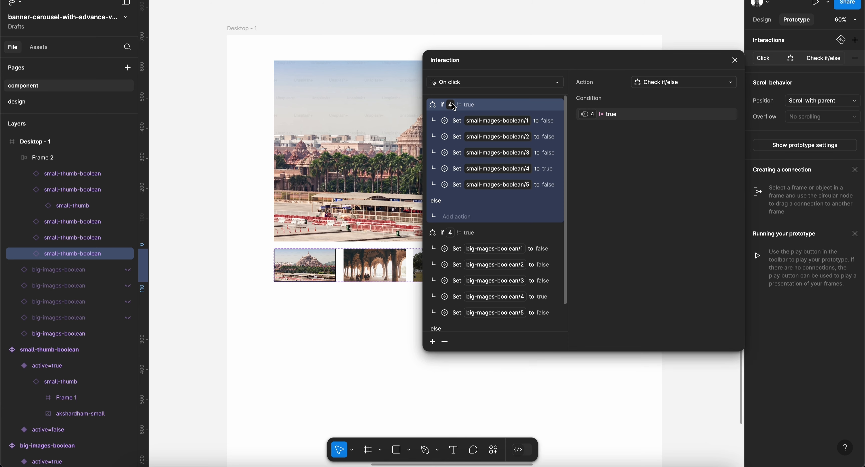
{"action": "left_click", "coordinate": [591, 116]}
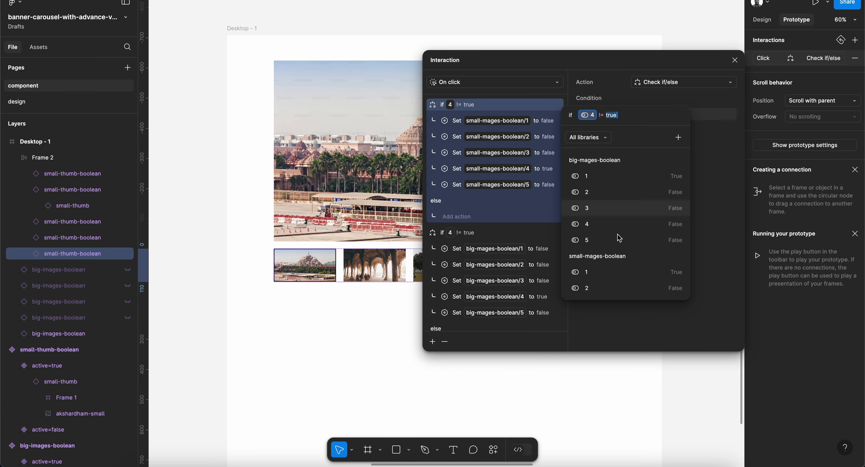
{"action": "scroll", "coordinate": [618, 242], "scroll_direction": "down", "scroll_amount": 3}
{"action": "left_click", "coordinate": [604, 289]}
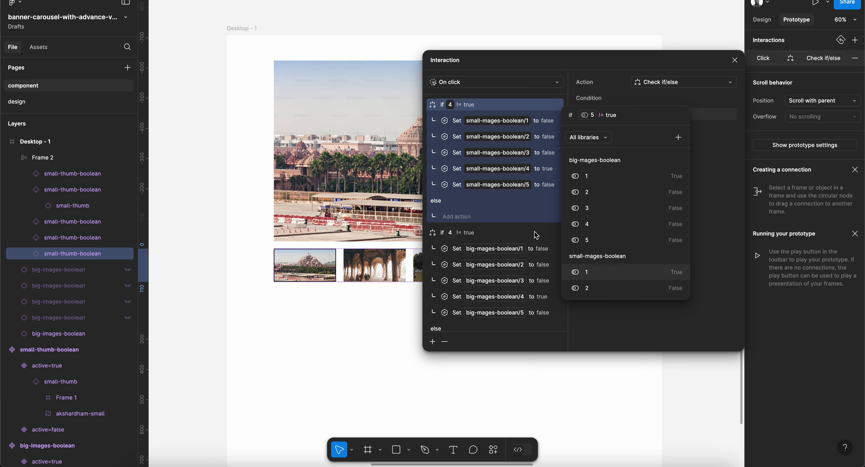
{"action": "left_click", "coordinate": [530, 219]}
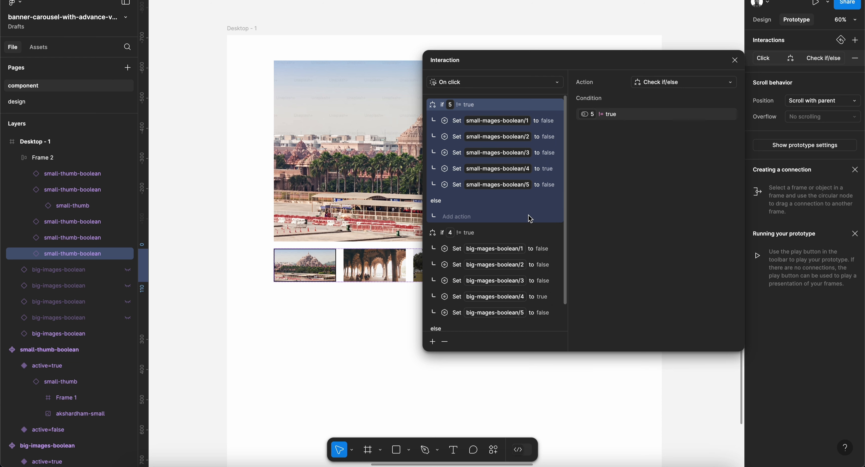
Set small-mages-boolean/4 to false and small-mages-boolean/5 to true in the fifth thumbnail's first condition.
{"action": "left_click", "coordinate": [551, 169]}
{"action": "left_click", "coordinate": [655, 118]}
{"action": "type", "text": "fa"}
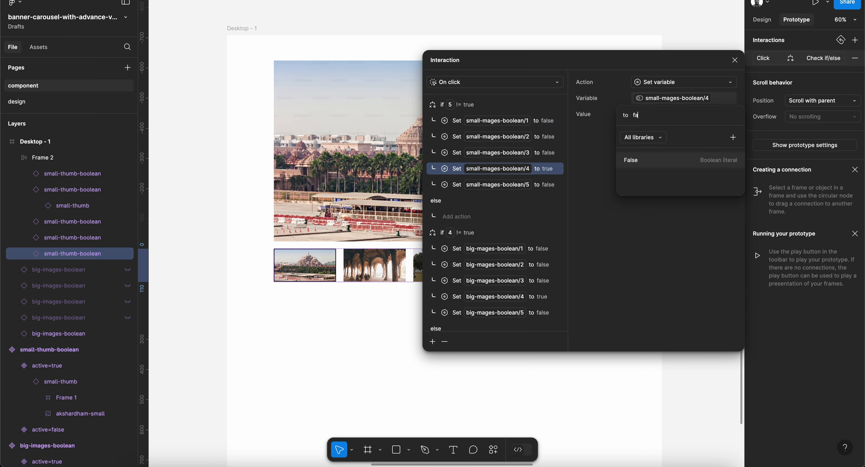
{"action": "type", "text": "l"}
{"action": "left_click", "coordinate": [643, 159]}
{"action": "left_click", "coordinate": [550, 185]}
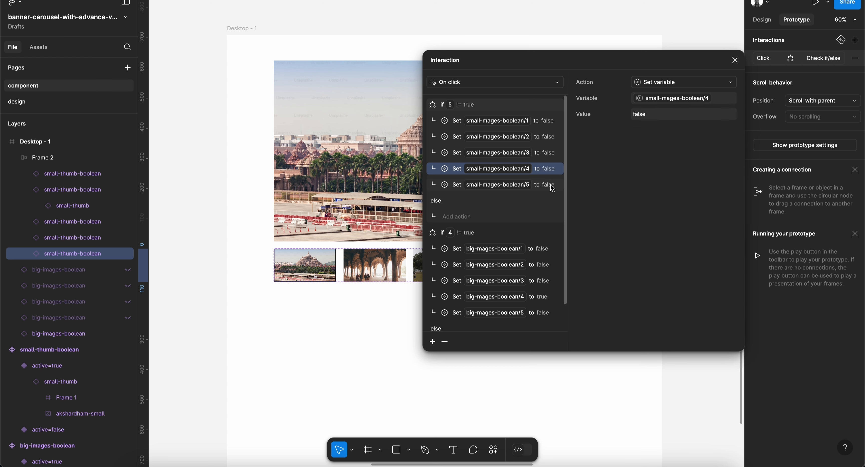
{"action": "left_click", "coordinate": [551, 185]}
{"action": "left_click", "coordinate": [651, 113]}
{"action": "type", "text": "tr"}
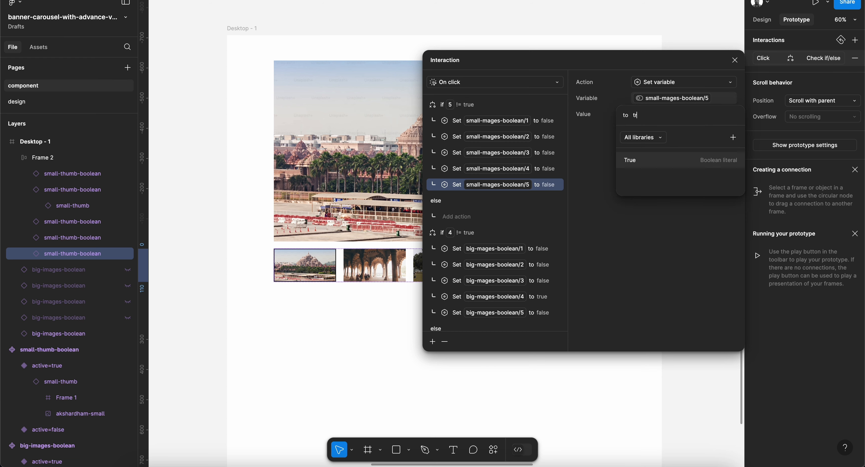
{"action": "type", "text": "u"}
{"action": "left_click", "coordinate": [643, 160]}
{"action": "left_click", "coordinate": [504, 232]}
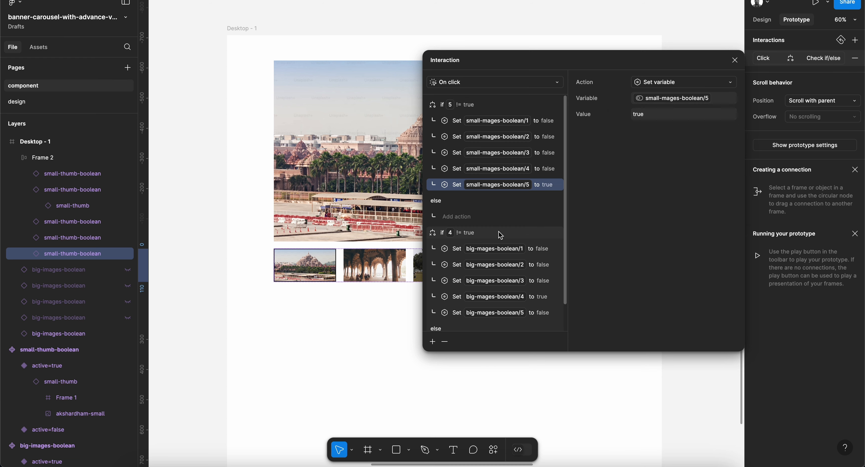
Change the second condition of the fifth thumbnail's interaction to big-mages-boolean variable 5 != true.
{"action": "left_click", "coordinate": [503, 233]}
{"action": "left_click", "coordinate": [590, 114]}
{"action": "scroll", "coordinate": [624, 218], "scroll_direction": "down", "scroll_amount": 3}
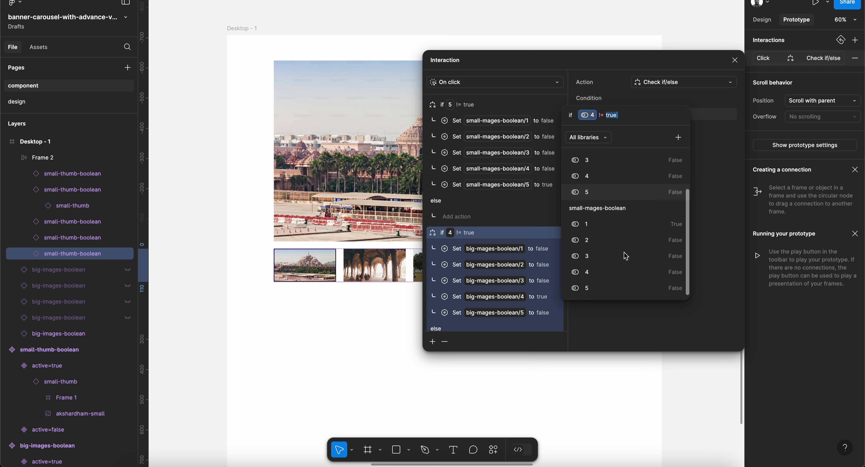
{"action": "scroll", "coordinate": [623, 252], "scroll_direction": "up", "scroll_amount": 2}
{"action": "left_click", "coordinate": [602, 242]}
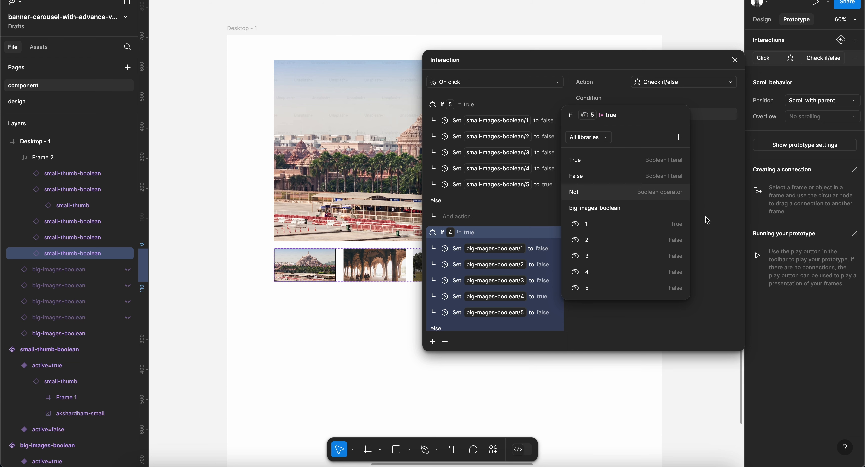
{"action": "left_click", "coordinate": [705, 191]}
Set big-mages-boolean/4 to false and big-mages-boolean/5 to true in the fifth thumbnail's second condition.
{"action": "left_click", "coordinate": [550, 299]}
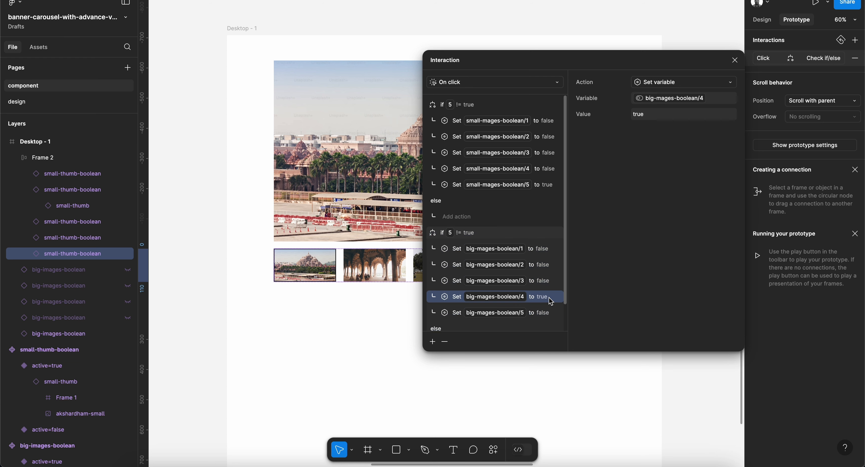
{"action": "left_click", "coordinate": [653, 114]}
{"action": "type", "text": "fal"}
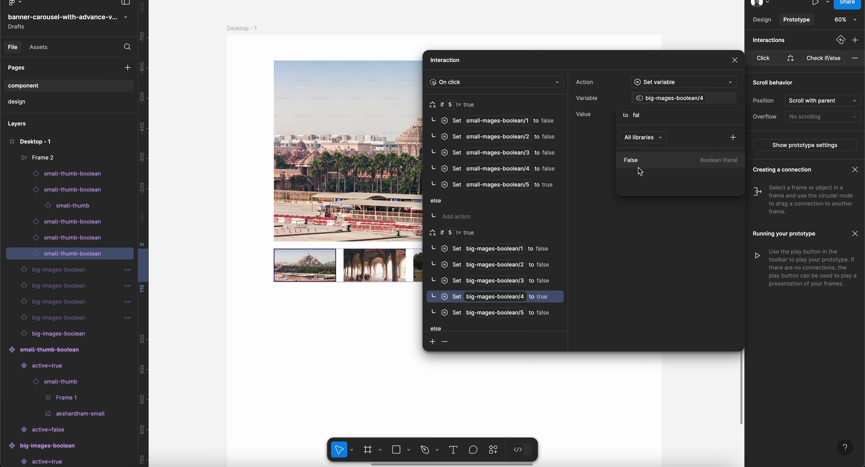
{"action": "left_click", "coordinate": [638, 166]}
{"action": "left_click", "coordinate": [596, 304]}
{"action": "left_click", "coordinate": [546, 313]}
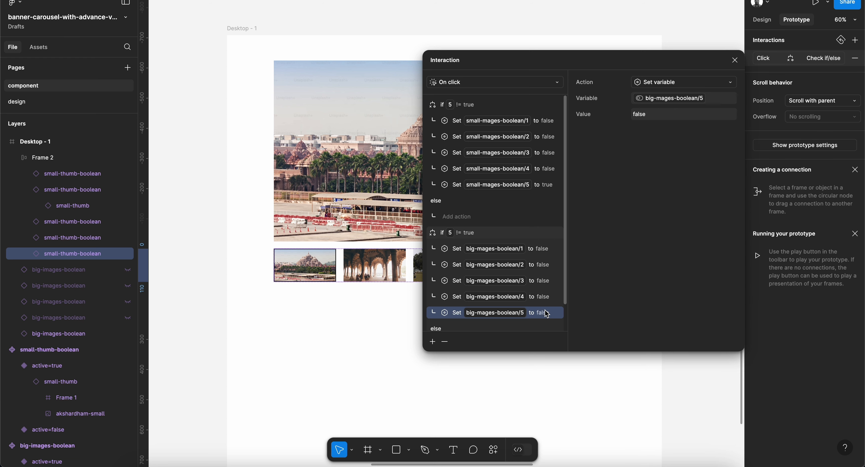
{"action": "left_click", "coordinate": [650, 114]}
{"action": "type", "text": "tru"}
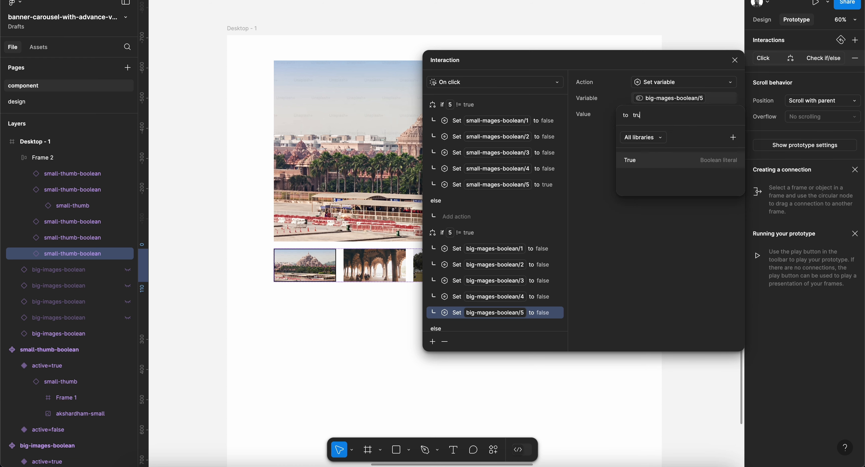
{"action": "left_click", "coordinate": [649, 161]}
{"action": "left_click", "coordinate": [598, 185]}
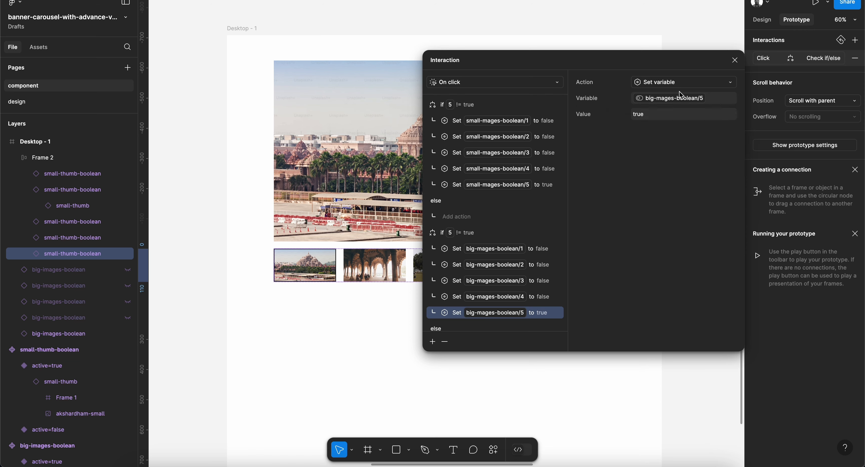
Run the prototype and test the second and third thumbnails against the large banner.
{"action": "key", "text": "super+alt+Return"}
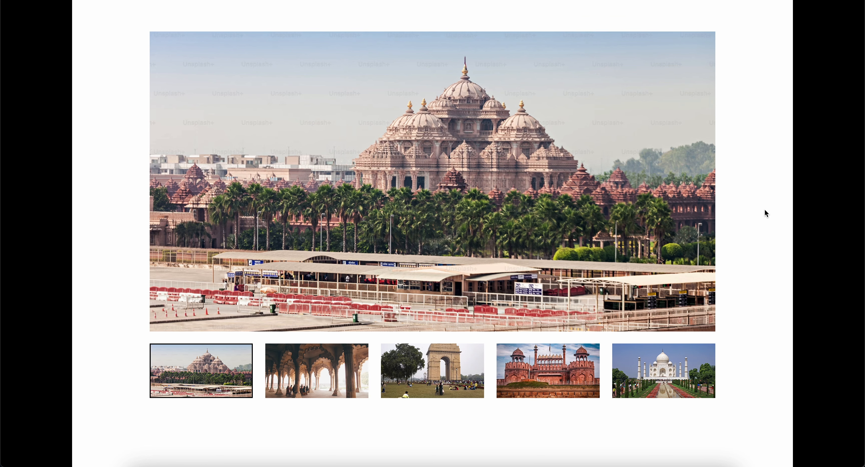
{"action": "left_click", "coordinate": [337, 380]}
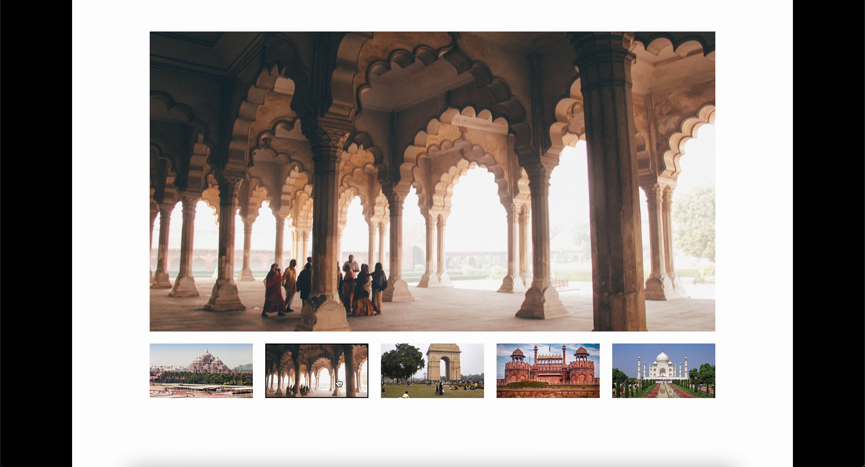
{"action": "left_click", "coordinate": [422, 371]}
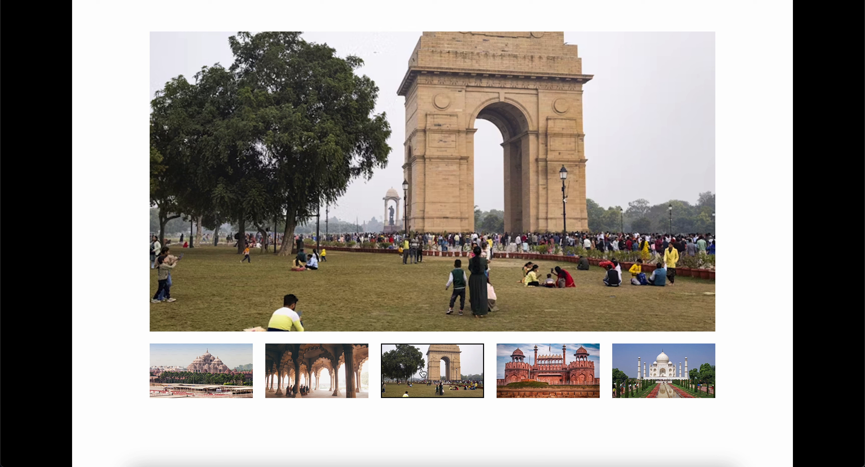
Test the carousel prototype by choosing different thumbnails, ending on the first one, the Akshardham temple.
{"action": "left_click", "coordinate": [553, 380]}
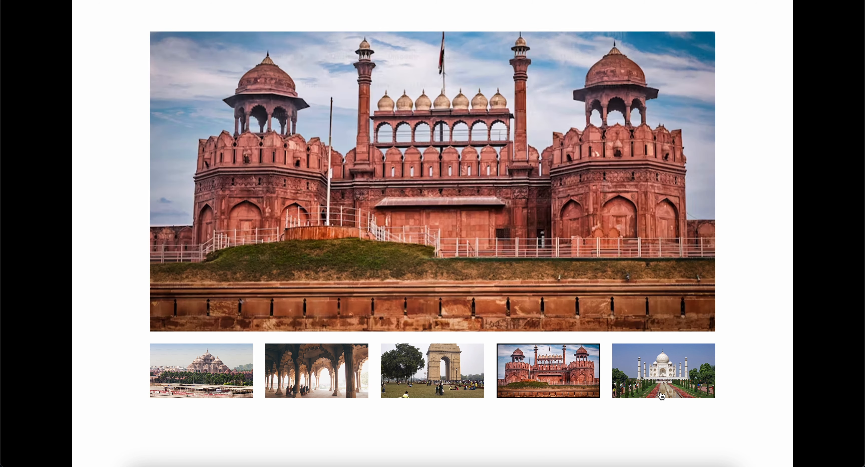
{"action": "left_click", "coordinate": [660, 397]}
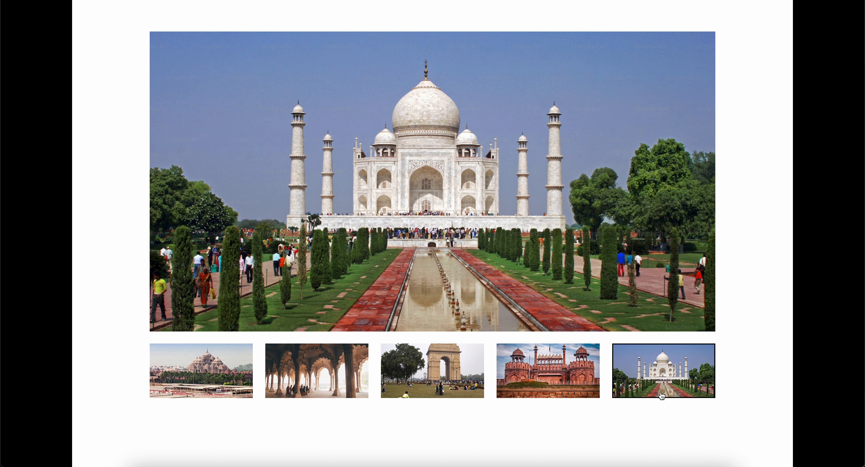
{"action": "left_click", "coordinate": [537, 392]}
{"action": "left_click", "coordinate": [461, 382]}
{"action": "left_click", "coordinate": [339, 374]}
{"action": "left_click", "coordinate": [514, 370]}
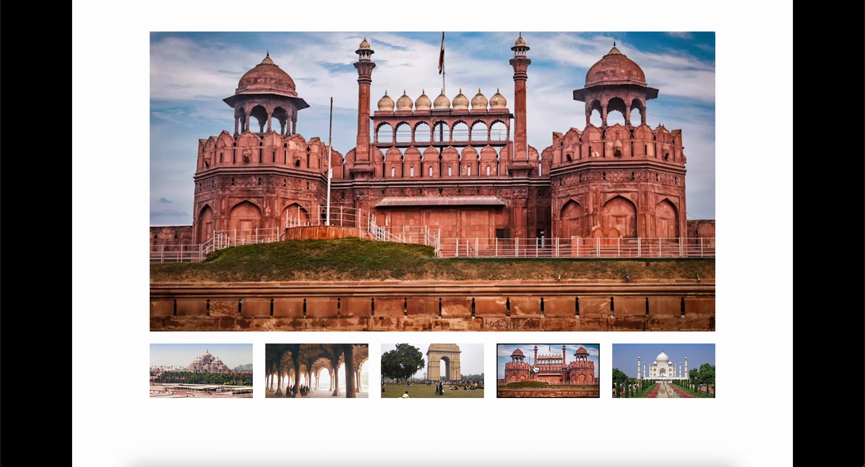
{"action": "left_click", "coordinate": [194, 385]}
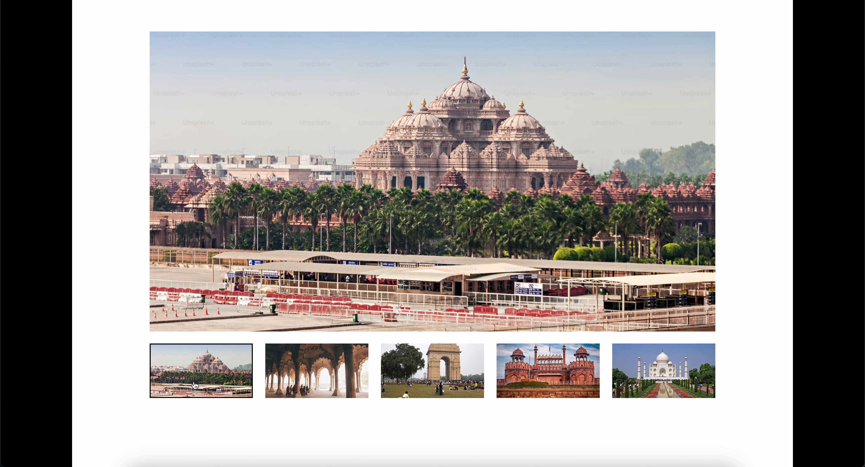
Return to the design file, close the thumbnail's interaction settings and show the page's design properties with nothing selected.
{"action": "key", "text": "ctrl+shift+Tab"}
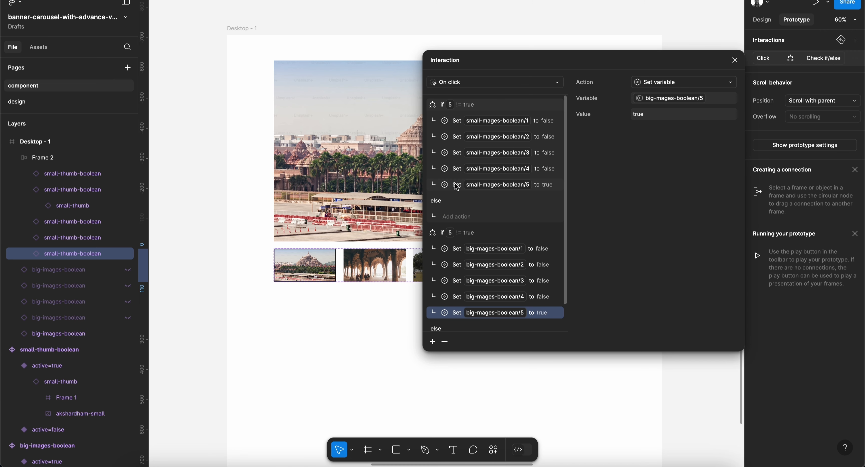
{"action": "left_click", "coordinate": [734, 60]}
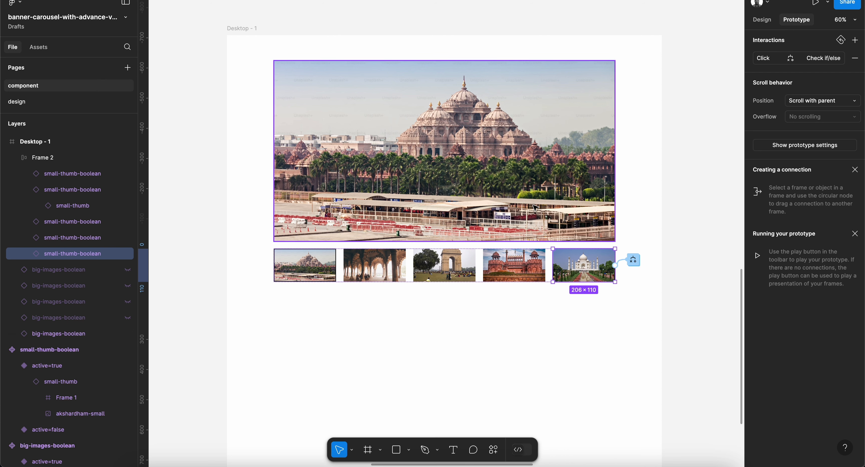
{"action": "scroll", "coordinate": [535, 208], "scroll_direction": "down", "scroll_amount": 3}
{"action": "scroll", "coordinate": [535, 209], "scroll_direction": "up", "scroll_amount": 1}
{"action": "scroll", "coordinate": [535, 208], "scroll_direction": "right", "scroll_amount": 1}
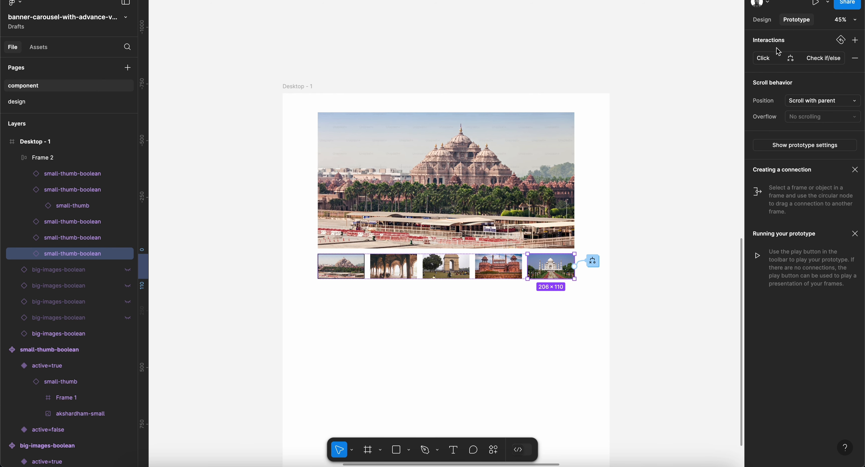
{"action": "left_click", "coordinate": [761, 20]}
{"action": "left_click", "coordinate": [674, 187]}
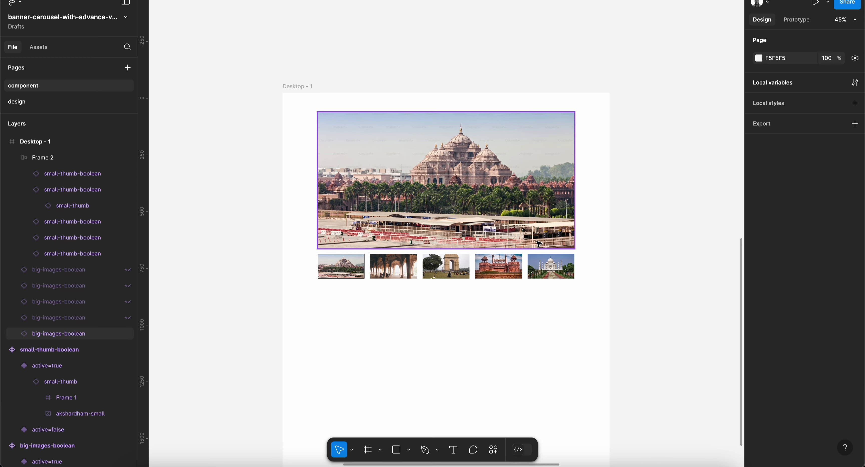
Move the small-thumb-boolean component set beside the small-thumb set, to about X -1989, Y -1451.
{"action": "scroll", "coordinate": [539, 244], "scroll_direction": "up", "scroll_amount": 10}
{"action": "scroll", "coordinate": [539, 244], "scroll_direction": "left", "scroll_amount": 5}
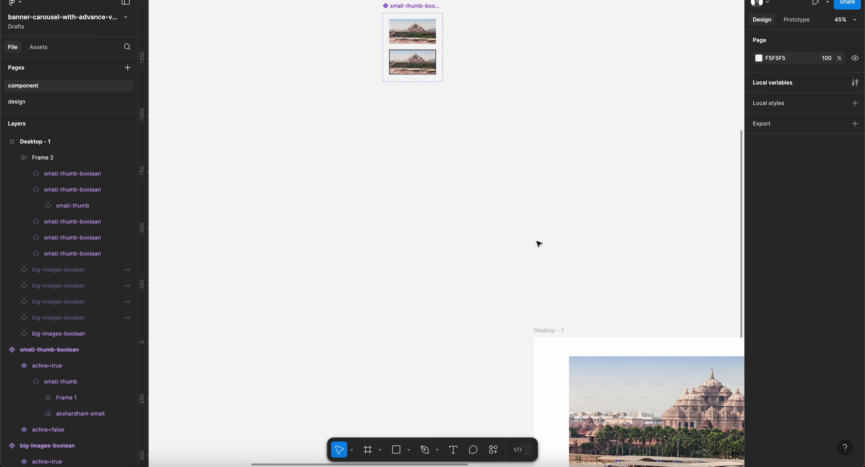
{"action": "scroll", "coordinate": [538, 244], "scroll_direction": "down", "scroll_amount": 3}
{"action": "scroll", "coordinate": [538, 245], "scroll_direction": "left", "scroll_amount": 5}
{"action": "scroll", "coordinate": [539, 245], "scroll_direction": "down", "scroll_amount": 3}
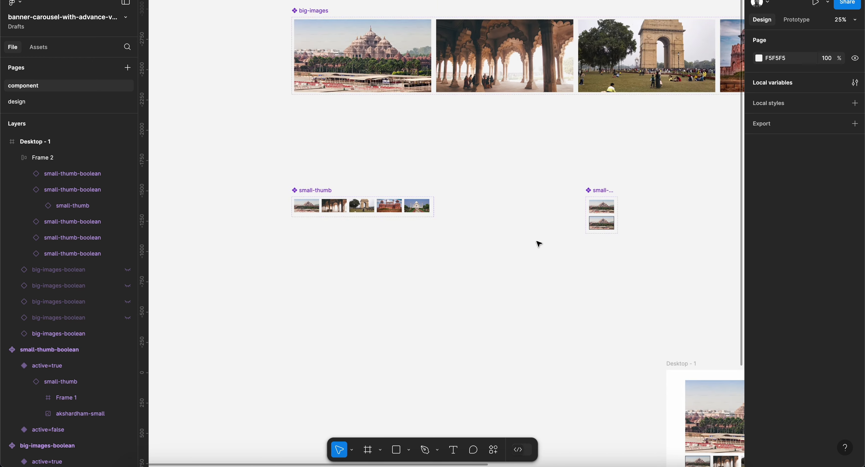
{"action": "left_click", "coordinate": [594, 190]}
{"action": "left_click_drag", "start_coordinate": [600, 193], "coordinate": [460, 192]}
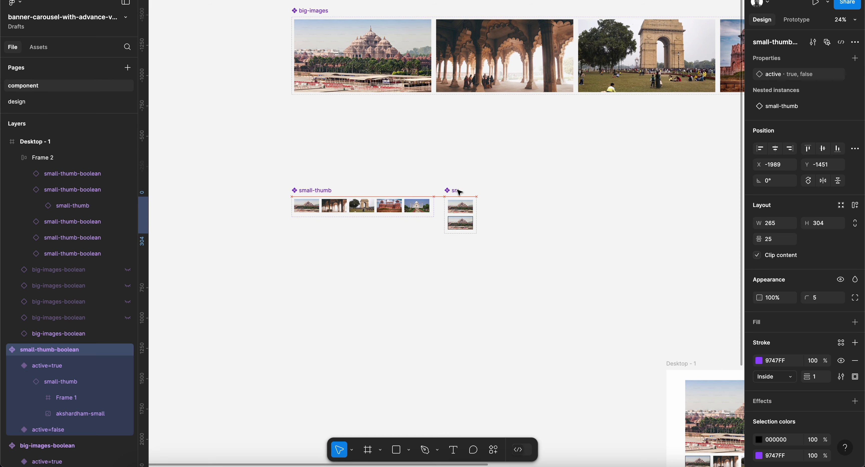
Inspect the active=false variant of the big-images-boolean component set.
{"action": "scroll", "coordinate": [460, 193], "scroll_direction": "right", "scroll_amount": 15}
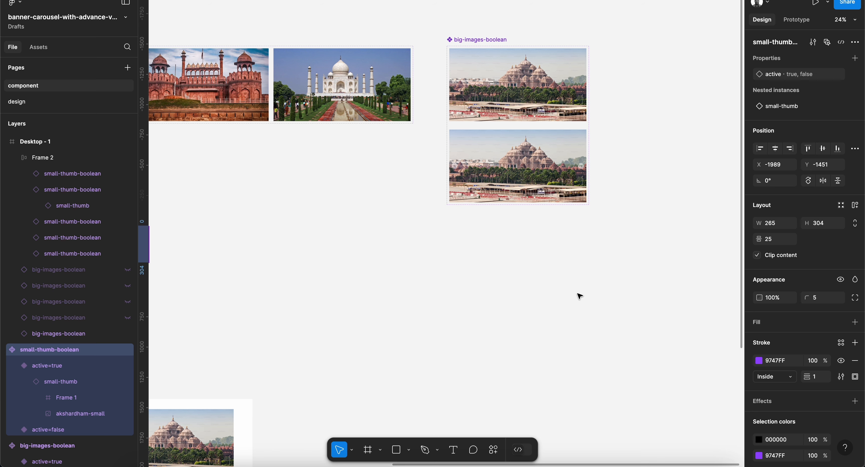
{"action": "left_click", "coordinate": [530, 186]}
{"action": "key", "text": "Tab"}
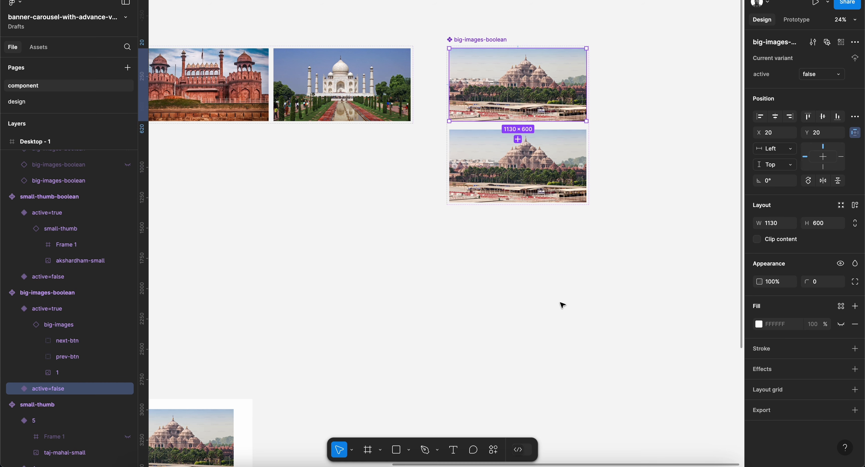
{"action": "scroll", "coordinate": [560, 303], "scroll_direction": "down", "scroll_amount": 6}
{"action": "scroll", "coordinate": [560, 302], "scroll_direction": "left", "scroll_amount": 7}
Test the second, third, first and fourth thumbnails in the prototype preview, and return to the design file.
{"action": "left_click", "coordinate": [285, 1]}
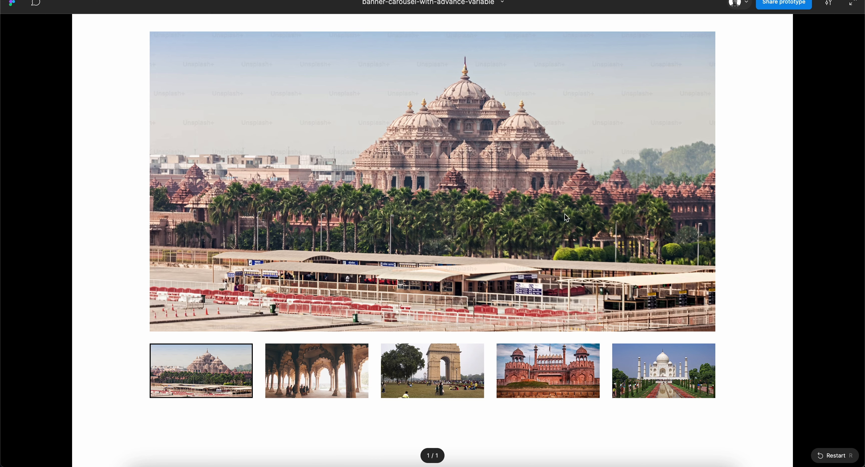
{"action": "left_click", "coordinate": [321, 383]}
{"action": "left_click", "coordinate": [427, 368]}
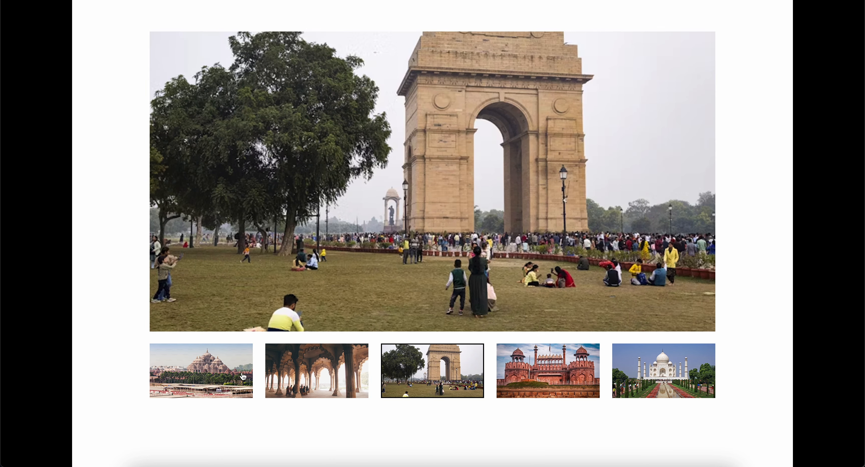
{"action": "left_click", "coordinate": [213, 371]}
{"action": "left_click", "coordinate": [527, 362]}
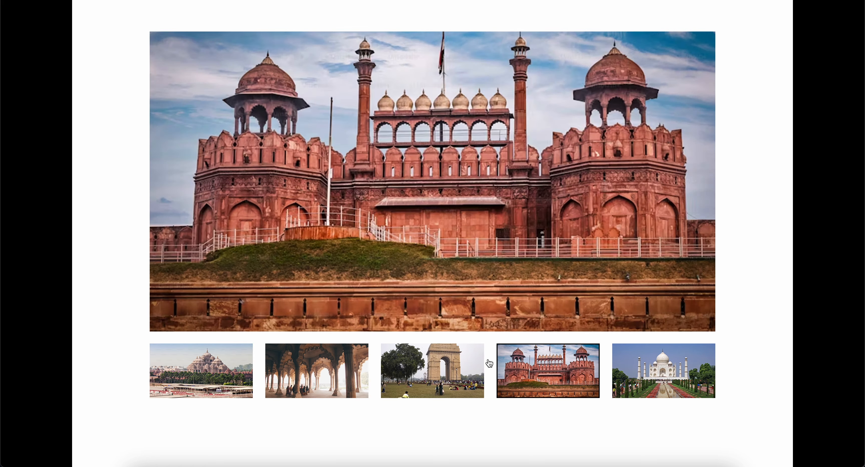
{"action": "key", "text": "ctrl+Tab"}
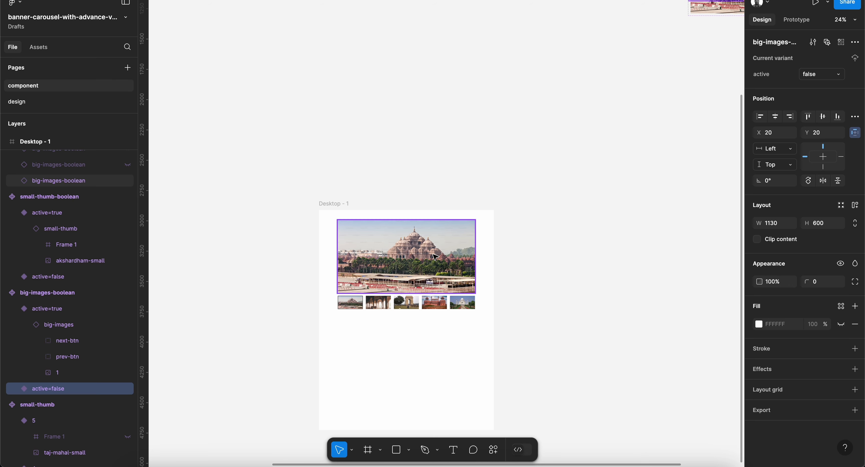
Compare the active=true and active=false variants of the big-images-boolean component set.
{"action": "scroll", "coordinate": [432, 255], "scroll_direction": "up", "scroll_amount": 3}
{"action": "scroll", "coordinate": [432, 255], "scroll_direction": "up", "scroll_amount": 8}
{"action": "scroll", "coordinate": [432, 255], "scroll_direction": "right", "scroll_amount": 9}
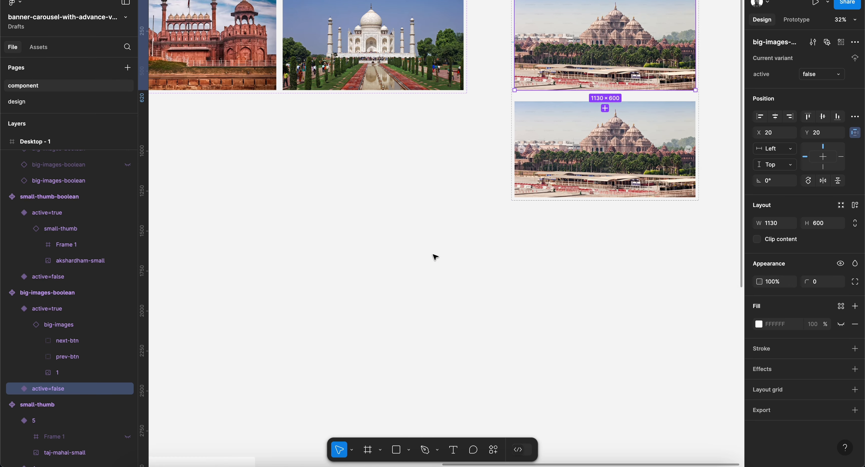
{"action": "left_click", "coordinate": [445, 230]}
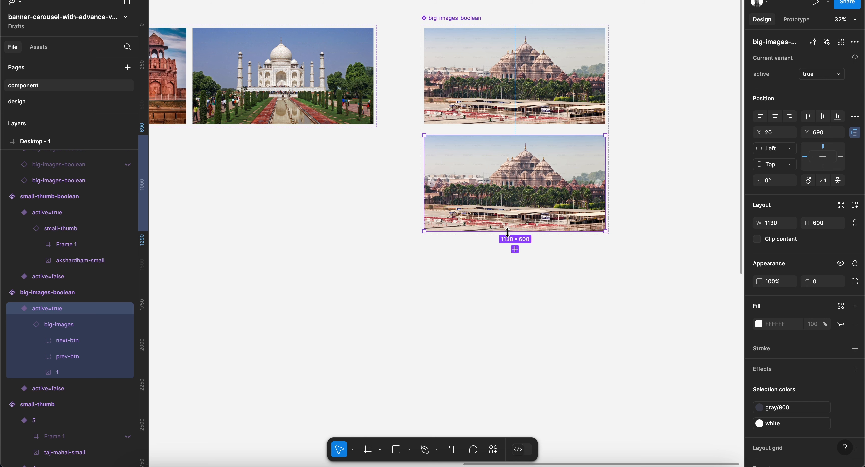
{"action": "left_click", "coordinate": [586, 77]}
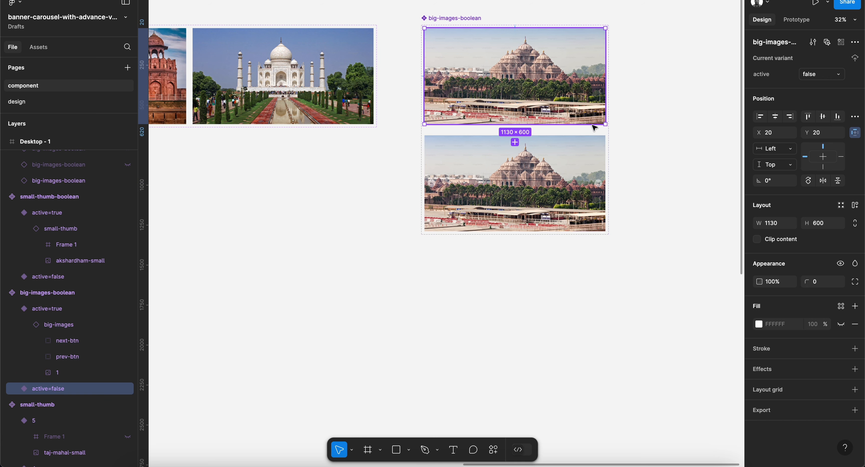
Inspect the properties of the large big-images-boolean instance in the Desktop - 1 frame.
{"action": "scroll", "coordinate": [515, 309], "scroll_direction": "down", "scroll_amount": 10}
{"action": "scroll", "coordinate": [515, 309], "scroll_direction": "left", "scroll_amount": 5}
{"action": "left_click", "coordinate": [496, 236]}
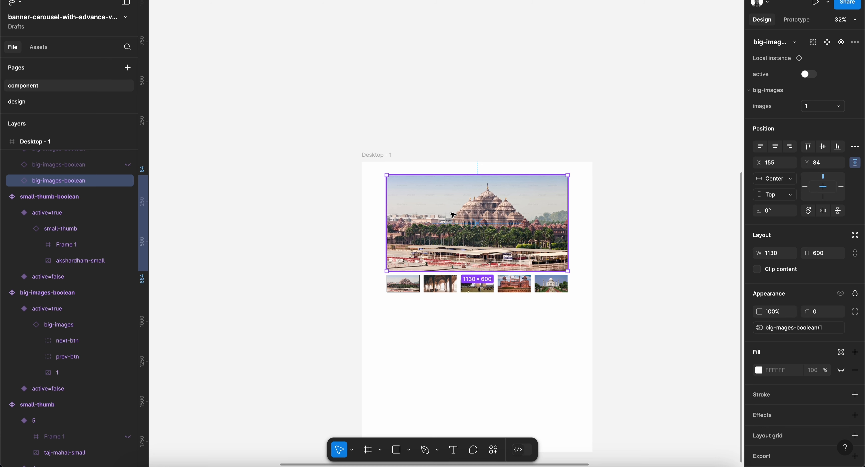
Review the boolean variables for the big and small images in Collection 1.
{"action": "scroll", "coordinate": [453, 214], "scroll_direction": "right", "scroll_amount": 5}
{"action": "scroll", "coordinate": [452, 215], "scroll_direction": "up", "scroll_amount": 1}
{"action": "left_click", "coordinate": [567, 221]}
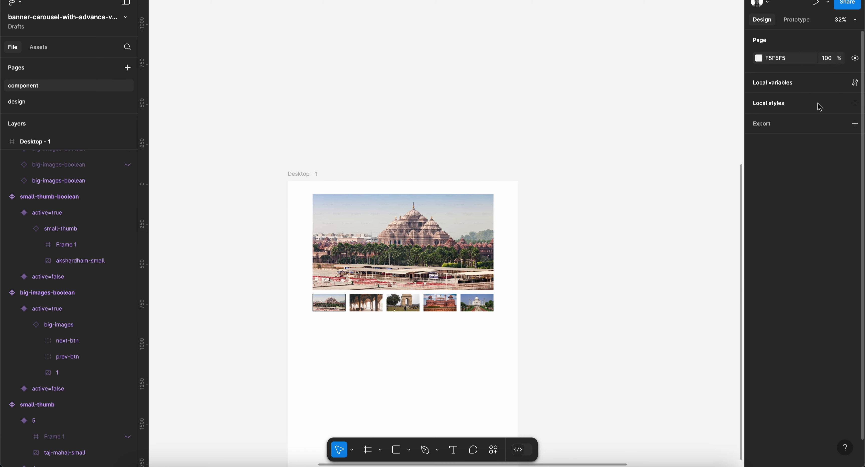
{"action": "left_click", "coordinate": [855, 84]}
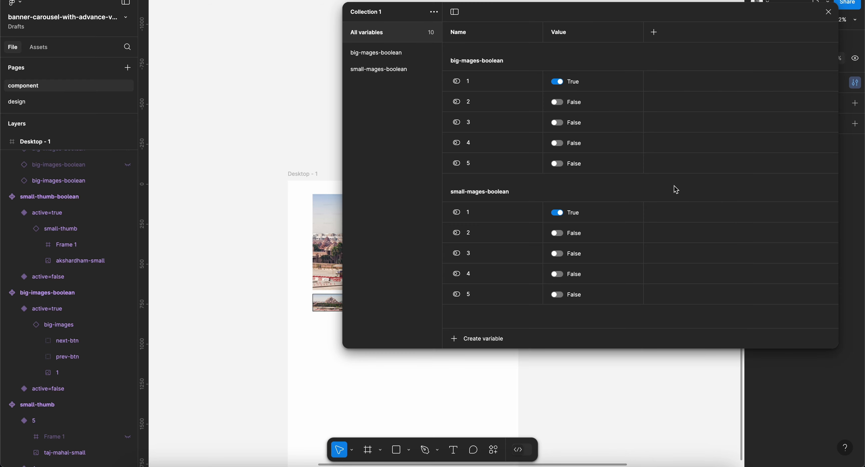
{"action": "left_click", "coordinate": [829, 13]}
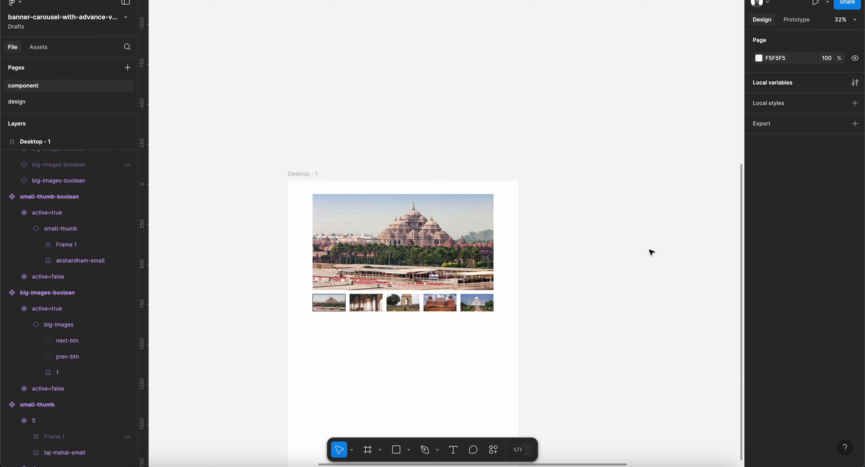
Check which boolean variable controls the visibility of the large image in Desktop - 1.
{"action": "left_click", "coordinate": [434, 280]}
{"action": "scroll", "coordinate": [393, 254], "scroll_direction": "up", "scroll_amount": 3}
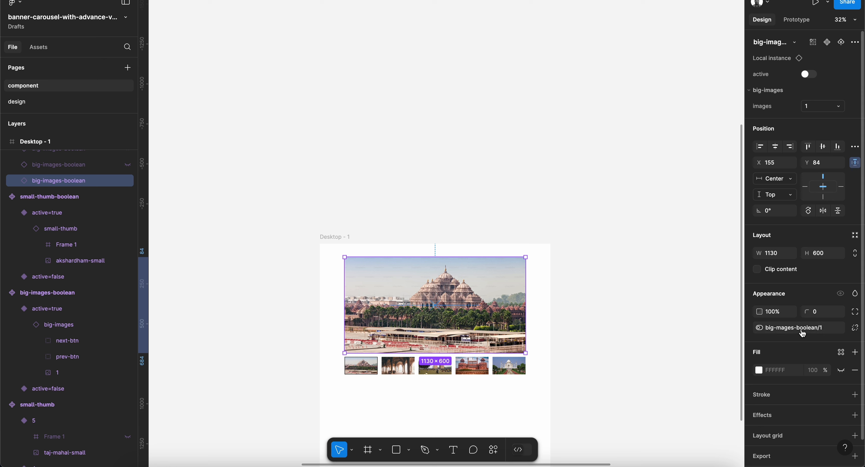
{"action": "left_click", "coordinate": [616, 247]}
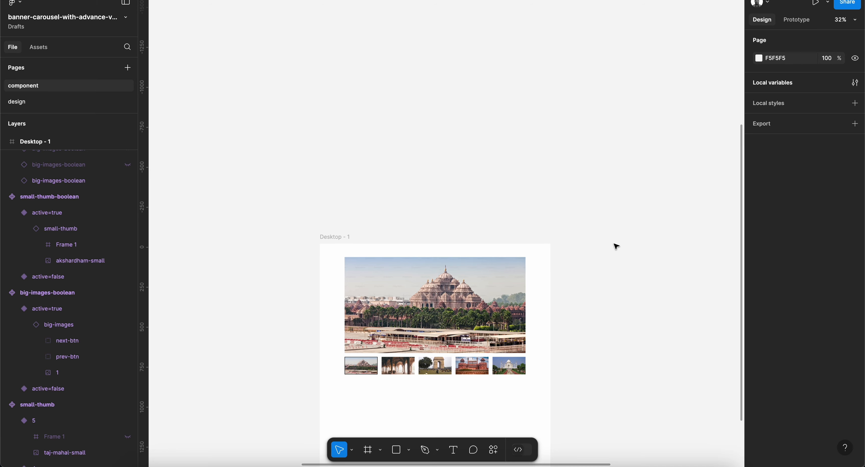
Add a prototype connection from the active=false variant of big-images-boolean to its active=true variant.
{"action": "scroll", "coordinate": [462, 316], "scroll_direction": "up", "scroll_amount": 3, "text": "ctrl"}
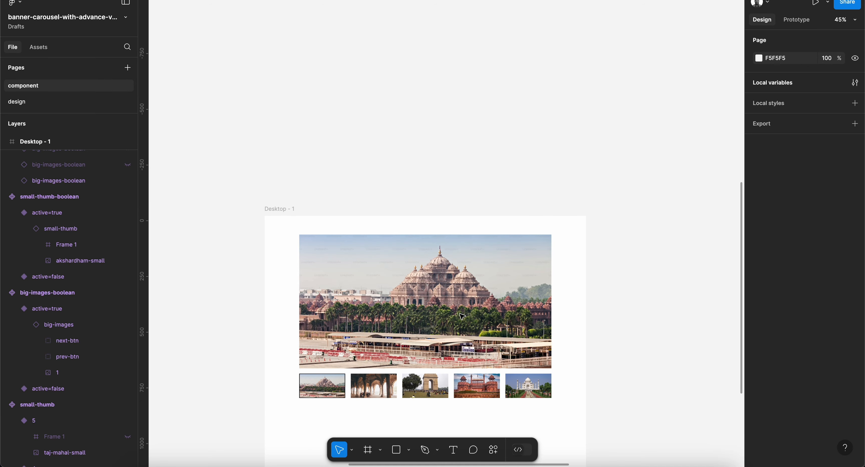
{"action": "scroll", "coordinate": [462, 316], "scroll_direction": "up", "scroll_amount": 15}
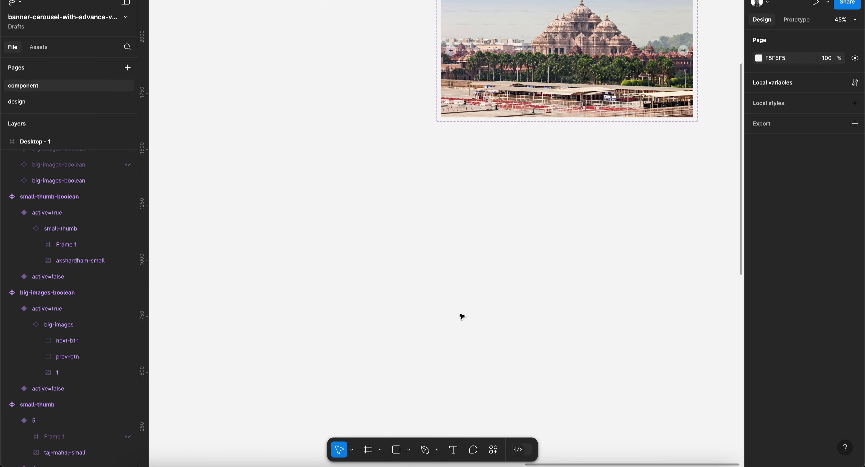
{"action": "scroll", "coordinate": [462, 317], "scroll_direction": "down", "scroll_amount": 2, "text": "ctrl"}
{"action": "scroll", "coordinate": [462, 320], "scroll_direction": "left", "scroll_amount": 3}
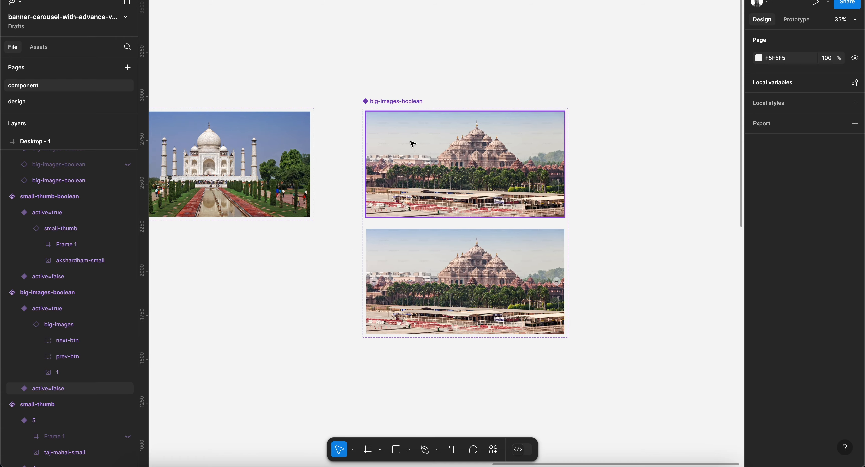
{"action": "left_click", "coordinate": [411, 139]}
{"action": "scroll", "coordinate": [499, 160], "scroll_direction": "up", "scroll_amount": 2, "text": "ctrl"}
{"action": "left_click", "coordinate": [798, 21]}
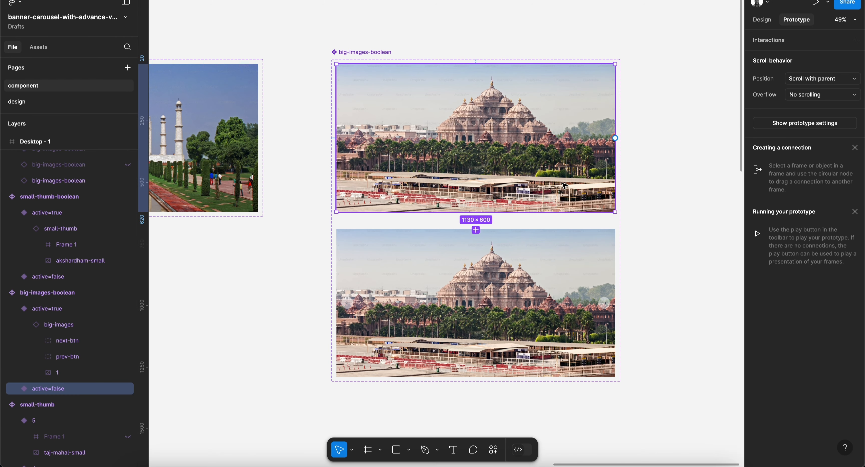
{"action": "scroll", "coordinate": [559, 181], "scroll_direction": "up", "scroll_amount": 2, "text": "ctrl"}
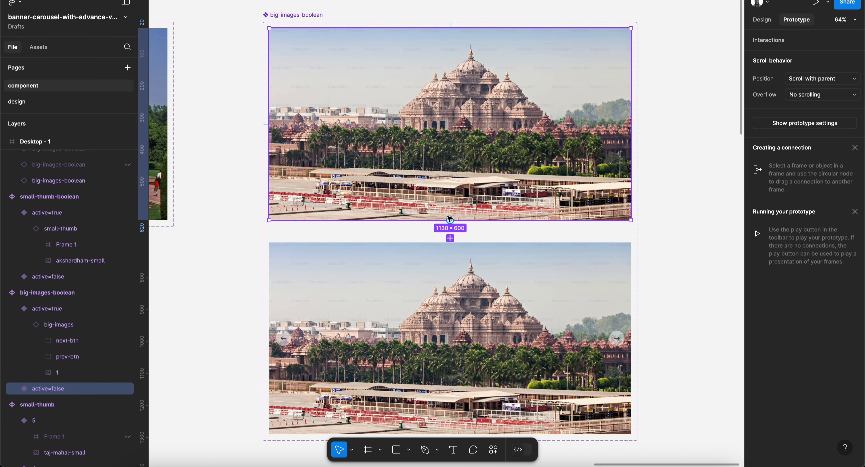
{"action": "scroll", "coordinate": [451, 222], "scroll_direction": "up", "scroll_amount": 4, "text": "ctrl"}
{"action": "left_click_drag", "start_coordinate": [452, 224], "coordinate": [454, 295]}
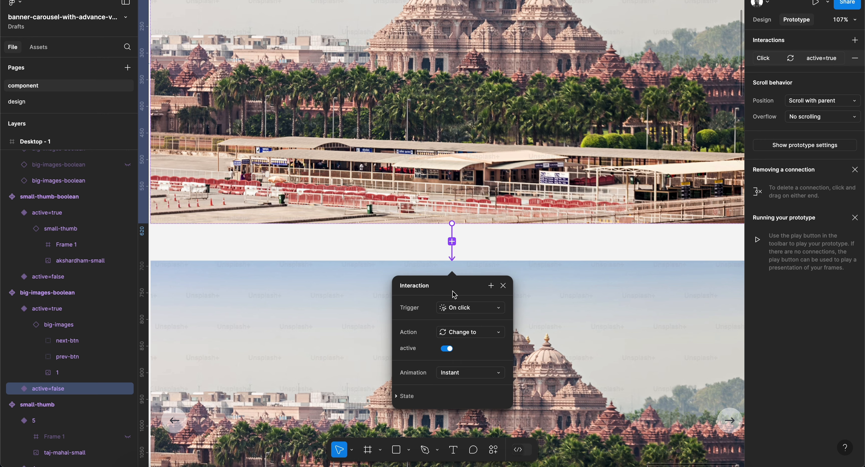
Set the trigger of the connection between the two big-images-boolean variants to While hovering.
{"action": "scroll", "coordinate": [454, 295], "scroll_direction": "up", "scroll_amount": 2, "text": "ctrl"}
{"action": "left_click", "coordinate": [481, 272]}
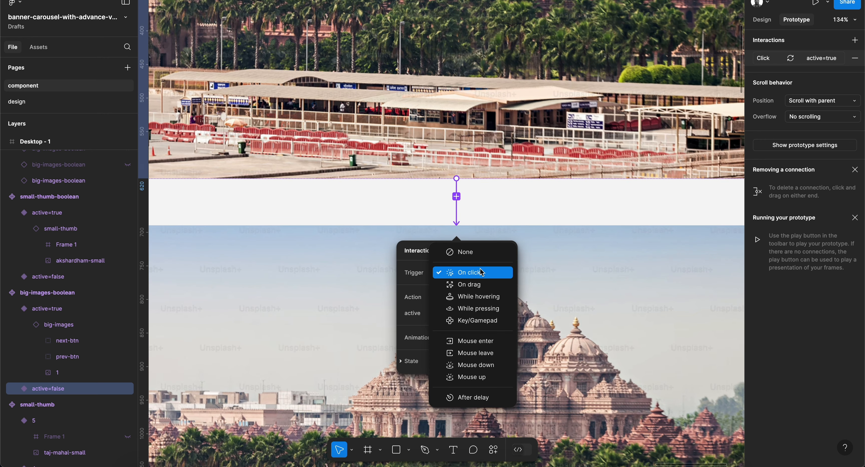
{"action": "left_click", "coordinate": [485, 297]}
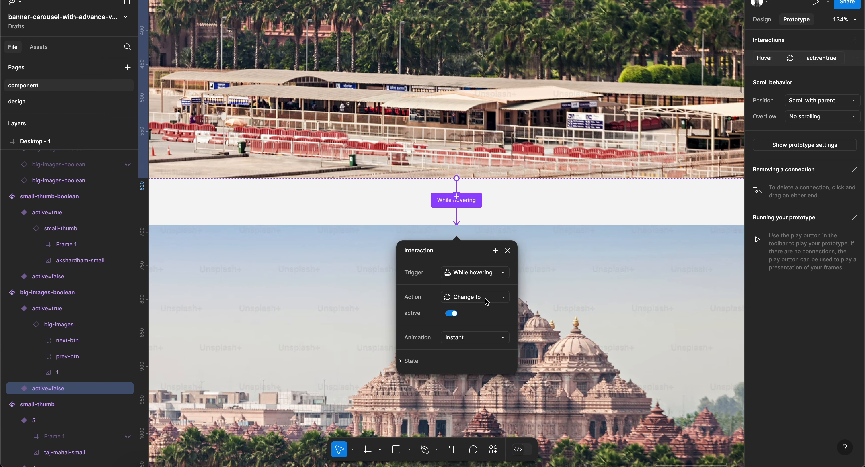
{"action": "left_click", "coordinate": [565, 237]}
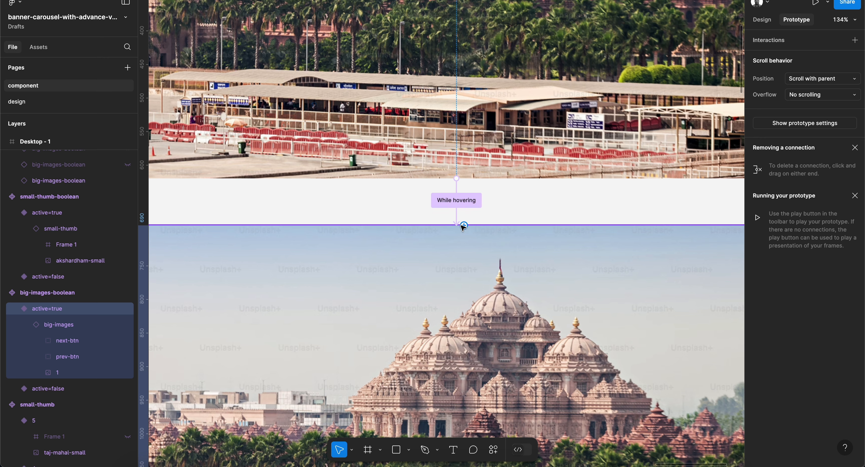
Add a prototype connection from the active=true variant of big-images-boolean back to its active=false variant, triggered on Mouse leave.
{"action": "left_click_drag", "start_coordinate": [463, 227], "coordinate": [476, 163]}
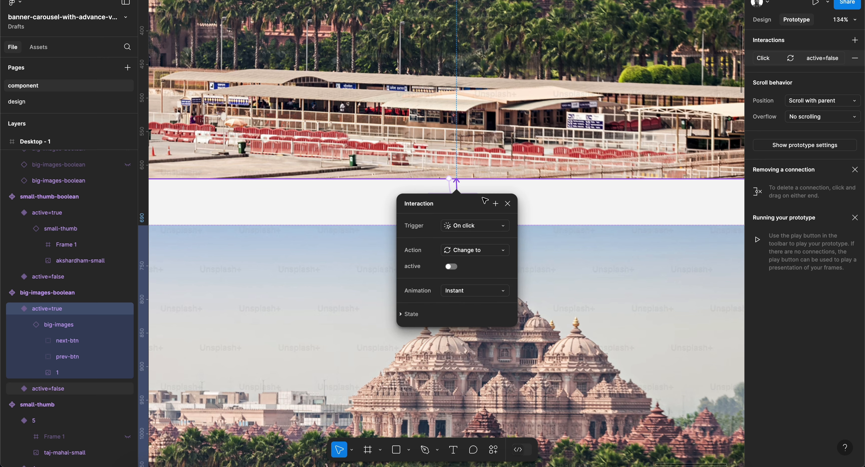
{"action": "left_click", "coordinate": [479, 226]}
{"action": "left_click", "coordinate": [423, 301]}
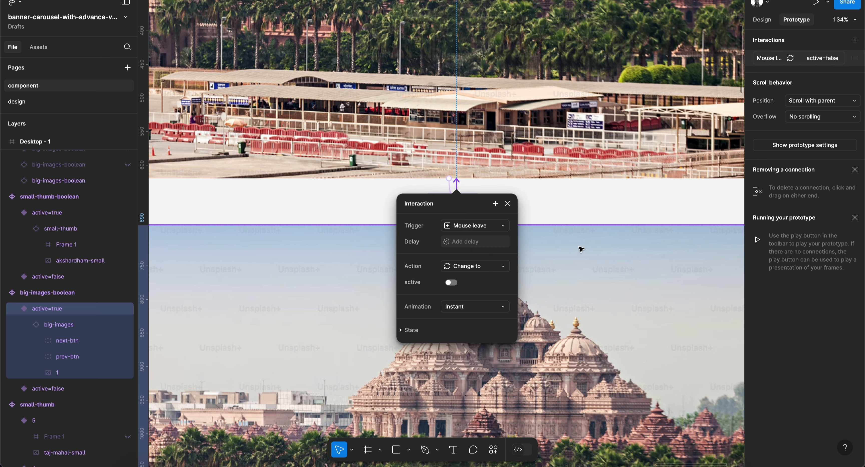
{"action": "scroll", "coordinate": [581, 249], "scroll_direction": "down", "scroll_amount": 5}
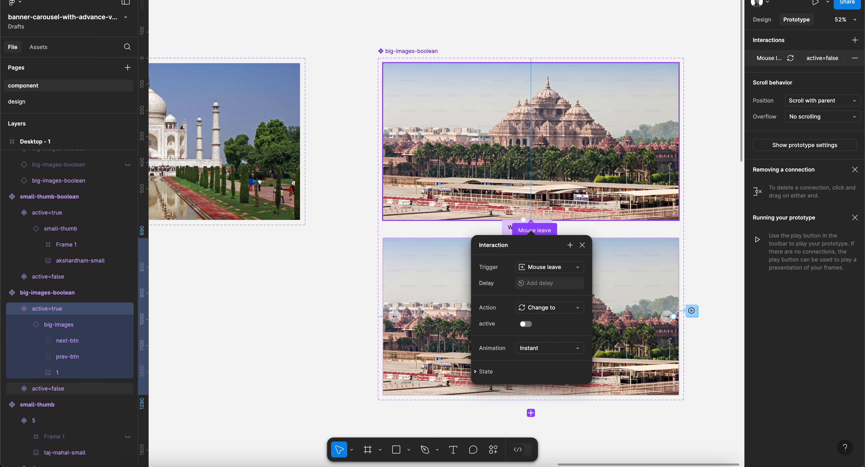
Preview the prototype from its restarted state and test the large image's hover behaviour before returning to the design file.
{"action": "left_click", "coordinate": [761, 19]}
{"action": "scroll", "coordinate": [523, 298], "scroll_direction": "down", "scroll_amount": 3}
{"action": "scroll", "coordinate": [523, 298], "scroll_direction": "down", "scroll_amount": 2}
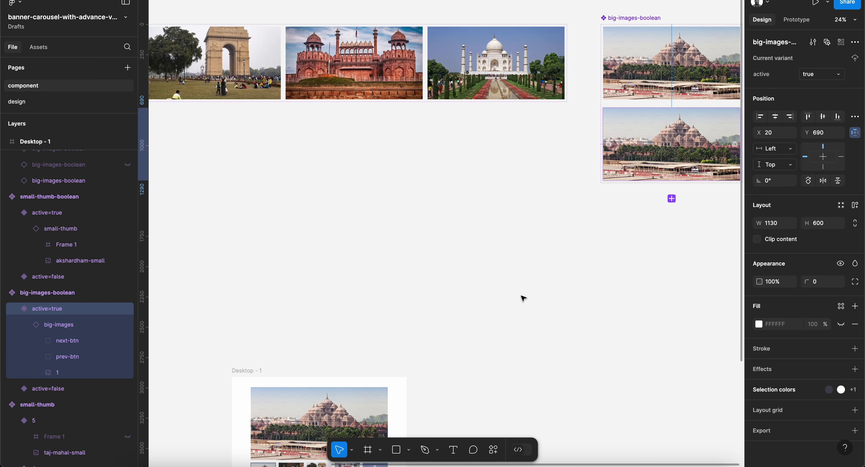
{"action": "scroll", "coordinate": [523, 298], "scroll_direction": "down", "scroll_amount": 3}
{"action": "left_click", "coordinate": [245, 1]}
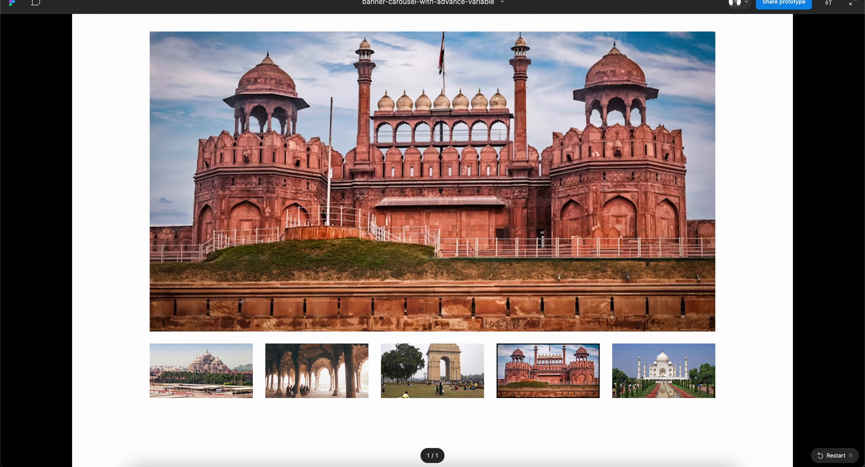
{"action": "key", "text": "r"}
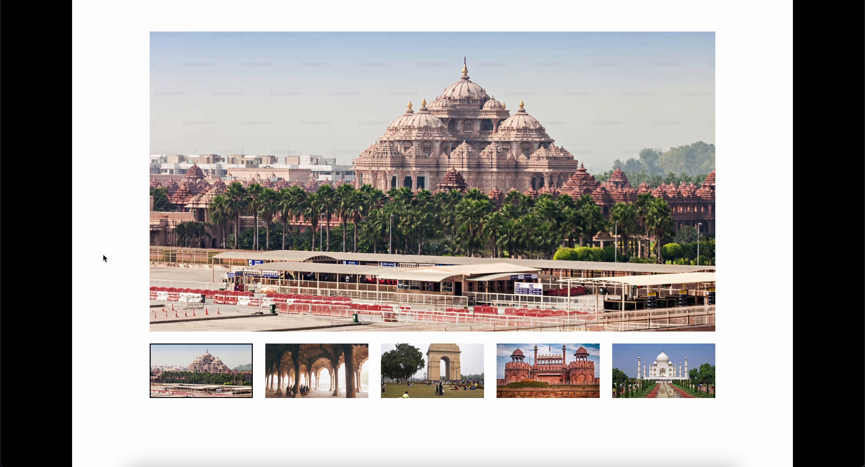
{"action": "key", "text": "ctrl+Tab"}
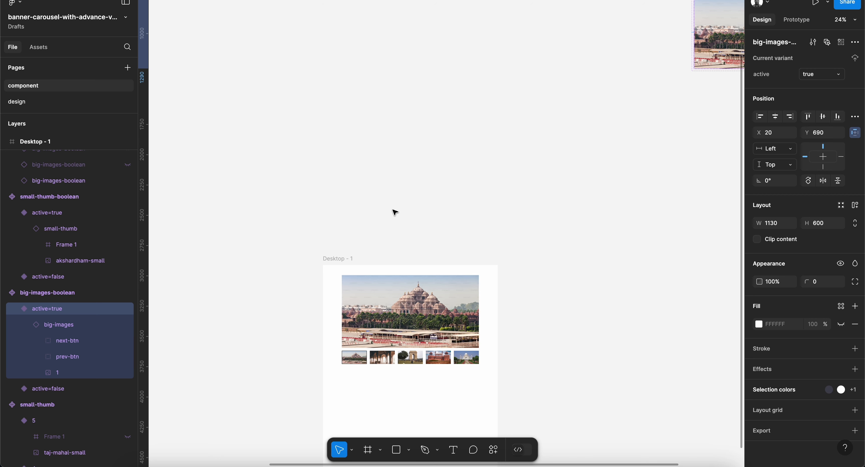
Set the While hovering connection of big-images-boolean to Smart animate with the Ease in and out back curve.
{"action": "key", "text": "shift+2"}
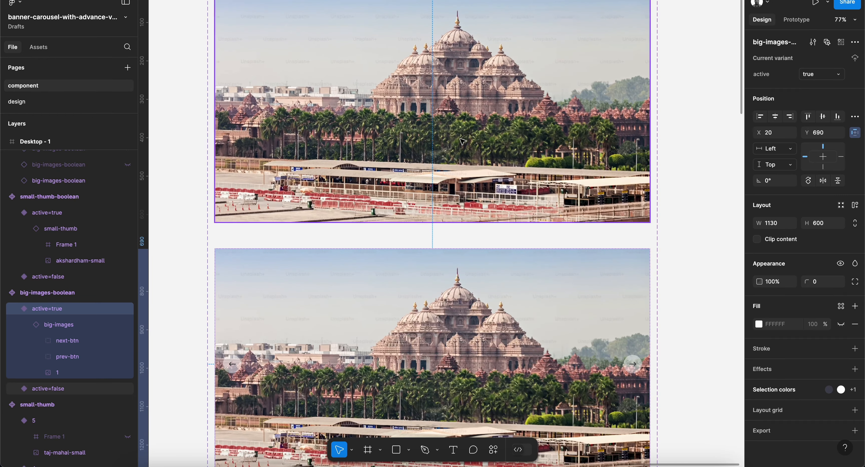
{"action": "left_click", "coordinate": [472, 143]}
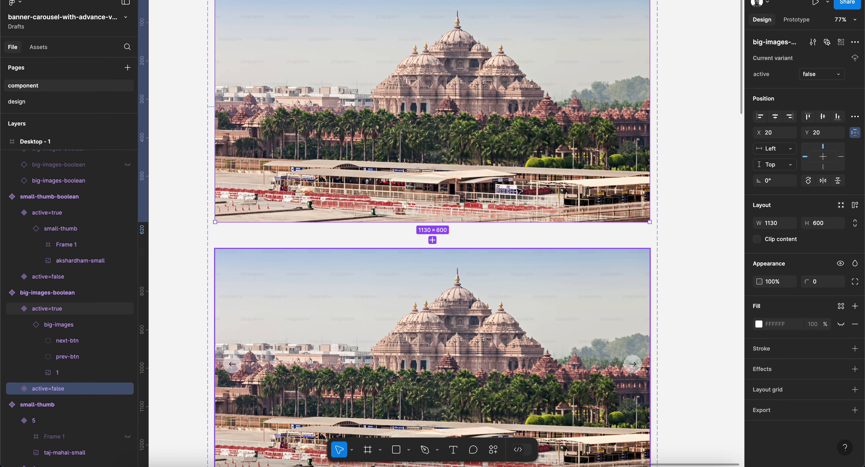
{"action": "left_click", "coordinate": [787, 21]}
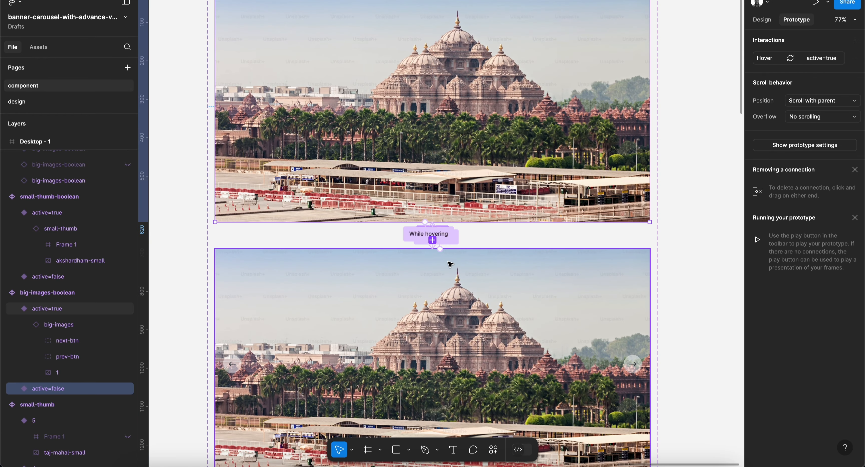
{"action": "scroll", "coordinate": [448, 264], "scroll_direction": "up", "scroll_amount": 5}
{"action": "left_click", "coordinate": [403, 219]}
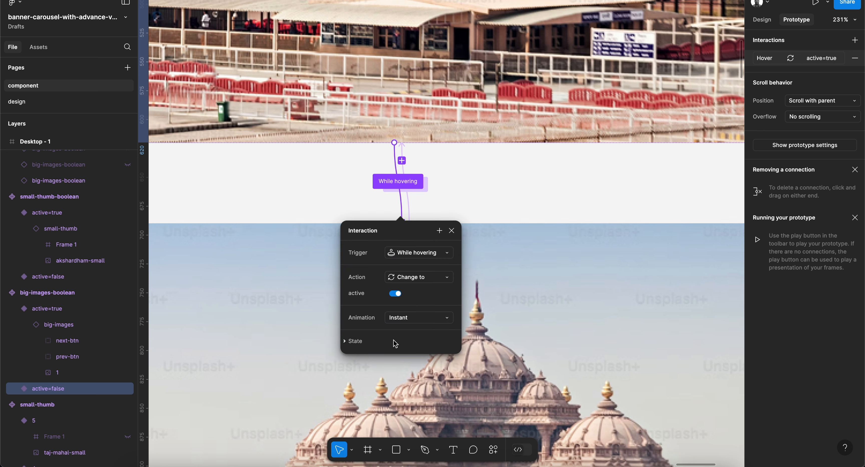
{"action": "left_click", "coordinate": [417, 320]}
{"action": "left_click", "coordinate": [424, 345]}
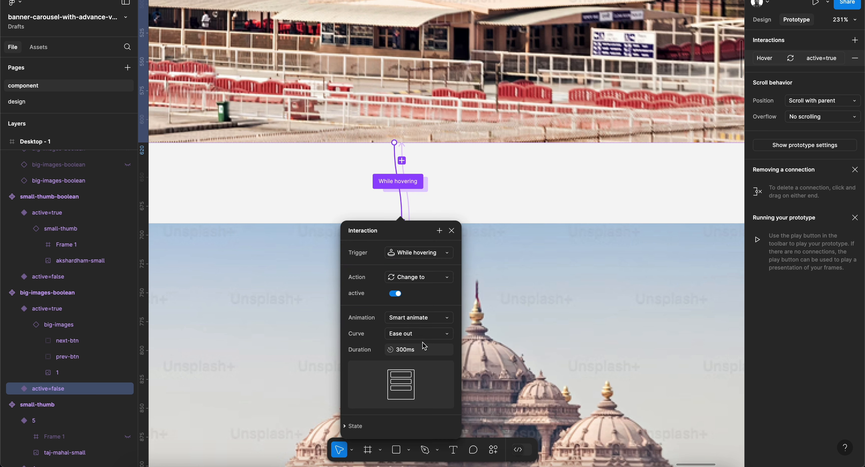
{"action": "left_click", "coordinate": [414, 334]}
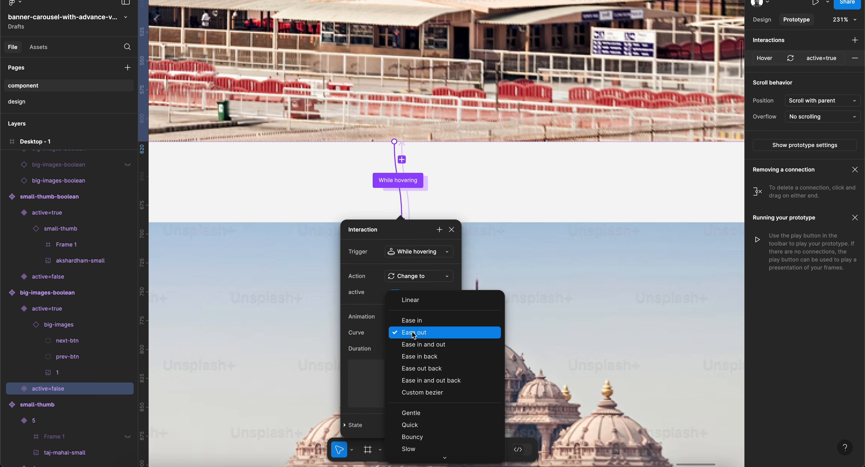
{"action": "left_click", "coordinate": [428, 381]}
Set the Mouse leave connection of big-images-boolean to the Change to action, animated with Smart animate and the Ease in and out curve.
{"action": "left_click", "coordinate": [410, 208]}
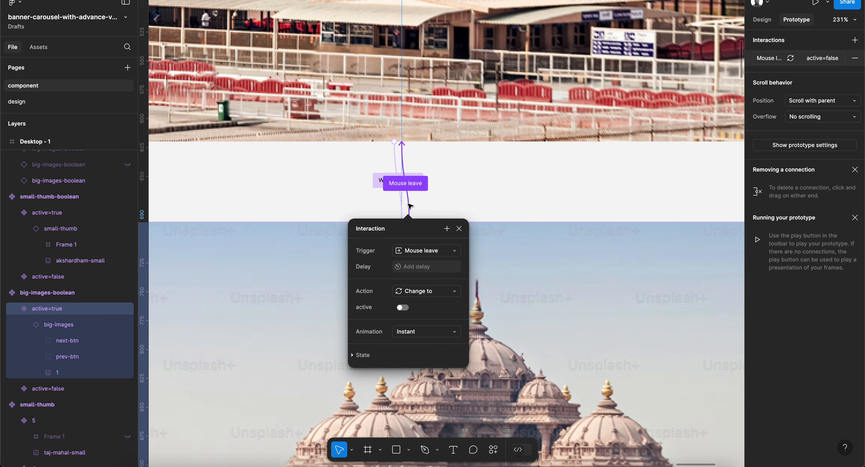
{"action": "left_click", "coordinate": [424, 293]}
{"action": "left_click", "coordinate": [434, 259]}
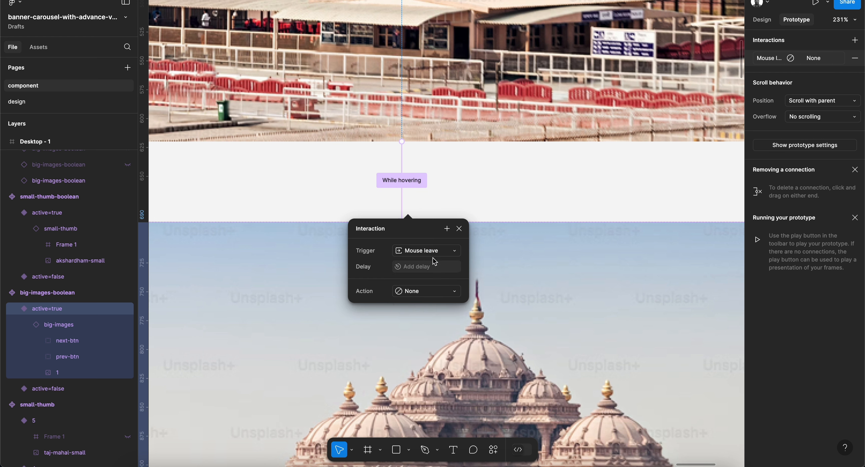
{"action": "left_click", "coordinate": [433, 298]}
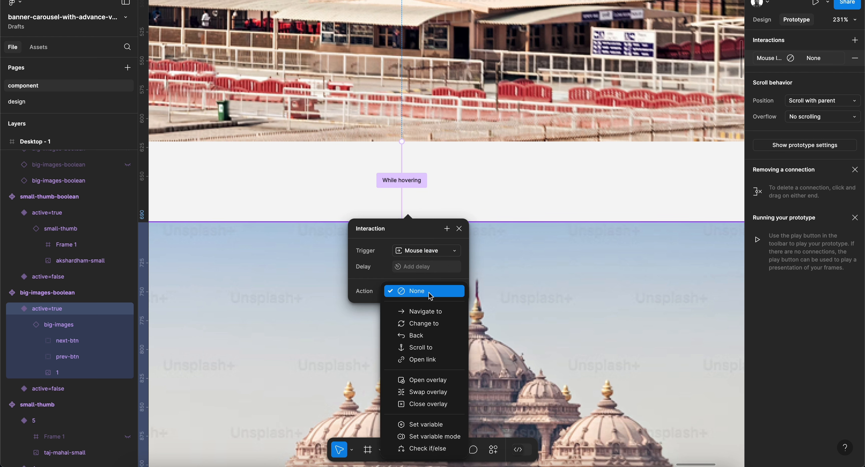
{"action": "left_click", "coordinate": [427, 324]}
{"action": "left_click", "coordinate": [431, 334]}
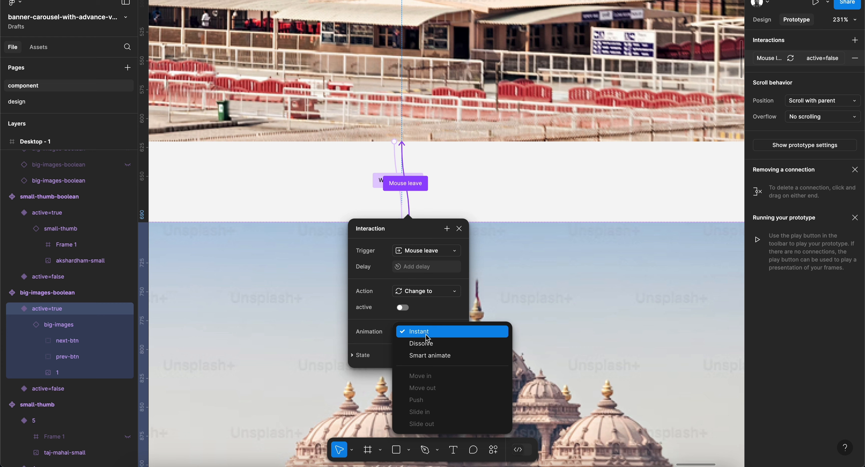
{"action": "left_click", "coordinate": [429, 353]}
{"action": "left_click", "coordinate": [428, 353]}
{"action": "left_click", "coordinate": [443, 360]}
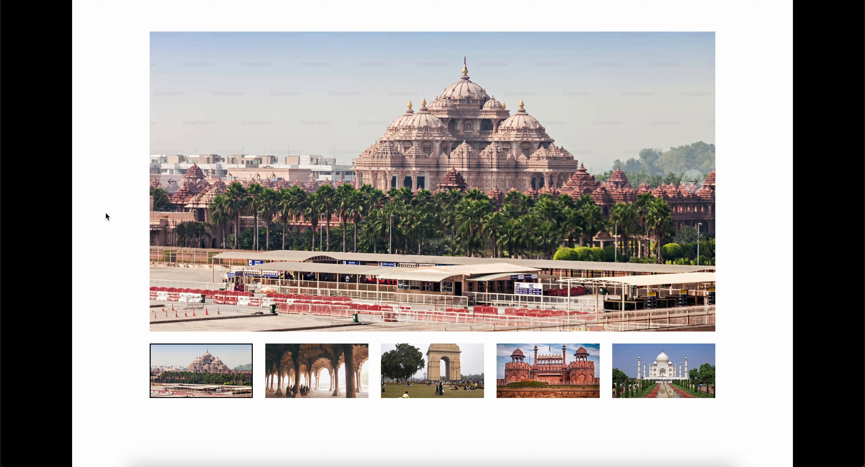
Close the interaction settings and preview the prototype, checking how the previous and next buttons react to hovering over the large image.
{"action": "key", "text": "ctrl+Tab"}
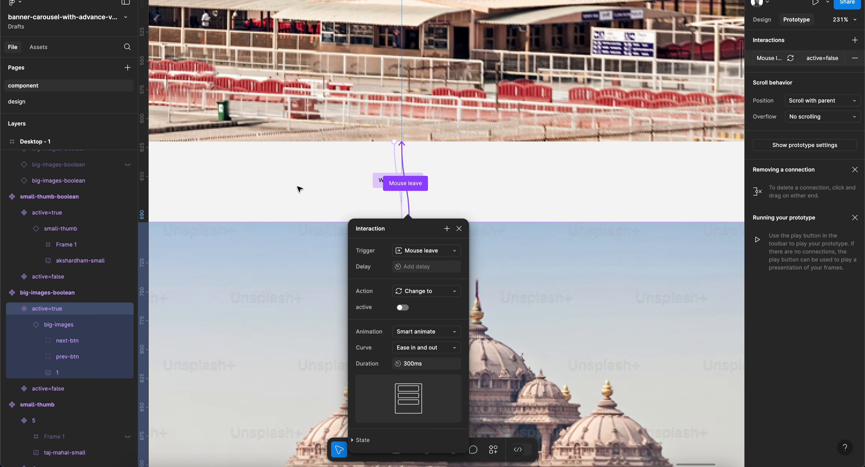
{"action": "left_click", "coordinate": [459, 229]}
{"action": "scroll", "coordinate": [572, 233], "scroll_direction": "down", "scroll_amount": 3}
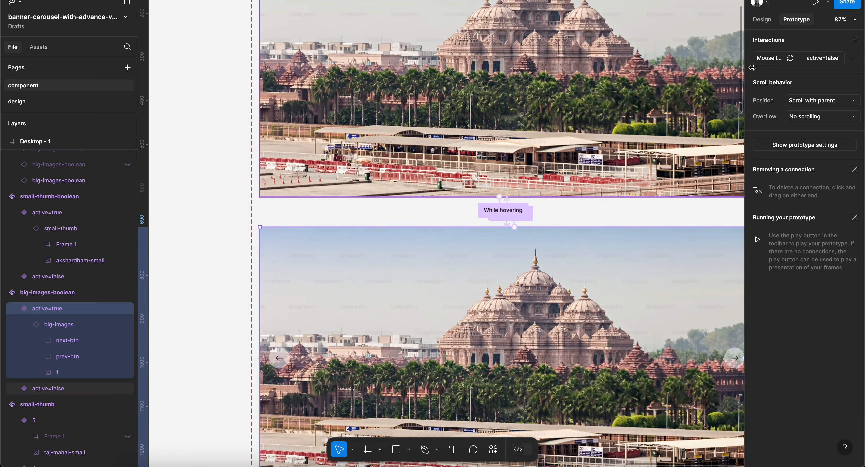
{"action": "left_click", "coordinate": [763, 22]}
{"action": "scroll", "coordinate": [551, 219], "scroll_direction": "down", "scroll_amount": 3}
{"action": "scroll", "coordinate": [551, 219], "scroll_direction": "down", "scroll_amount": 2}
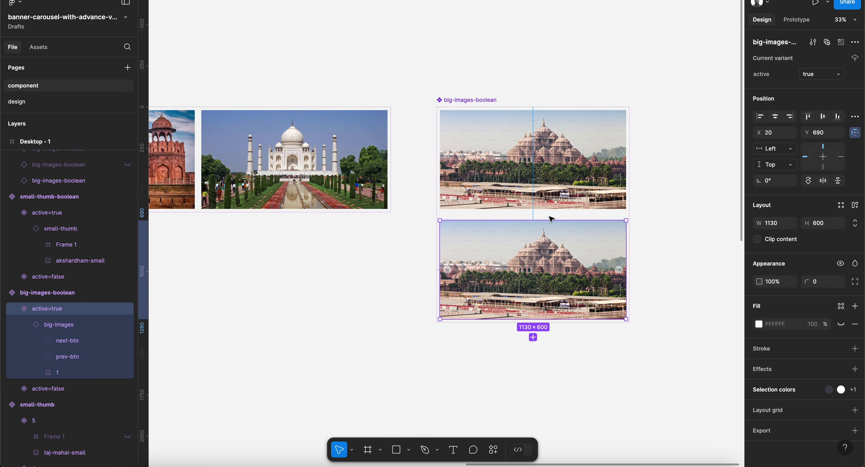
{"action": "scroll", "coordinate": [551, 219], "scroll_direction": "down", "scroll_amount": 2}
{"action": "left_click", "coordinate": [489, 253]}
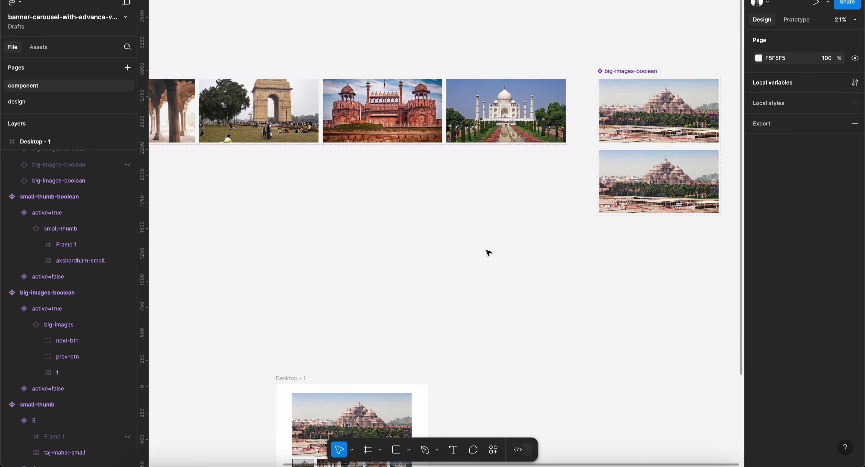
{"action": "scroll", "coordinate": [489, 253], "scroll_direction": "down", "scroll_amount": 3}
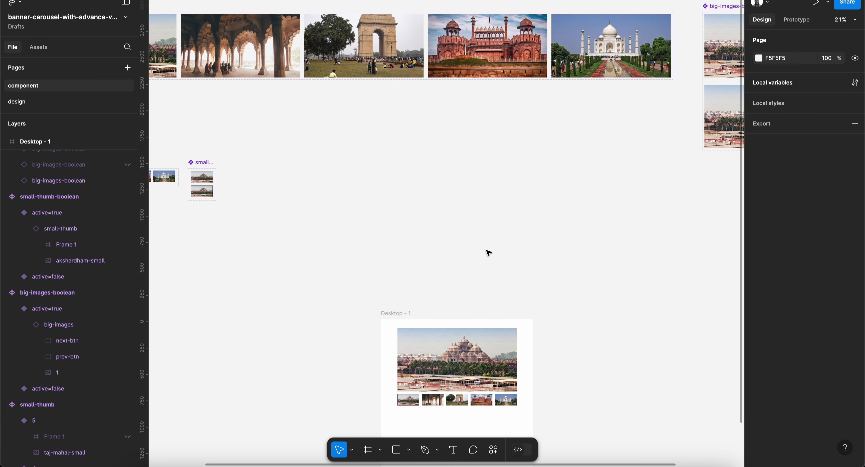
{"action": "scroll", "coordinate": [489, 253], "scroll_direction": "right", "scroll_amount": 3}
{"action": "scroll", "coordinate": [488, 253], "scroll_direction": "left", "scroll_amount": 10}
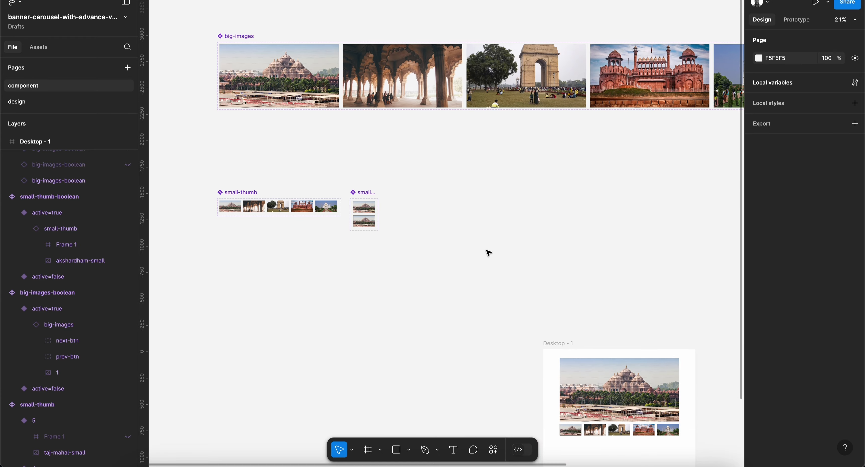
{"action": "key", "text": "super+alt+Return"}
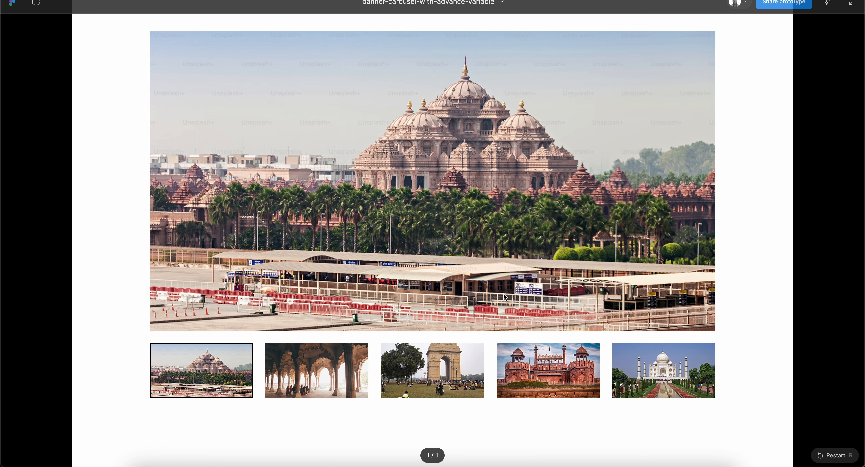
{"action": "mouse_move", "coordinate": [687, 180]}
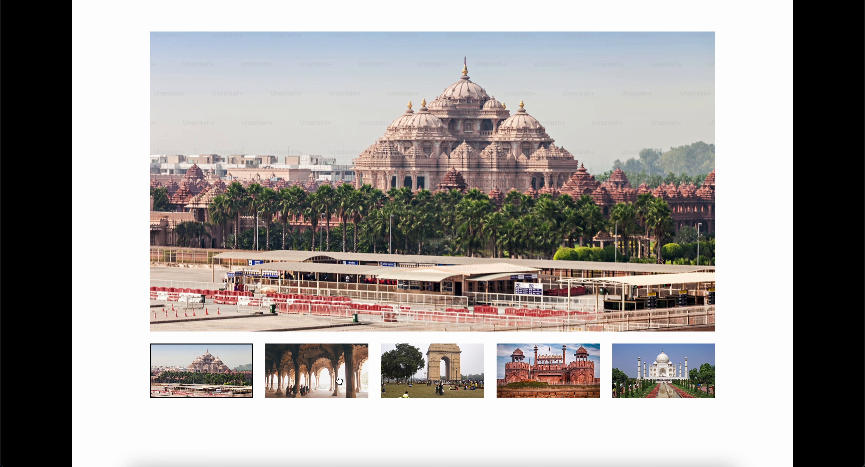
{"action": "mouse_move", "coordinate": [309, 120]}
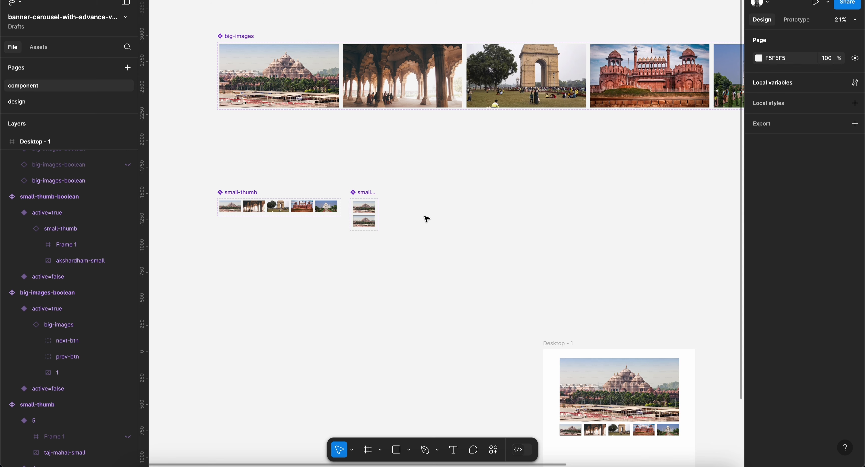
Remove the existing click interaction that sets a variable from next-btn in variant 1 of the big-images component.
{"action": "scroll", "coordinate": [426, 219], "scroll_direction": "up", "scroll_amount": 5}
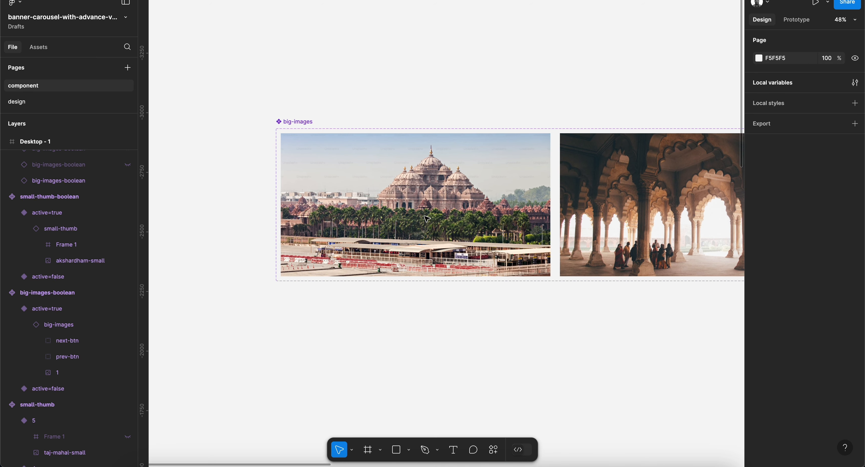
{"action": "left_click", "coordinate": [426, 219]}
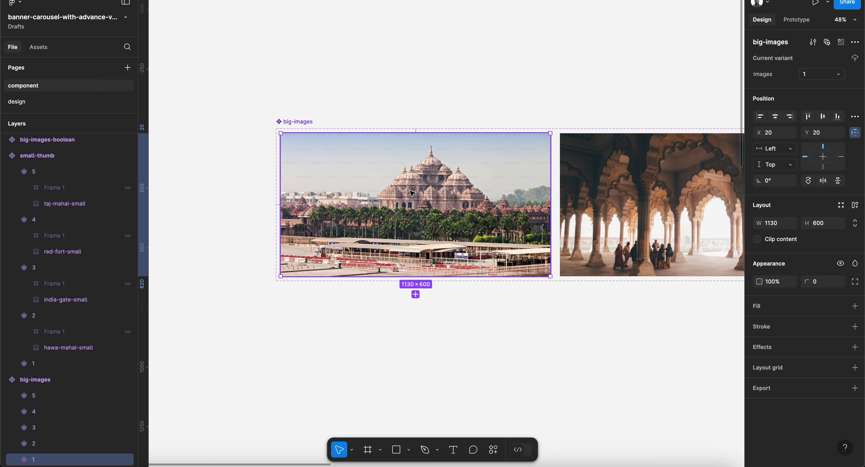
{"action": "left_click", "coordinate": [12, 460]}
{"action": "scroll", "coordinate": [52, 382], "scroll_direction": "down", "scroll_amount": 2}
{"action": "left_click", "coordinate": [58, 431]}
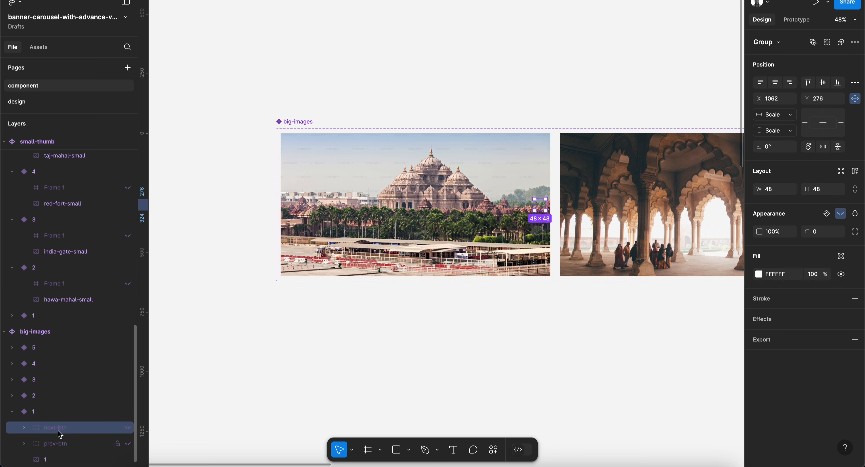
{"action": "scroll", "coordinate": [409, 302], "scroll_direction": "up", "scroll_amount": 3}
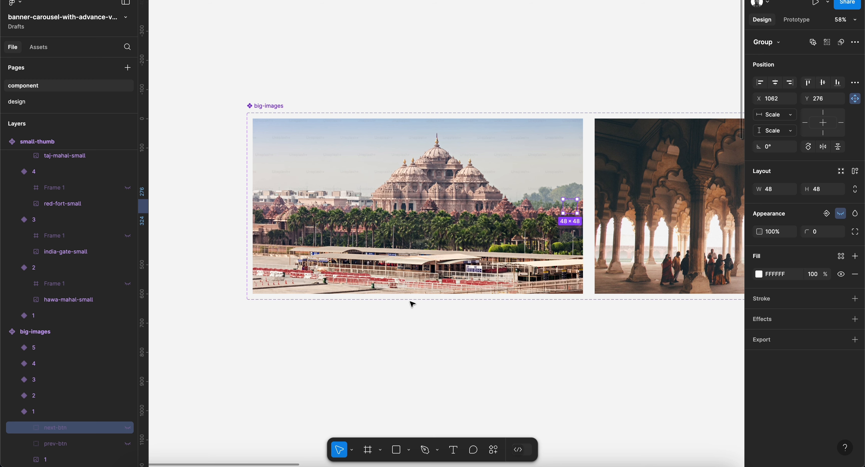
{"action": "left_click", "coordinate": [796, 19]}
{"action": "scroll", "coordinate": [563, 185], "scroll_direction": "right", "scroll_amount": 3}
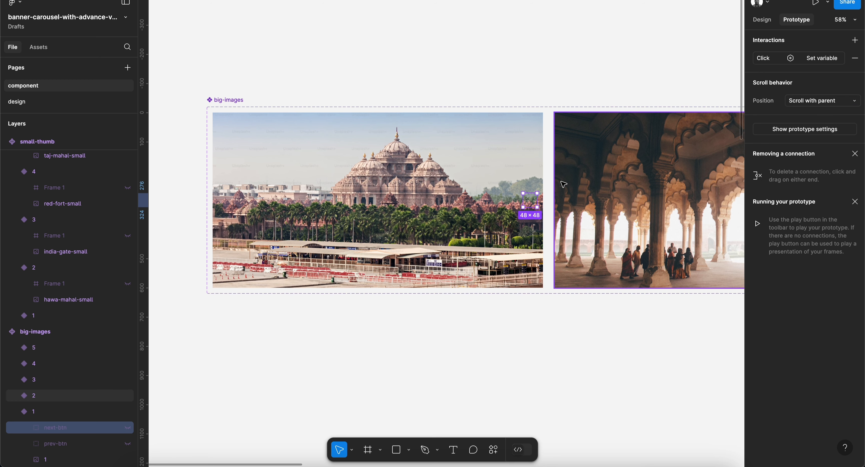
{"action": "left_click", "coordinate": [855, 59]}
Remove the existing click interaction from prev-btn in variant 1 of the big-images component.
{"action": "scroll", "coordinate": [557, 279], "scroll_direction": "down", "scroll_amount": 5}
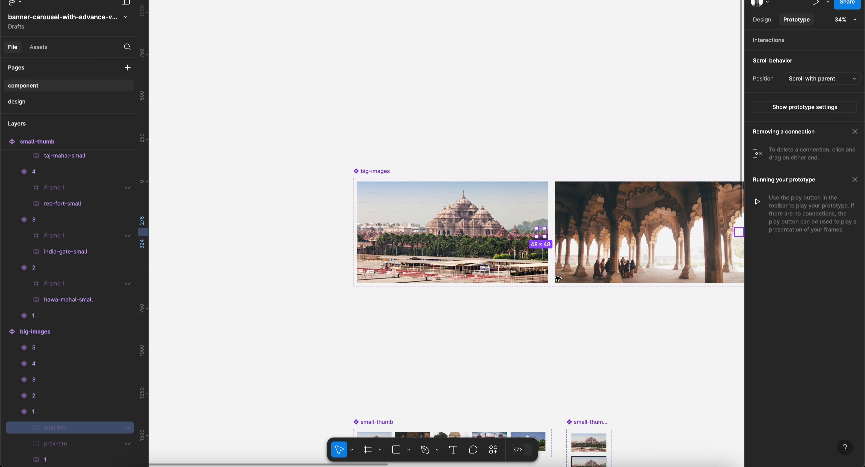
{"action": "scroll", "coordinate": [558, 279], "scroll_direction": "up", "scroll_amount": 3}
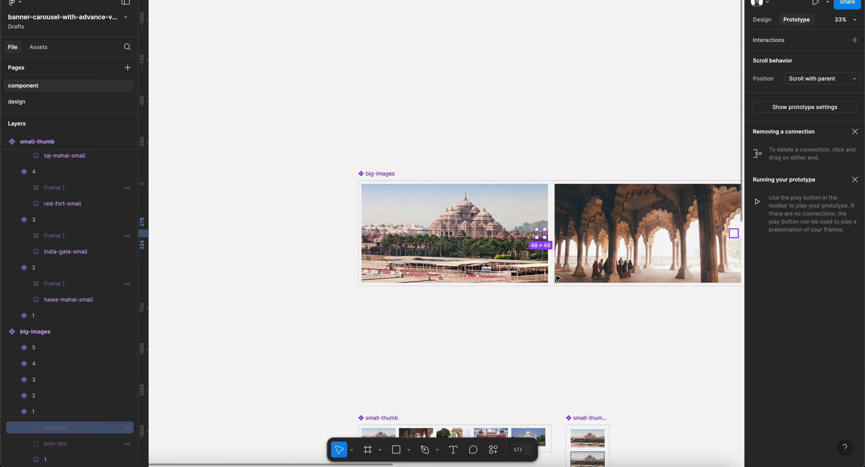
{"action": "left_click", "coordinate": [88, 443]}
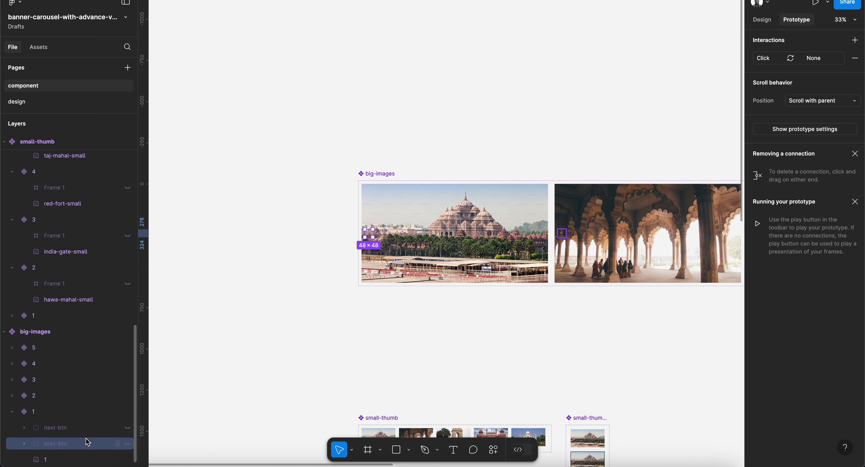
{"action": "left_click", "coordinate": [855, 59]}
{"action": "scroll", "coordinate": [517, 244], "scroll_direction": "up", "scroll_amount": 4}
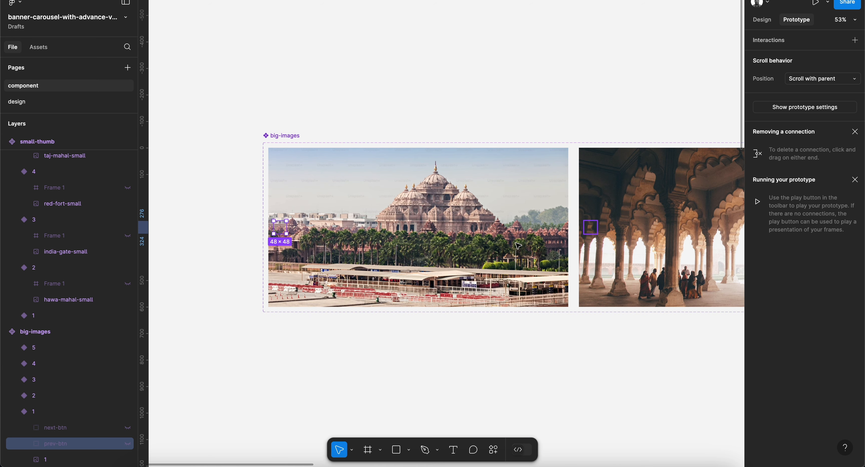
Add a new On click interaction to next-btn in variant 1 of the big-images component.
{"action": "left_click", "coordinate": [30, 429]}
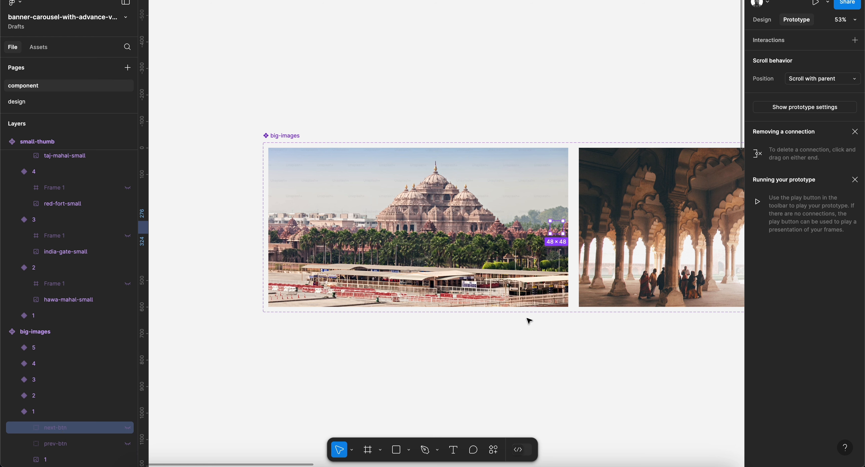
{"action": "scroll", "coordinate": [600, 181], "scroll_direction": "up", "scroll_amount": 2}
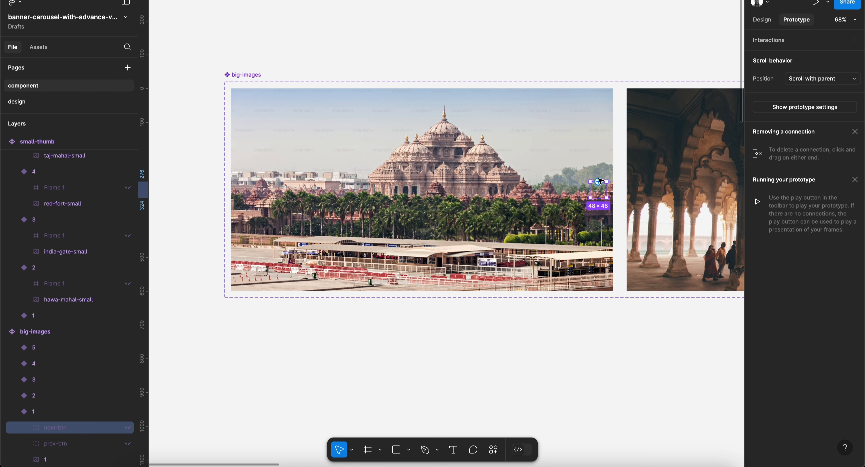
{"action": "left_click", "coordinate": [854, 40]}
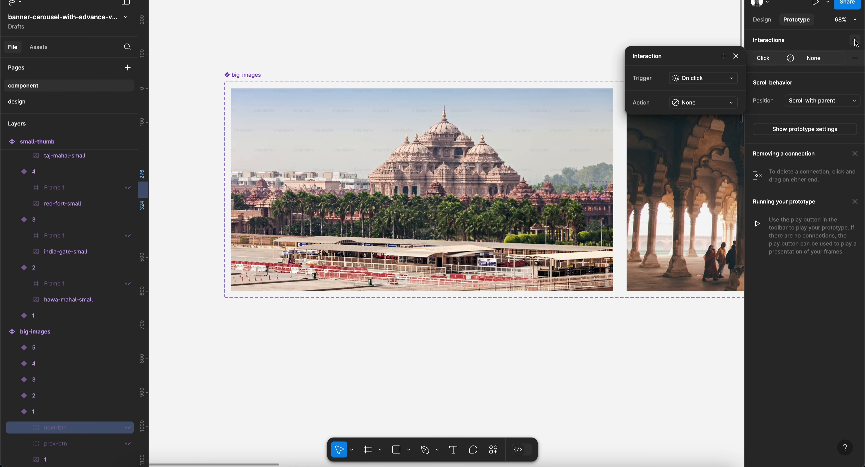
{"action": "scroll", "coordinate": [558, 233], "scroll_direction": "up", "scroll_amount": 2}
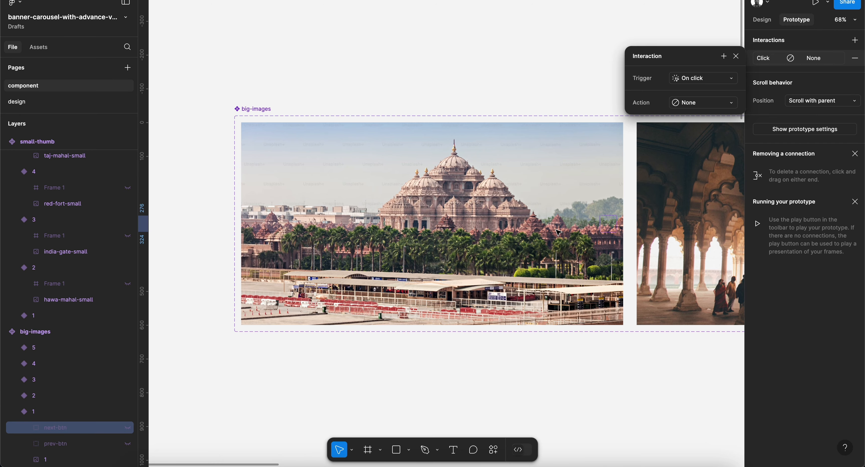
{"action": "left_click", "coordinate": [701, 107]}
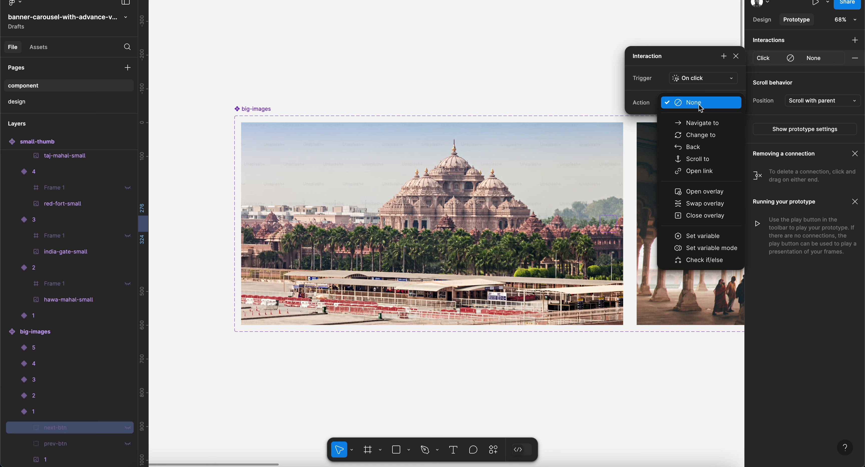
{"action": "left_click", "coordinate": [816, 60]}
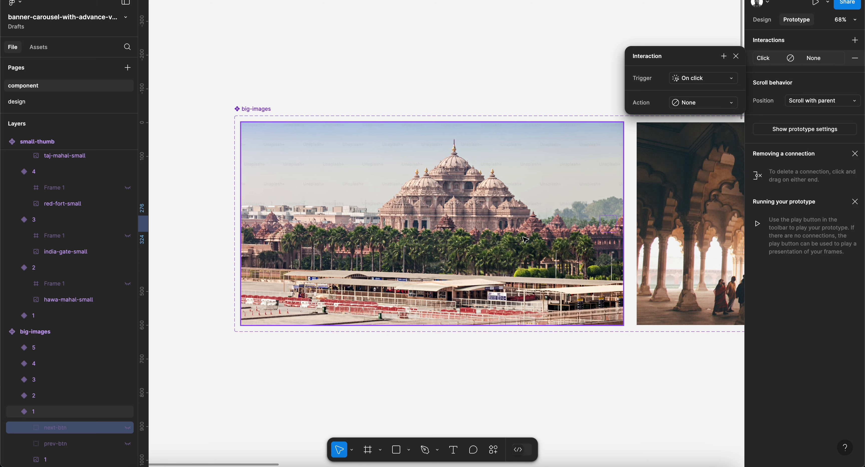
Select variant 1 of the big-images component and examine it beside the neighbouring image variants.
{"action": "scroll", "coordinate": [523, 237], "scroll_direction": "down", "scroll_amount": 3}
{"action": "scroll", "coordinate": [525, 239], "scroll_direction": "down", "scroll_amount": 2}
{"action": "scroll", "coordinate": [525, 240], "scroll_direction": "right", "scroll_amount": 5}
{"action": "scroll", "coordinate": [525, 239], "scroll_direction": "up", "scroll_amount": 2}
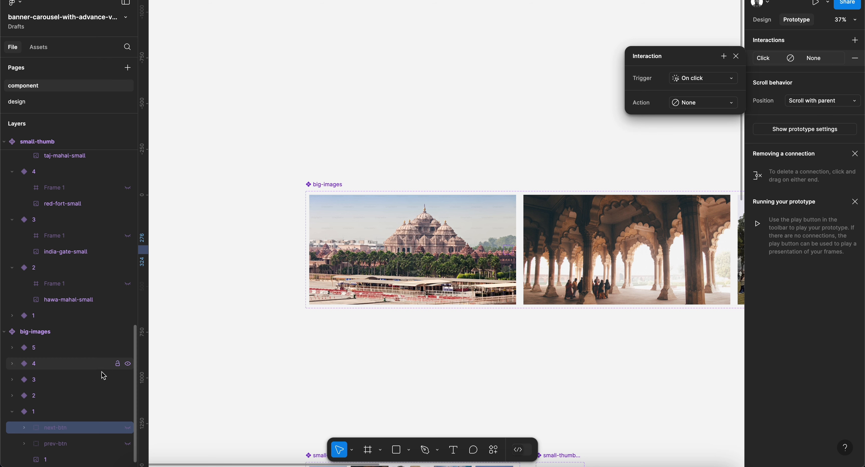
{"action": "left_click", "coordinate": [38, 414]}
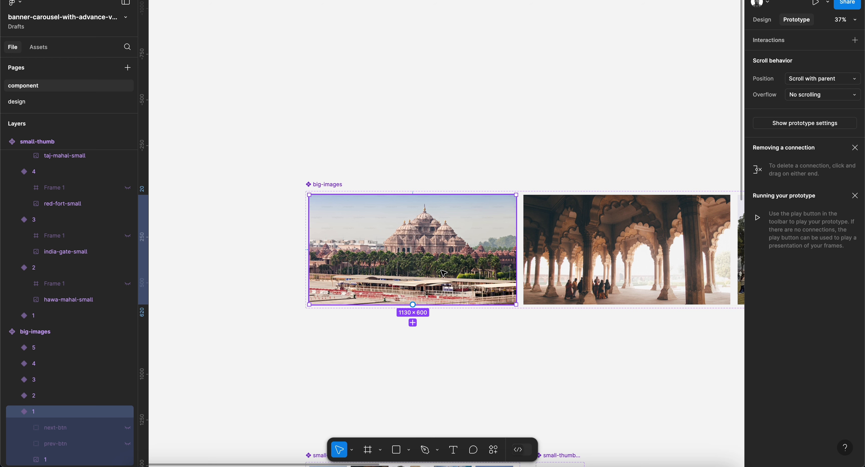
{"action": "scroll", "coordinate": [443, 273], "scroll_direction": "right", "scroll_amount": 2}
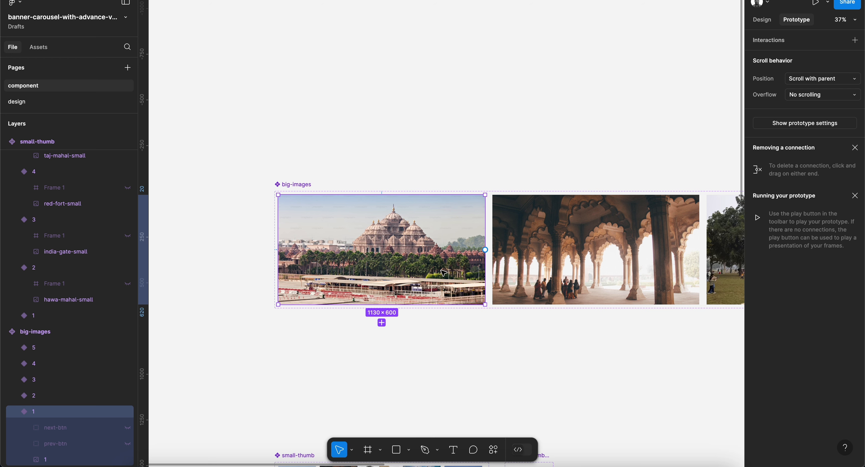
{"action": "scroll", "coordinate": [444, 273], "scroll_direction": "up", "scroll_amount": 3}
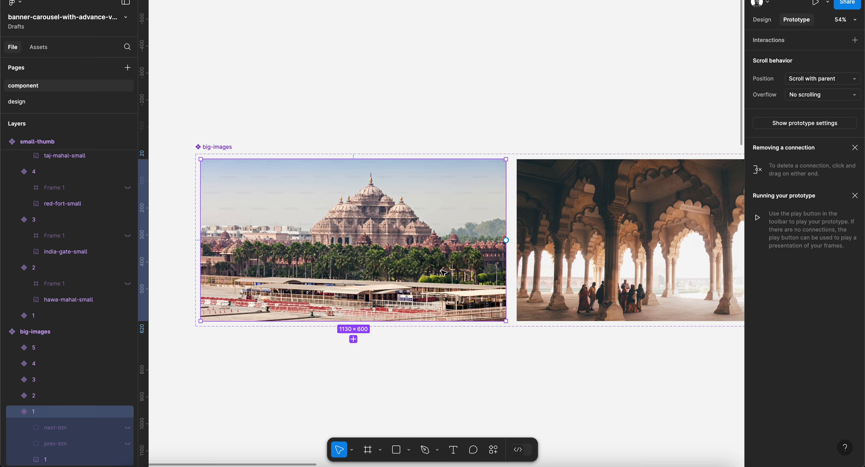
Select next-btn in variant 1 and examine the big-images variants alongside the two variants of big-images-boolean.
{"action": "left_click", "coordinate": [77, 424]}
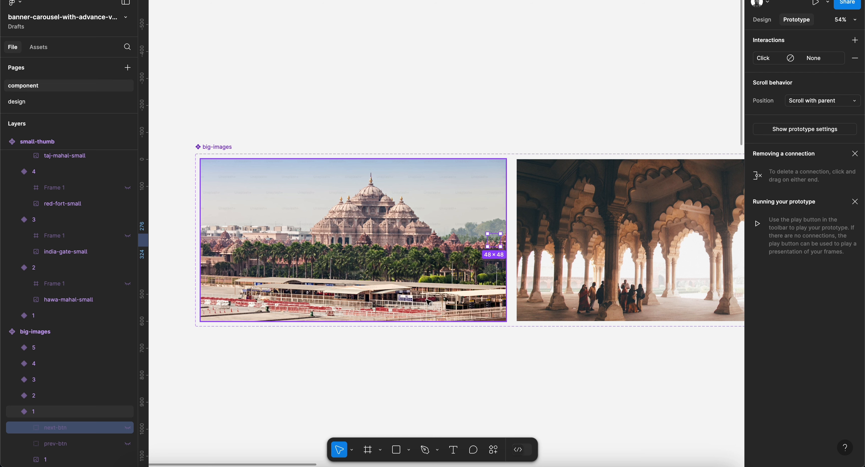
{"action": "scroll", "coordinate": [638, 157], "scroll_direction": "right", "scroll_amount": 6}
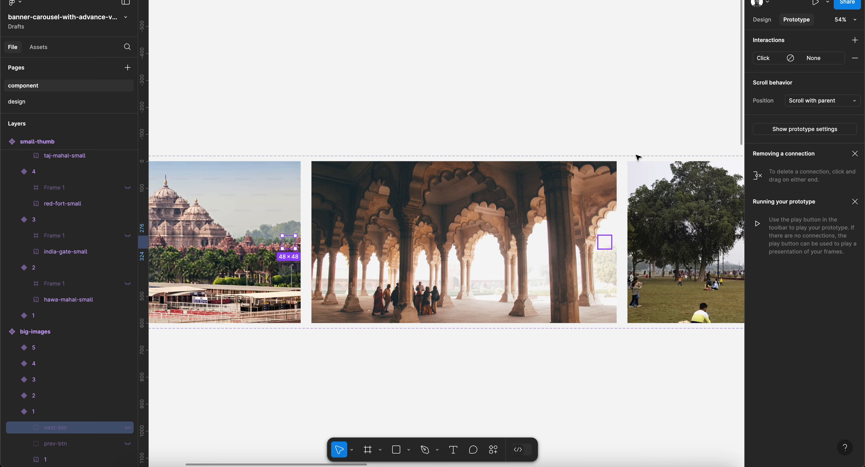
{"action": "scroll", "coordinate": [638, 157], "scroll_direction": "down", "scroll_amount": 3}
{"action": "scroll", "coordinate": [638, 157], "scroll_direction": "right", "scroll_amount": 20}
{"action": "scroll", "coordinate": [638, 157], "scroll_direction": "down", "scroll_amount": 3}
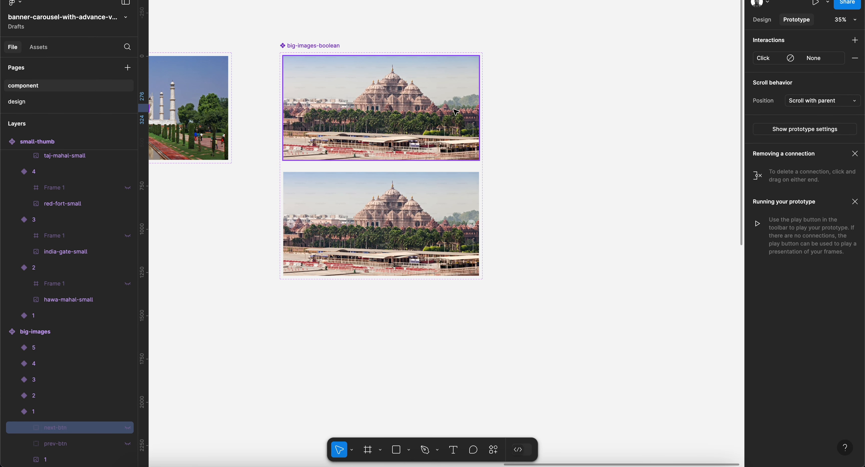
{"action": "scroll", "coordinate": [434, 120], "scroll_direction": "left", "scroll_amount": 5}
{"action": "scroll", "coordinate": [434, 120], "scroll_direction": "up", "scroll_amount": 1}
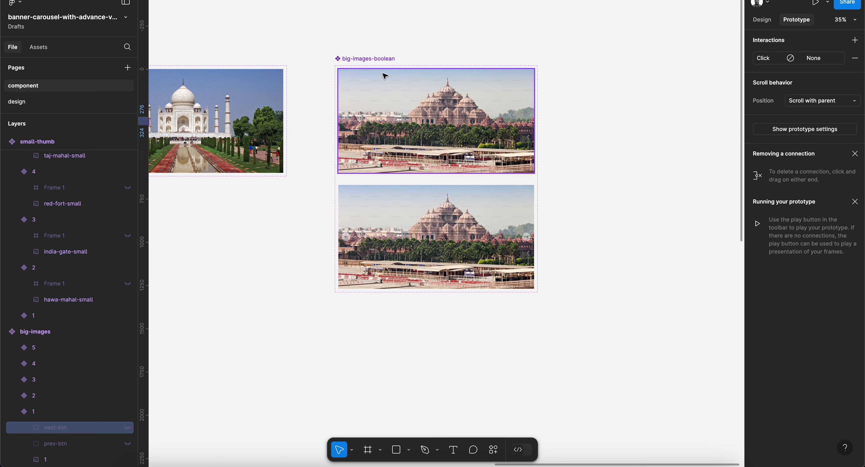
{"action": "scroll", "coordinate": [408, 124], "scroll_direction": "up", "scroll_amount": 3}
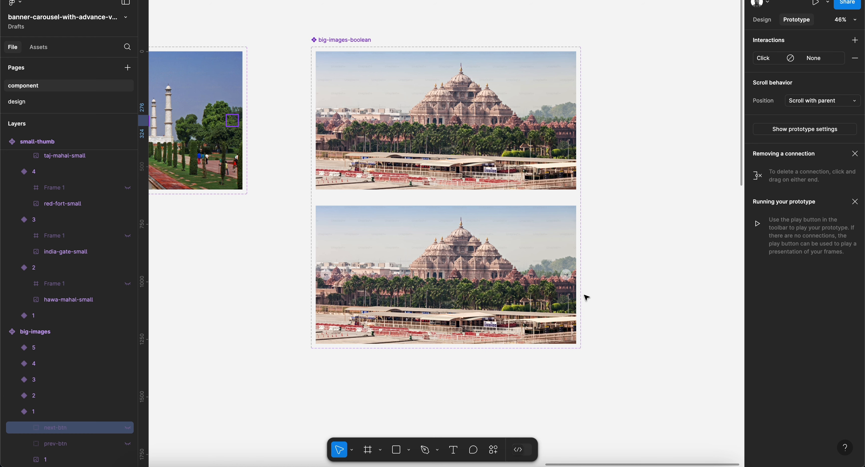
{"action": "scroll", "coordinate": [586, 298], "scroll_direction": "down", "scroll_amount": 3}
{"action": "scroll", "coordinate": [586, 298], "scroll_direction": "left", "scroll_amount": 10}
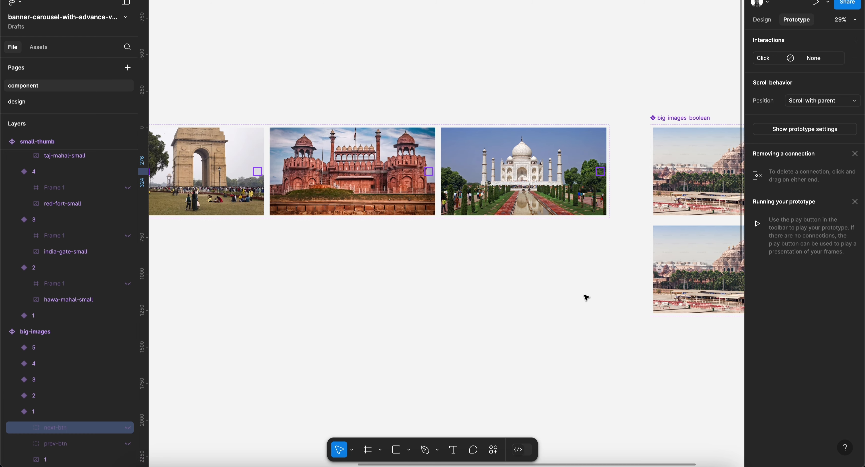
{"action": "scroll", "coordinate": [585, 297], "scroll_direction": "left", "scroll_amount": 5}
{"action": "scroll", "coordinate": [482, 218], "scroll_direction": "up", "scroll_amount": 3}
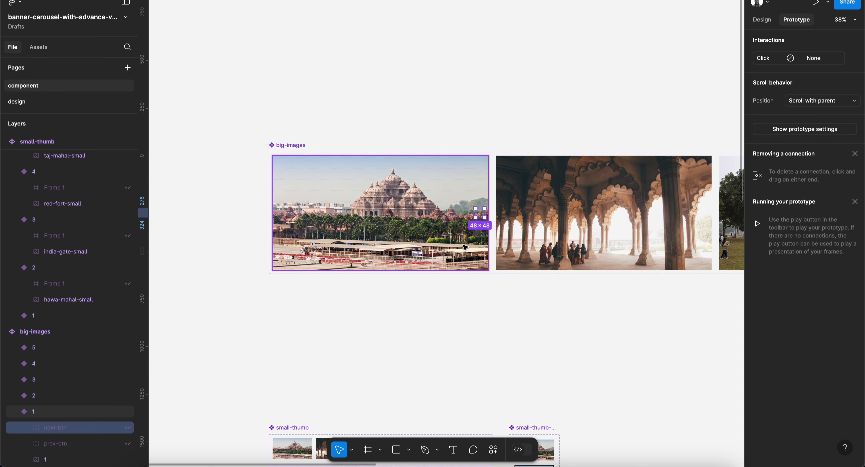
{"action": "scroll", "coordinate": [464, 248], "scroll_direction": "right", "scroll_amount": 3}
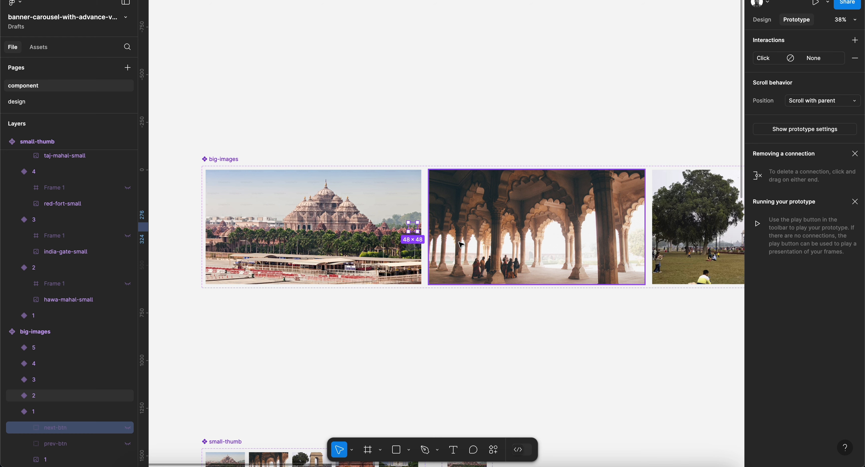
{"action": "scroll", "coordinate": [461, 245], "scroll_direction": "down", "scroll_amount": 3}
{"action": "scroll", "coordinate": [537, 256], "scroll_direction": "right", "scroll_amount": 15}
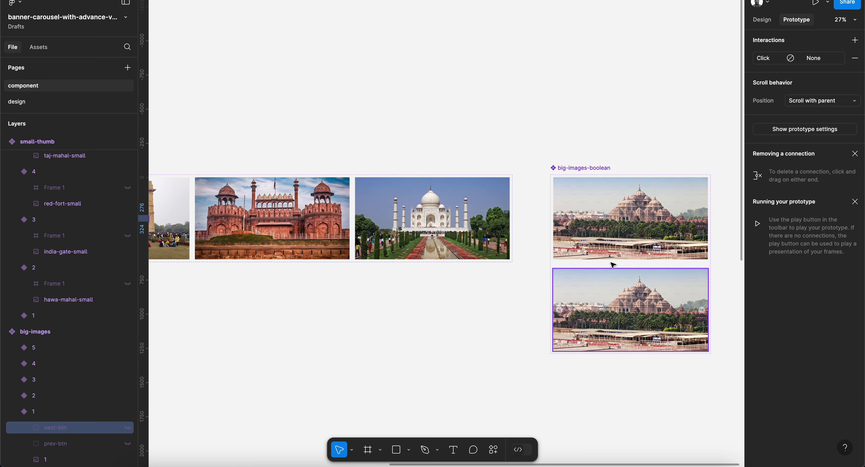
{"action": "scroll", "coordinate": [431, 248], "scroll_direction": "left", "scroll_amount": 10}
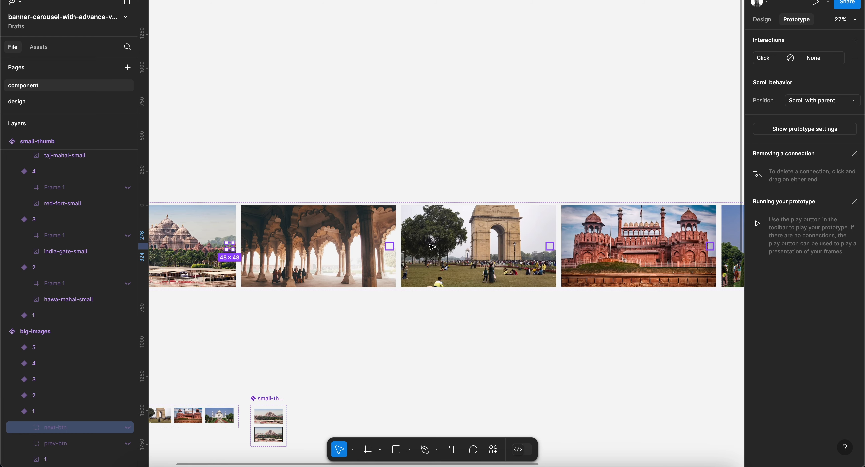
{"action": "scroll", "coordinate": [431, 248], "scroll_direction": "left", "scroll_amount": 3}
{"action": "scroll", "coordinate": [314, 301], "scroll_direction": "up", "scroll_amount": 3}
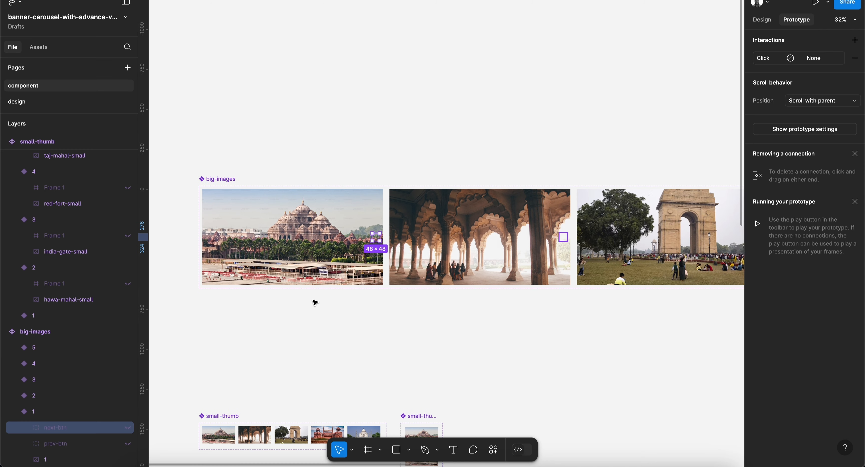
{"action": "scroll", "coordinate": [315, 302], "scroll_direction": "up", "scroll_amount": 4}
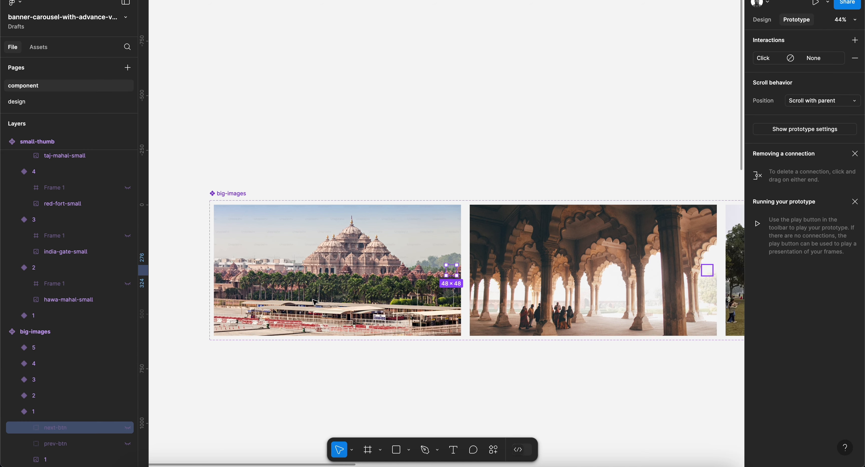
Make next-btn's click interaction a Set variable action that sets big-mages-boolean/1 to false.
{"action": "left_click", "coordinate": [811, 59]}
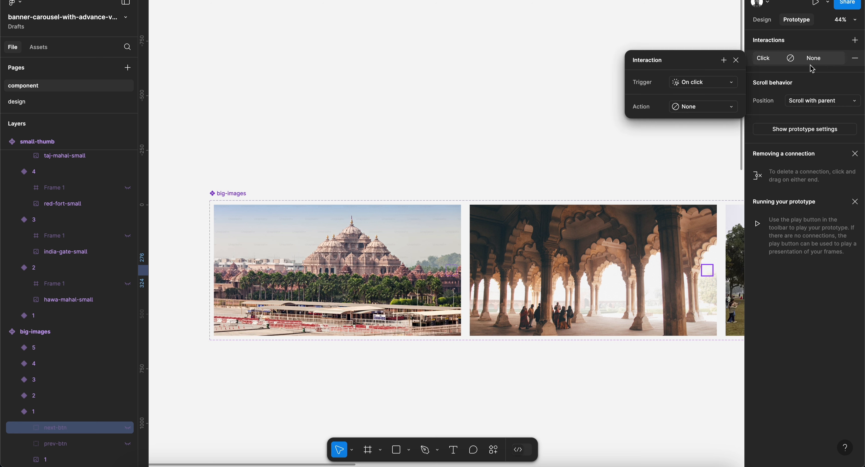
{"action": "left_click", "coordinate": [708, 109]}
{"action": "left_click", "coordinate": [704, 242]}
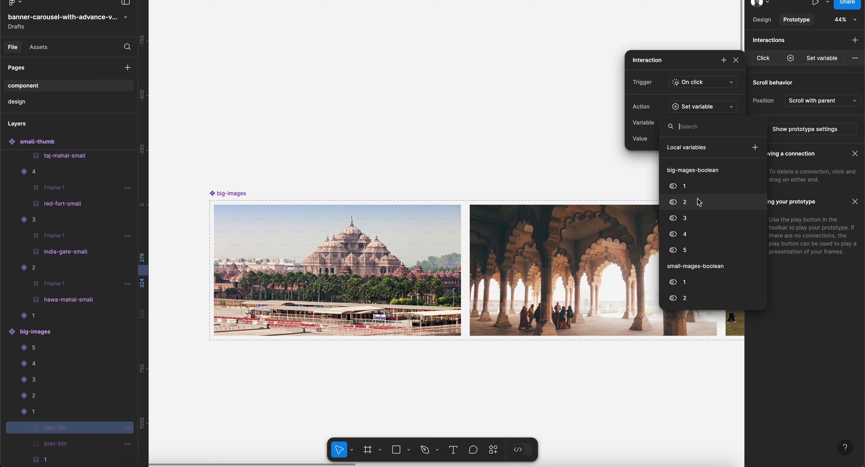
{"action": "left_click", "coordinate": [695, 188]}
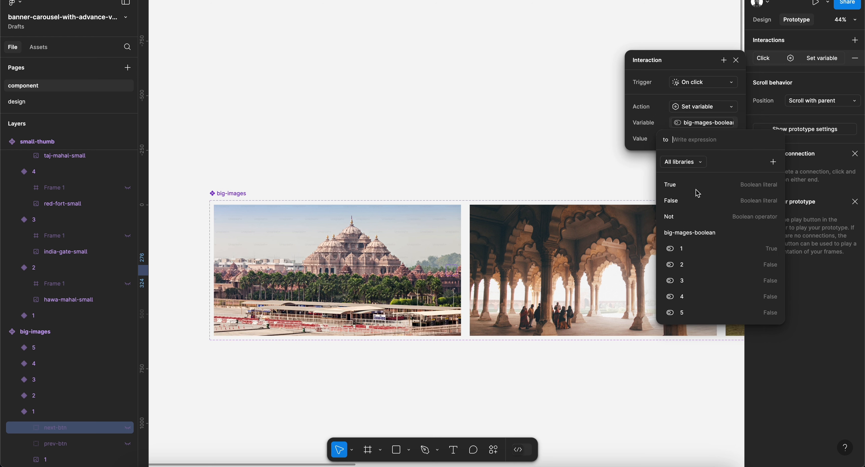
{"action": "left_click", "coordinate": [682, 202]}
{"action": "left_click", "coordinate": [649, 114]}
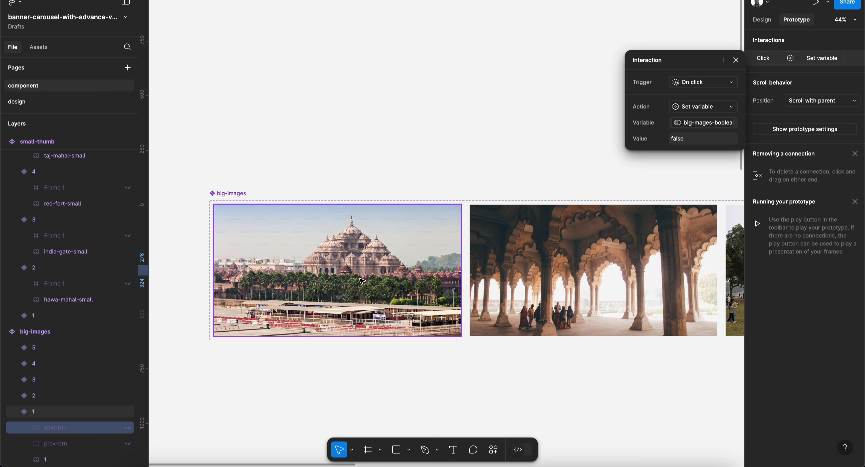
Add a second Set variable action to next-btn's click interaction, setting big-mages-boolean/2 to true.
{"action": "left_click", "coordinate": [724, 60]}
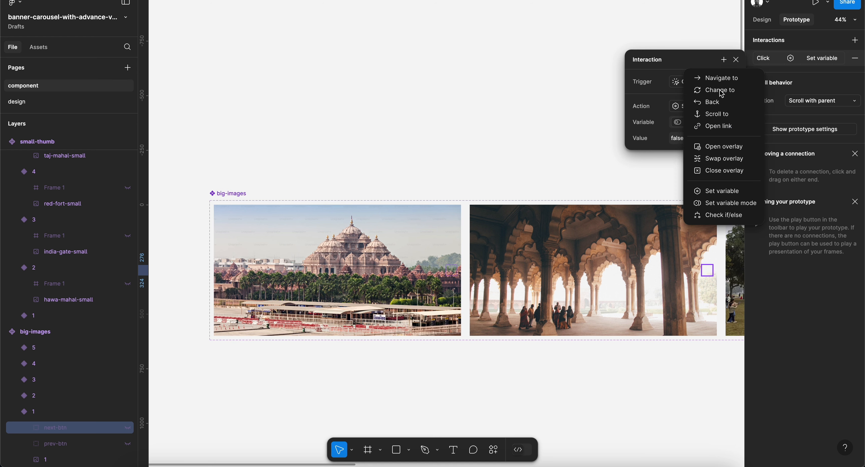
{"action": "left_click", "coordinate": [713, 192]}
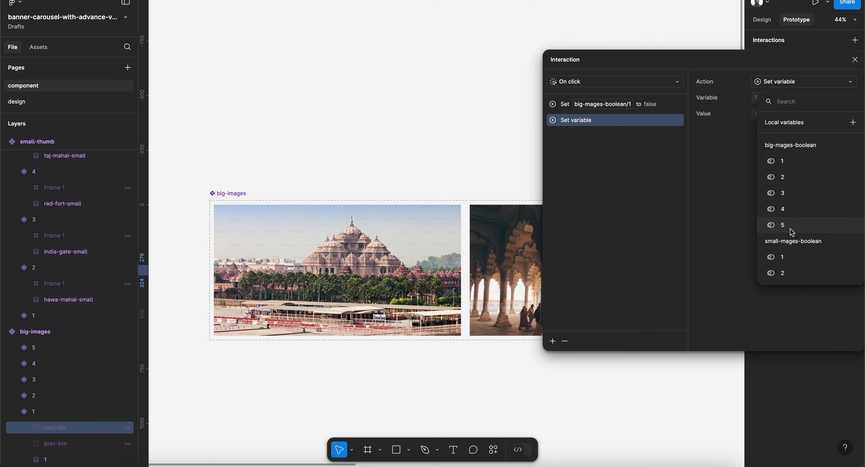
{"action": "left_click", "coordinate": [789, 178]}
{"action": "left_click", "coordinate": [759, 161]}
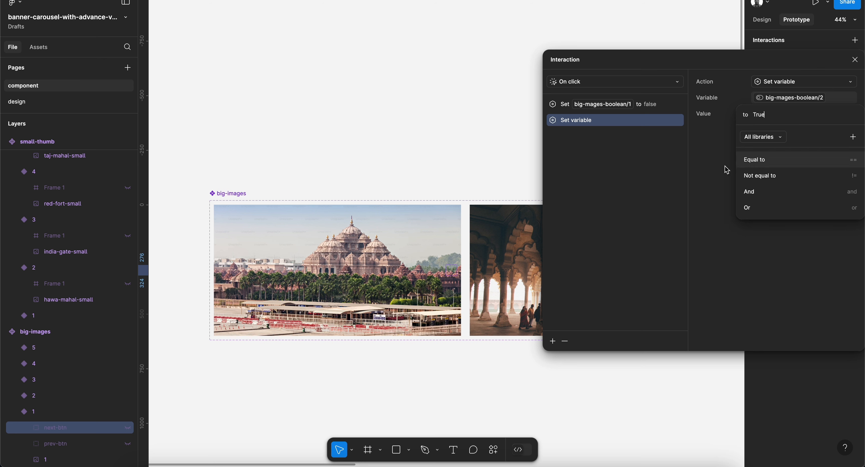
{"action": "left_click", "coordinate": [715, 164]}
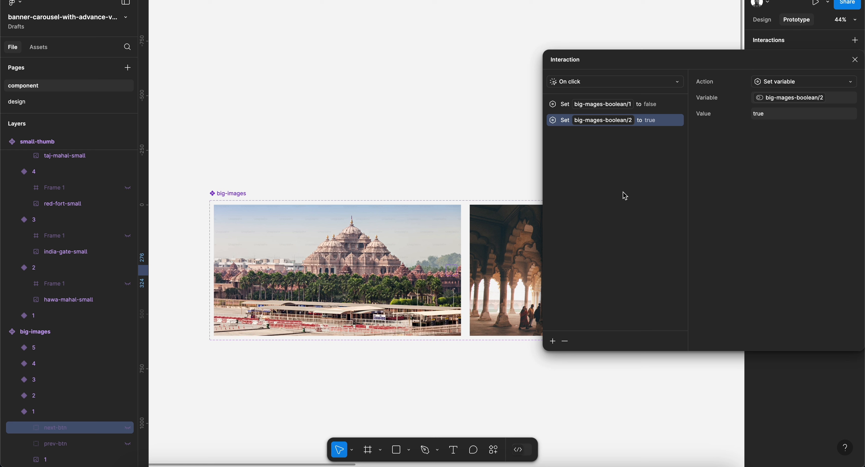
Add a third Set variable action to next-btn's click interaction in variant 1, setting small-mages-boolean/1 to false.
{"action": "left_click", "coordinate": [552, 341]}
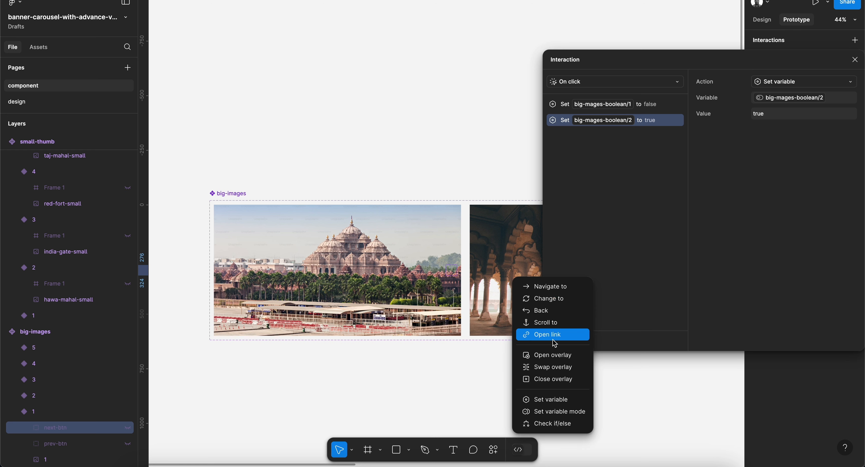
{"action": "left_click", "coordinate": [561, 400]}
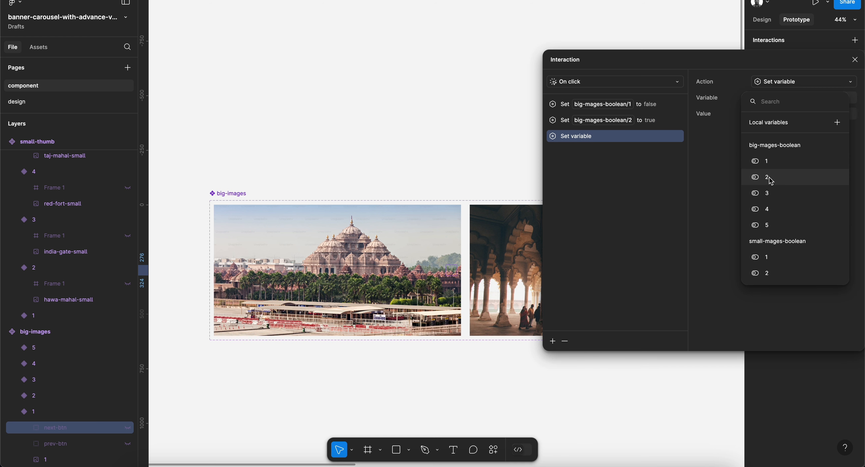
{"action": "left_click", "coordinate": [772, 258]}
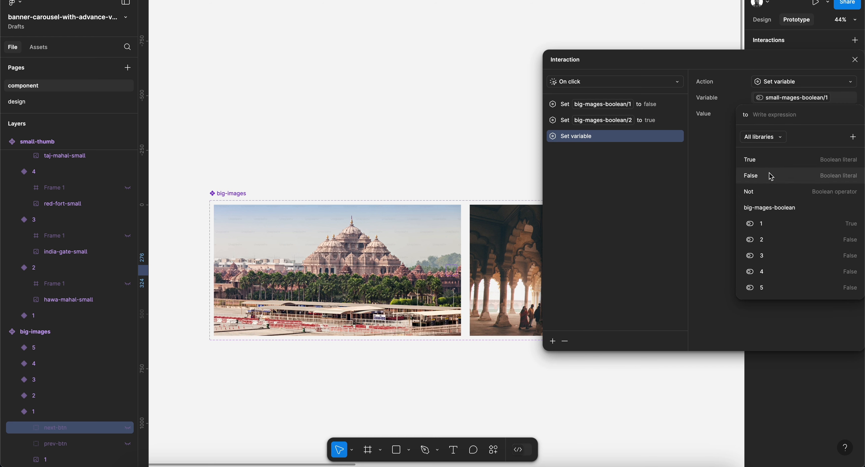
{"action": "left_click", "coordinate": [771, 176]}
{"action": "left_click", "coordinate": [715, 165]}
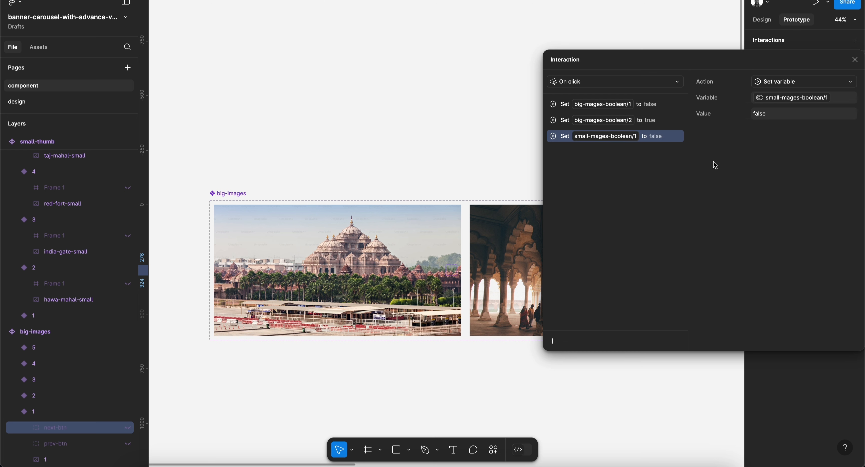
Add a fourth Set variable action to the same click interaction, setting small-mages-boolean/2 to true.
{"action": "left_click", "coordinate": [552, 342]}
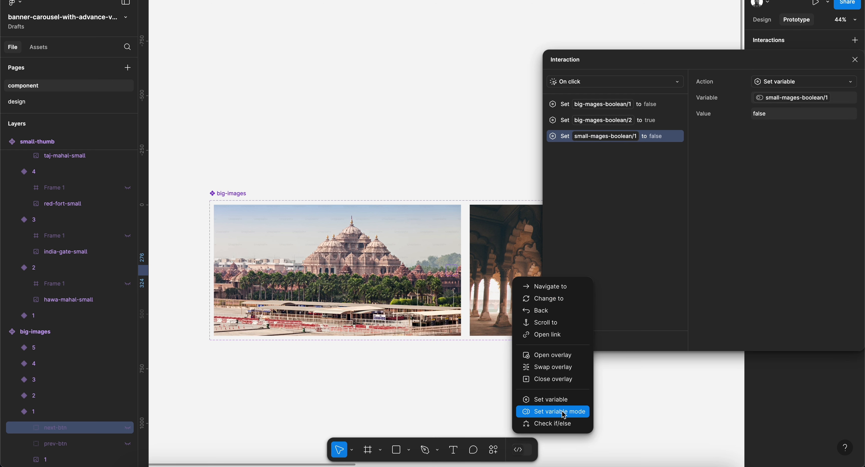
{"action": "left_click", "coordinate": [568, 396]}
{"action": "scroll", "coordinate": [774, 264], "scroll_direction": "down", "scroll_amount": 1}
{"action": "left_click", "coordinate": [774, 263]}
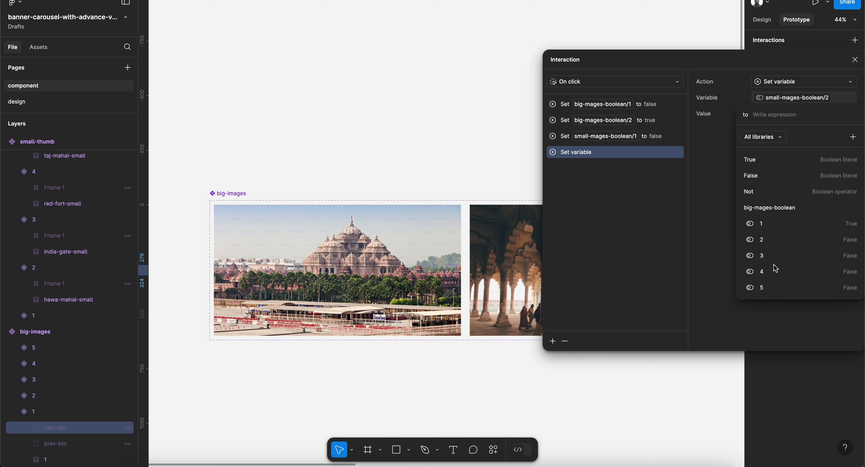
{"action": "left_click", "coordinate": [763, 175]}
{"action": "left_click", "coordinate": [715, 197]}
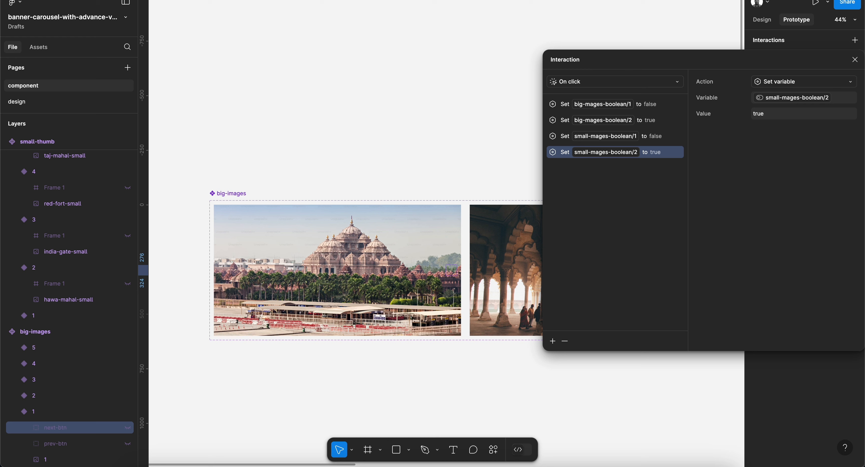
Test the next button on the first image in the prototype preview, and return to the design file.
{"action": "left_click", "coordinate": [287, 1]}
{"action": "mouse_move", "coordinate": [304, 176]}
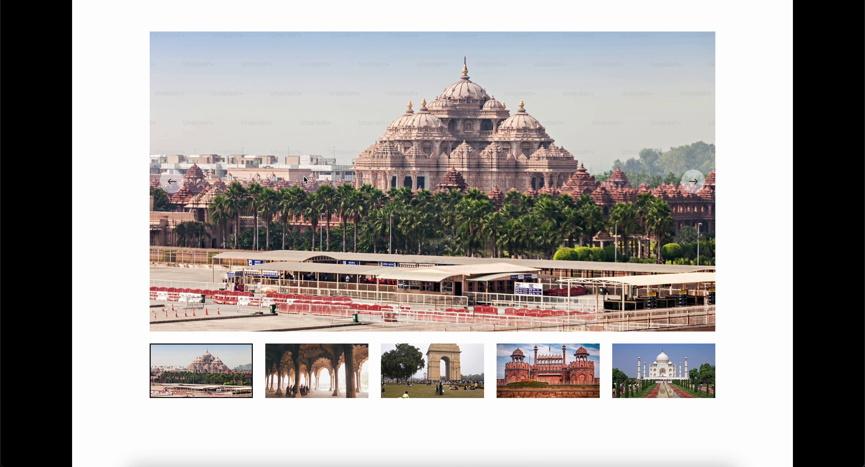
{"action": "left_click", "coordinate": [694, 183]}
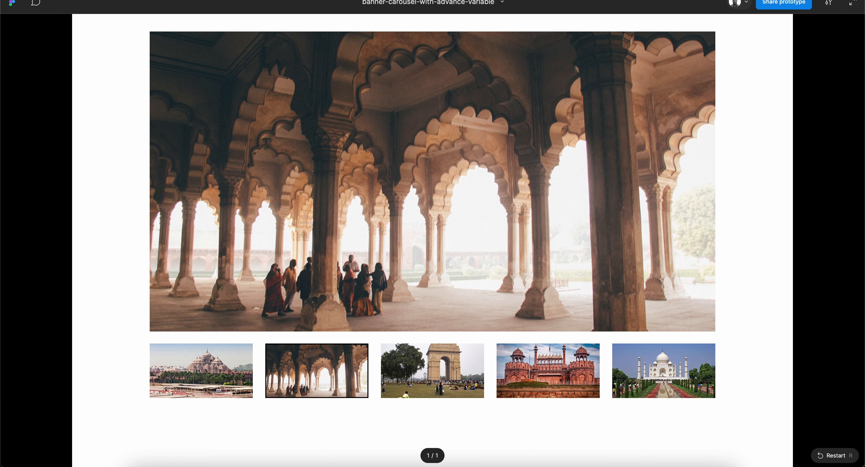
{"action": "key", "text": "ctrl+shift+Tab"}
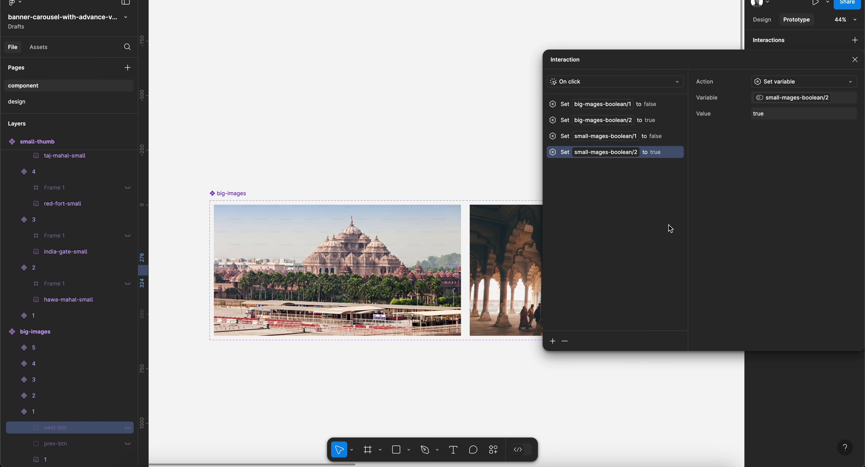
Show next-btn in variant 1 temporarily to review its click interaction's actions, and hide the button again.
{"action": "left_click", "coordinate": [854, 60]}
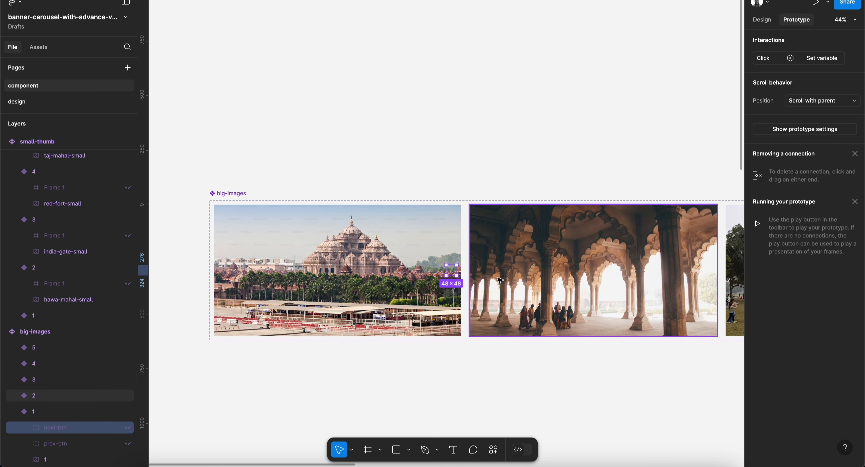
{"action": "left_click", "coordinate": [128, 429]}
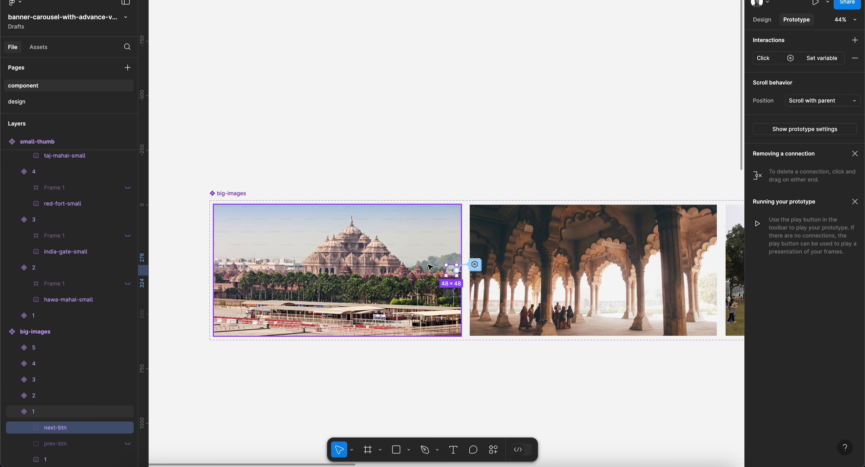
{"action": "left_click", "coordinate": [475, 266]}
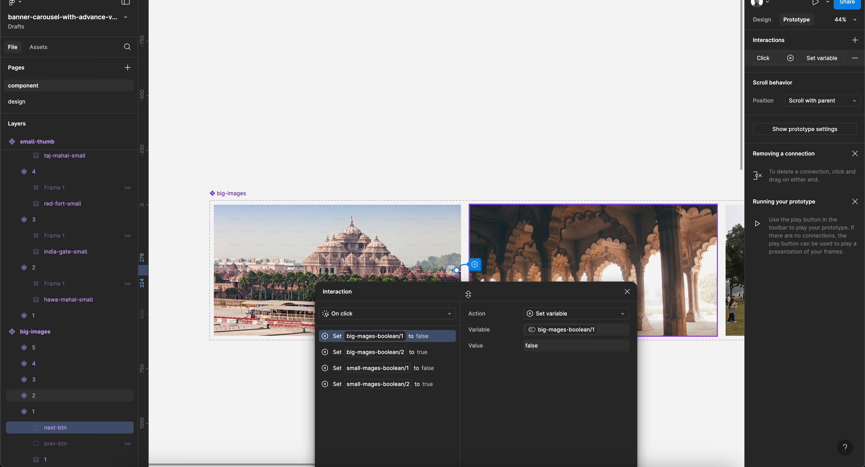
{"action": "left_click", "coordinate": [127, 428]}
Select next-btn in variant 2 of big-images and remove its second click interaction.
{"action": "left_click", "coordinate": [57, 399]}
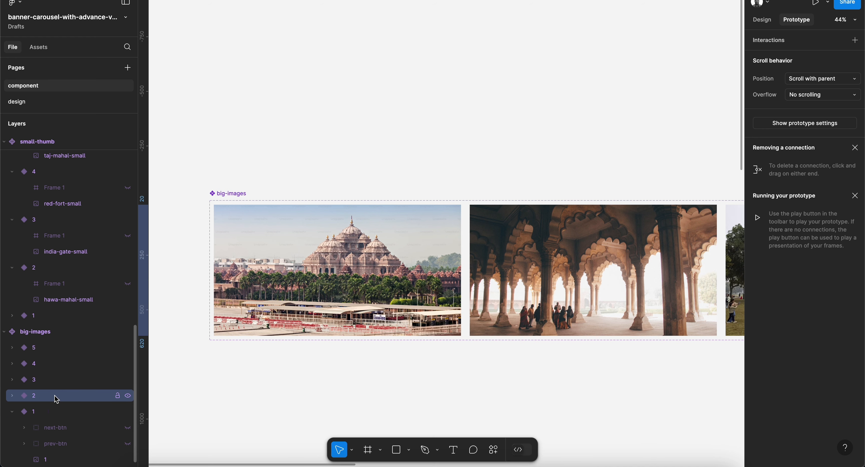
{"action": "left_click", "coordinate": [11, 400]}
{"action": "left_click", "coordinate": [56, 412]}
{"action": "scroll", "coordinate": [509, 278], "scroll_direction": "right", "scroll_amount": 3}
{"action": "scroll", "coordinate": [509, 279], "scroll_direction": "down", "scroll_amount": 1}
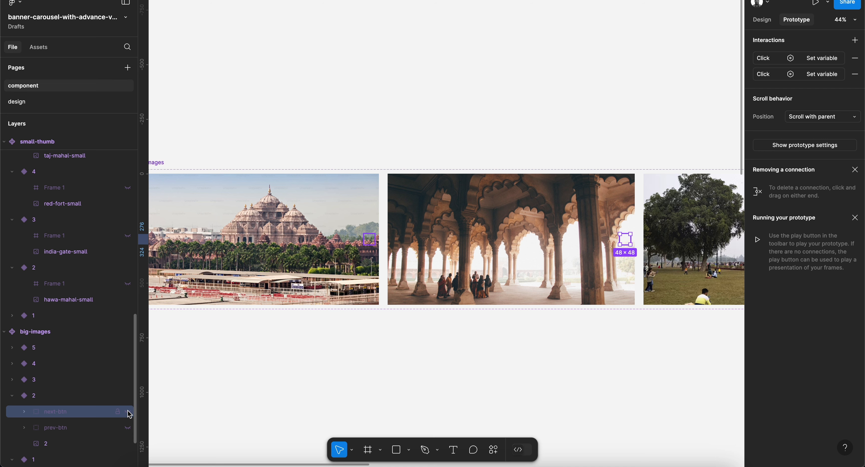
{"action": "left_click", "coordinate": [855, 74]}
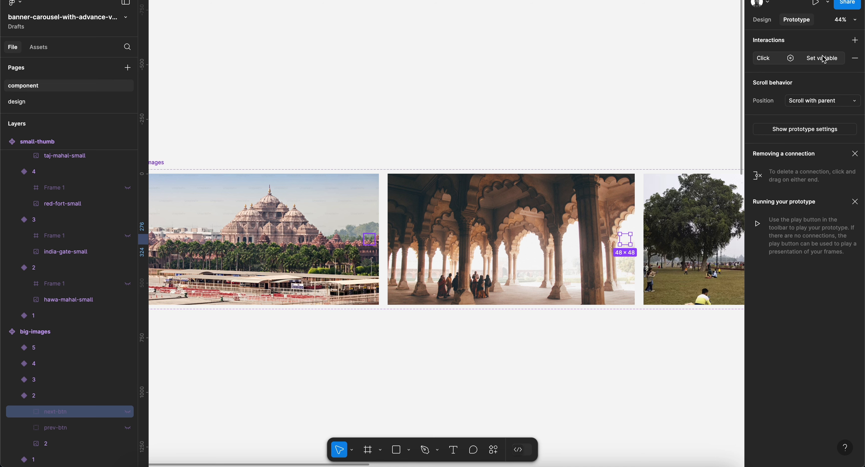
Change the first action of variant 2's next-btn click interaction to target big-mages-boolean/2, with value false.
{"action": "left_click", "coordinate": [823, 60]}
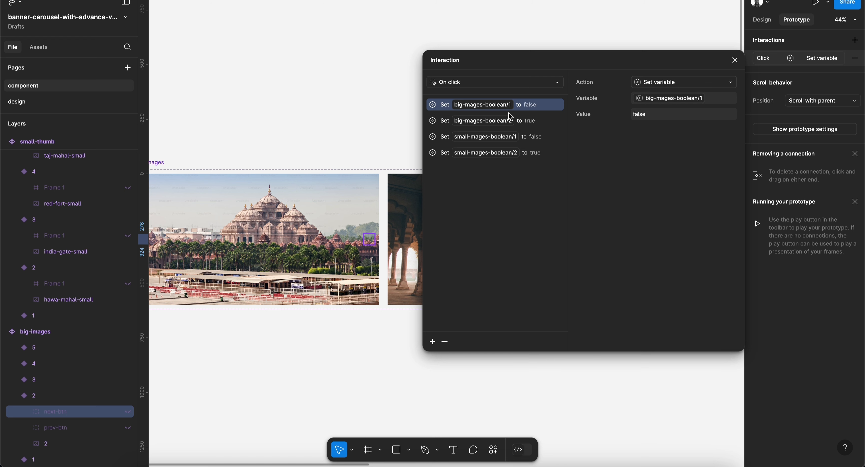
{"action": "left_click", "coordinate": [660, 99]}
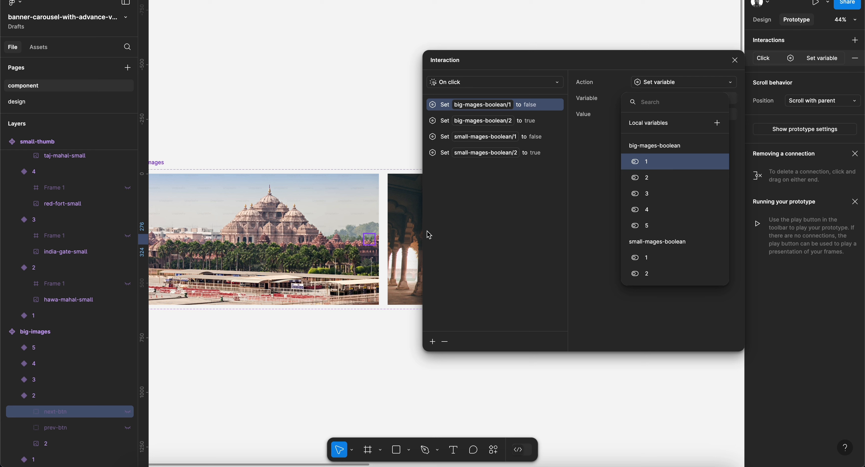
{"action": "scroll", "coordinate": [290, 252], "scroll_direction": "right", "scroll_amount": 7}
{"action": "left_click", "coordinate": [655, 177]}
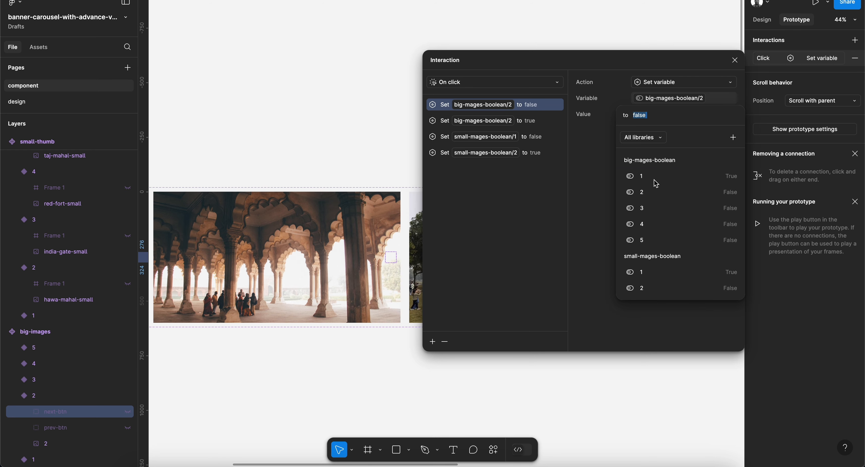
{"action": "left_click", "coordinate": [582, 146]}
Change the second action of variant 2's next-btn to target big-mages-boolean/3, with value true.
{"action": "left_click", "coordinate": [536, 122]}
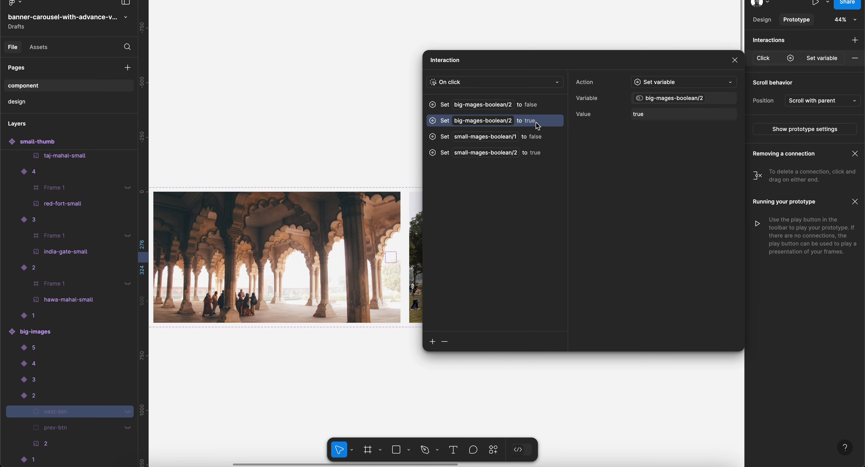
{"action": "left_click", "coordinate": [677, 100]}
{"action": "left_click", "coordinate": [650, 194]}
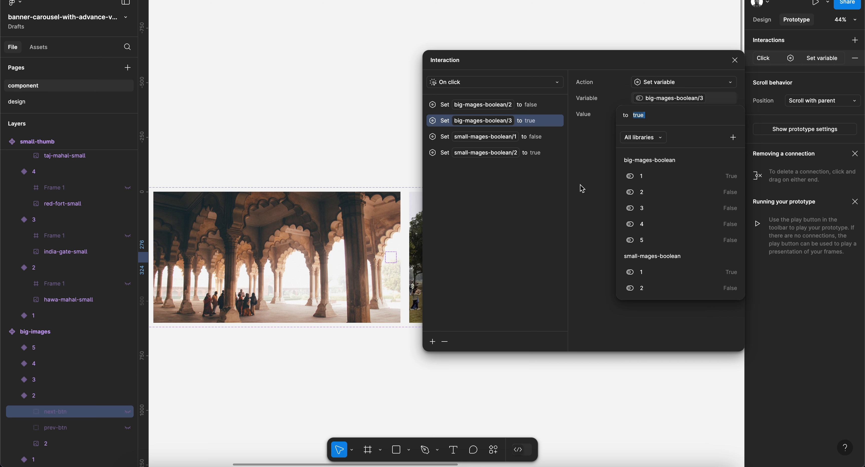
{"action": "left_click", "coordinate": [583, 187]}
Change the third action of variant 2's next-btn to target small-mages-boolean/2, with value false.
{"action": "left_click", "coordinate": [541, 137]}
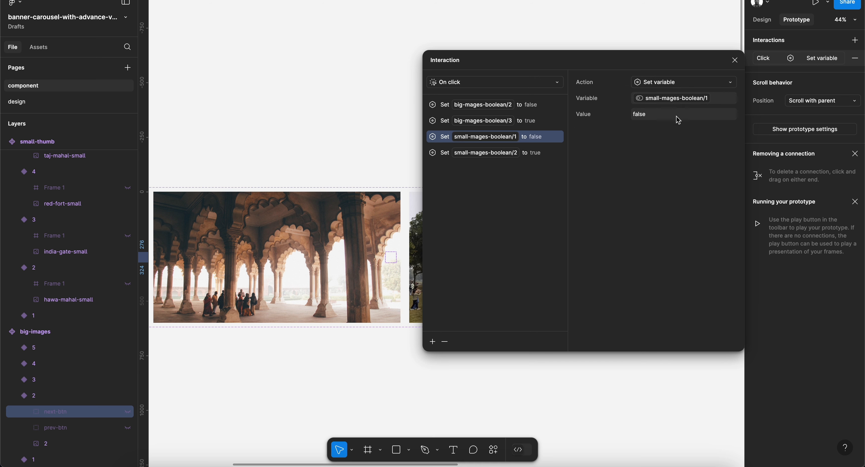
{"action": "left_click", "coordinate": [679, 102]}
{"action": "left_click", "coordinate": [664, 237]}
{"action": "left_click", "coordinate": [602, 244]}
Set the value of the fourth action in variant 2's next-btn click interaction to false.
{"action": "left_click", "coordinate": [536, 155]}
{"action": "left_click", "coordinate": [673, 100]}
{"action": "scroll", "coordinate": [666, 201], "scroll_direction": "up", "scroll_amount": 1}
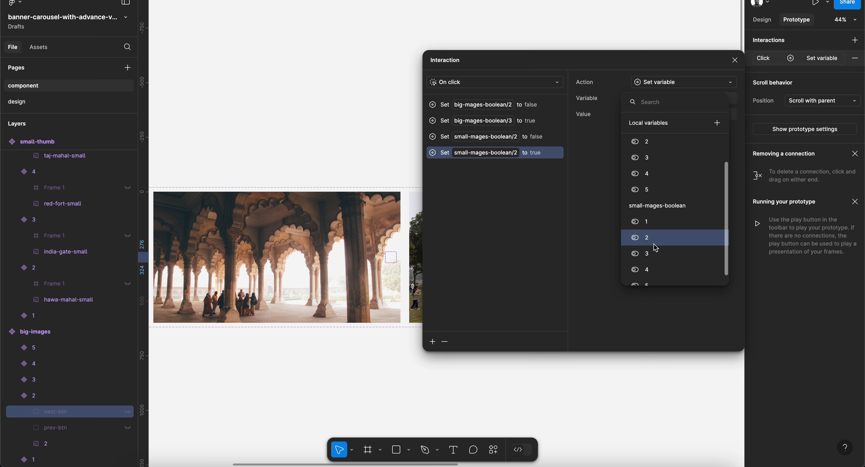
{"action": "left_click", "coordinate": [656, 248]}
{"action": "scroll", "coordinate": [655, 265], "scroll_direction": "down", "scroll_amount": 1}
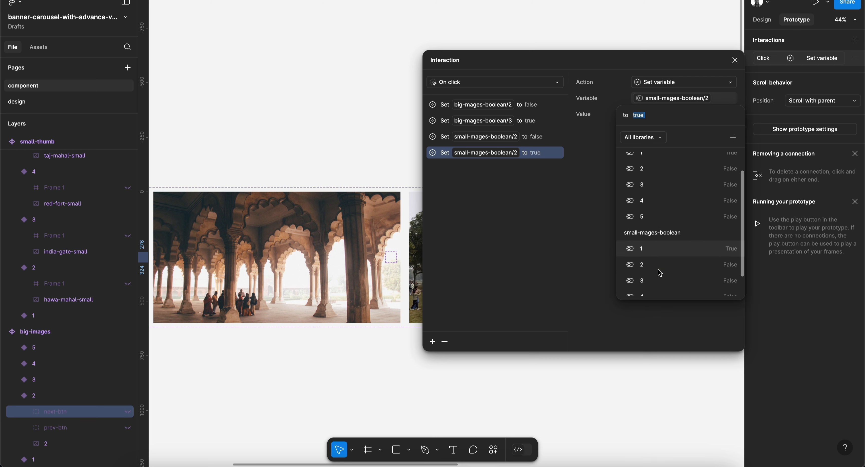
{"action": "left_click", "coordinate": [655, 280]}
{"action": "key", "text": "BackSpace"}
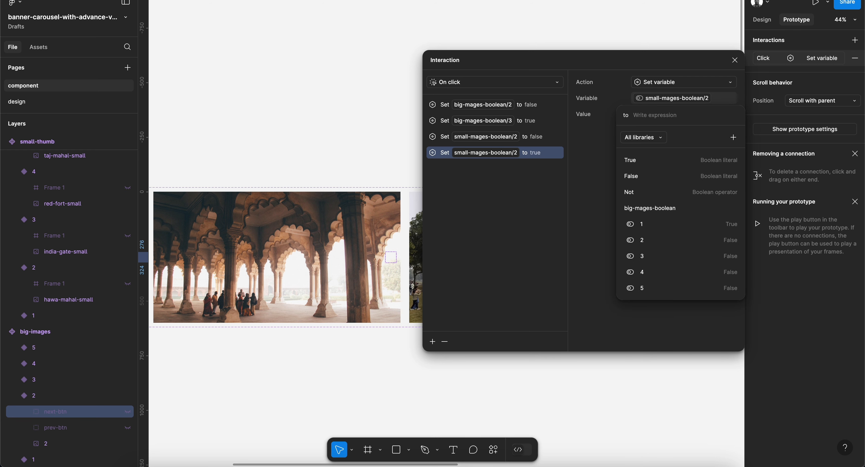
{"action": "type", "text": "fa"}
{"action": "left_click", "coordinate": [651, 159]}
Change the fourth action's target variable to small-mages-boolean/3 and close the interaction settings.
{"action": "left_click", "coordinate": [687, 102]}
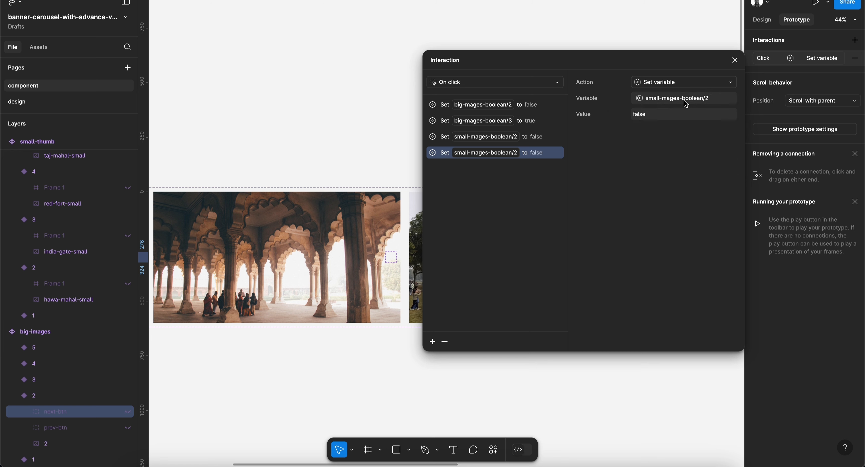
{"action": "left_click", "coordinate": [687, 102]}
{"action": "left_click", "coordinate": [654, 242]}
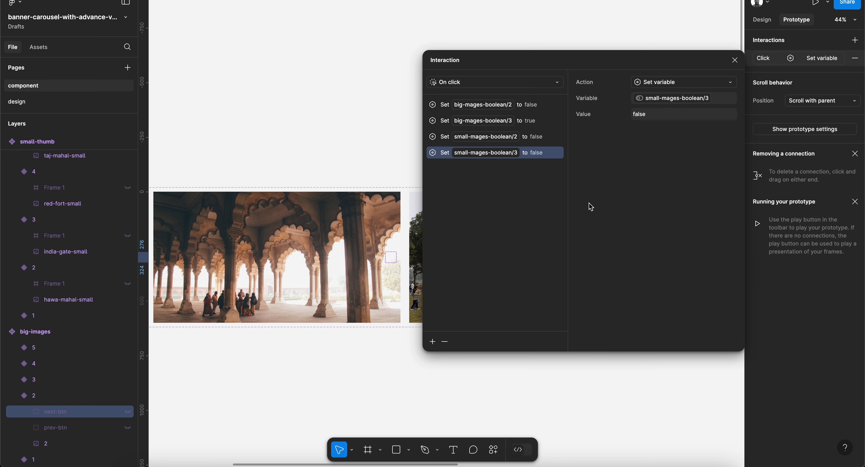
{"action": "left_click", "coordinate": [734, 60]}
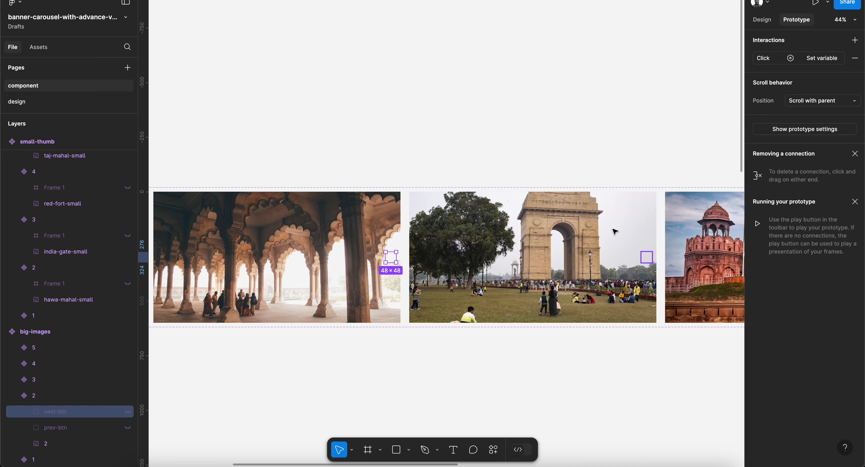
Select next-btn in variant 3 of big-images and open its click interaction settings.
{"action": "scroll", "coordinate": [570, 249], "scroll_direction": "left", "scroll_amount": 3}
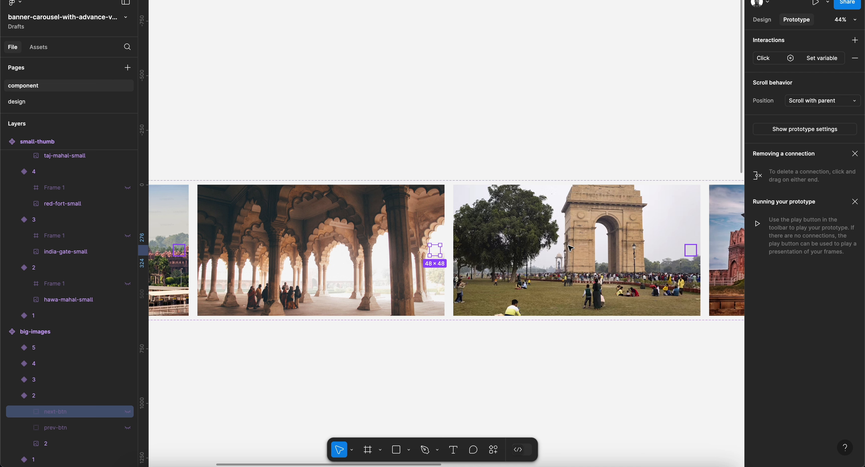
{"action": "left_click", "coordinate": [12, 396]}
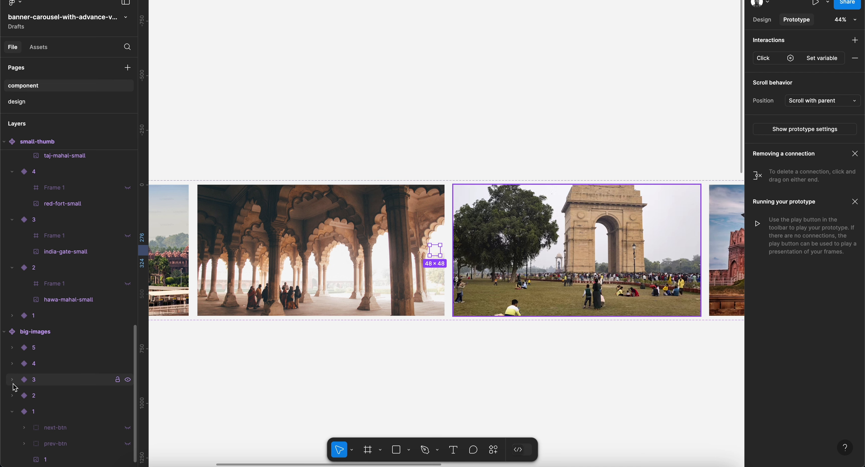
{"action": "left_click", "coordinate": [12, 379]}
{"action": "left_click", "coordinate": [54, 396]}
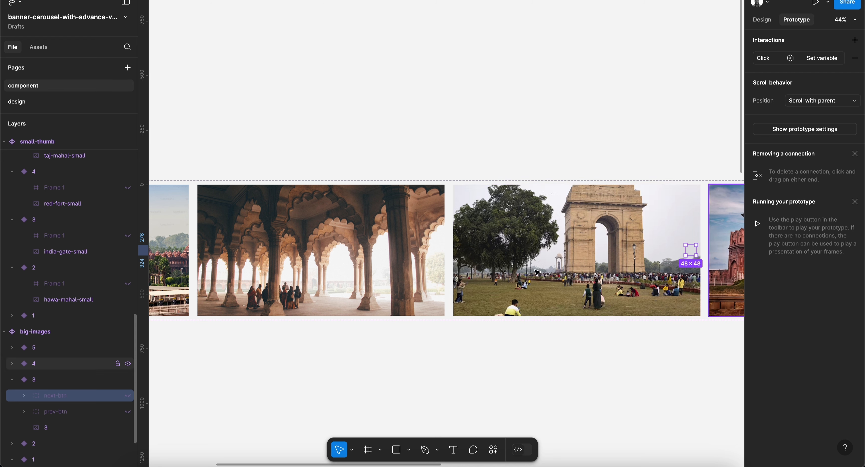
{"action": "left_click", "coordinate": [824, 63]}
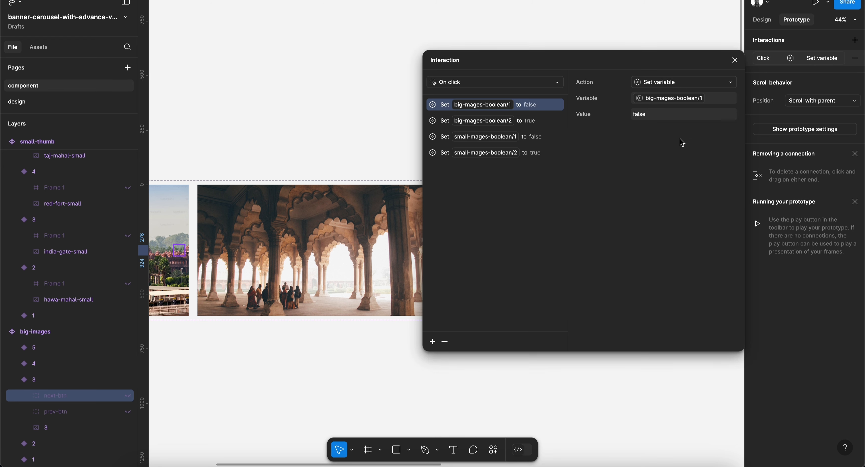
Change the target variable of the first action in variant 3's next-btn interaction to big-mages-boolean/3, with value false.
{"action": "left_click", "coordinate": [12, 444]}
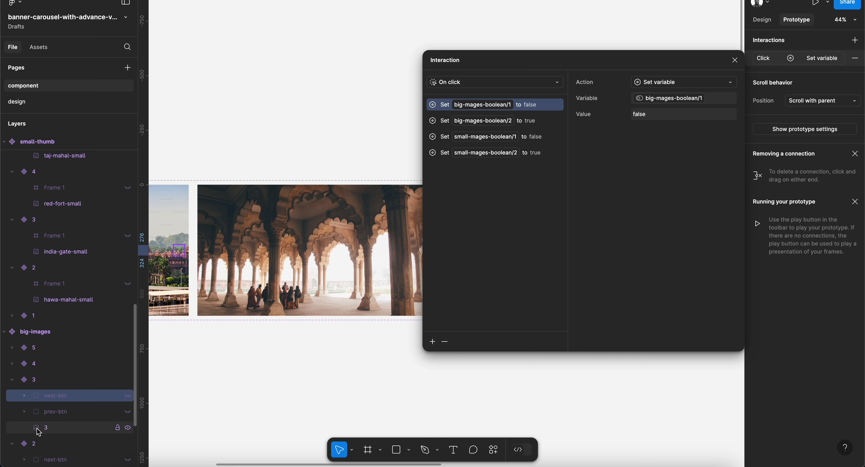
{"action": "scroll", "coordinate": [38, 433], "scroll_direction": "down", "scroll_amount": 2}
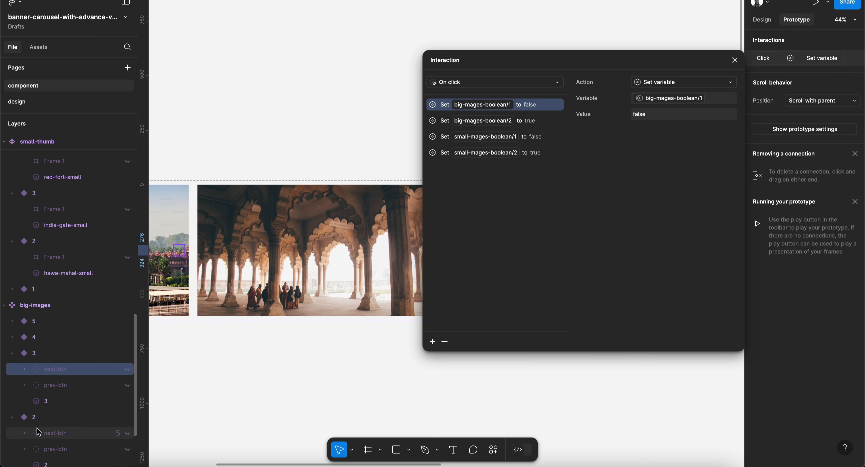
{"action": "left_click", "coordinate": [678, 99]}
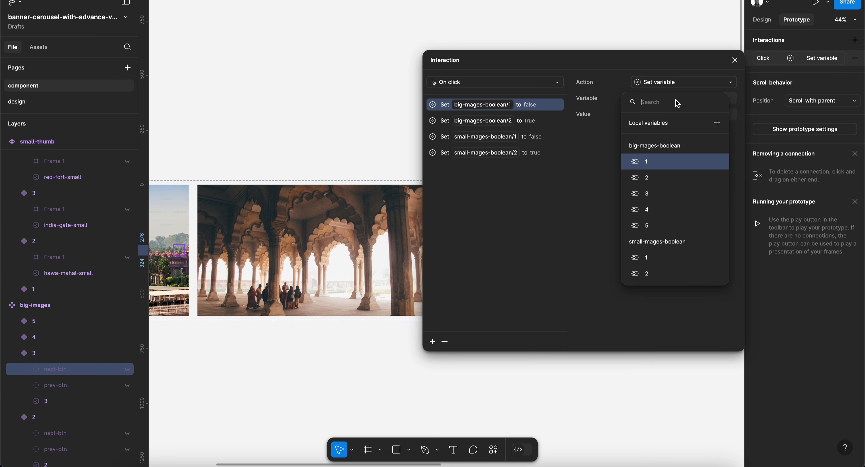
{"action": "left_click", "coordinate": [647, 194]}
{"action": "scroll", "coordinate": [362, 289], "scroll_direction": "down", "scroll_amount": 2}
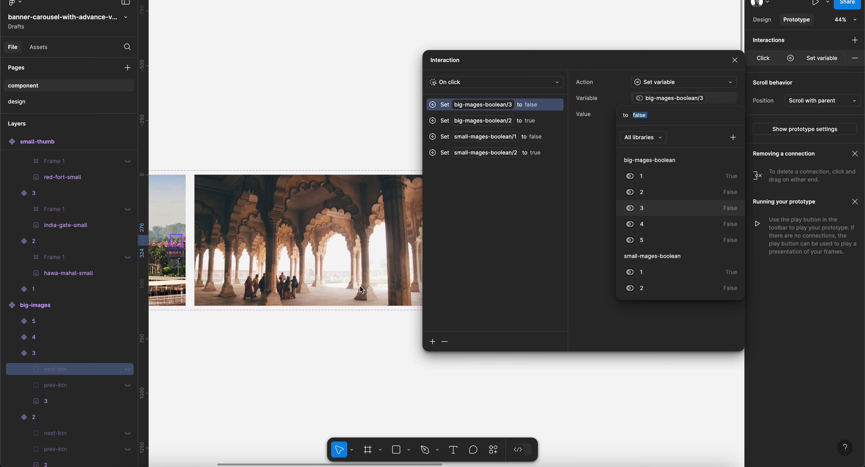
{"action": "scroll", "coordinate": [361, 289], "scroll_direction": "down", "scroll_amount": 5}
{"action": "scroll", "coordinate": [361, 290], "scroll_direction": "right", "scroll_amount": 3}
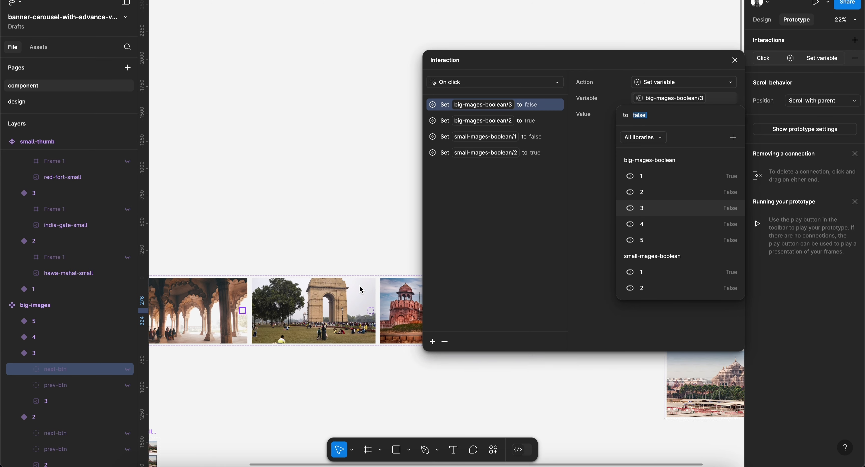
{"action": "scroll", "coordinate": [360, 289], "scroll_direction": "right", "scroll_amount": 2}
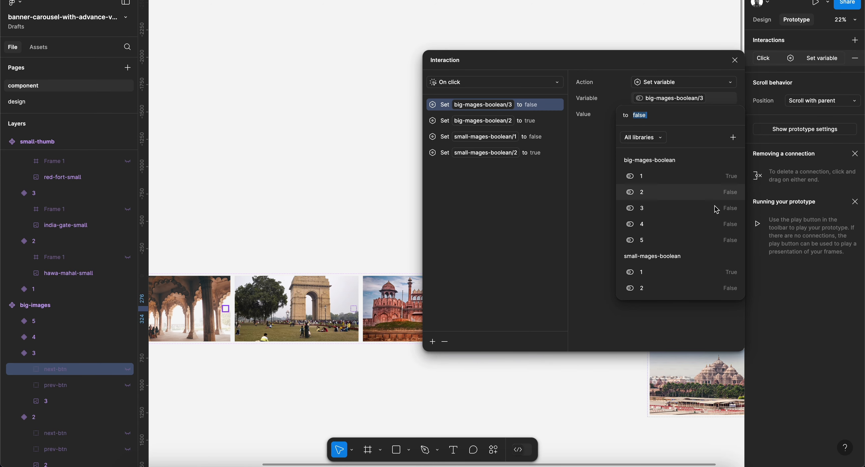
{"action": "left_click", "coordinate": [604, 187]}
Retarget the second action of variant 3's next-btn to big-mages-boolean/4 and the third action to small-mages-boolean/3.
{"action": "left_click", "coordinate": [537, 121]}
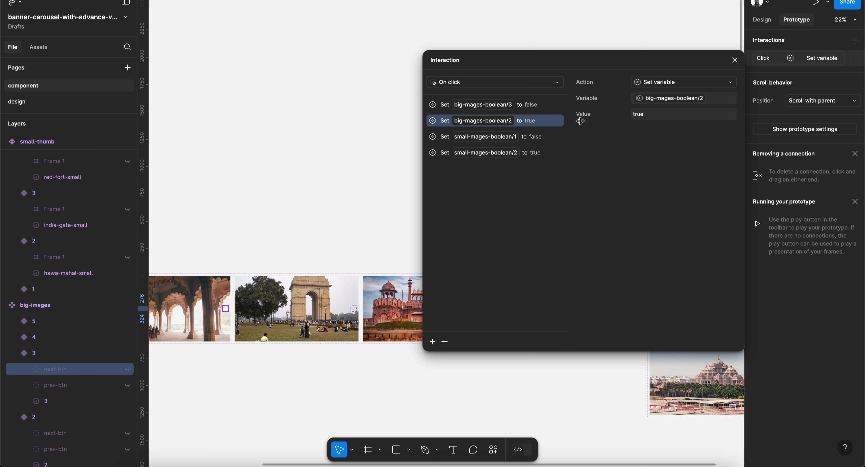
{"action": "left_click", "coordinate": [678, 100]}
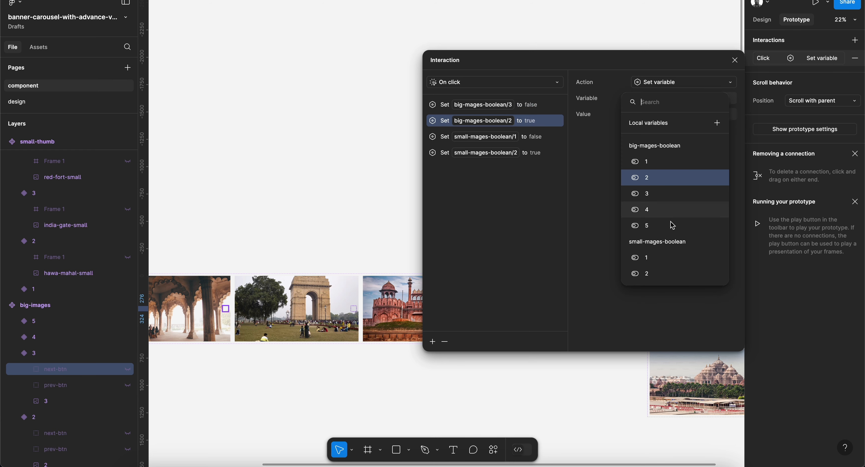
{"action": "left_click", "coordinate": [654, 211]}
{"action": "left_click", "coordinate": [495, 138]}
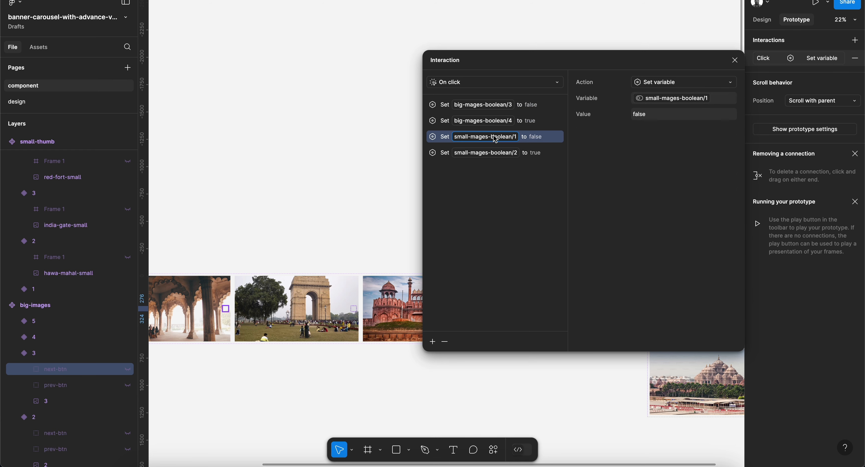
{"action": "left_click", "coordinate": [668, 99]}
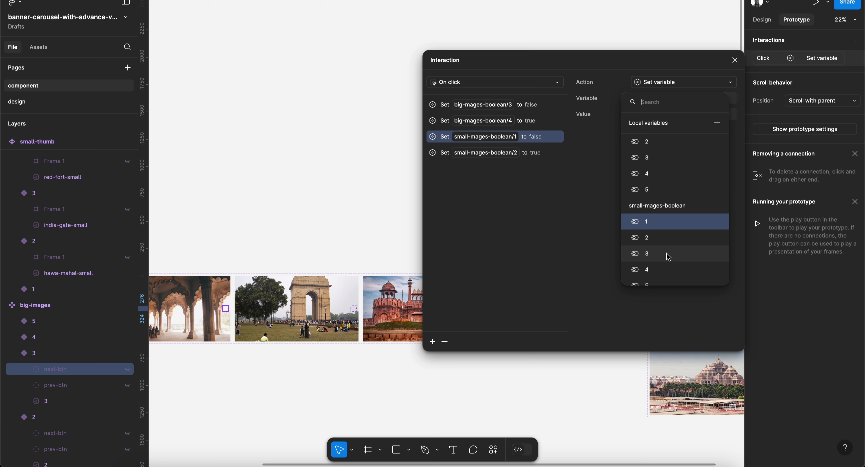
{"action": "scroll", "coordinate": [667, 255], "scroll_direction": "down", "scroll_amount": 1}
{"action": "left_click", "coordinate": [663, 242]}
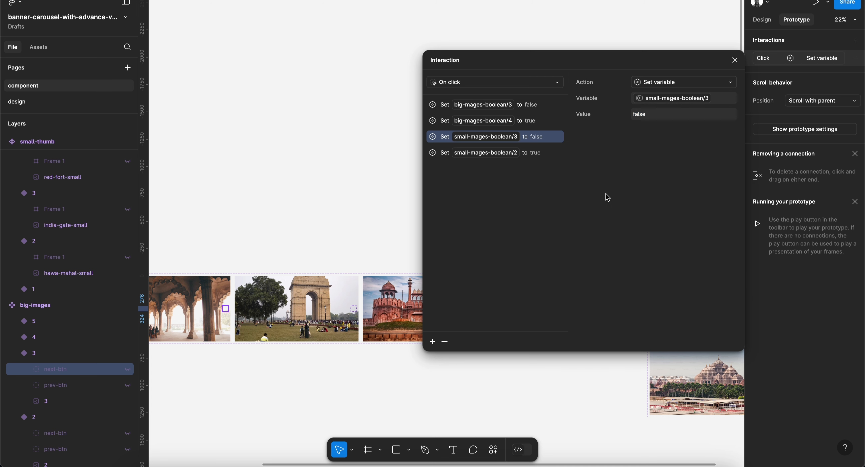
Change the fourth action of variant 3's next-btn to target small-mages-boolean/4, and close the interaction settings.
{"action": "left_click", "coordinate": [539, 153]}
{"action": "left_click", "coordinate": [696, 97]}
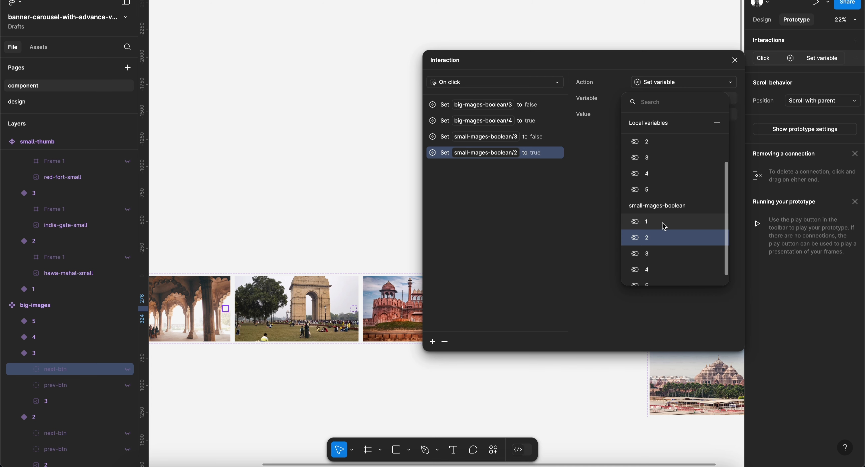
{"action": "scroll", "coordinate": [661, 235], "scroll_direction": "down", "scroll_amount": 1}
{"action": "left_click", "coordinate": [660, 269]}
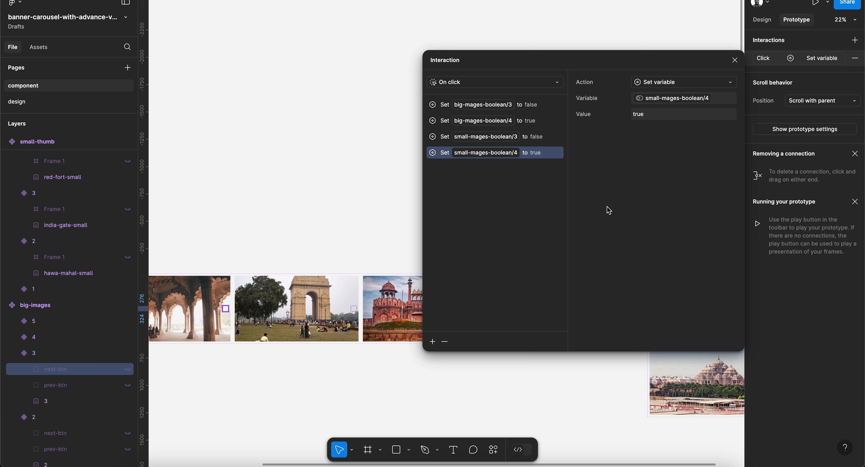
{"action": "left_click", "coordinate": [734, 60]}
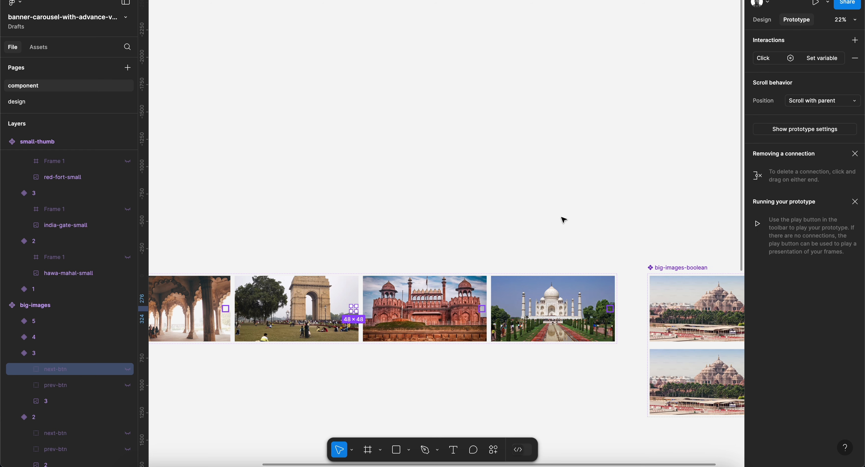
Select next-btn in variant 4 of big-images and open its click interaction settings, keeping the existing interaction.
{"action": "left_click", "coordinate": [444, 314]}
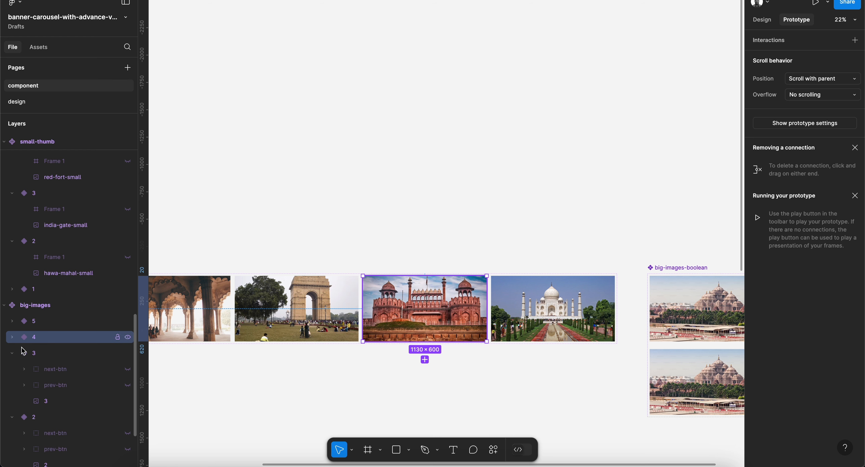
{"action": "left_click", "coordinate": [13, 338]}
{"action": "left_click", "coordinate": [67, 354]}
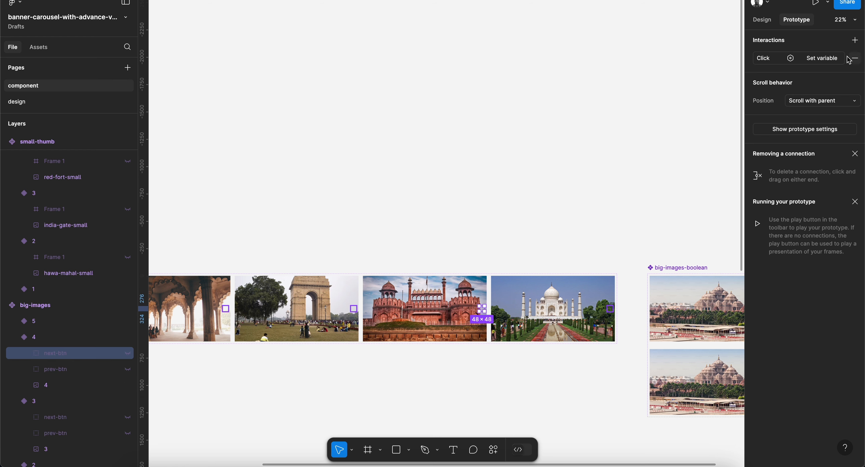
{"action": "left_click", "coordinate": [854, 58]}
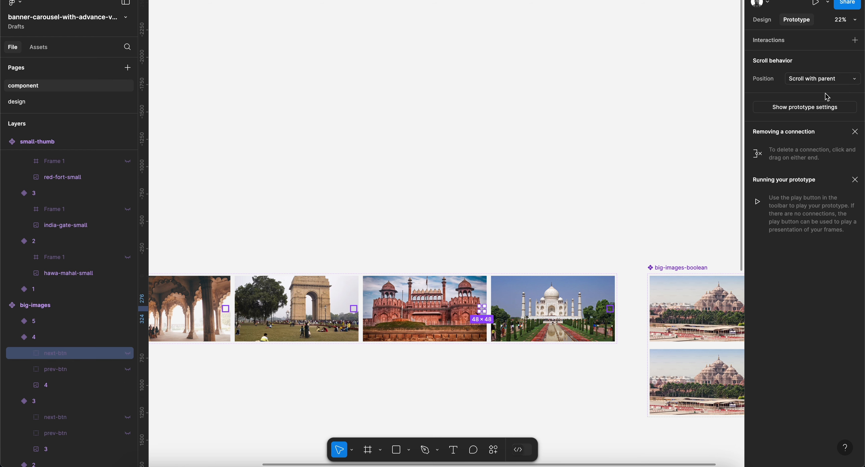
{"action": "key", "text": "ctrl+z"}
{"action": "left_click", "coordinate": [822, 58]}
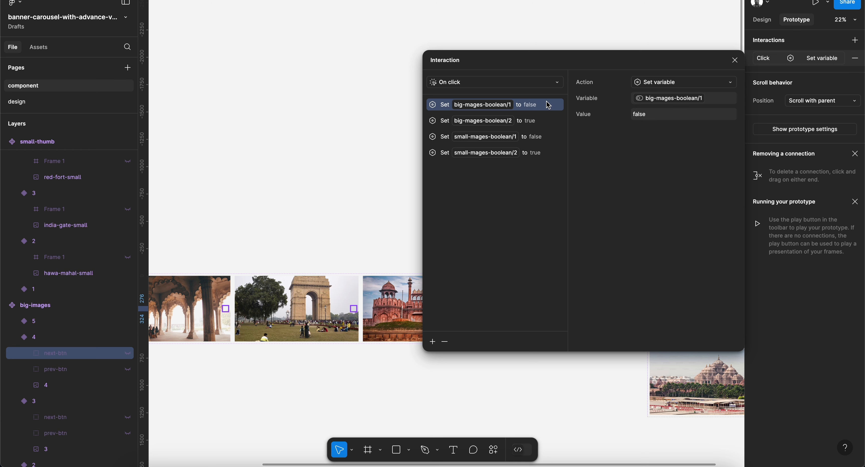
Retarget the first action of variant 4's next-btn to big-mages-boolean/4 and the second action to big-mages-boolean/5.
{"action": "scroll", "coordinate": [325, 313], "scroll_direction": "right", "scroll_amount": 5}
{"action": "scroll", "coordinate": [325, 313], "scroll_direction": "up", "scroll_amount": 2}
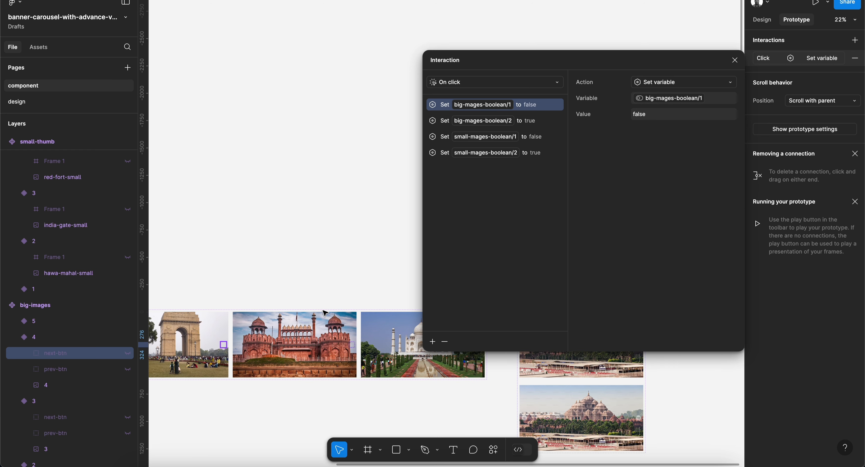
{"action": "left_click", "coordinate": [674, 104]}
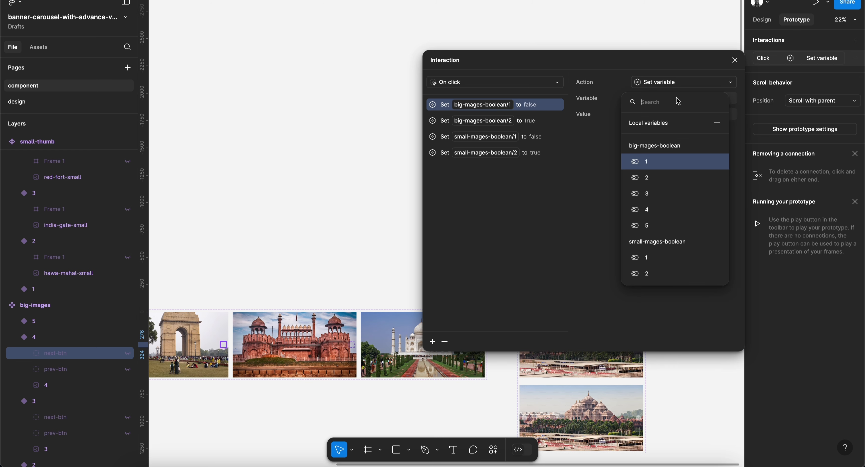
{"action": "left_click", "coordinate": [658, 209]}
{"action": "left_click", "coordinate": [609, 202]}
{"action": "left_click", "coordinate": [552, 121]}
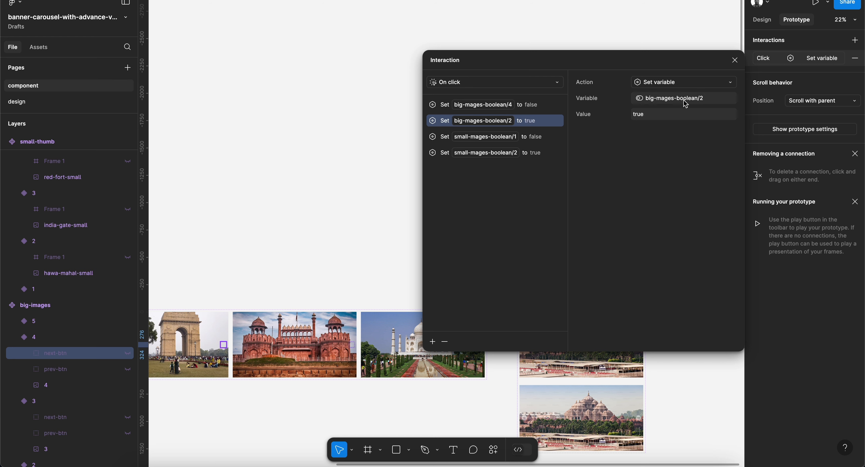
{"action": "left_click", "coordinate": [685, 104]}
{"action": "left_click", "coordinate": [640, 226]}
{"action": "left_click", "coordinate": [607, 200]}
Retarget the third action of variant 4's next-btn to small-mages-boolean/4 and the fourth to small-mages-boolean/5, then close the interaction settings.
{"action": "left_click", "coordinate": [539, 136]}
{"action": "left_click", "coordinate": [678, 100]}
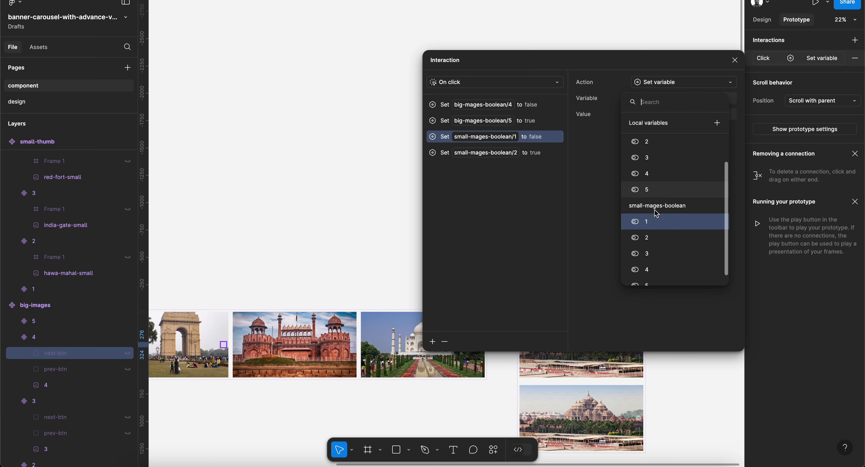
{"action": "left_click", "coordinate": [654, 258]}
{"action": "left_click", "coordinate": [598, 221]}
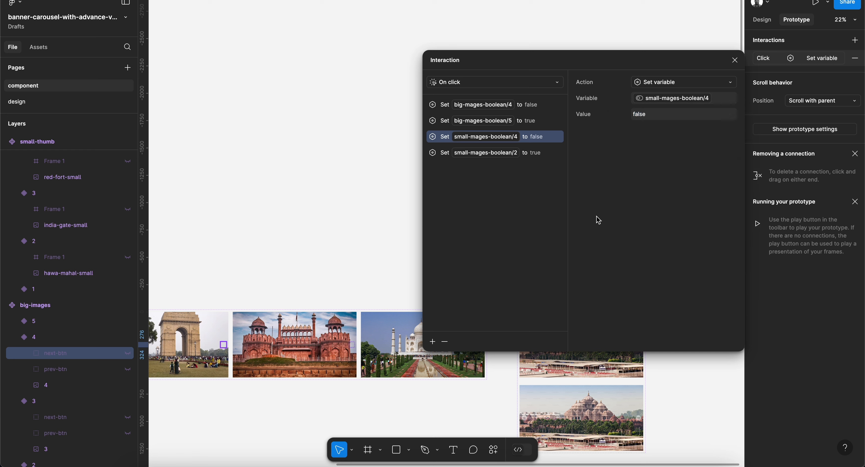
{"action": "left_click", "coordinate": [534, 158]}
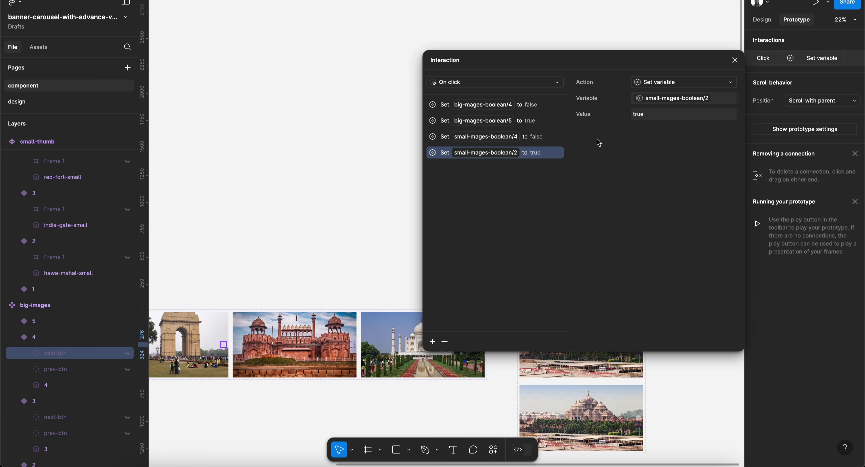
{"action": "left_click", "coordinate": [658, 100]}
{"action": "left_click", "coordinate": [660, 288]}
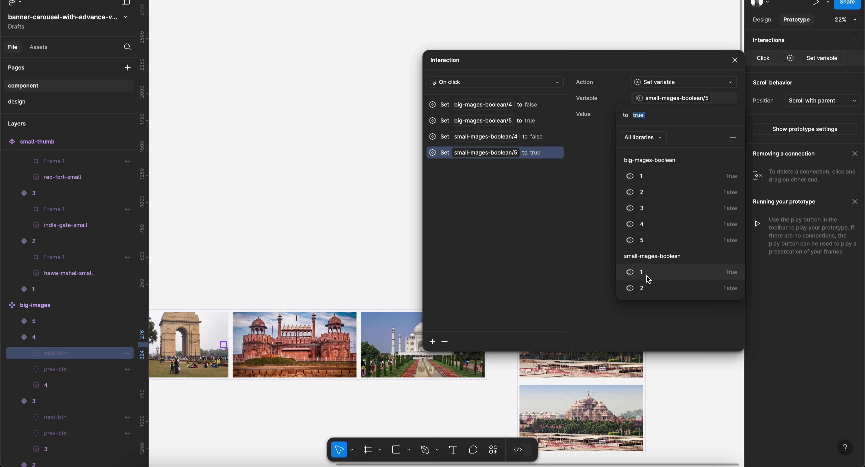
{"action": "left_click", "coordinate": [592, 232]}
{"action": "left_click", "coordinate": [735, 60]}
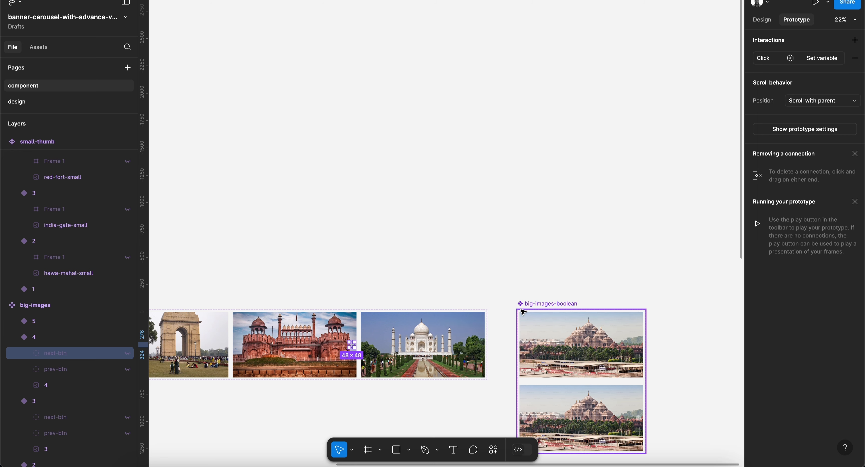
Remove the Set variable click interaction from next-btn in variant 5 of big-images.
{"action": "left_click", "coordinate": [462, 335]}
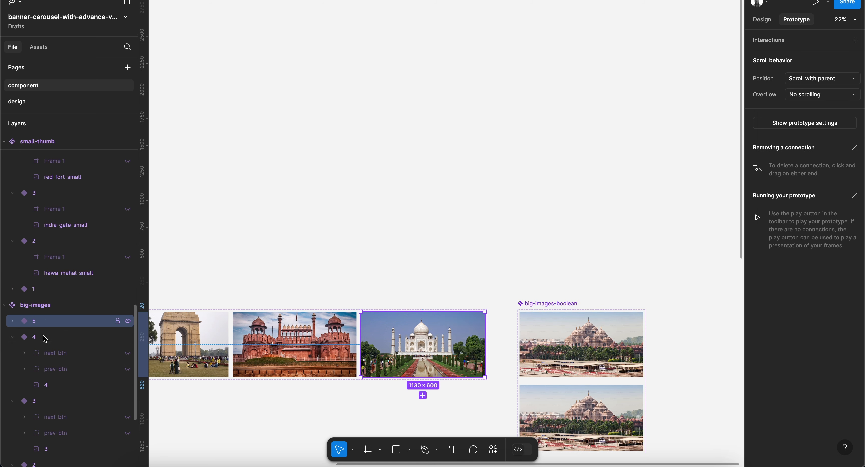
{"action": "left_click", "coordinate": [18, 321]}
{"action": "left_click", "coordinate": [54, 337]}
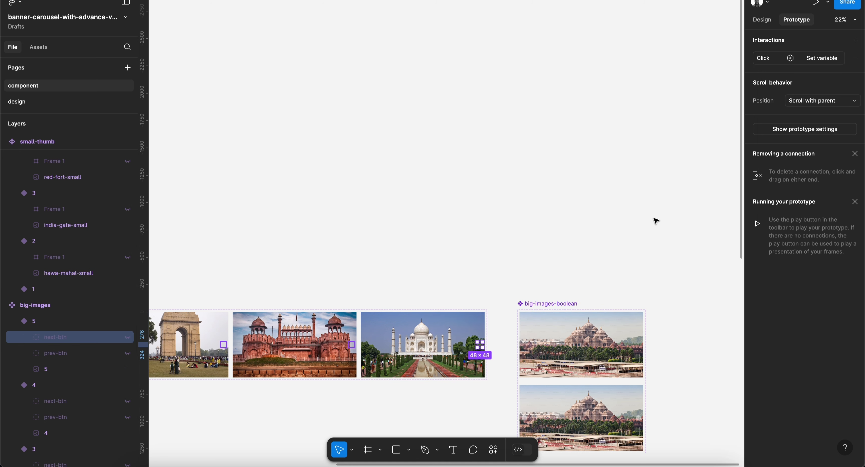
{"action": "left_click", "coordinate": [856, 61]}
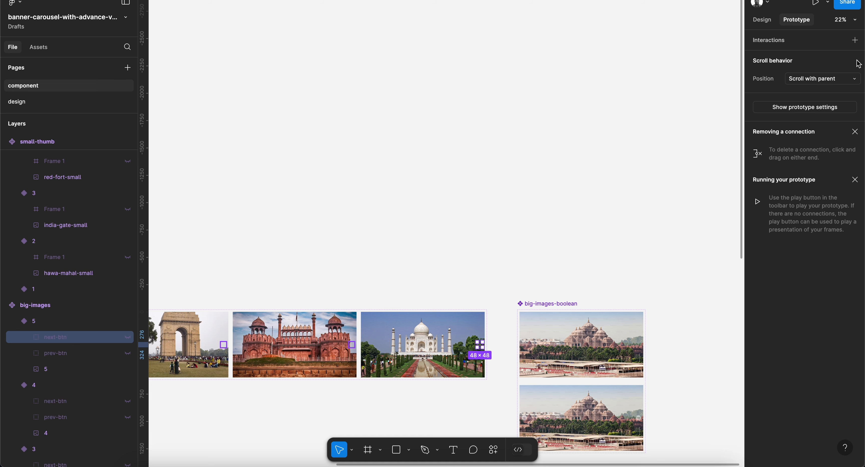
Paste the Set variable click interaction onto prev-btn in variant 5 of big-images.
{"action": "left_click", "coordinate": [71, 358]}
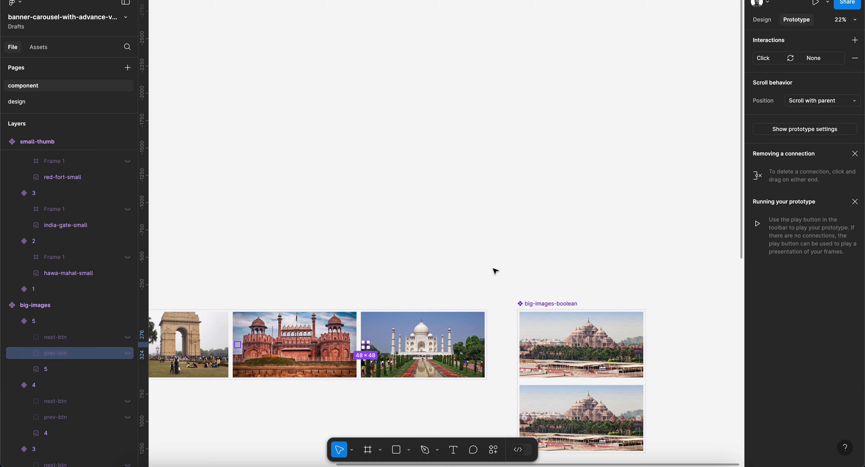
{"action": "key", "text": "ctrl+z"}
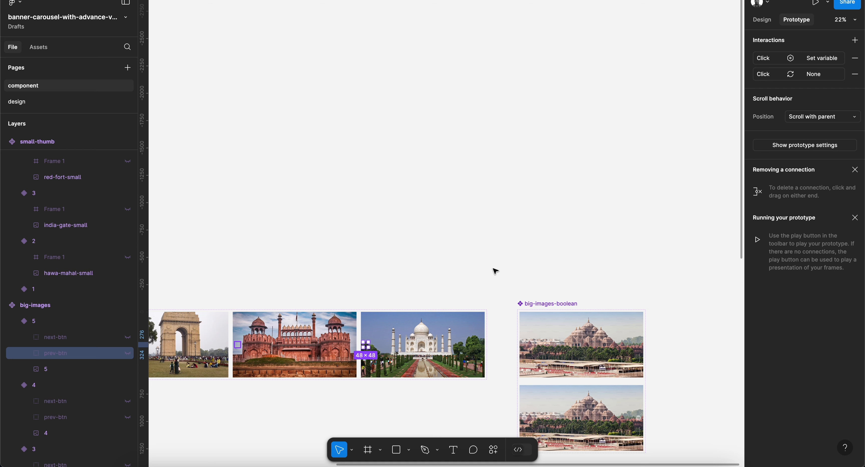
Remove the None click interaction from variant 5's prev-btn and retarget the fourth Set variable action to small-mages-boolean/4.
{"action": "left_click", "coordinate": [856, 72]}
{"action": "left_click", "coordinate": [826, 63]}
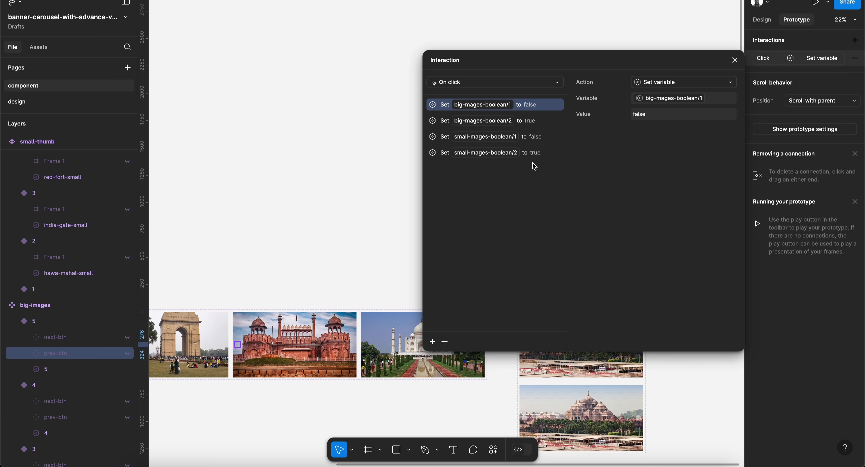
{"action": "left_click", "coordinate": [538, 155]}
{"action": "left_click", "coordinate": [668, 101]}
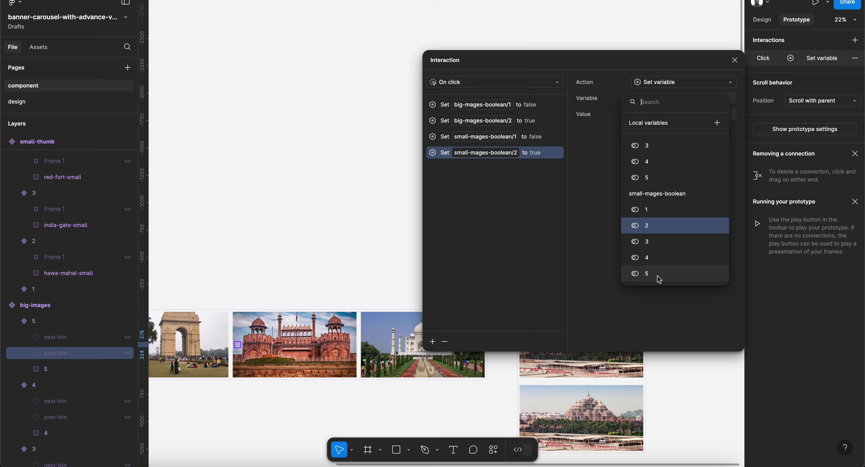
{"action": "left_click", "coordinate": [603, 248]}
{"action": "left_click", "coordinate": [664, 107]}
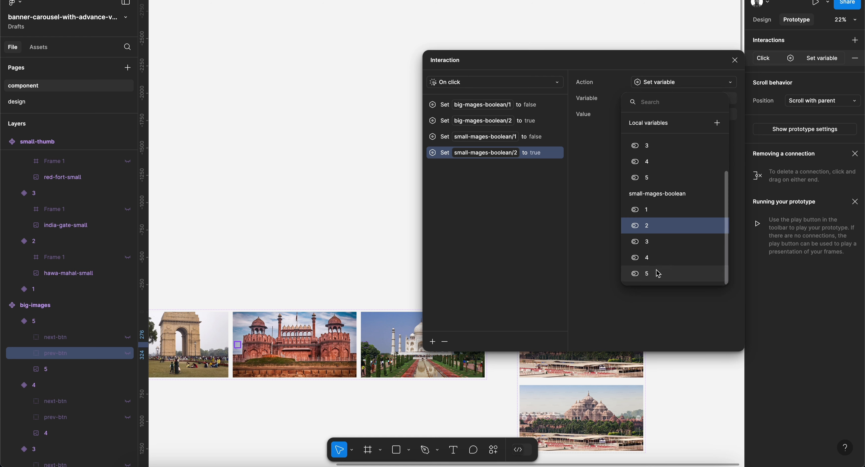
{"action": "left_click", "coordinate": [654, 258]}
{"action": "left_click", "coordinate": [618, 219]}
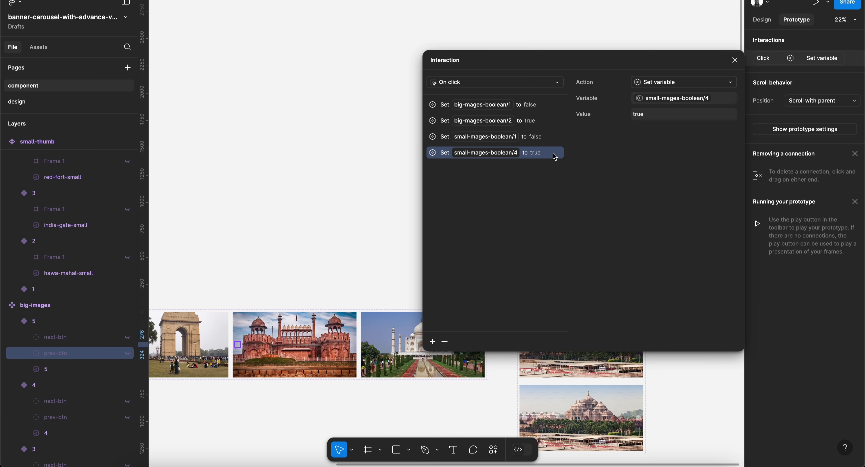
Retarget the third action of variant 5's prev-btn to small-mages-boolean/5, keeping its value false.
{"action": "left_click", "coordinate": [553, 139]}
{"action": "left_click", "coordinate": [672, 98]}
{"action": "scroll", "coordinate": [670, 278], "scroll_direction": "down", "scroll_amount": 1}
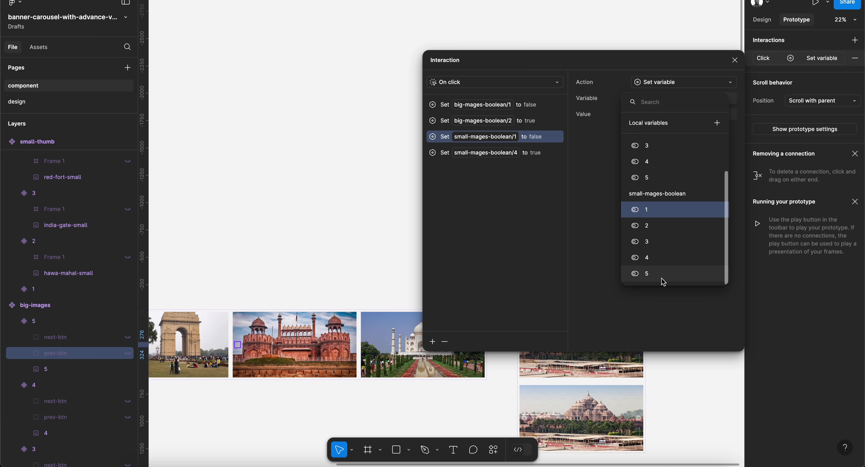
{"action": "left_click", "coordinate": [662, 278]}
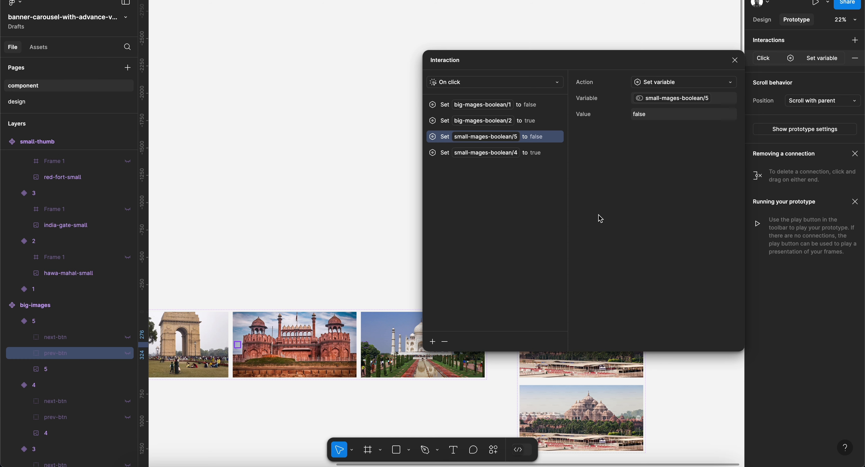
{"action": "left_click", "coordinate": [539, 158]}
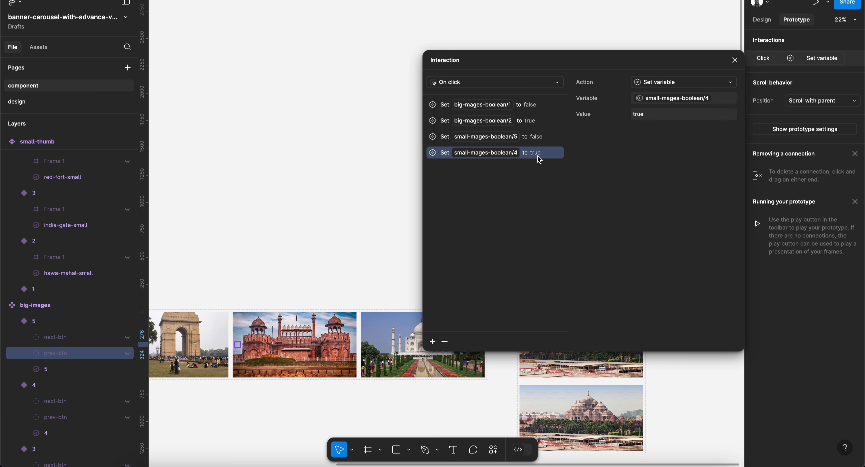
{"action": "left_click", "coordinate": [533, 138]}
Retarget the second action of variant 5's prev-btn to big-mages-boolean/4 and the first to big-mages-boolean/5, then close the interaction settings.
{"action": "left_click", "coordinate": [534, 121]}
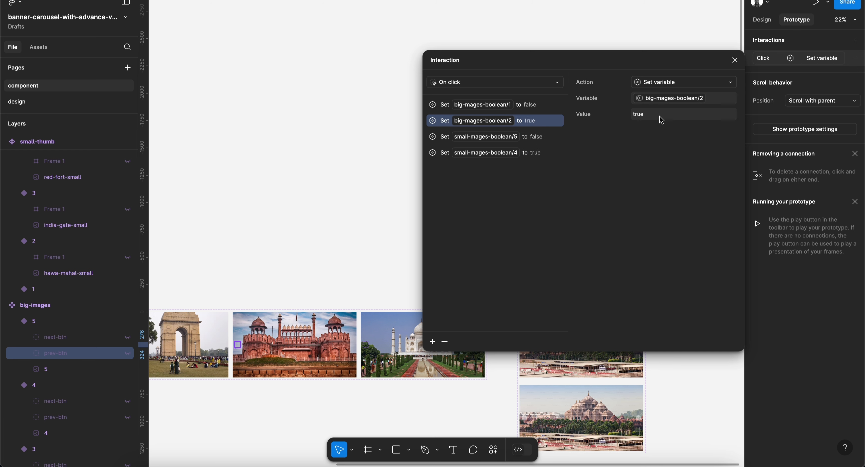
{"action": "left_click", "coordinate": [660, 101]}
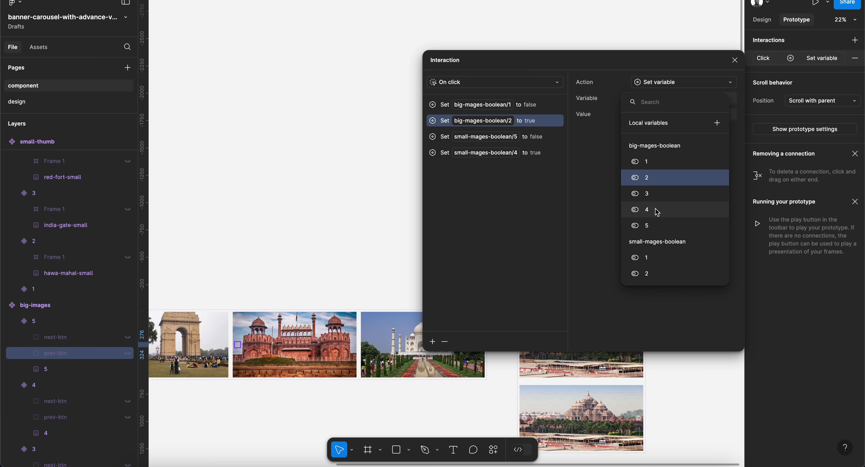
{"action": "left_click", "coordinate": [657, 212]}
{"action": "left_click", "coordinate": [537, 107]}
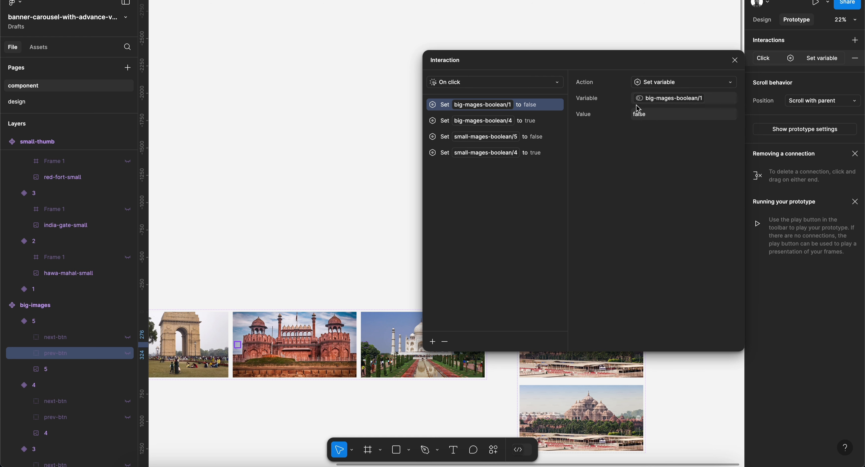
{"action": "left_click", "coordinate": [668, 101]}
{"action": "left_click", "coordinate": [653, 227]}
{"action": "left_click", "coordinate": [734, 60]}
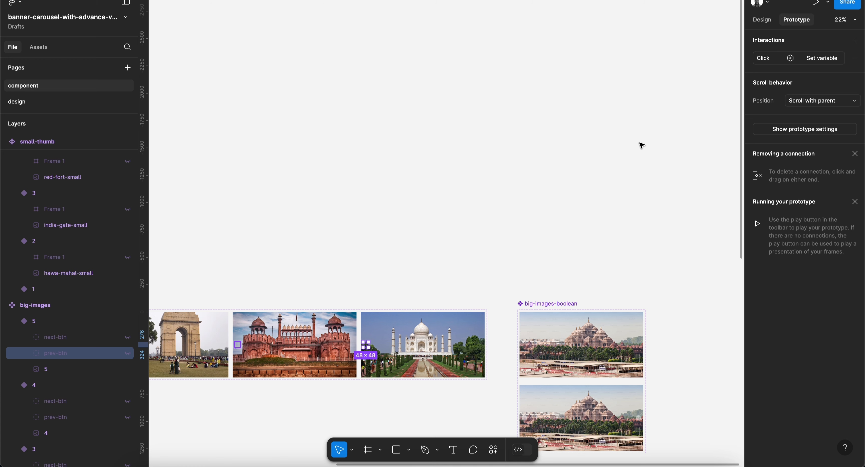
Unhide variant 5's prev-btn to copy its Set variable interaction, then hide the button again.
{"action": "left_click", "coordinate": [128, 354]}
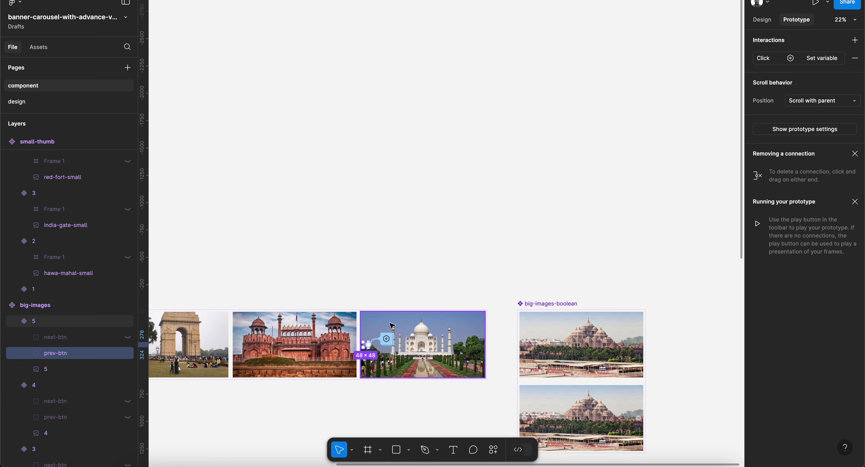
{"action": "left_click", "coordinate": [387, 339]}
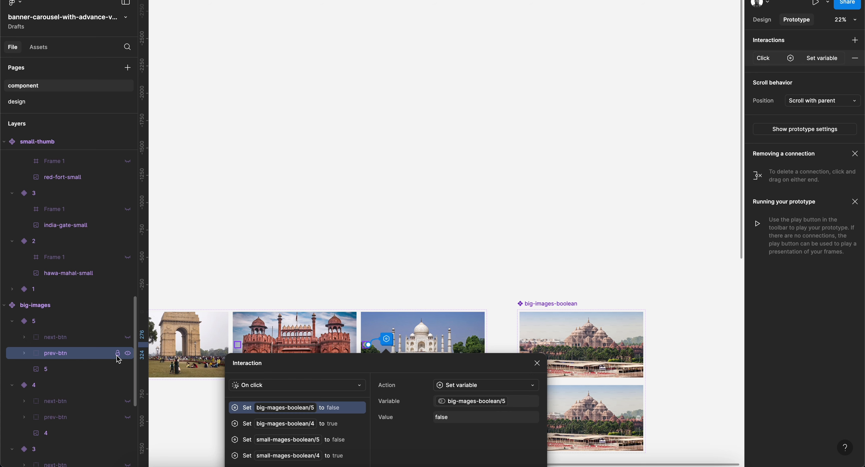
{"action": "left_click", "coordinate": [127, 354]}
Replace the None click interaction on prev-btn in variant 4 of big-images with the copied Set variable interaction.
{"action": "scroll", "coordinate": [301, 278], "scroll_direction": "down", "scroll_amount": 2}
{"action": "scroll", "coordinate": [301, 278], "scroll_direction": "left", "scroll_amount": 2}
{"action": "left_click", "coordinate": [301, 278]}
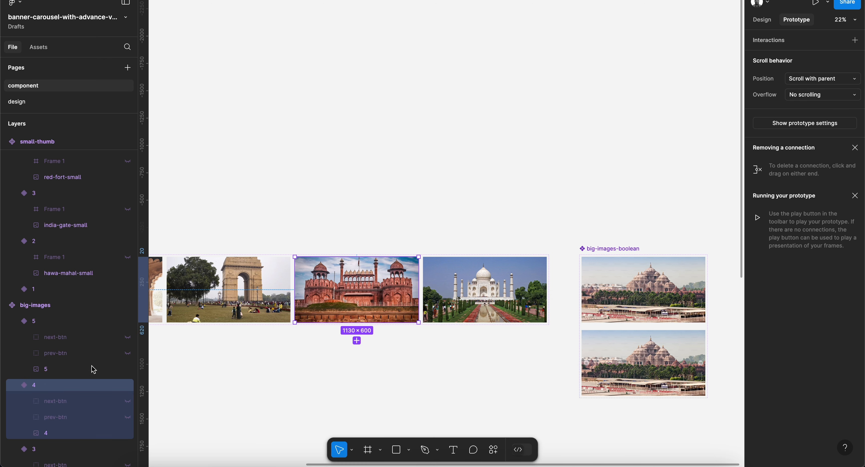
{"action": "left_click", "coordinate": [74, 419]}
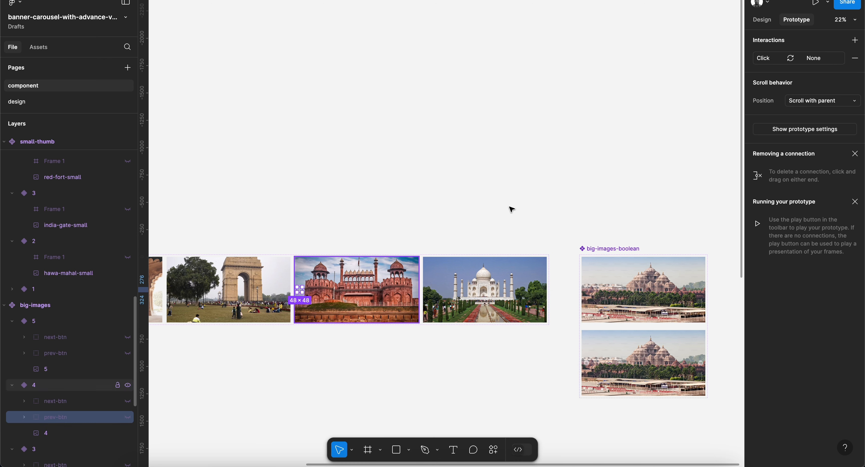
{"action": "left_click", "coordinate": [855, 58]}
{"action": "key", "text": "ctrl+v"}
Retarget the first action of variant 4's prev-btn to big-mages-boolean/4.
{"action": "left_click", "coordinate": [818, 60]}
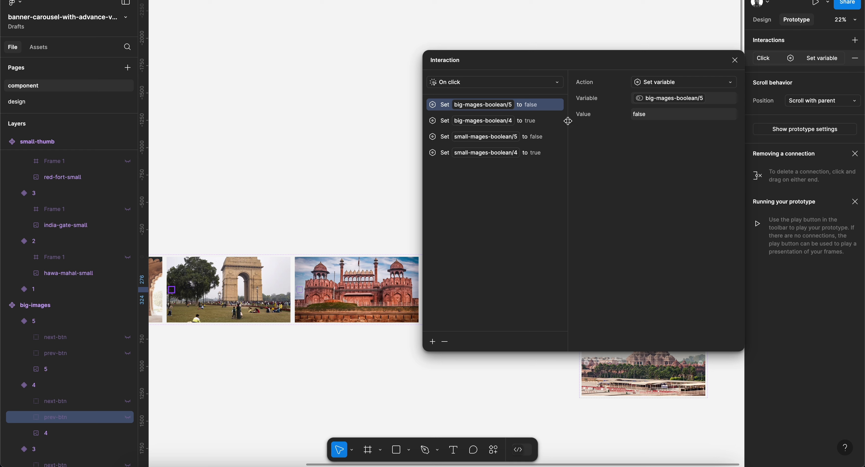
{"action": "scroll", "coordinate": [353, 284], "scroll_direction": "right", "scroll_amount": 3}
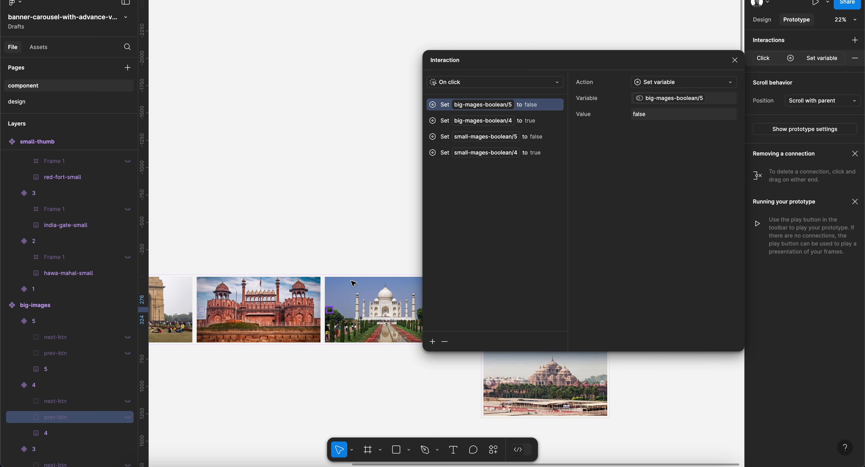
{"action": "left_click", "coordinate": [674, 100]}
{"action": "left_click", "coordinate": [653, 205]}
{"action": "key", "text": "Escape"}
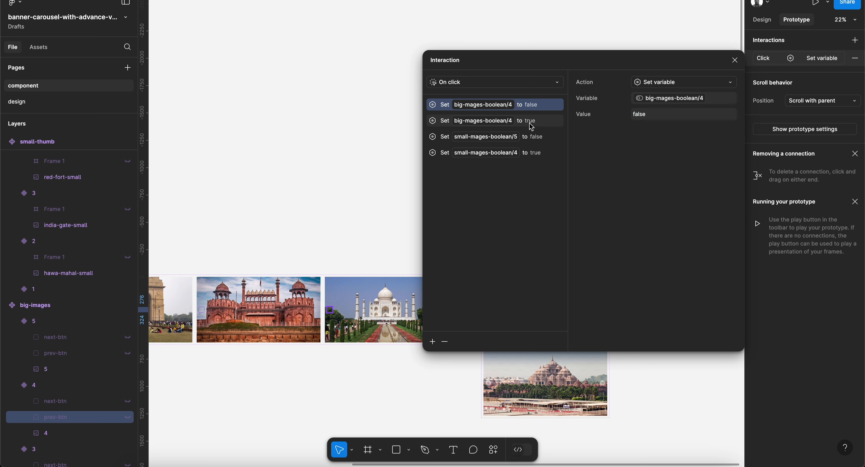
Try retargeting the first action of variant 4's prev-btn to big-mages-boolean/3 with variable 4 as its value.
{"action": "left_click", "coordinate": [668, 99]}
{"action": "left_click", "coordinate": [647, 195]}
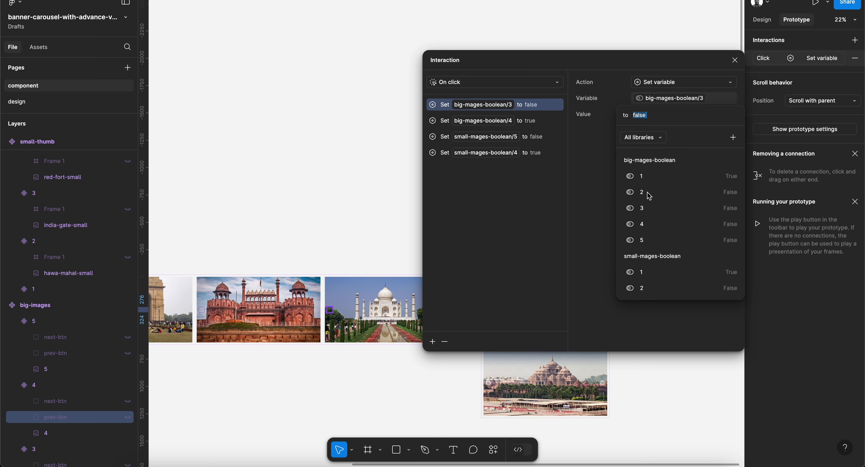
{"action": "left_click", "coordinate": [650, 230]}
{"action": "left_click", "coordinate": [554, 205]}
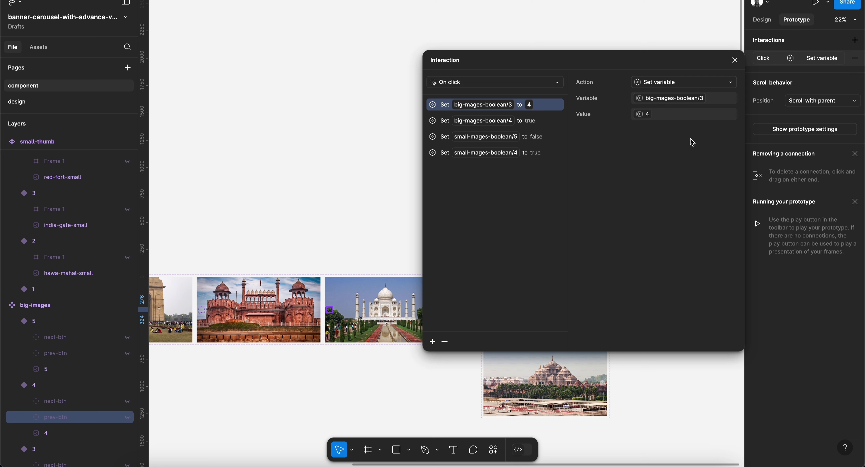
Set the value of the first action of variant 4's prev-btn back to false.
{"action": "left_click", "coordinate": [647, 114]}
{"action": "key", "text": "BackSpace"}
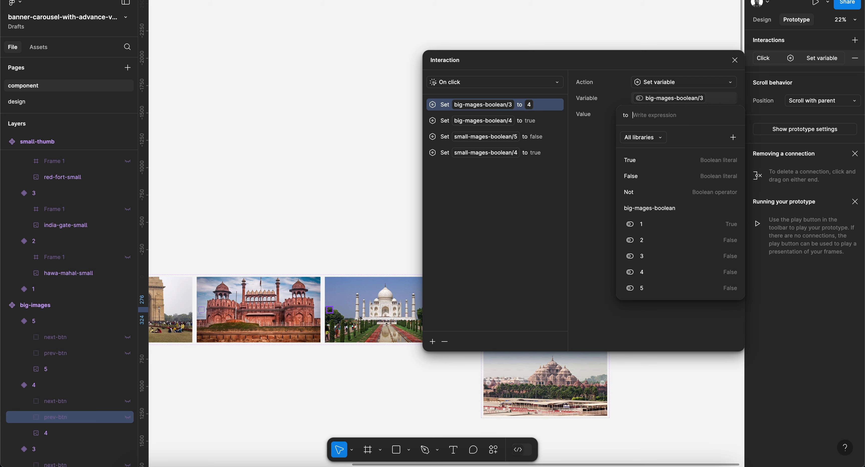
{"action": "type", "text": "fa"}
{"action": "left_click", "coordinate": [646, 161]}
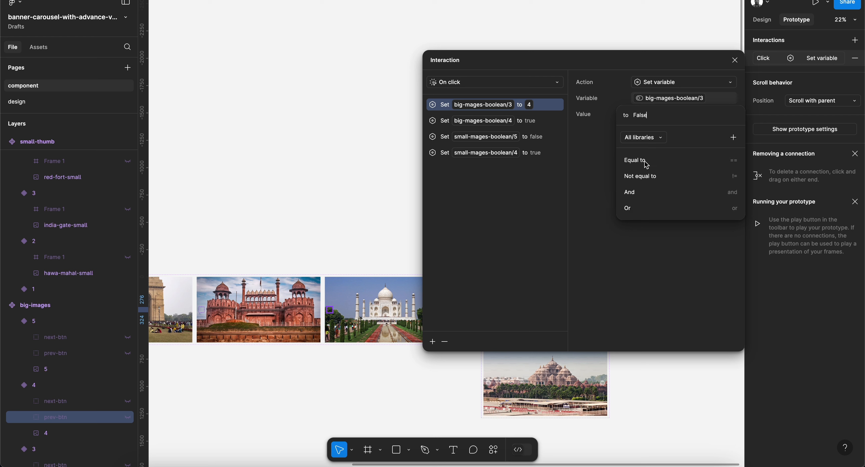
{"action": "key", "text": "Return"}
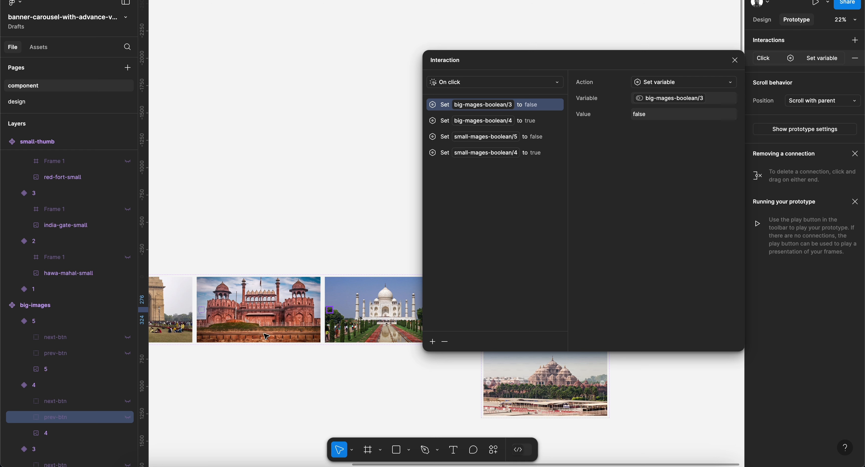
Point the first action of variant 4's prev-btn back to big-mages-boolean/4.
{"action": "scroll", "coordinate": [265, 336], "scroll_direction": "up", "scroll_amount": 3}
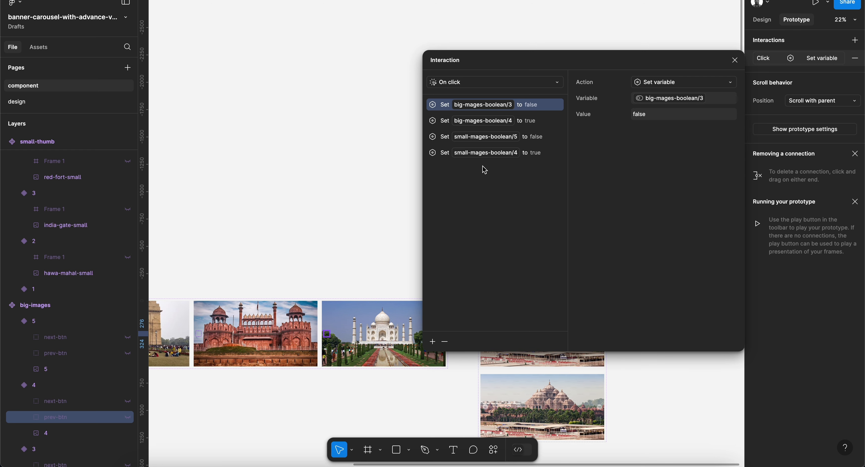
{"action": "left_click", "coordinate": [540, 122]}
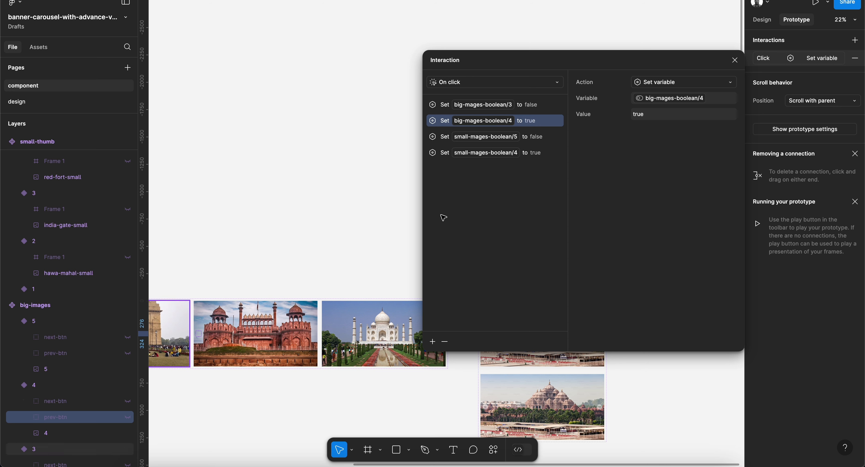
{"action": "left_click", "coordinate": [539, 109]}
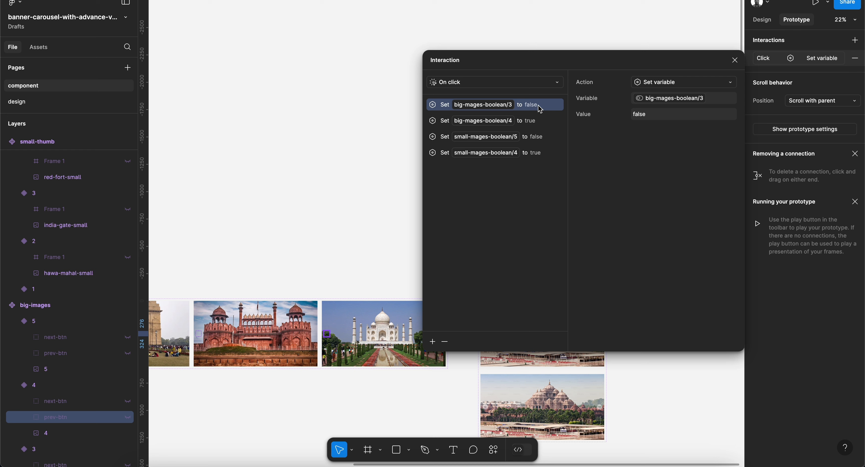
{"action": "left_click", "coordinate": [676, 107]}
{"action": "left_click", "coordinate": [653, 215]}
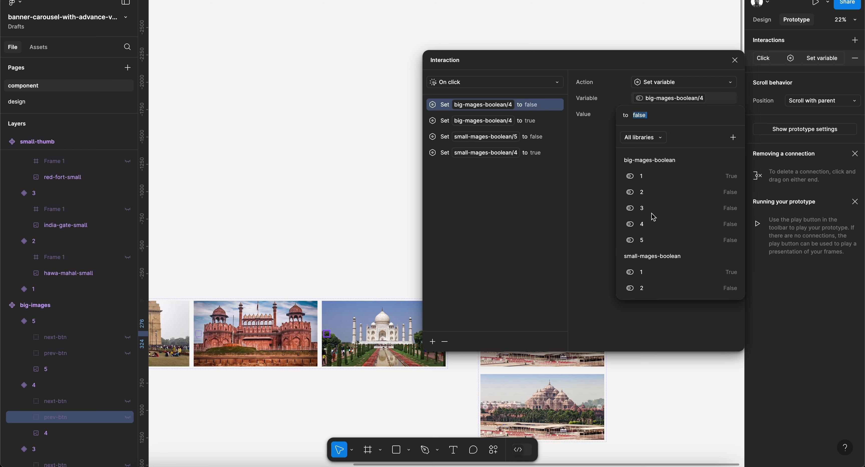
{"action": "left_click", "coordinate": [603, 174]}
Retarget the second action of variant 4's prev-btn to big-mages-boolean/3.
{"action": "left_click", "coordinate": [544, 120]}
{"action": "left_click", "coordinate": [677, 101]}
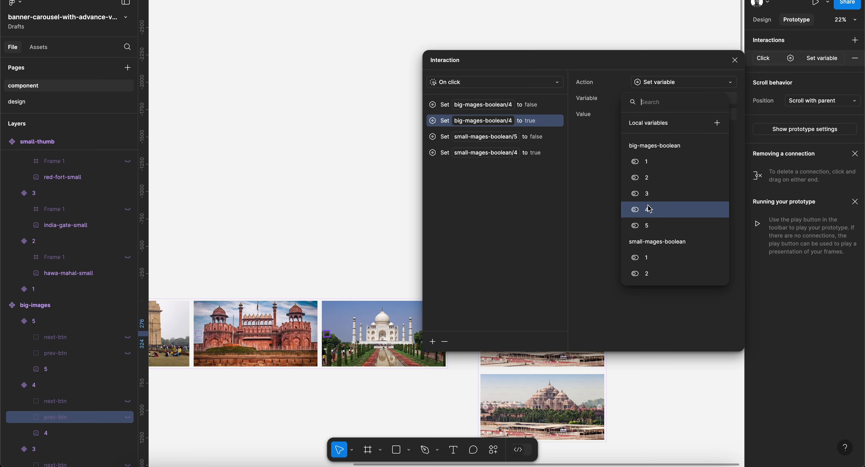
{"action": "left_click", "coordinate": [648, 194]}
{"action": "left_click", "coordinate": [609, 194]}
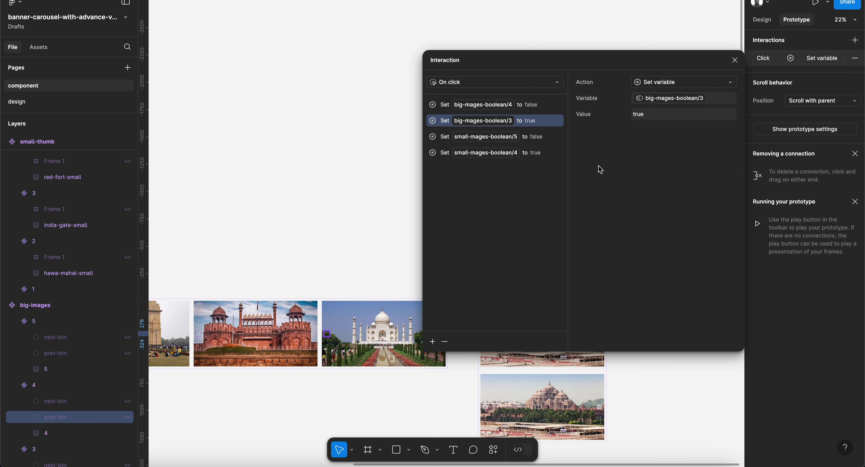
Retarget the third action of variant 4's prev-btn to small-mages-boolean/4 and the fourth to small-mages-boolean/3, then close the interaction settings.
{"action": "left_click", "coordinate": [546, 135]}
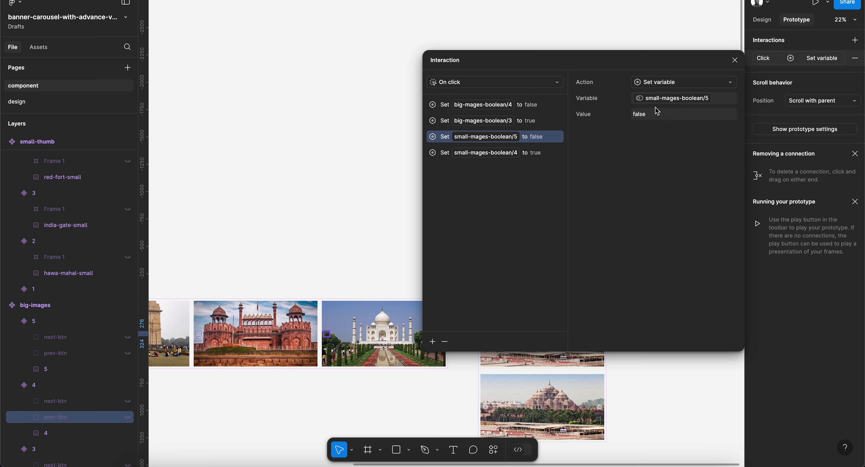
{"action": "left_click", "coordinate": [662, 99]}
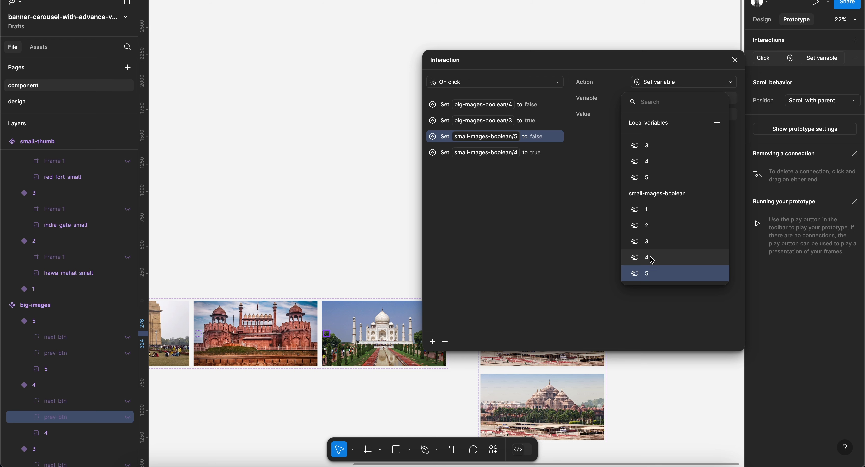
{"action": "left_click", "coordinate": [651, 259]}
{"action": "left_click", "coordinate": [524, 154]}
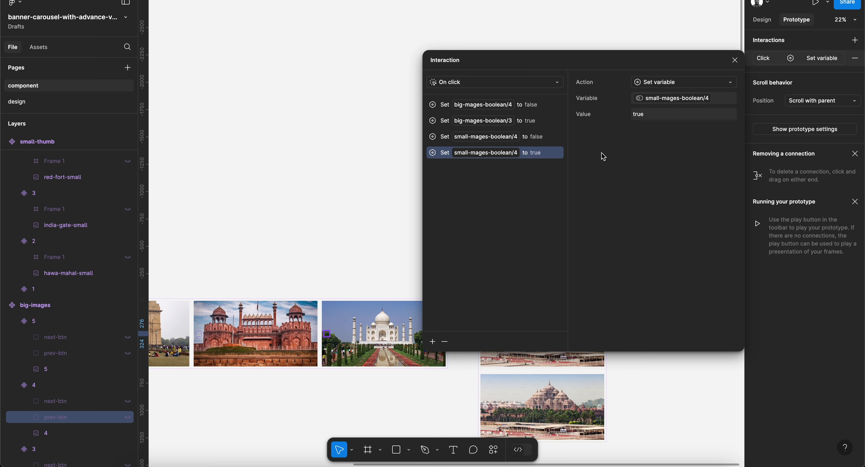
{"action": "left_click", "coordinate": [658, 98]}
{"action": "left_click", "coordinate": [649, 244]}
{"action": "left_click", "coordinate": [613, 225]}
{"action": "left_click", "coordinate": [734, 60]}
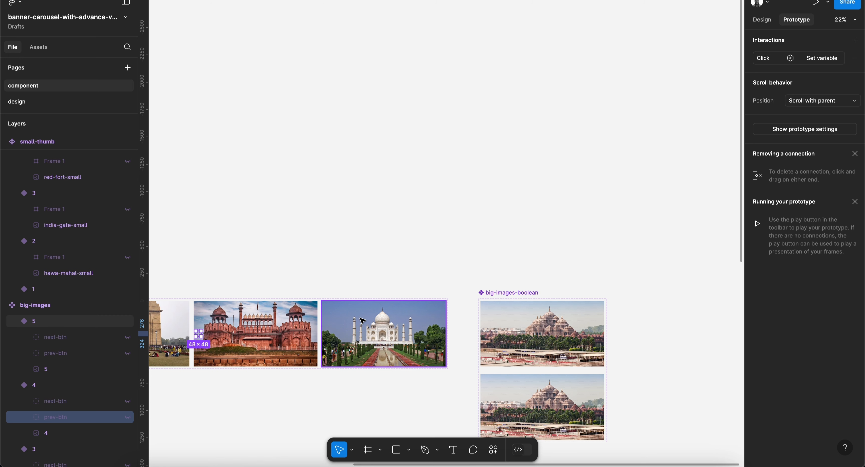
Replace the empty click interaction on variant 3's prev-btn with the copied set-variable interaction.
{"action": "scroll", "coordinate": [363, 321], "scroll_direction": "left", "scroll_amount": 3}
{"action": "scroll", "coordinate": [363, 321], "scroll_direction": "left", "scroll_amount": 3}
{"action": "scroll", "coordinate": [362, 321], "scroll_direction": "down", "scroll_amount": 2}
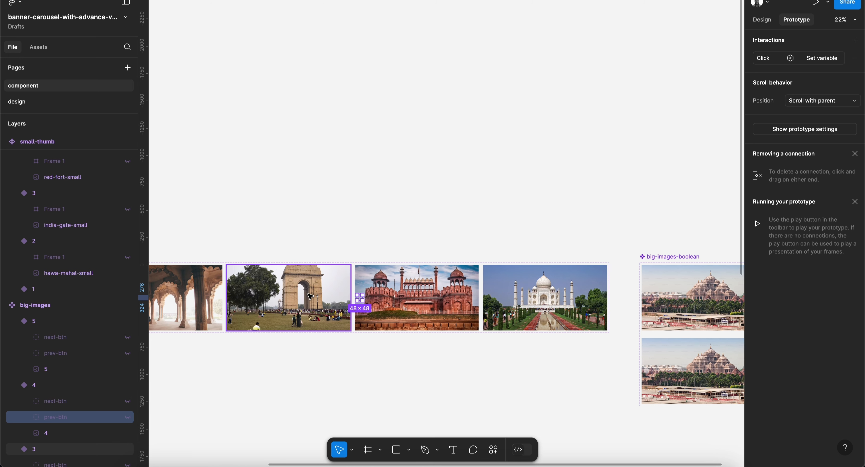
{"action": "scroll", "coordinate": [54, 360], "scroll_direction": "down", "scroll_amount": 5}
{"action": "left_click", "coordinate": [75, 316]}
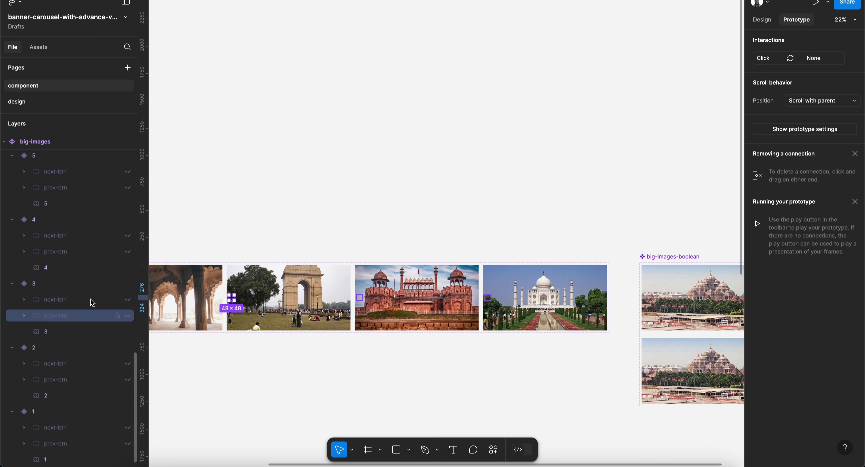
{"action": "left_click", "coordinate": [855, 59]}
{"action": "key", "text": "super+v"}
Retarget the first action of variant 3's prev-btn to big-mages-boolean/3 and the second to big-mages-boolean/2.
{"action": "left_click", "coordinate": [821, 55]}
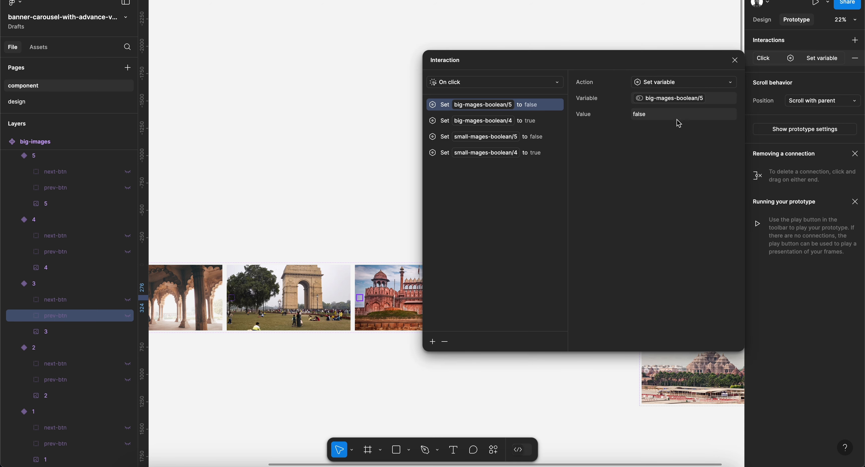
{"action": "left_click", "coordinate": [671, 99]}
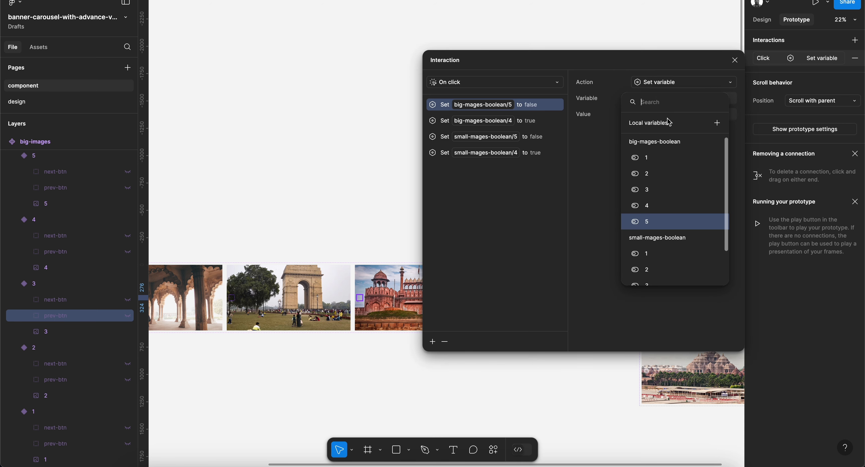
{"action": "left_click", "coordinate": [658, 191]}
{"action": "left_click", "coordinate": [493, 126]}
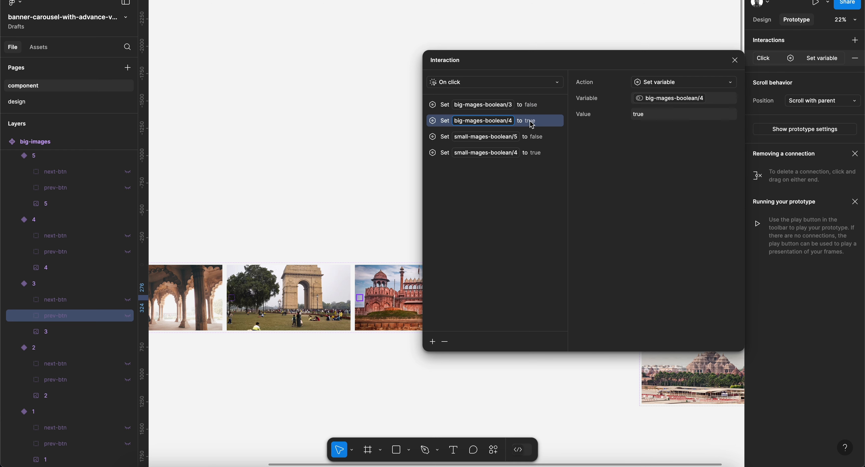
{"action": "left_click", "coordinate": [672, 98]}
{"action": "left_click", "coordinate": [649, 177]}
{"action": "left_click", "coordinate": [583, 175]}
Retarget the third action of variant 3's prev-btn to small-mages-boolean/3 and the fourth to small-mages-boolean/2, then close the interaction settings.
{"action": "left_click", "coordinate": [510, 141]}
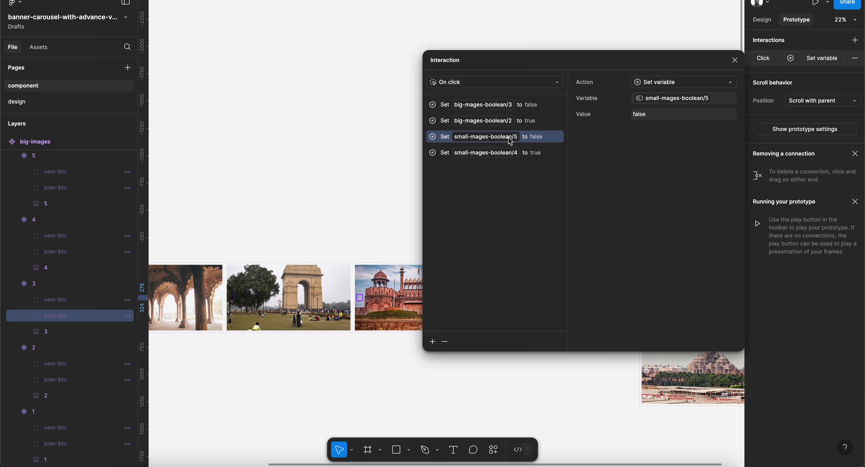
{"action": "left_click", "coordinate": [667, 99]}
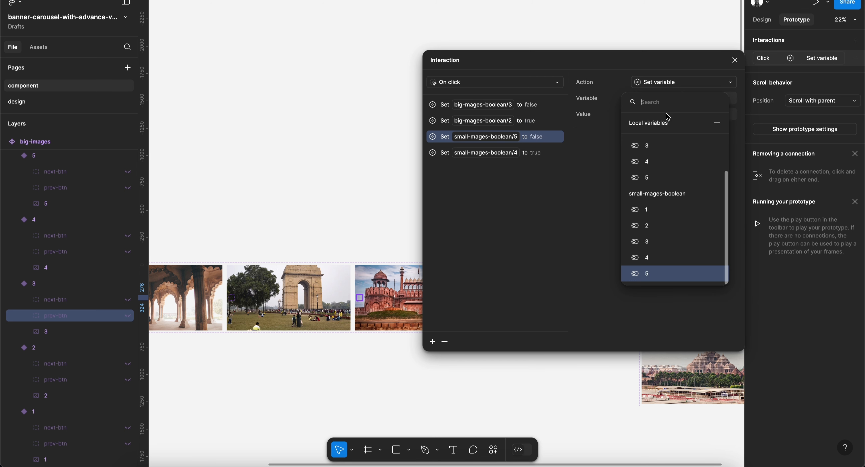
{"action": "left_click", "coordinate": [650, 241]}
{"action": "left_click", "coordinate": [600, 200]}
{"action": "left_click", "coordinate": [547, 154]}
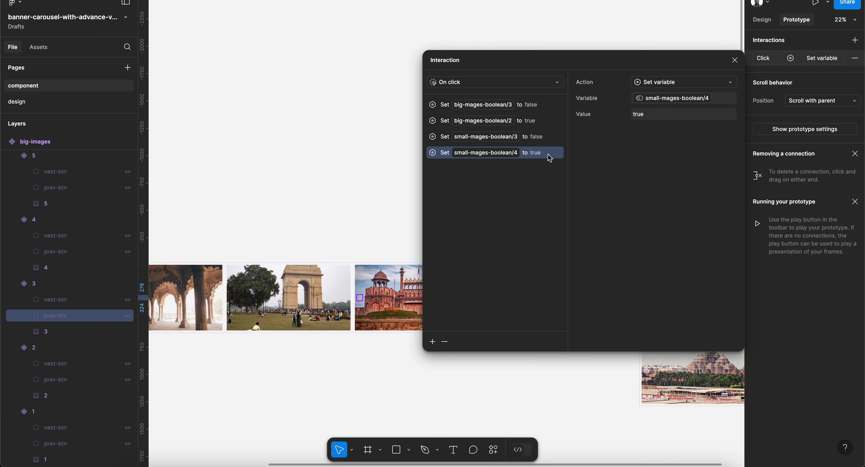
{"action": "left_click", "coordinate": [680, 100]}
{"action": "left_click", "coordinate": [656, 236]}
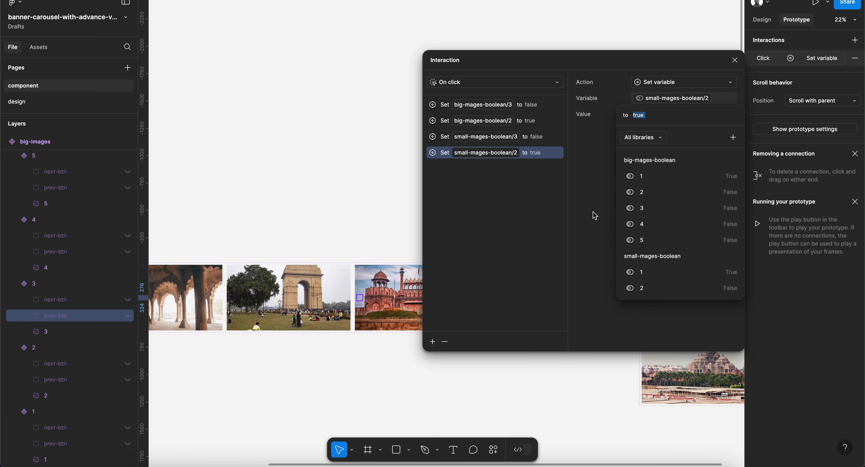
{"action": "left_click", "coordinate": [594, 216]}
{"action": "left_click", "coordinate": [734, 60]}
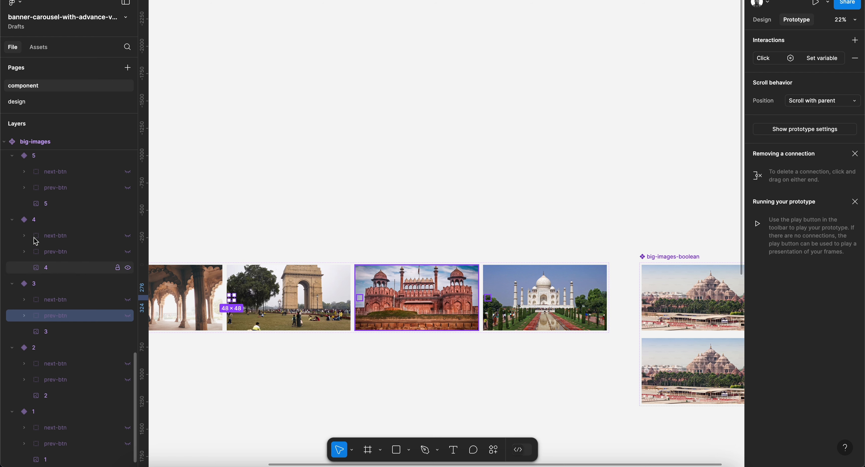
Set the small-mages-boolean/3 action of variant 2's next-btn to true and close the interaction settings.
{"action": "left_click", "coordinate": [70, 382]}
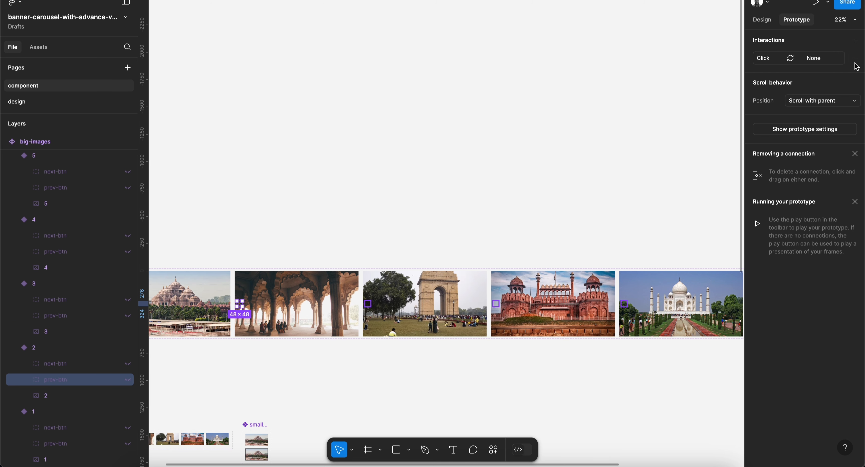
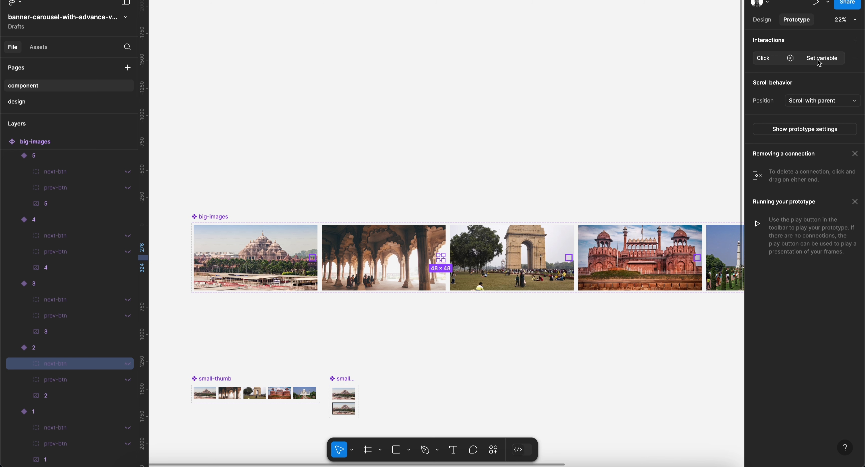
{"action": "left_click", "coordinate": [816, 59]}
{"action": "left_click", "coordinate": [544, 159]}
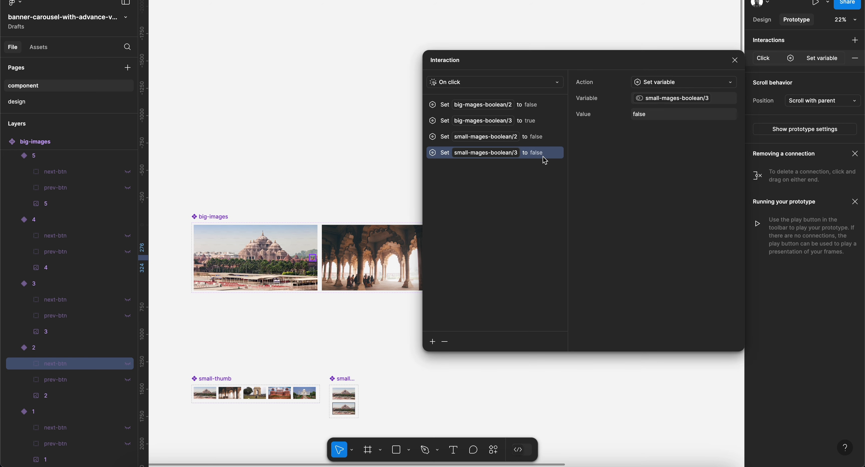
{"action": "scroll", "coordinate": [325, 300], "scroll_direction": "right", "scroll_amount": 5}
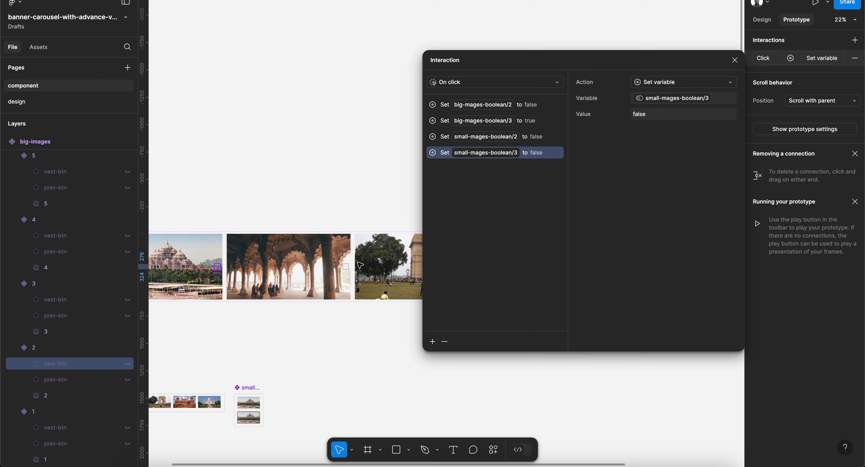
{"action": "scroll", "coordinate": [340, 313], "scroll_direction": "right", "scroll_amount": 3}
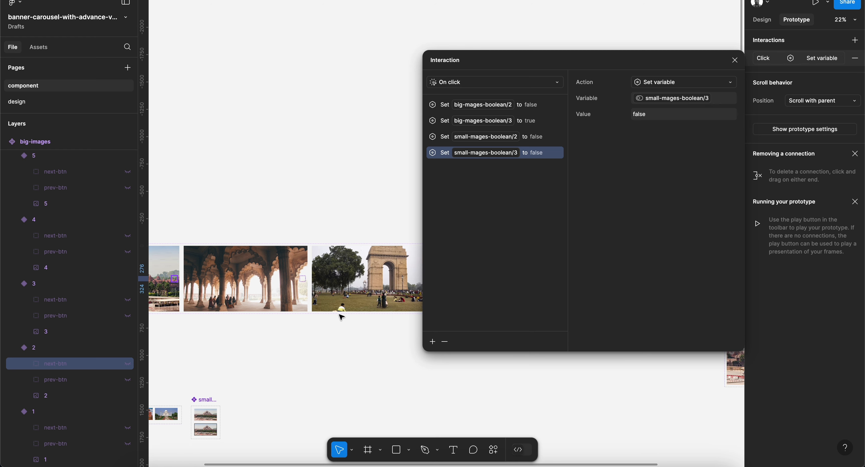
{"action": "scroll", "coordinate": [393, 302], "scroll_direction": "right", "scroll_amount": 2}
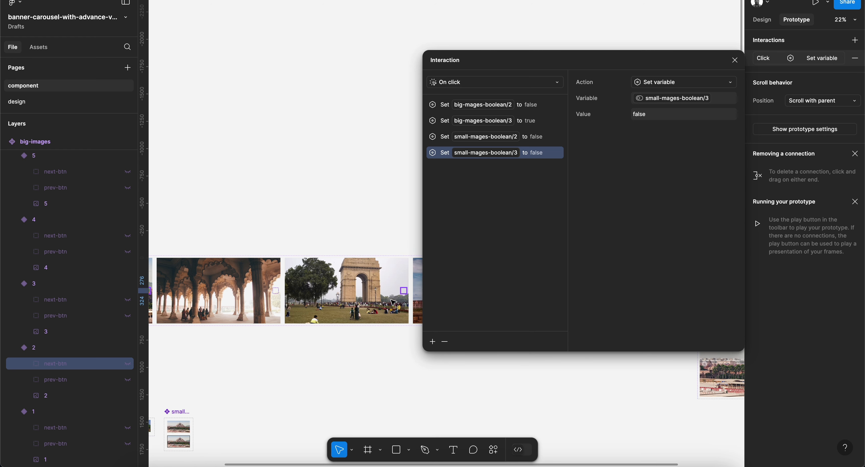
{"action": "left_click", "coordinate": [655, 116]}
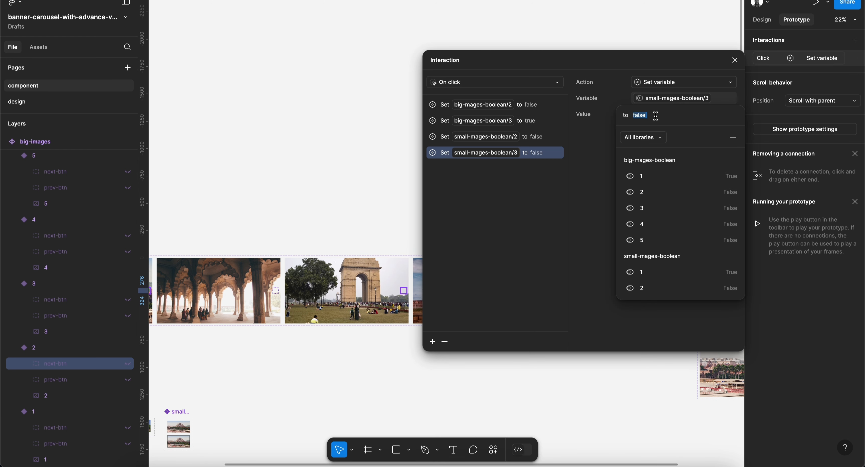
{"action": "type", "text": "tru"}
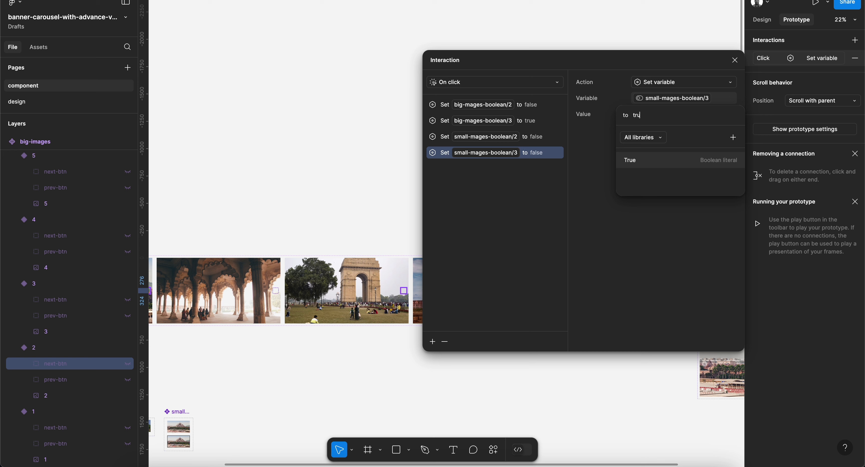
{"action": "left_click", "coordinate": [644, 161]}
{"action": "left_click", "coordinate": [546, 138]}
{"action": "left_click", "coordinate": [547, 138]}
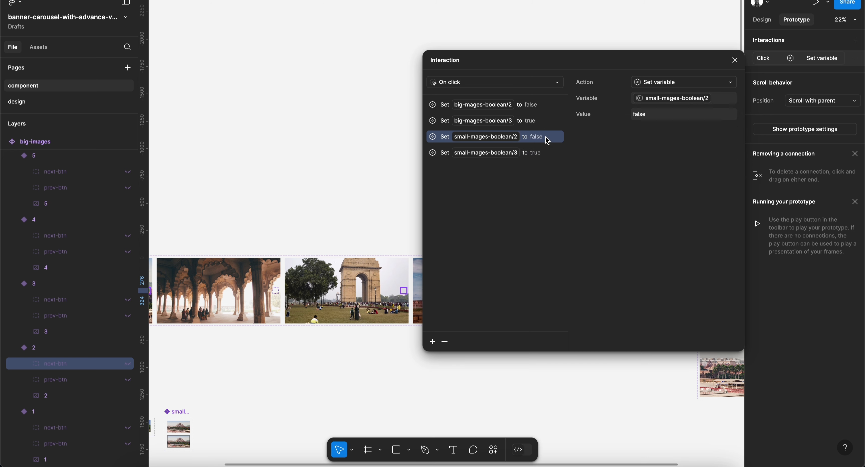
{"action": "left_click", "coordinate": [734, 61]}
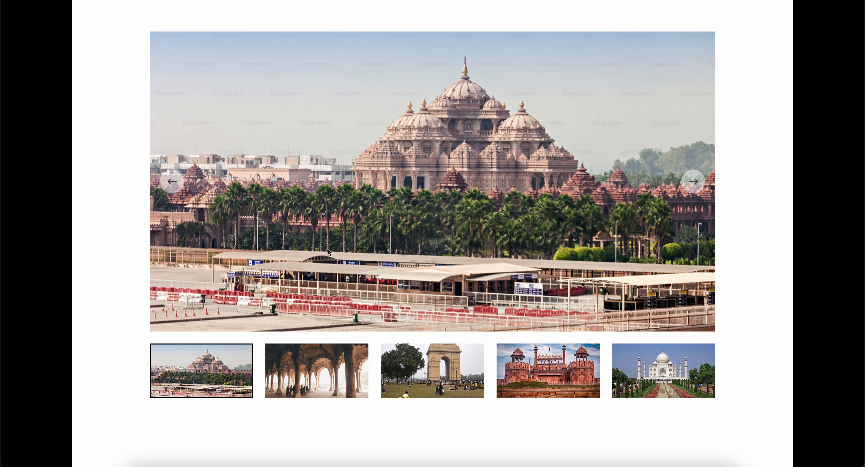
Test the next arrow in the prototype preview by advancing from the first image to the fifth.
{"action": "left_click", "coordinate": [691, 182]}
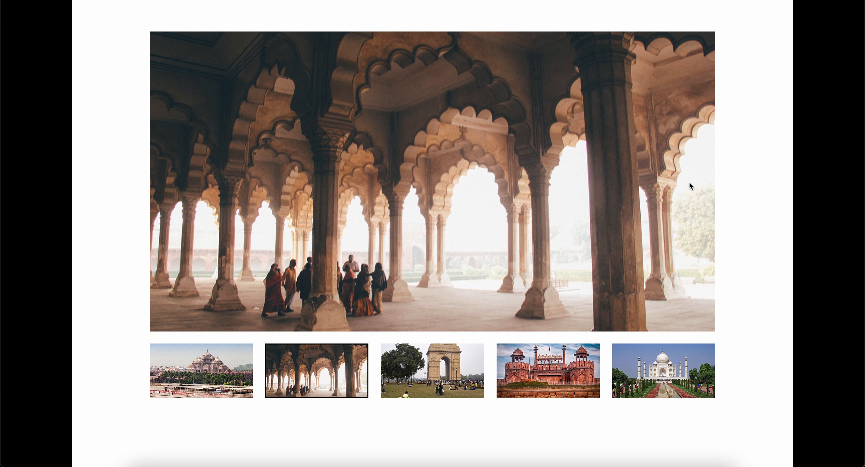
{"action": "left_click", "coordinate": [693, 182]}
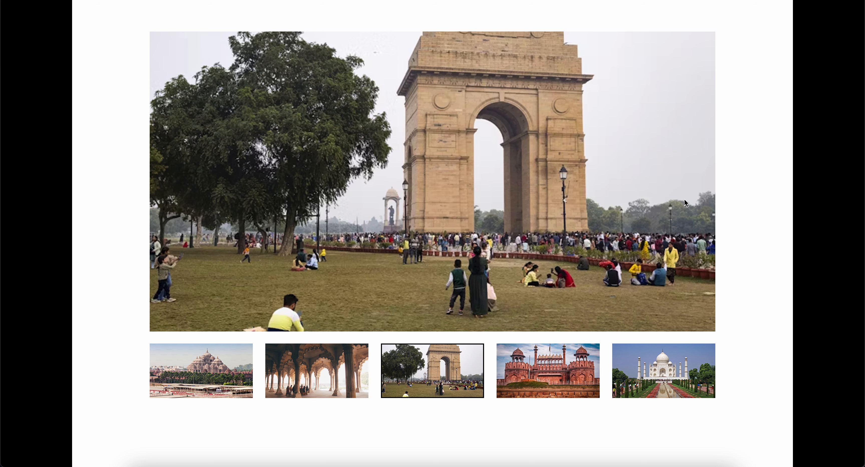
{"action": "left_click", "coordinate": [691, 181]}
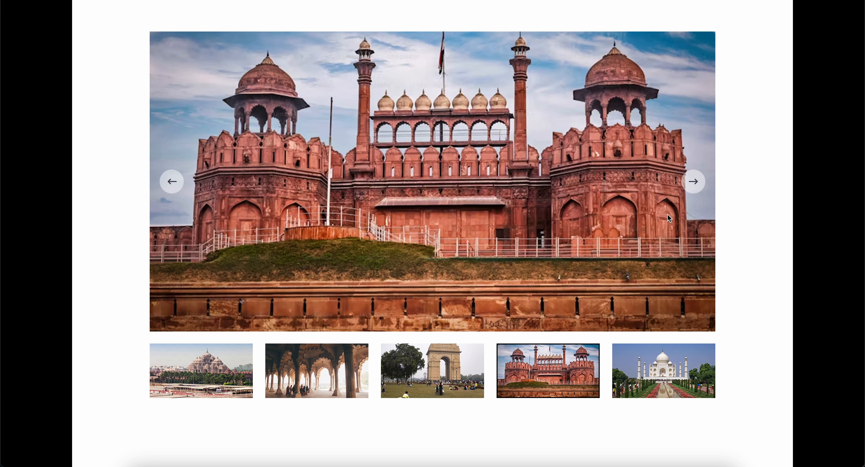
{"action": "left_click", "coordinate": [692, 182]}
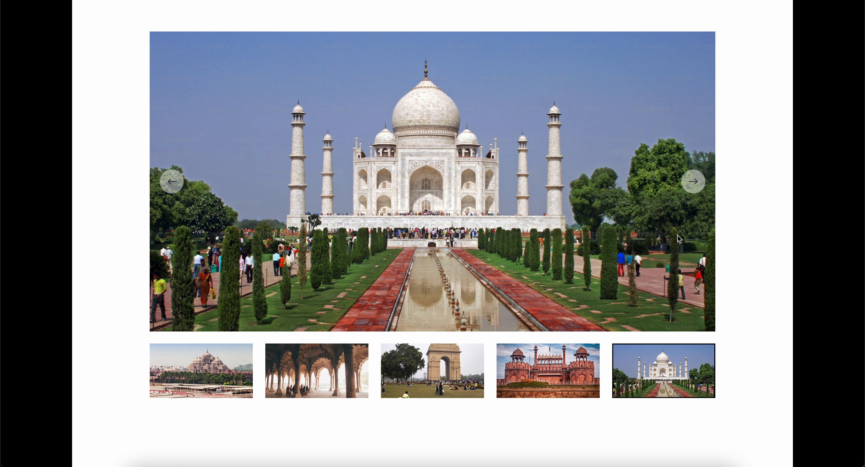
Test the second thumbnail in the preview, then advance two images with the next arrow to the fourth.
{"action": "left_click", "coordinate": [341, 378]}
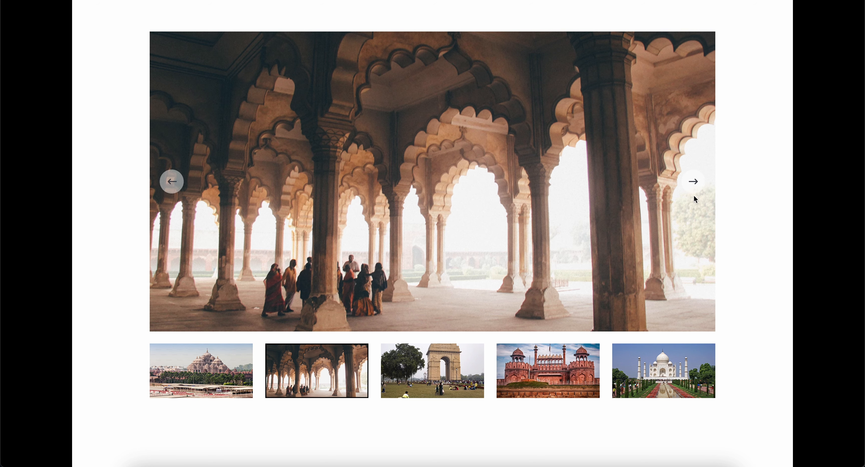
{"action": "left_click", "coordinate": [692, 180]}
{"action": "left_click", "coordinate": [692, 180]}
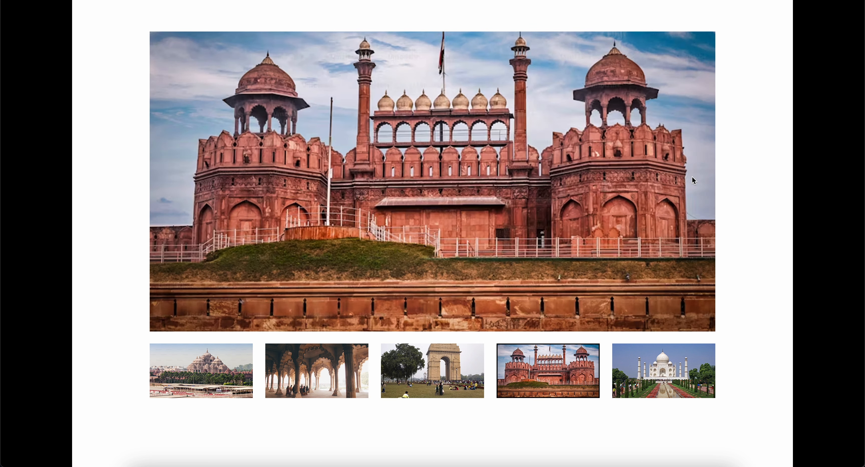
Test the previous arrow by stepping back from the fourth image, past the first and around to the third.
{"action": "left_click", "coordinate": [168, 182]}
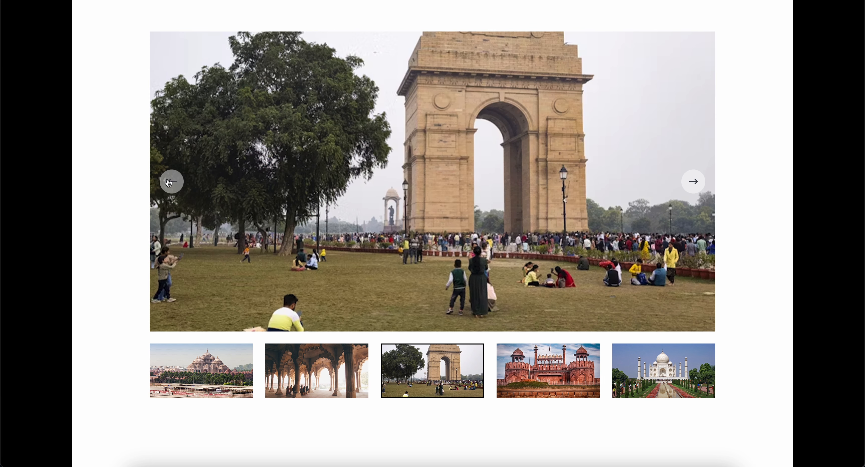
{"action": "left_click", "coordinate": [168, 183]}
{"action": "double_click", "coordinate": [170, 182]}
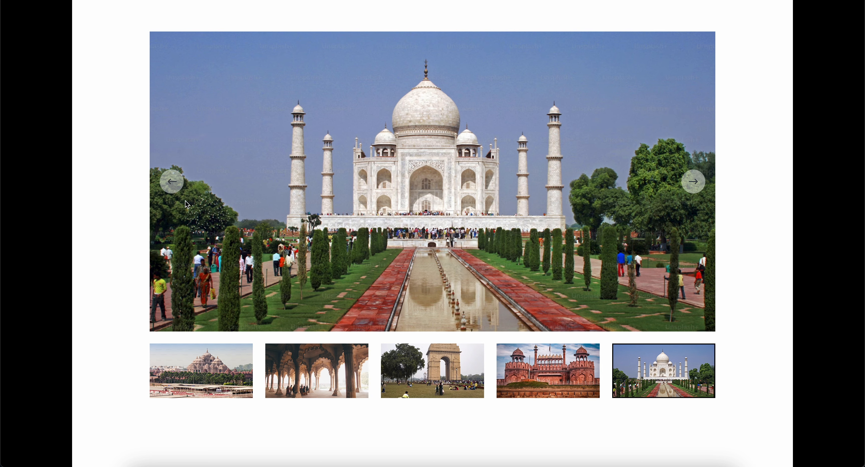
{"action": "left_click", "coordinate": [164, 188]}
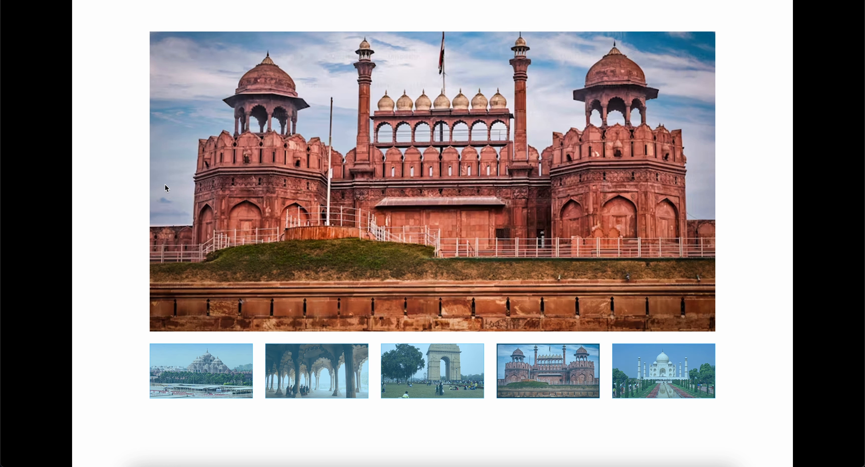
{"action": "left_click", "coordinate": [171, 182]}
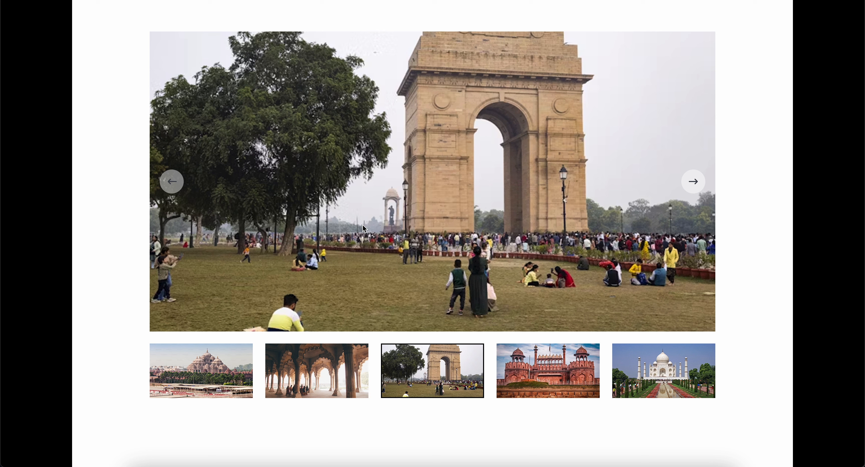
Switch back to the component page and examine the small-thumb boolean component's two variants up close, comparing them with the preview.
{"action": "left_click", "coordinate": [110, 1]}
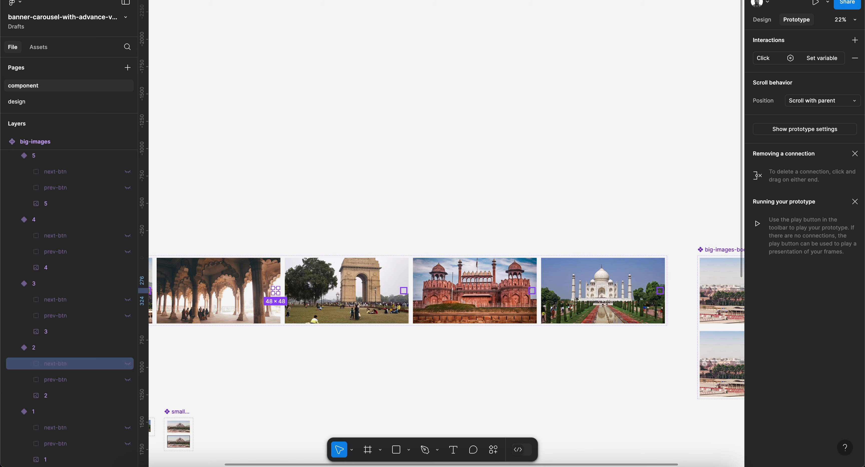
{"action": "scroll", "coordinate": [250, 193], "scroll_direction": "down", "scroll_amount": 3}
{"action": "scroll", "coordinate": [251, 193], "scroll_direction": "left", "scroll_amount": 4}
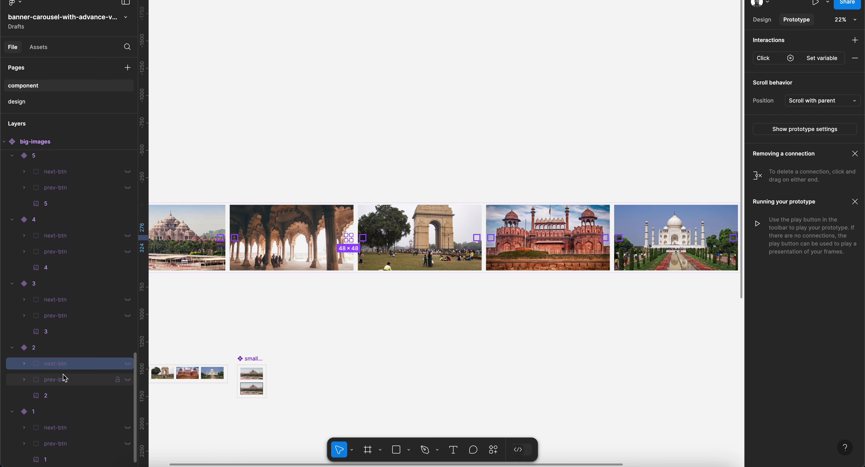
{"action": "scroll", "coordinate": [291, 341], "scroll_direction": "up", "scroll_amount": 5}
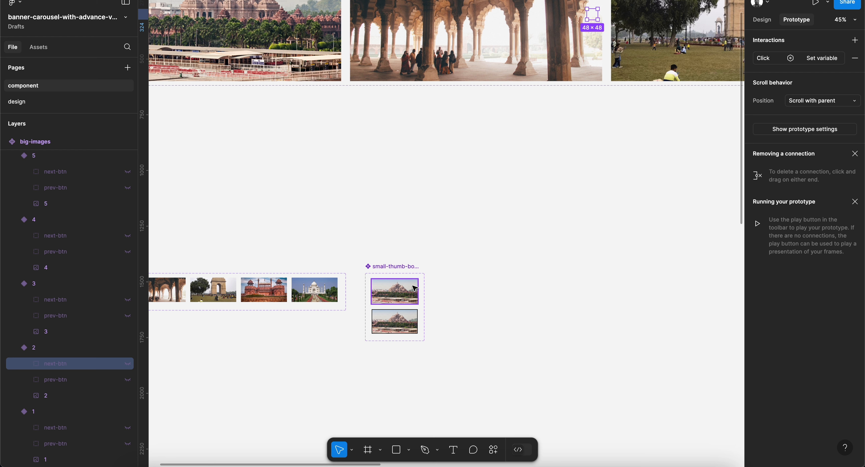
{"action": "left_click", "coordinate": [328, 1]}
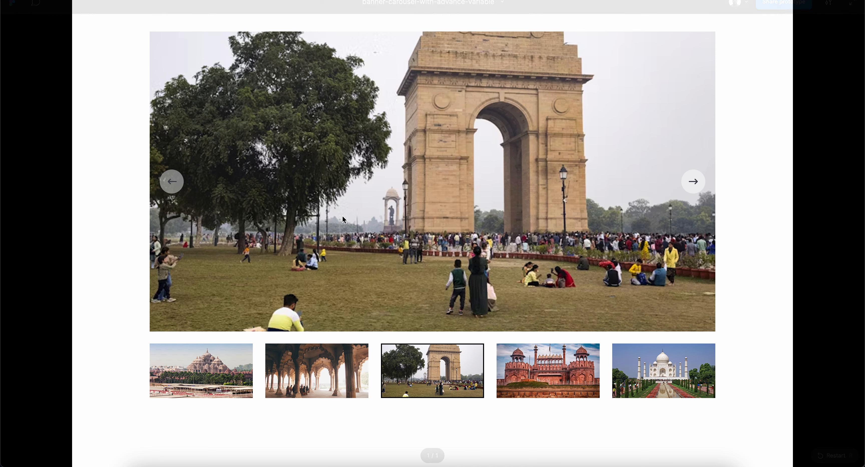
{"action": "key", "text": "ctrl+Tab"}
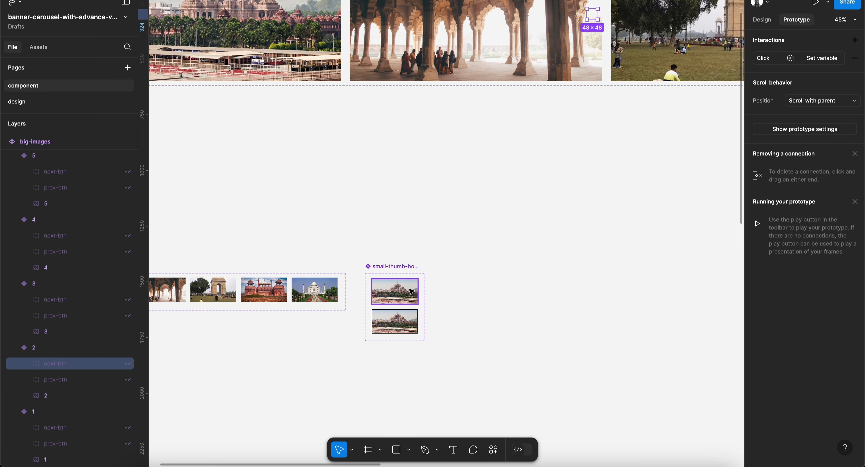
Switch to the prototype preview and test the first four thumbnails in order, then advance to the fifth image with the next arrow.
{"action": "key", "text": "ctrl+Tab"}
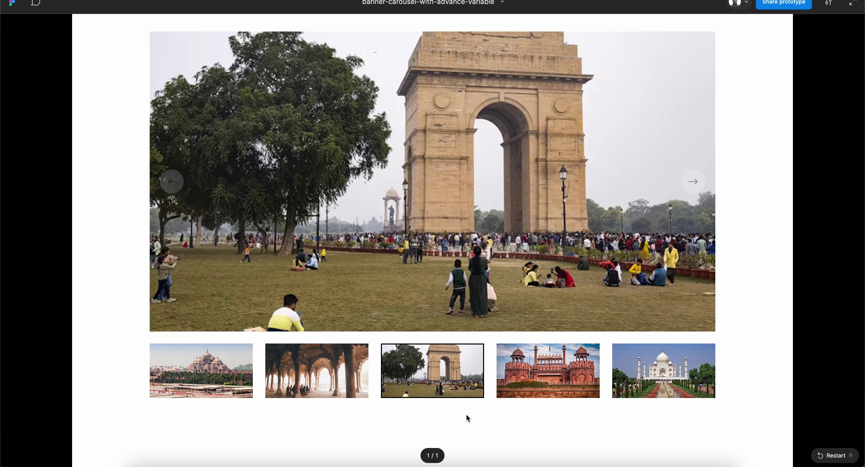
{"action": "left_click", "coordinate": [249, 380]}
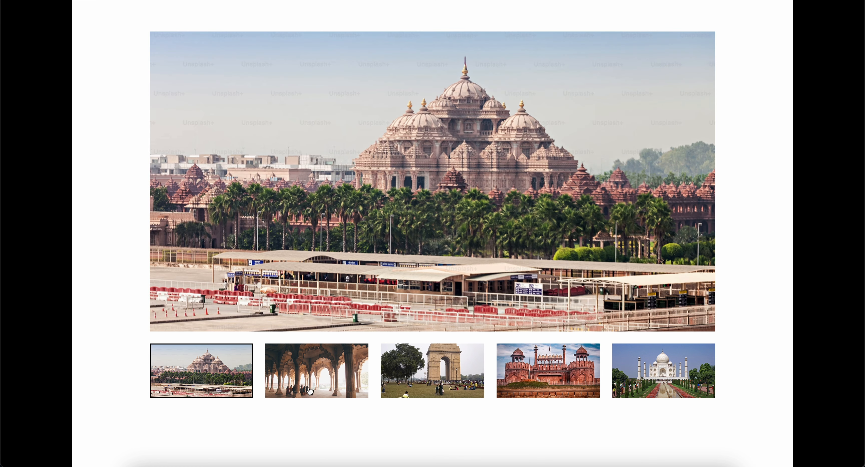
{"action": "left_click", "coordinate": [334, 389]}
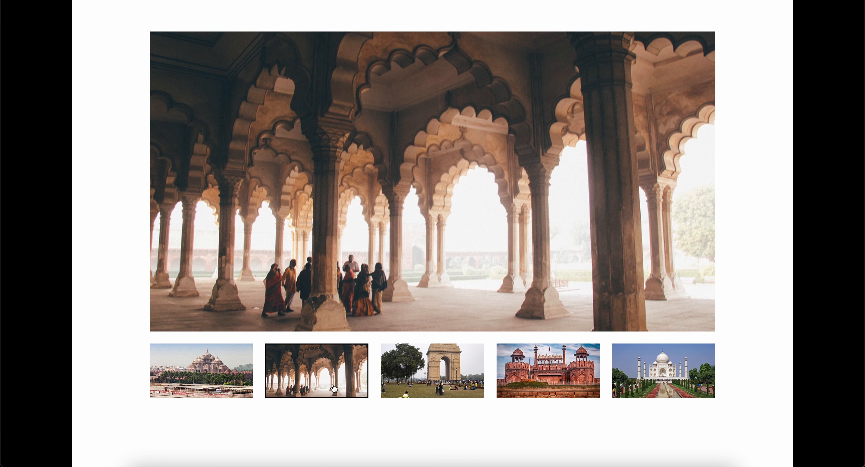
{"action": "left_click", "coordinate": [422, 373]}
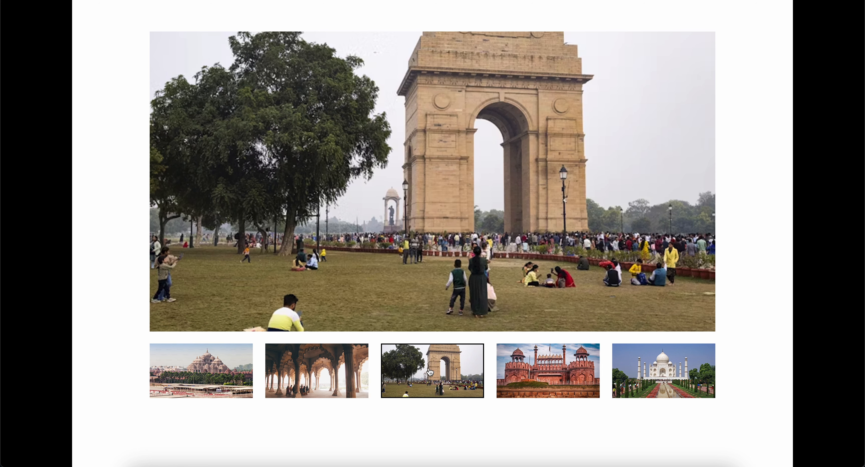
{"action": "left_click", "coordinate": [518, 381]}
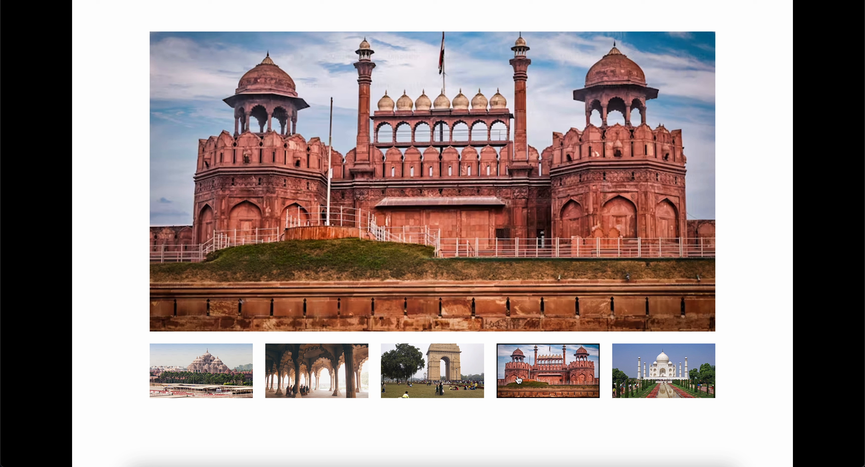
{"action": "mouse_move", "coordinate": [516, 261]}
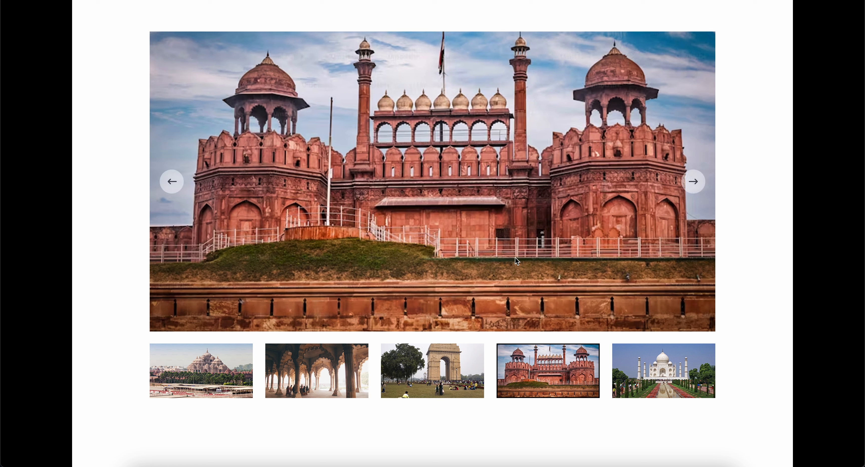
{"action": "left_click", "coordinate": [692, 182]}
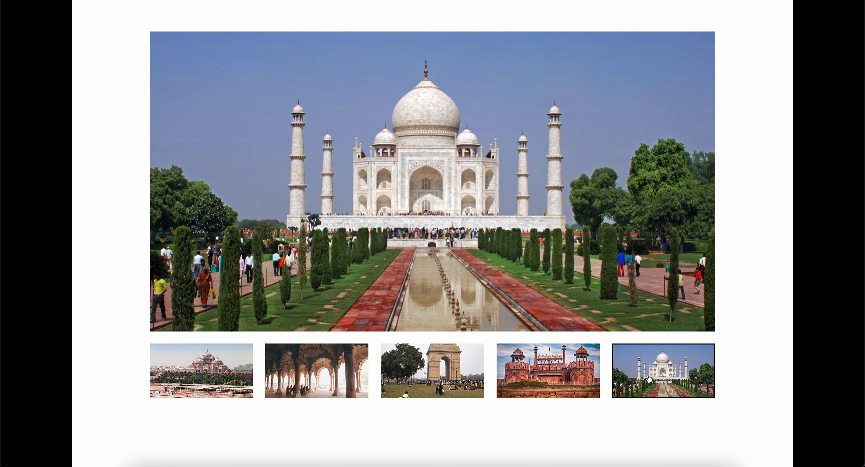
{"action": "mouse_move", "coordinate": [556, 304]}
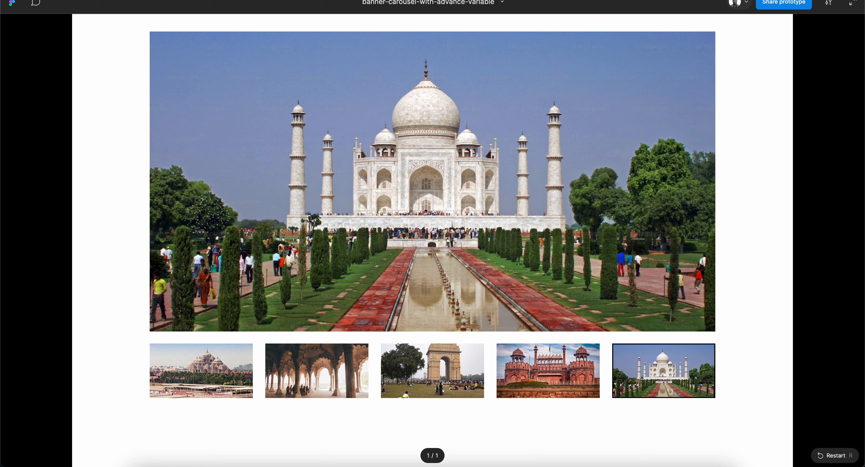
Return to the component page, examine the small-thumb-boolean variants up close and select the active=false variant.
{"action": "left_click", "coordinate": [150, 7]}
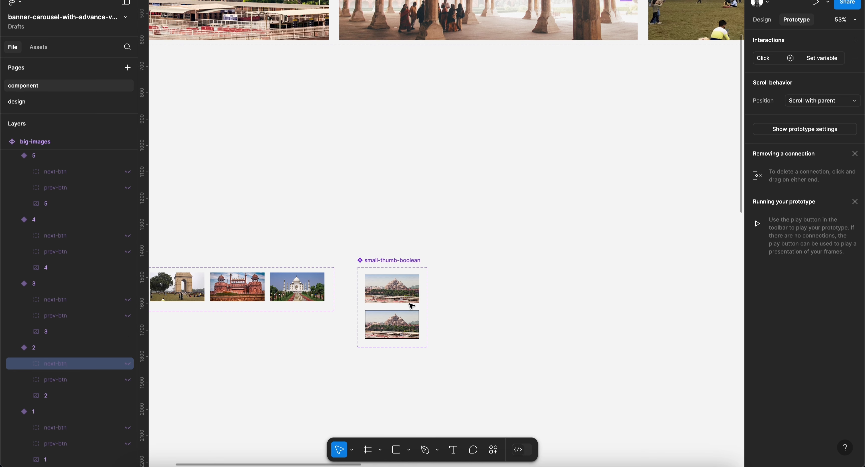
{"action": "scroll", "coordinate": [412, 306], "scroll_direction": "up", "scroll_amount": 3}
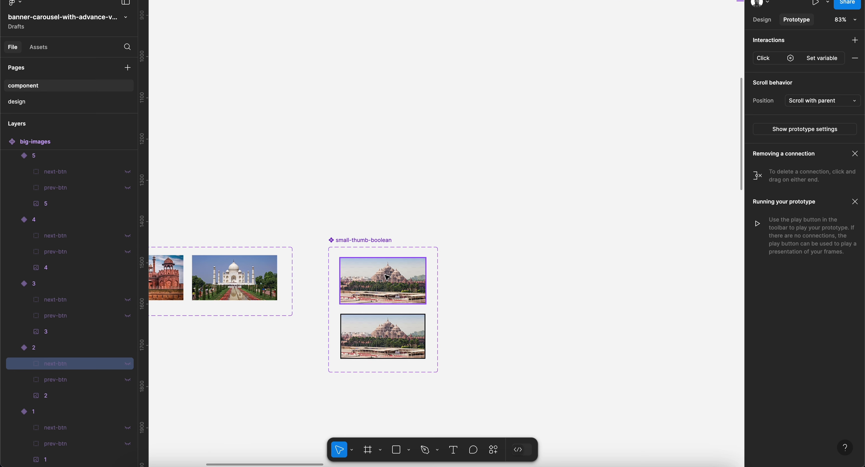
{"action": "scroll", "coordinate": [385, 275], "scroll_direction": "left", "scroll_amount": 3}
{"action": "scroll", "coordinate": [381, 275], "scroll_direction": "up", "scroll_amount": 1}
{"action": "scroll", "coordinate": [493, 280], "scroll_direction": "up", "scroll_amount": 4}
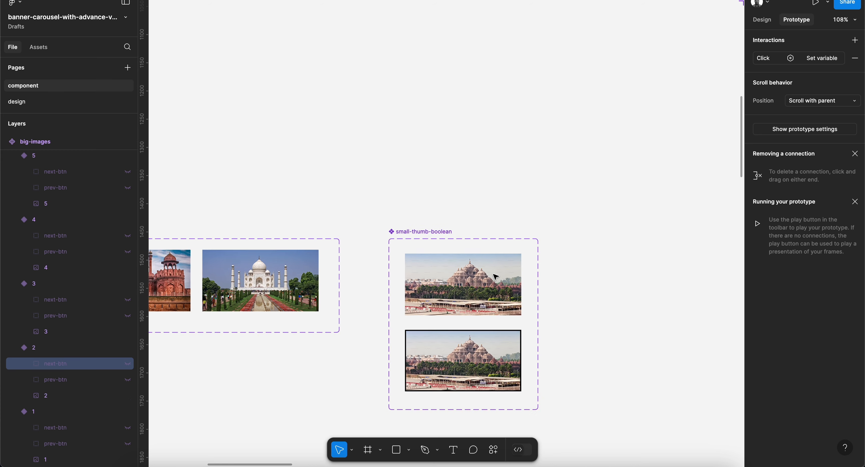
{"action": "scroll", "coordinate": [496, 283], "scroll_direction": "down", "scroll_amount": 3}
{"action": "scroll", "coordinate": [495, 283], "scroll_direction": "right", "scroll_amount": 1}
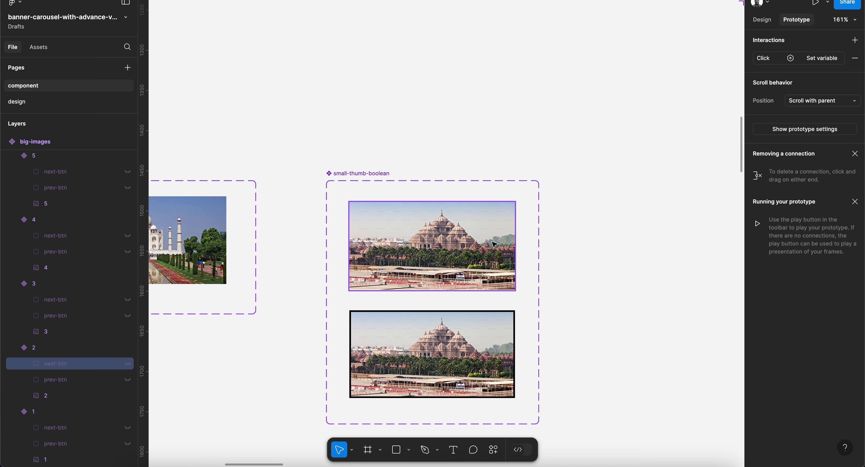
{"action": "left_click", "coordinate": [458, 270]}
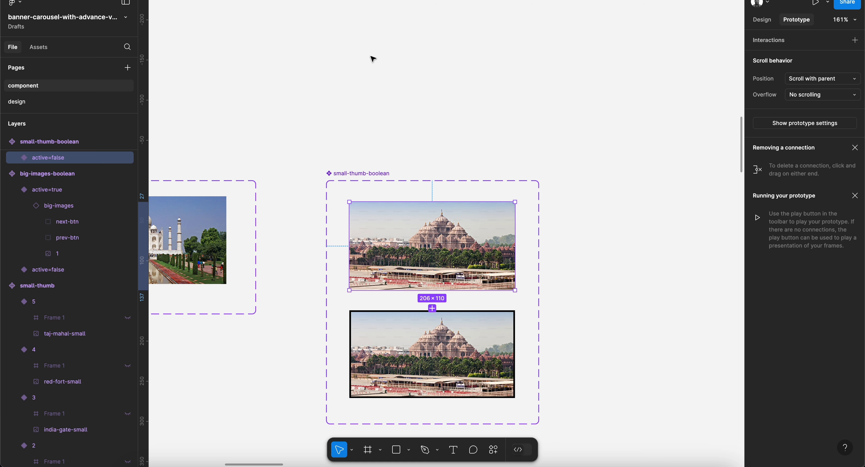
Test the second thumbnail in the prototype preview, then advance one image with the next arrow.
{"action": "key", "text": "super+alt+Return"}
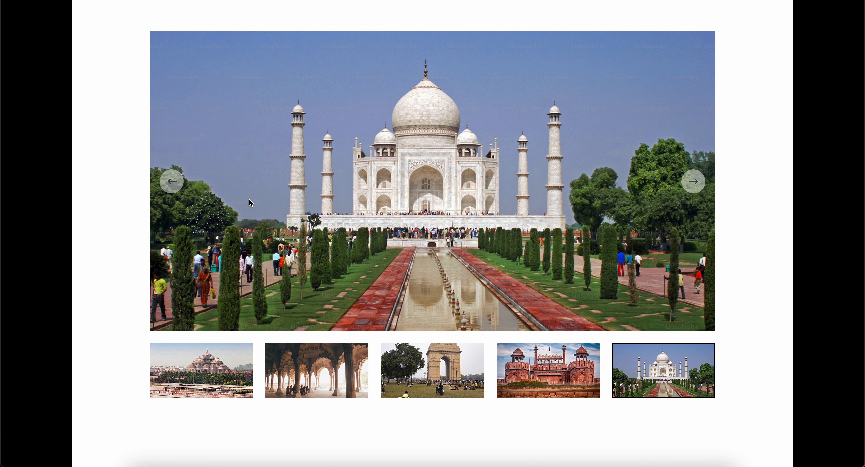
{"action": "left_click", "coordinate": [320, 395]}
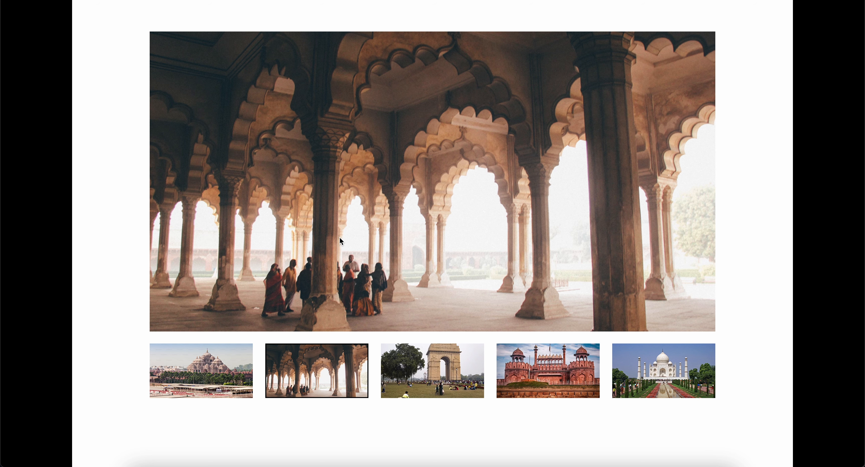
{"action": "left_click", "coordinate": [689, 182]}
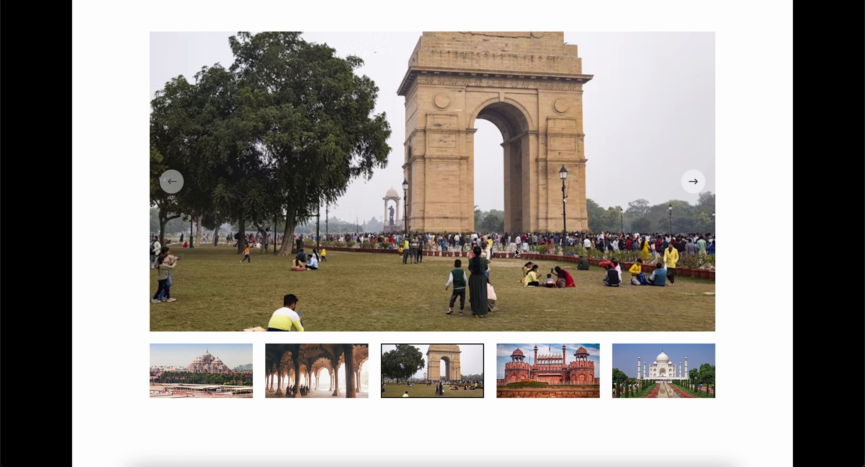
Return to the component page and inspect the next-btn of big-images variant 1, viewing its prototype interaction and design properties.
{"action": "key", "text": "ctrl+shift+Tab"}
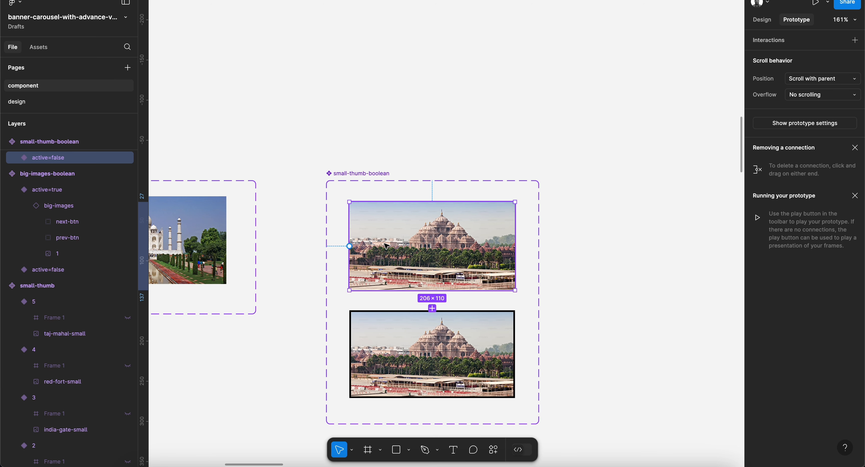
{"action": "scroll", "coordinate": [484, 259], "scroll_direction": "down", "scroll_amount": 5}
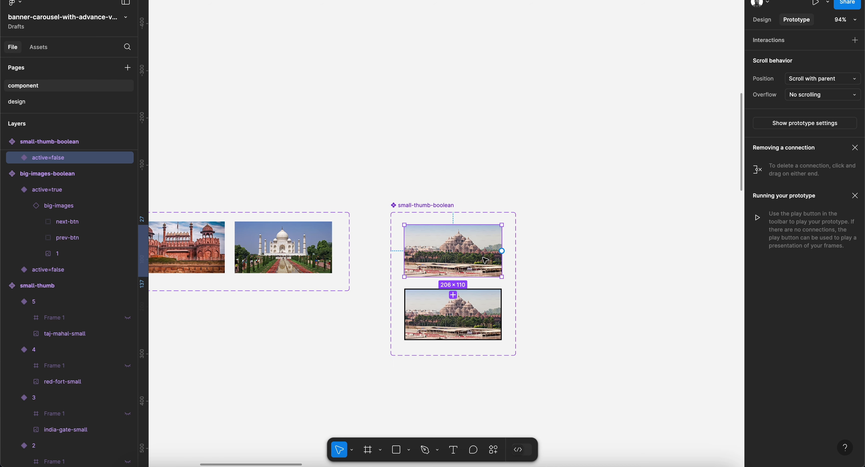
{"action": "scroll", "coordinate": [484, 260], "scroll_direction": "left", "scroll_amount": 3}
{"action": "scroll", "coordinate": [485, 260], "scroll_direction": "down", "scroll_amount": 1}
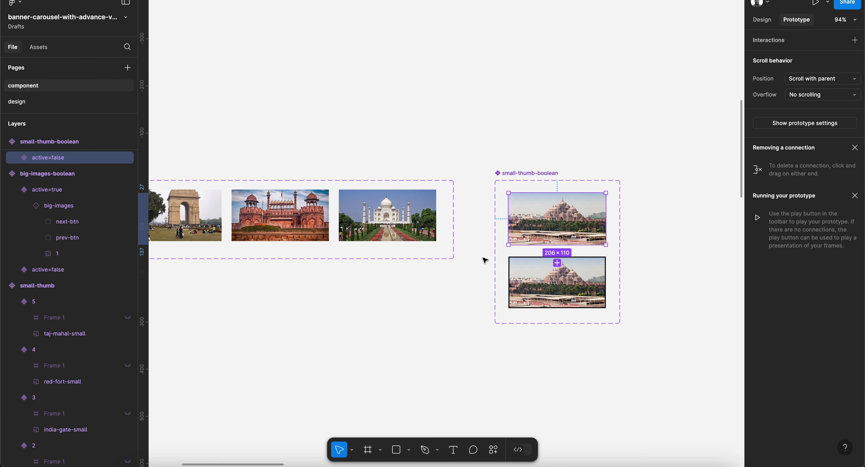
{"action": "scroll", "coordinate": [485, 261], "scroll_direction": "left", "scroll_amount": 8}
{"action": "scroll", "coordinate": [485, 261], "scroll_direction": "down", "scroll_amount": 3}
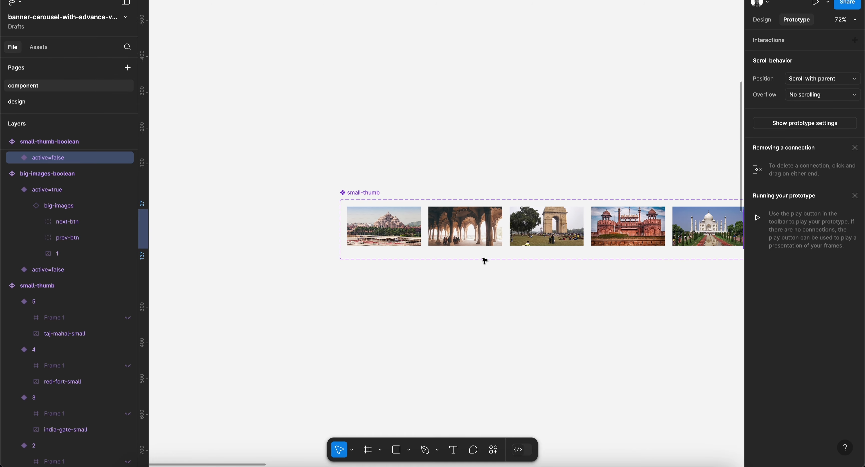
{"action": "scroll", "coordinate": [485, 260], "scroll_direction": "up", "scroll_amount": 8}
{"action": "scroll", "coordinate": [484, 261], "scroll_direction": "down", "scroll_amount": 4}
{"action": "scroll", "coordinate": [482, 258], "scroll_direction": "up", "scroll_amount": 2}
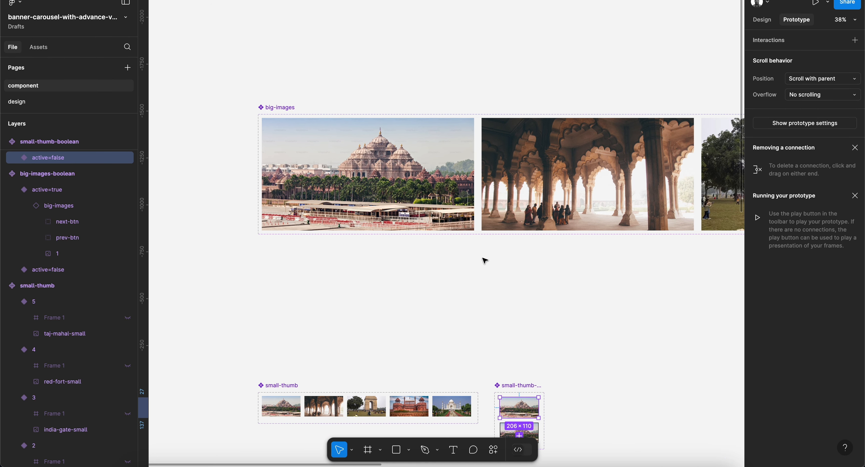
{"action": "left_click", "coordinate": [447, 189]}
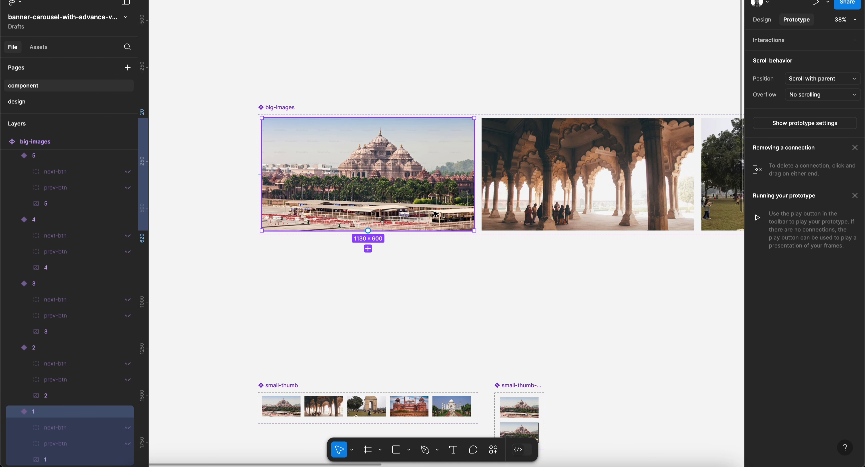
{"action": "left_click", "coordinate": [68, 429]}
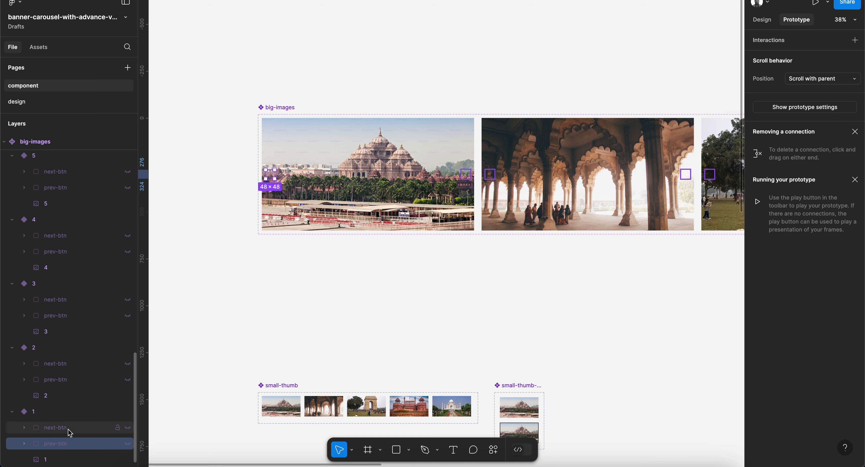
{"action": "scroll", "coordinate": [336, 306], "scroll_direction": "down", "scroll_amount": 2}
{"action": "scroll", "coordinate": [337, 306], "scroll_direction": "right", "scroll_amount": 3}
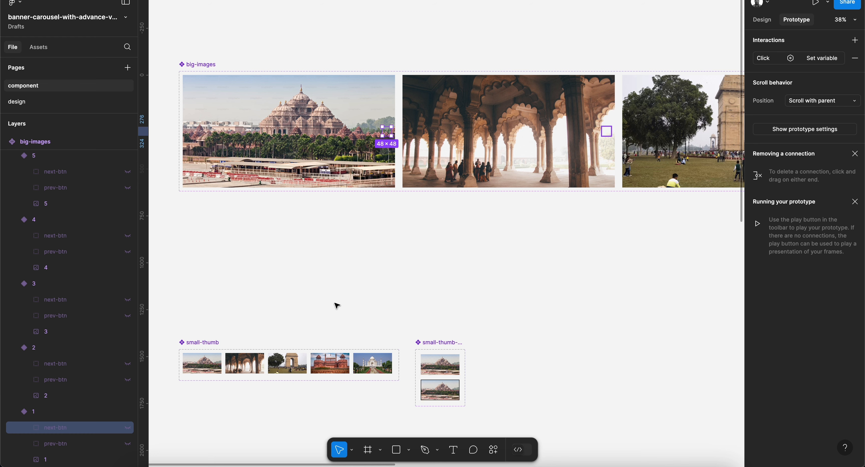
{"action": "scroll", "coordinate": [454, 274], "scroll_direction": "down", "scroll_amount": 5}
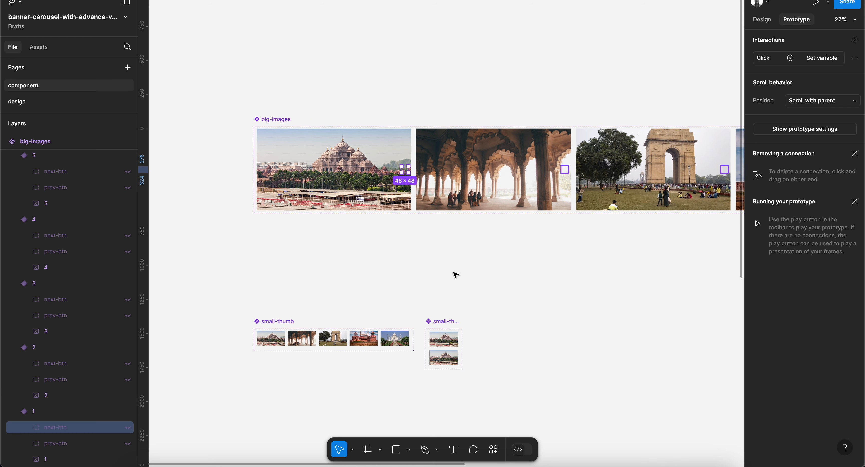
{"action": "left_click", "coordinate": [761, 20]}
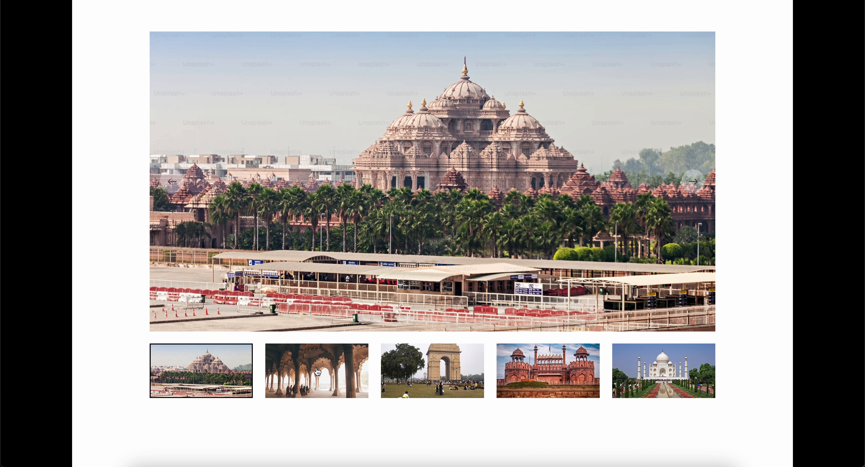
Test the thumbnails in the preview from the second through the fifth, then the second, third and fourth again.
{"action": "left_click", "coordinate": [317, 372]}
{"action": "left_click", "coordinate": [453, 393]}
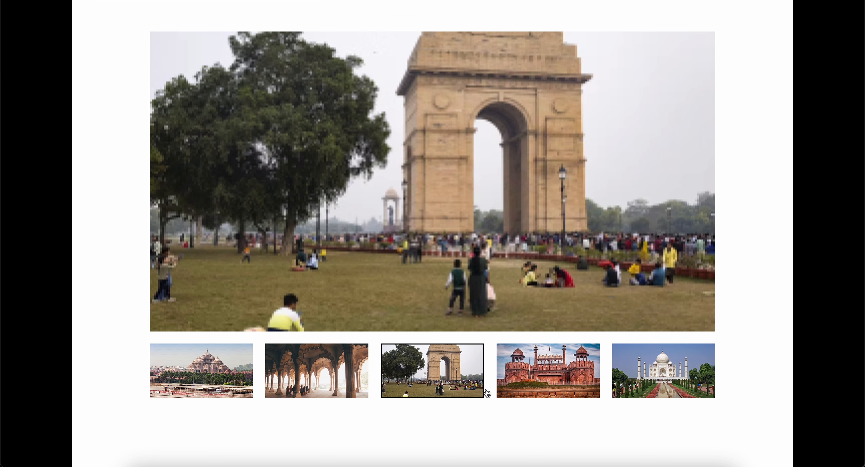
{"action": "left_click", "coordinate": [567, 373]}
{"action": "left_click", "coordinate": [642, 379]}
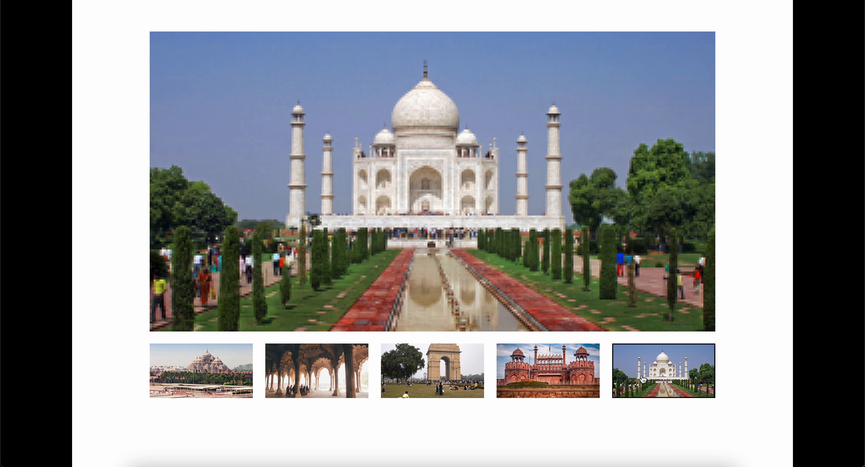
{"action": "left_click", "coordinate": [349, 375]}
{"action": "left_click", "coordinate": [460, 378]}
{"action": "left_click", "coordinate": [566, 373]}
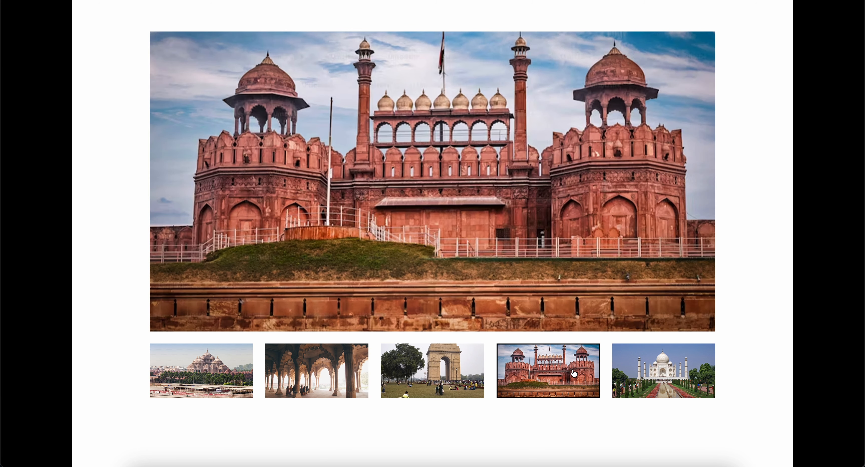
Test stepping back two images from the fourth and forward one in the preview, then return to the component page with nothing selected.
{"action": "left_click", "coordinate": [172, 188]}
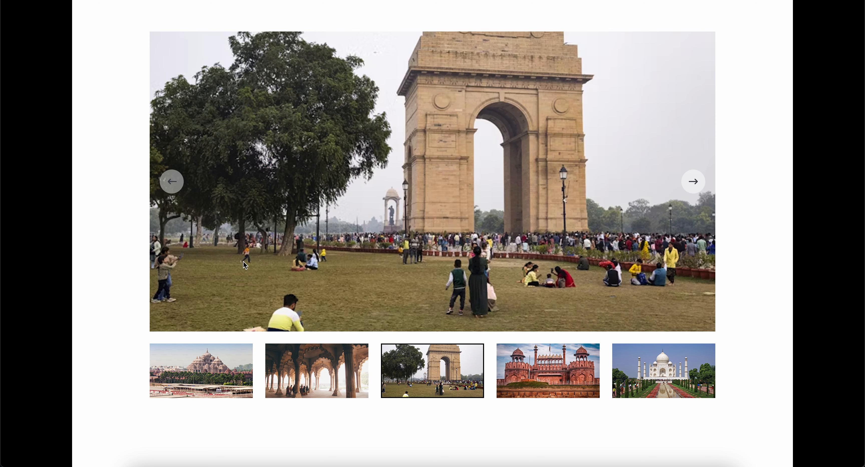
{"action": "left_click", "coordinate": [171, 183]}
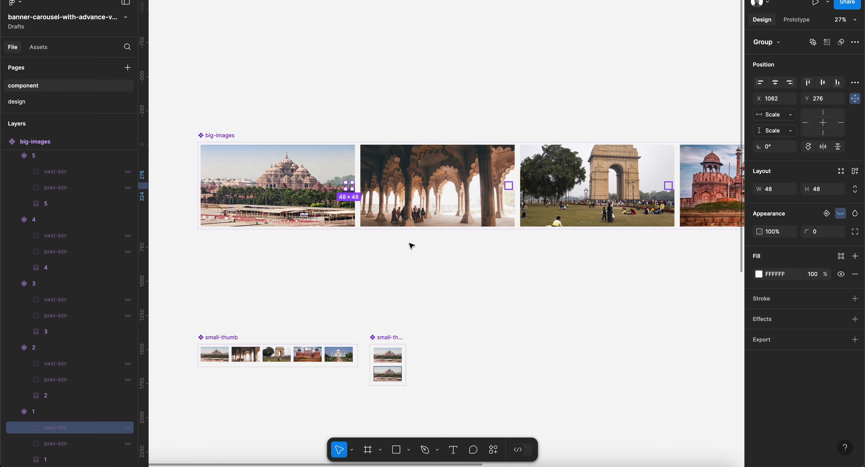
{"action": "left_click", "coordinate": [456, 333]}
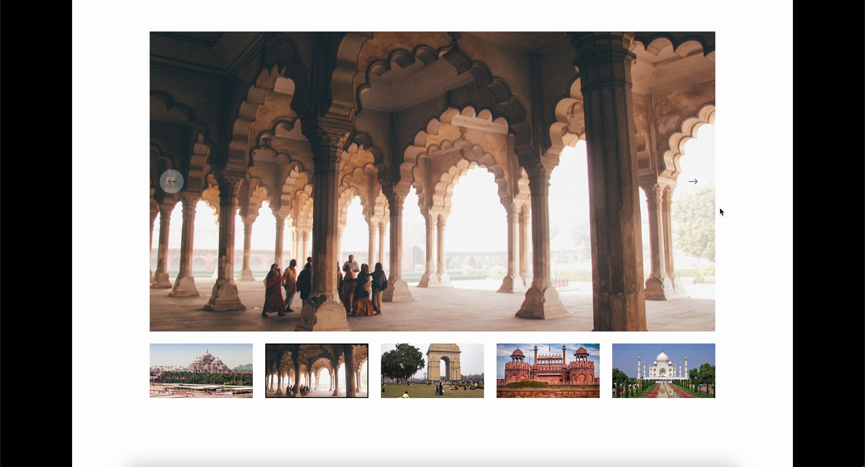
{"action": "left_click", "coordinate": [694, 184]}
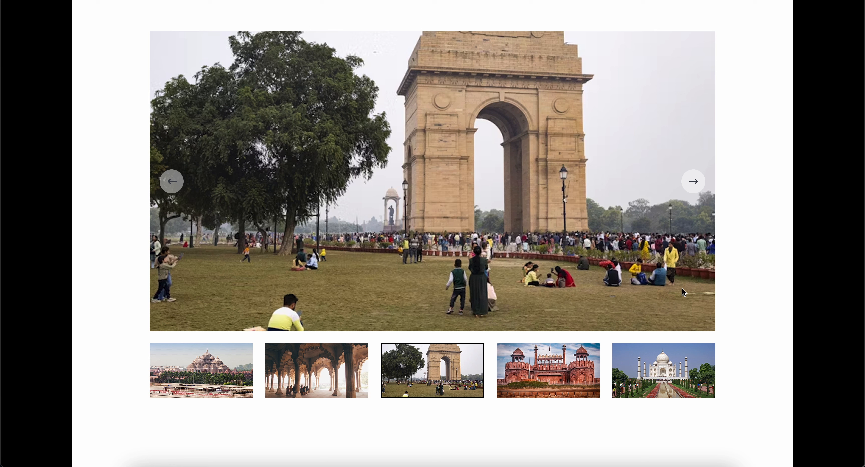
{"action": "key", "text": "ctrl+Tab"}
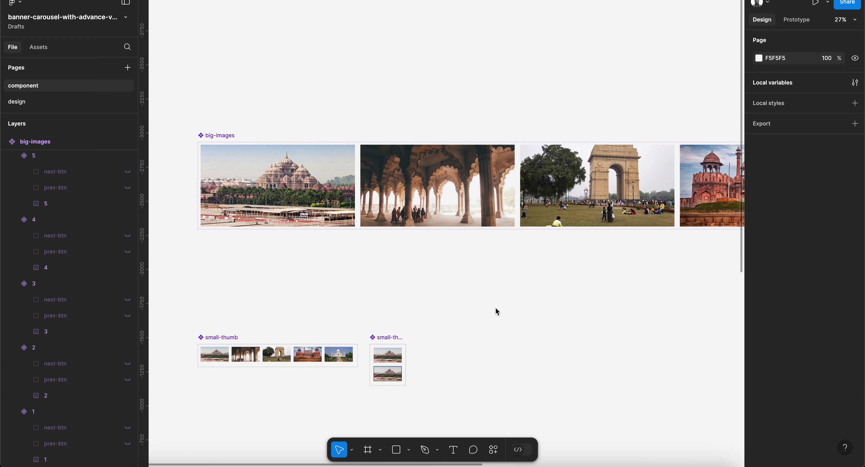
{"action": "scroll", "coordinate": [497, 313], "scroll_direction": "left", "scroll_amount": 3}
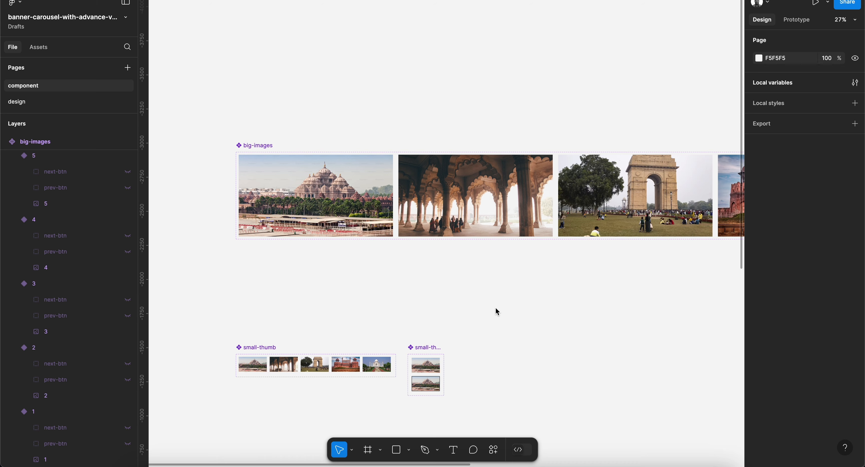
Add a text layer reading "1" below the first thumbnail in the Desktop - 1 frame.
{"action": "scroll", "coordinate": [495, 308], "scroll_direction": "down", "scroll_amount": 9}
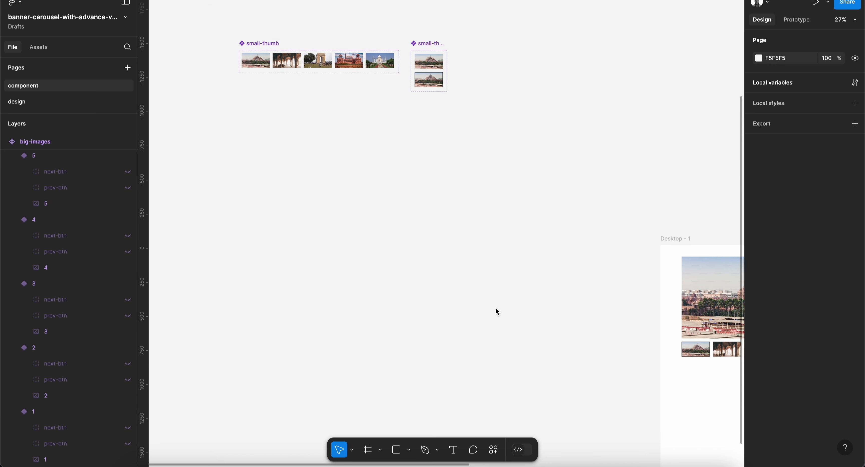
{"action": "scroll", "coordinate": [496, 308], "scroll_direction": "right", "scroll_amount": 8}
{"action": "scroll", "coordinate": [496, 308], "scroll_direction": "up", "scroll_amount": 4}
{"action": "scroll", "coordinate": [497, 311], "scroll_direction": "up", "scroll_amount": 3}
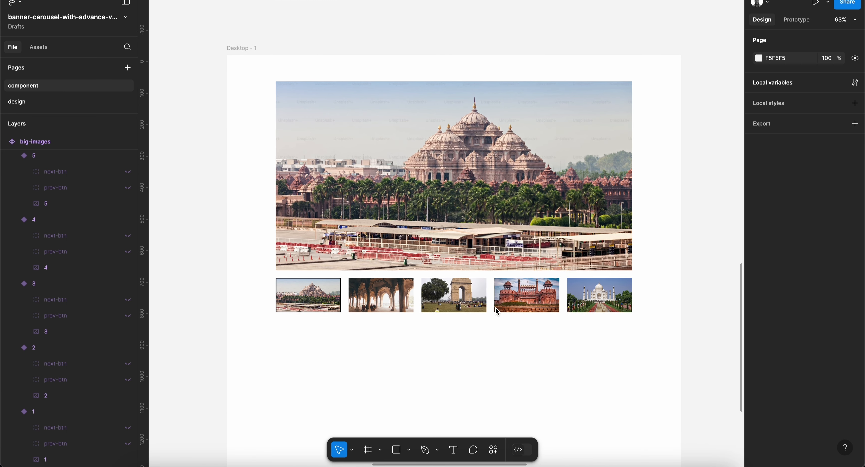
{"action": "key", "text": "t"}
{"action": "scroll", "coordinate": [303, 357], "scroll_direction": "up", "scroll_amount": 4}
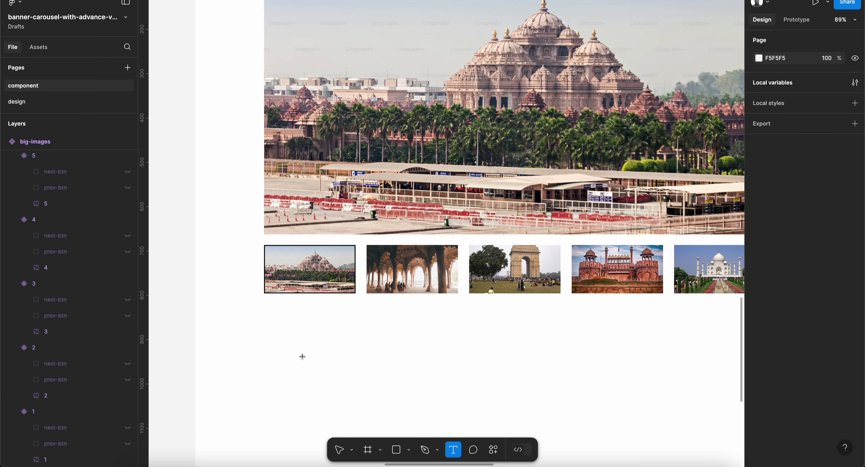
{"action": "left_click", "coordinate": [295, 335]}
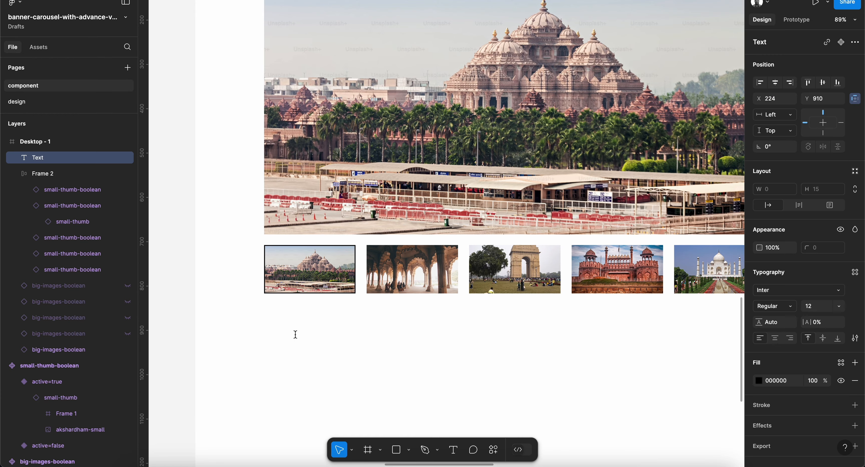
{"action": "type", "text": "1"}
{"action": "key", "text": "Escape"}
Duplicate the "1" text just to its right and change the copy's content to "/5".
{"action": "scroll", "coordinate": [272, 311], "scroll_direction": "up", "scroll_amount": 10}
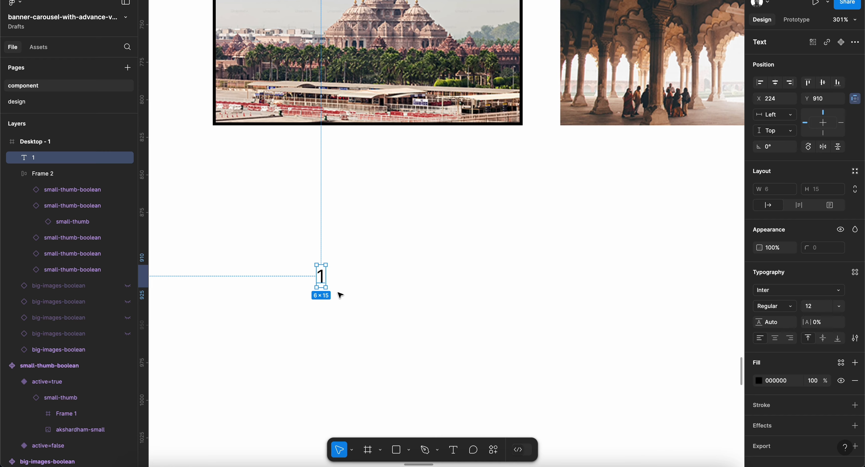
{"action": "left_click_drag", "start_coordinate": [318, 276], "coordinate": [335, 275], "text": "alt"}
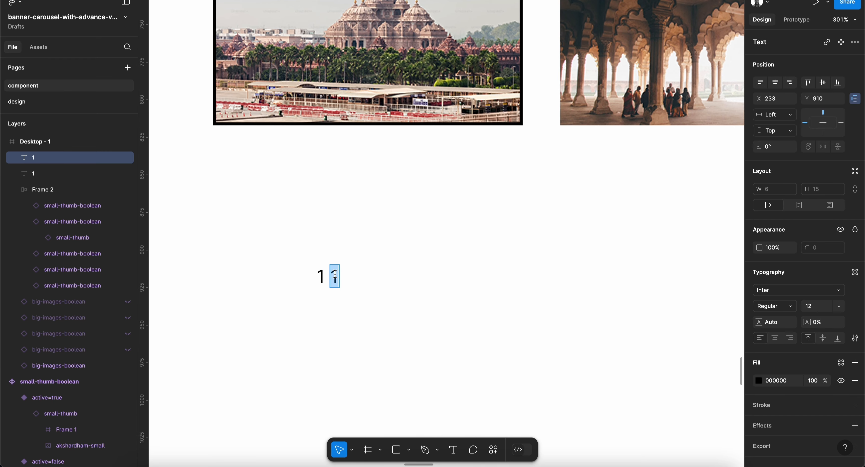
{"action": "type", "text": "/5"}
{"action": "key", "text": "Escape"}
Move the "1" and "/5" texts together onto the lower-left corner of the large image.
{"action": "scroll", "coordinate": [335, 274], "scroll_direction": "down", "scroll_amount": 3}
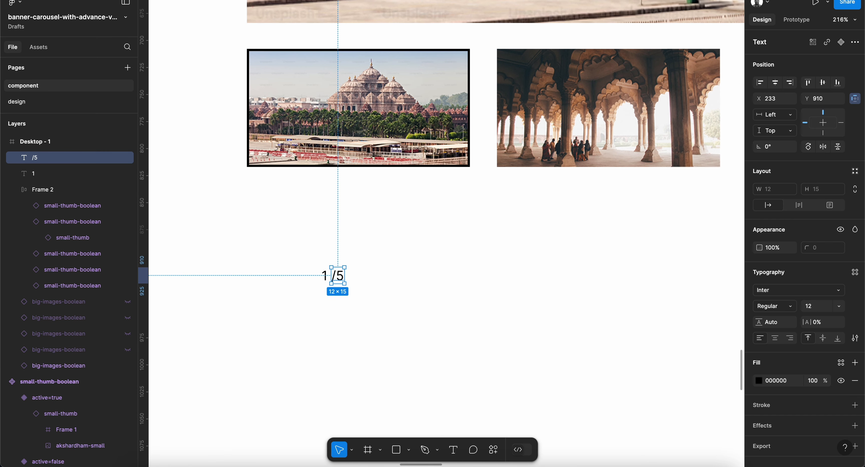
{"action": "left_click_drag", "start_coordinate": [303, 258], "coordinate": [351, 283]}
{"action": "scroll", "coordinate": [397, 320], "scroll_direction": "up", "scroll_amount": 5}
{"action": "scroll", "coordinate": [397, 321], "scroll_direction": "left", "scroll_amount": 2}
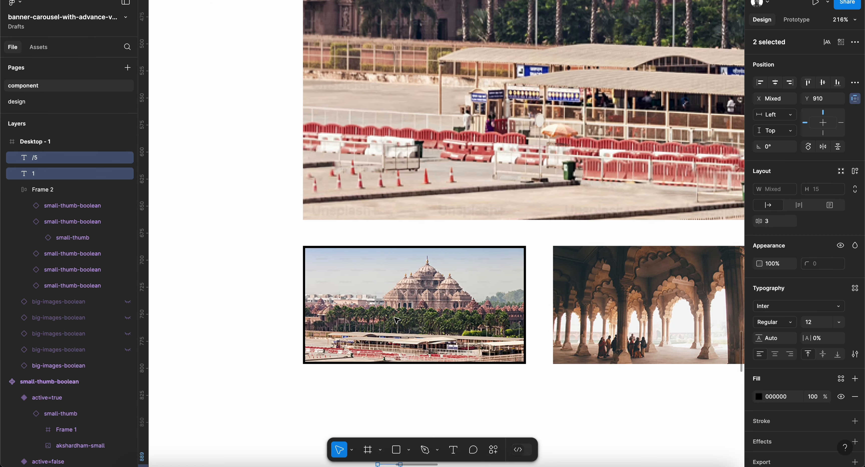
{"action": "scroll", "coordinate": [397, 321], "scroll_direction": "down", "scroll_amount": 3}
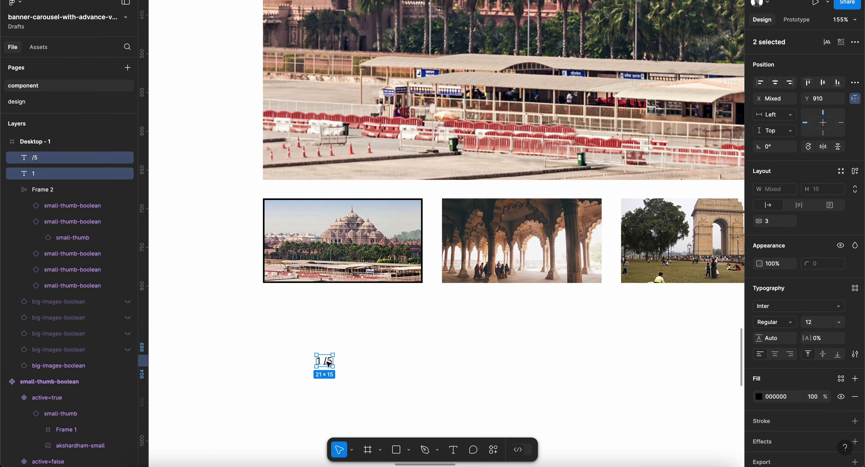
{"action": "left_click_drag", "start_coordinate": [328, 363], "coordinate": [290, 167]}
{"action": "scroll", "coordinate": [289, 166], "scroll_direction": "up", "scroll_amount": 4}
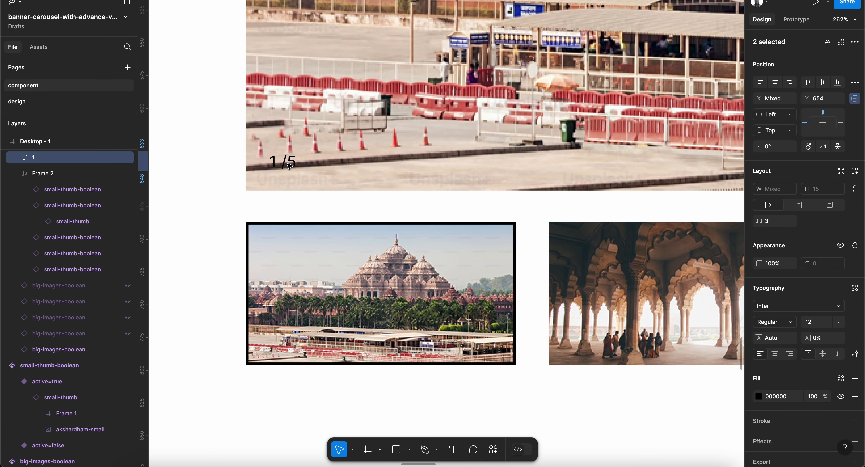